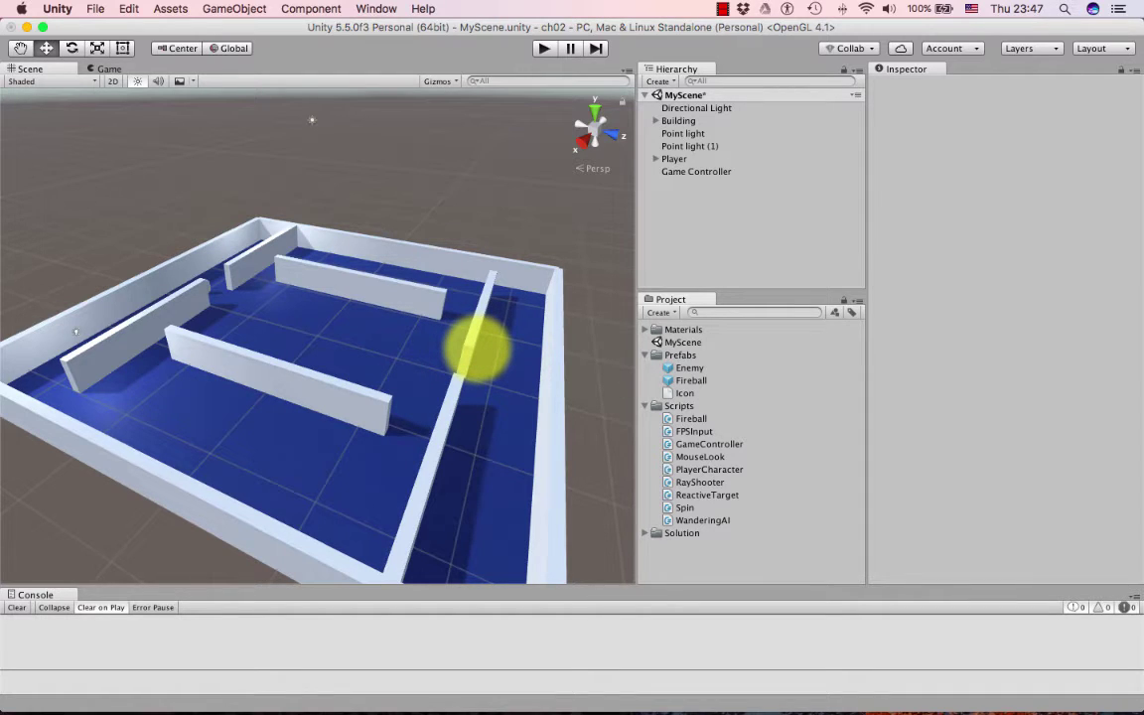
# Step: Switch to the Finder window, browse the Models and Skyboxes folders, and open the Textures folder
pyautogui.hotkey('ctrl', 'Up')
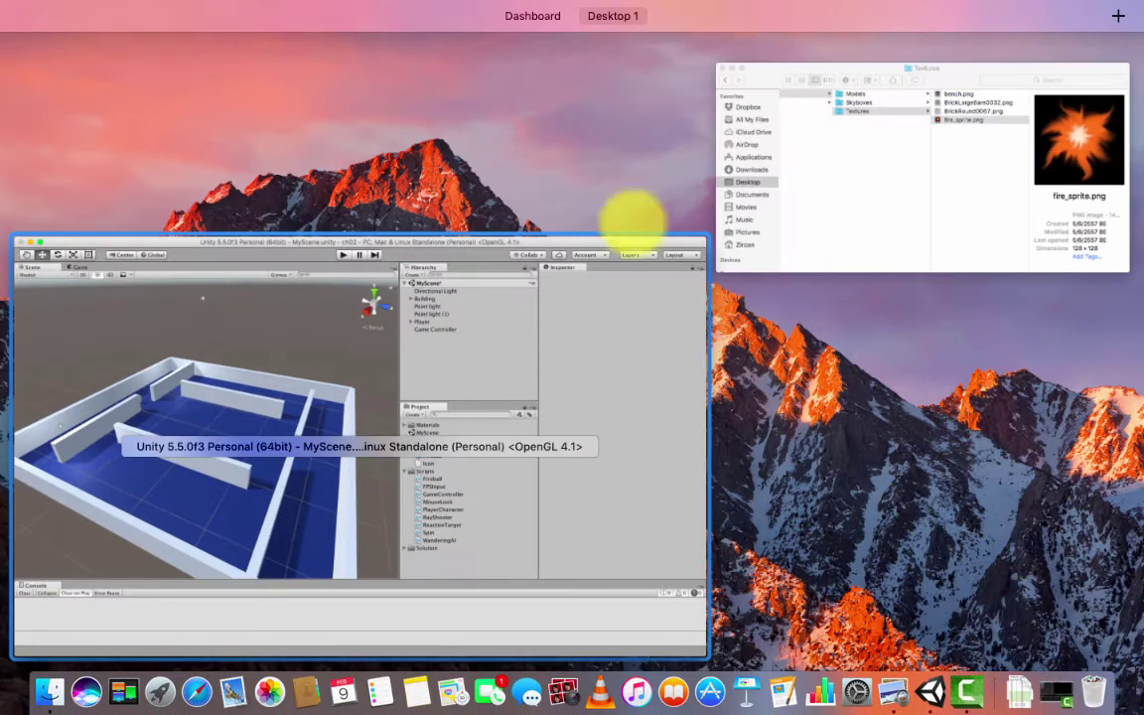
pyautogui.click(896, 117)
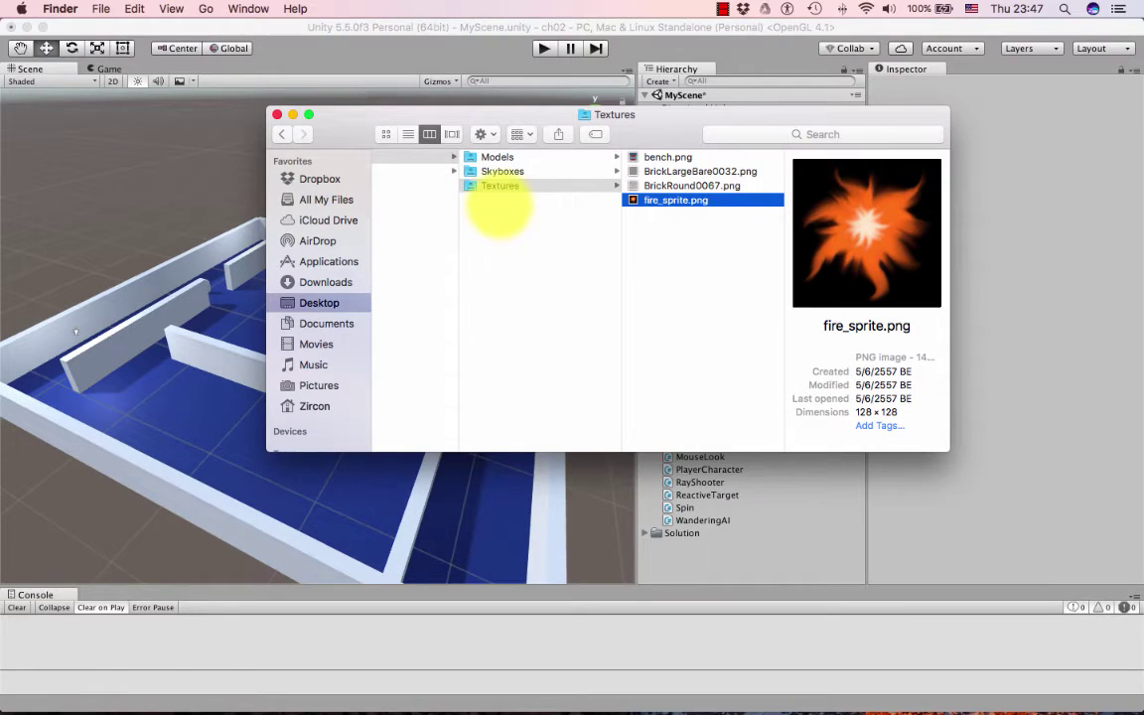
pyautogui.click(502, 157)
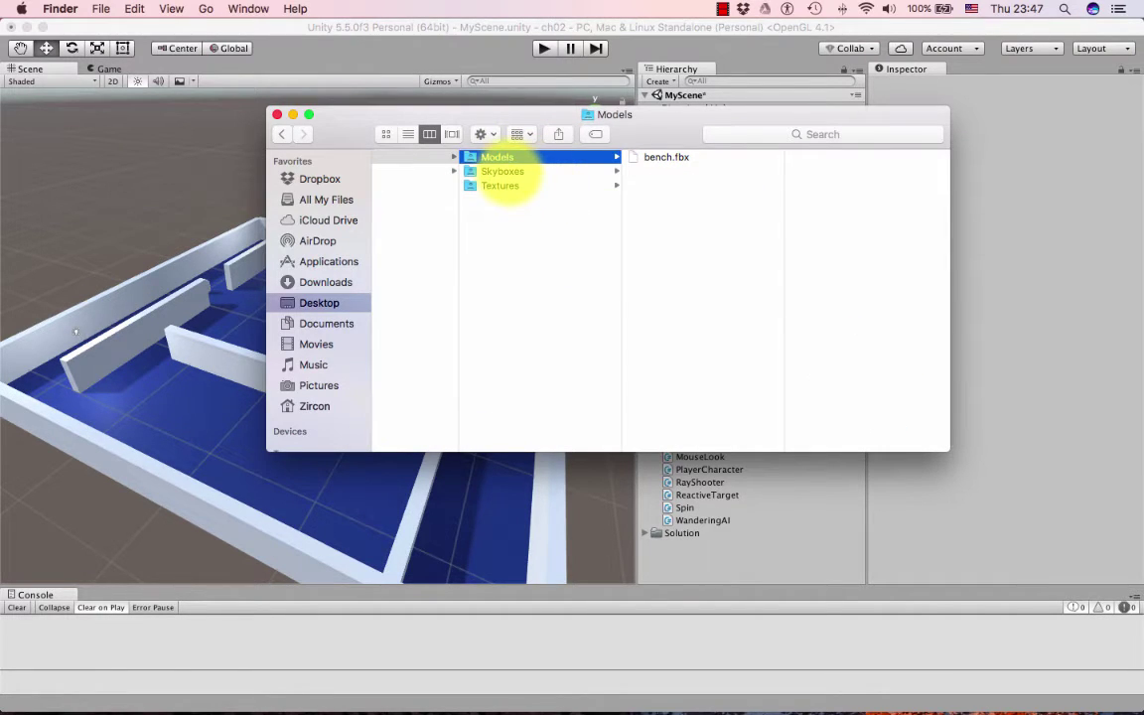
pyautogui.click(502, 171)
pyautogui.click(501, 185)
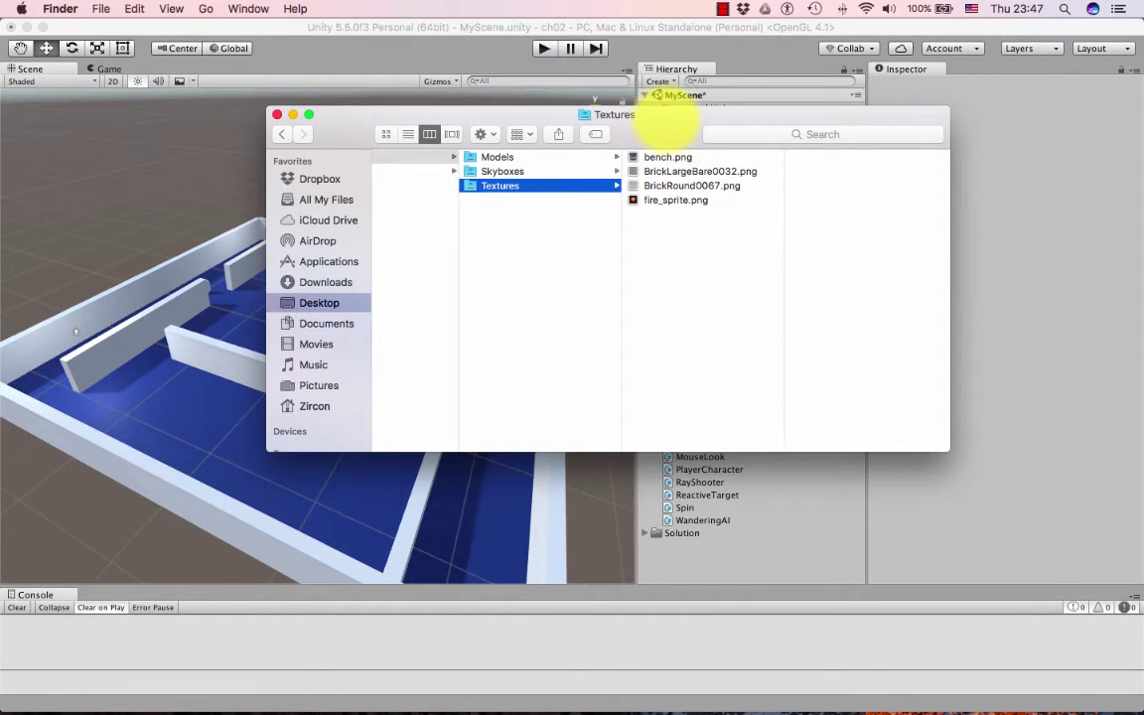
pyautogui.moveTo(669, 123); pyautogui.dragTo(283, 222)
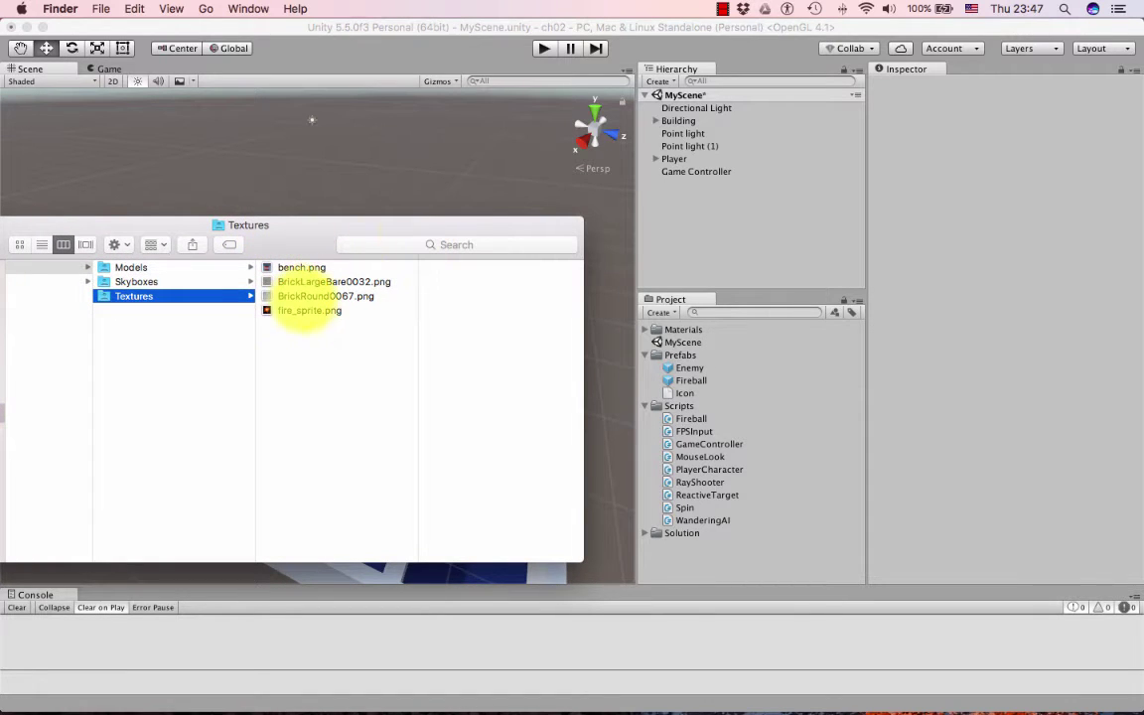
# Step: Preview the BrickRound0067.png and BrickLargeBare0032.png images in the Textures folder
pyautogui.click(311, 296)
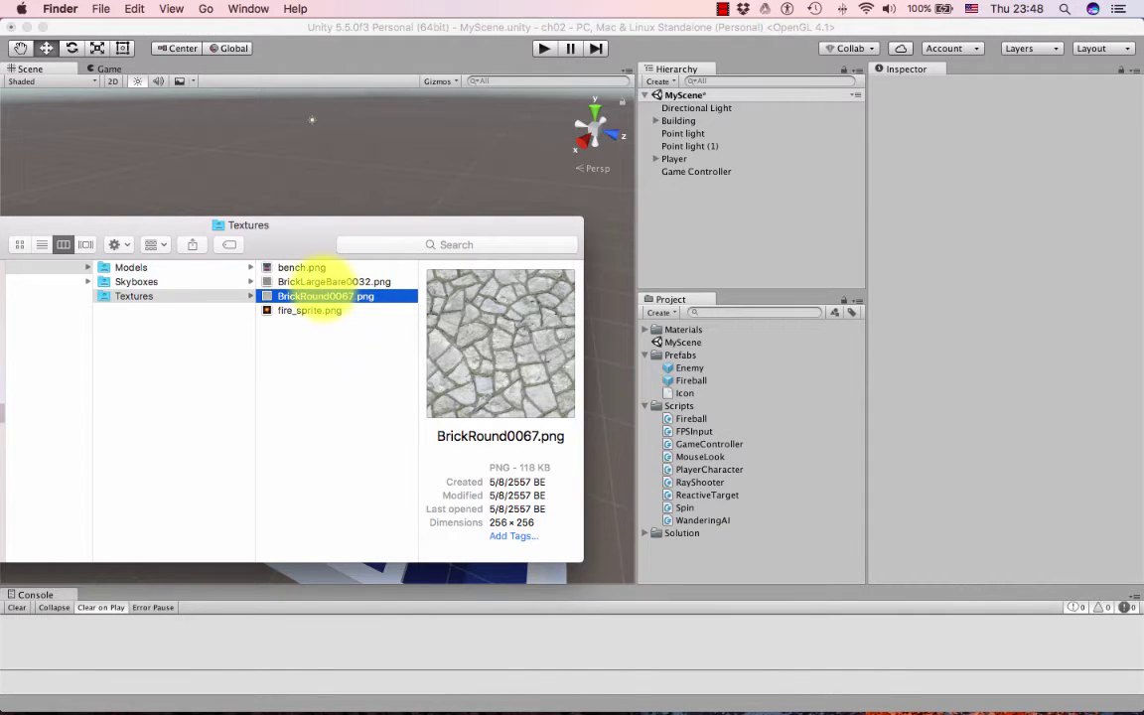
pyautogui.keyDown('shift'); pyautogui.click(303, 281); pyautogui.keyUp('shift')
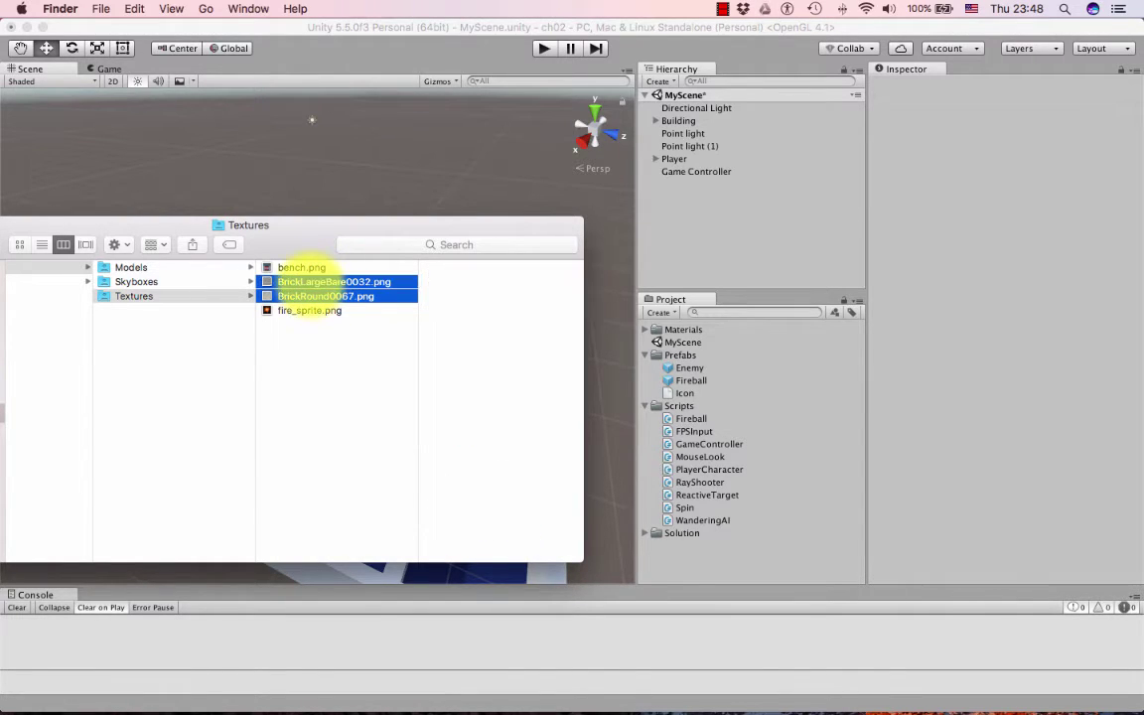
pyautogui.click(308, 281)
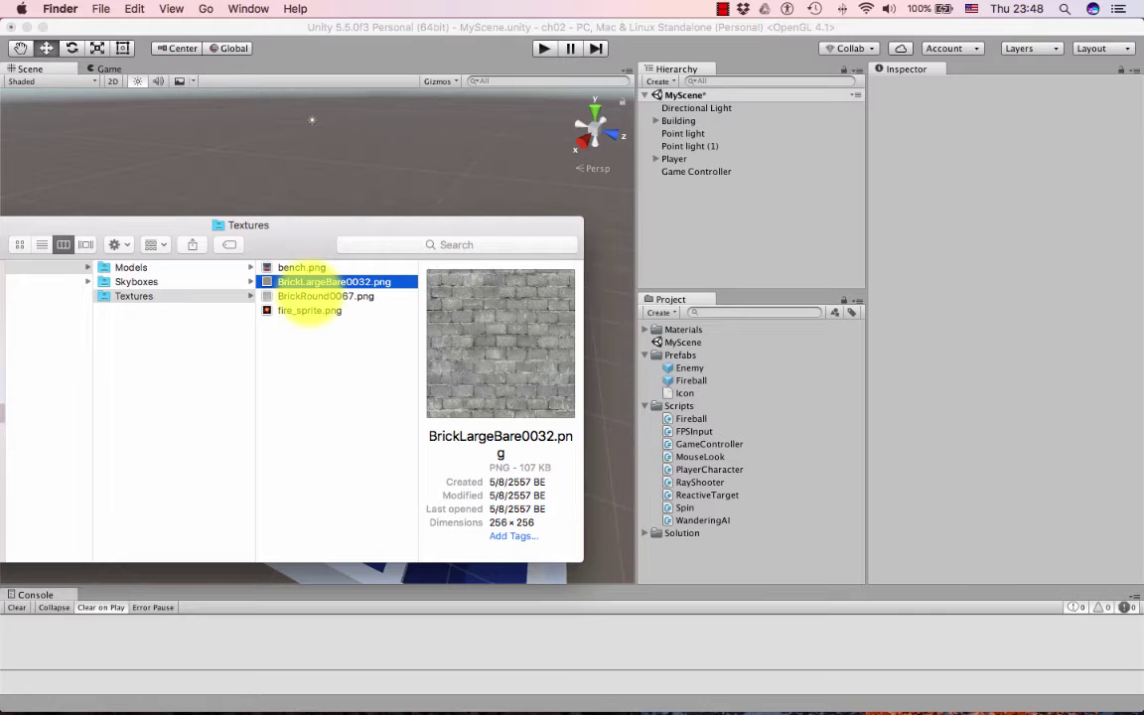
# Step: Import BrickLargeBare0032.png and BrickRound0067.png from Finder into the Unity project's assets and return to Unity
pyautogui.moveTo(332, 224); pyautogui.dragTo(353, 424)
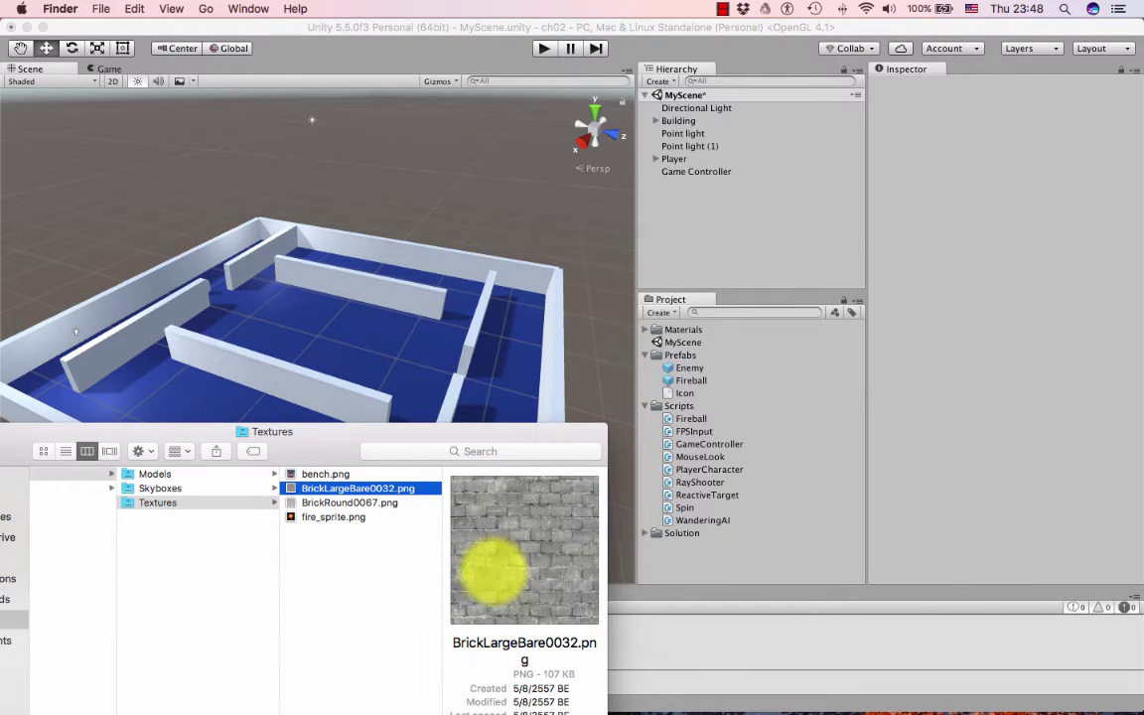
pyautogui.click(357, 504)
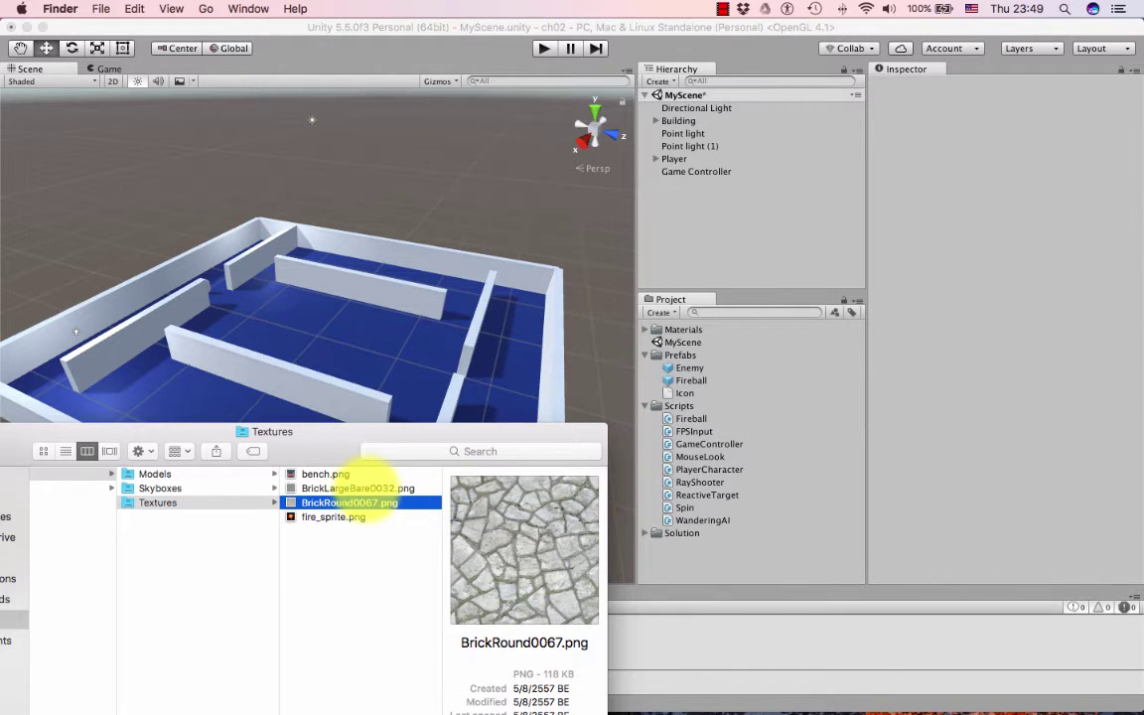
pyautogui.keyDown('shift'); pyautogui.click(363, 487); pyautogui.keyUp('shift')
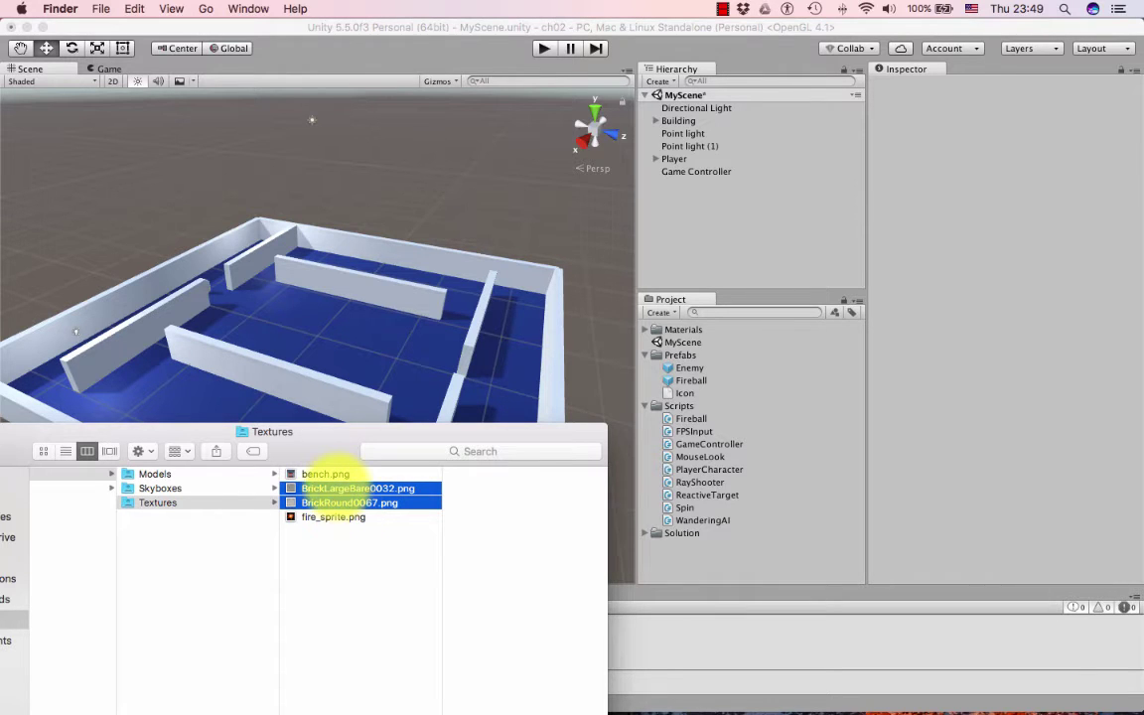
pyautogui.click(310, 503)
pyautogui.keyDown('shift'); pyautogui.click(304, 488); pyautogui.keyUp('shift')
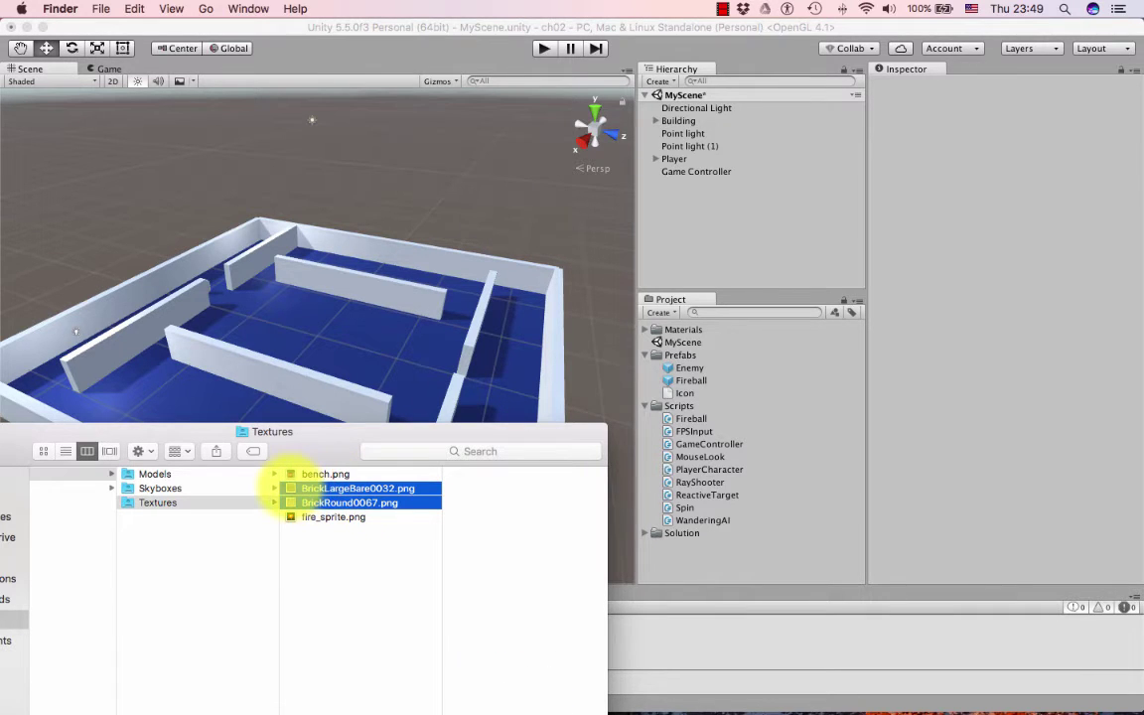
pyautogui.moveTo(288, 488); pyautogui.dragTo(684, 574)
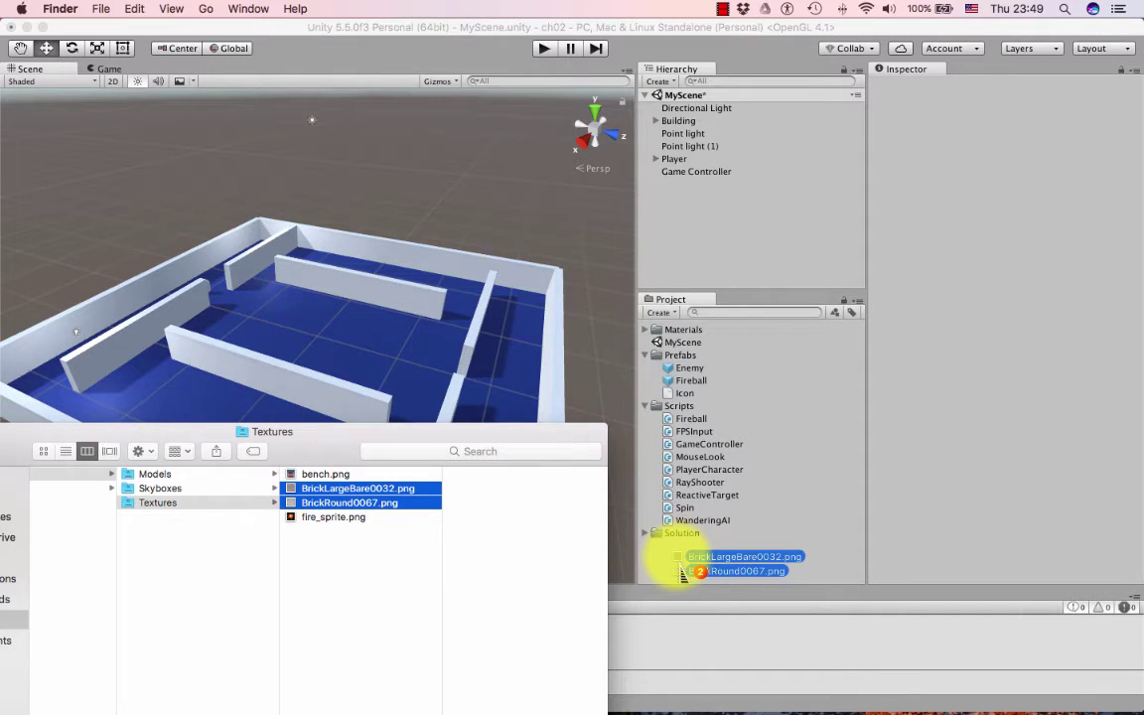
pyautogui.moveTo(683, 576); pyautogui.dragTo(684, 574)
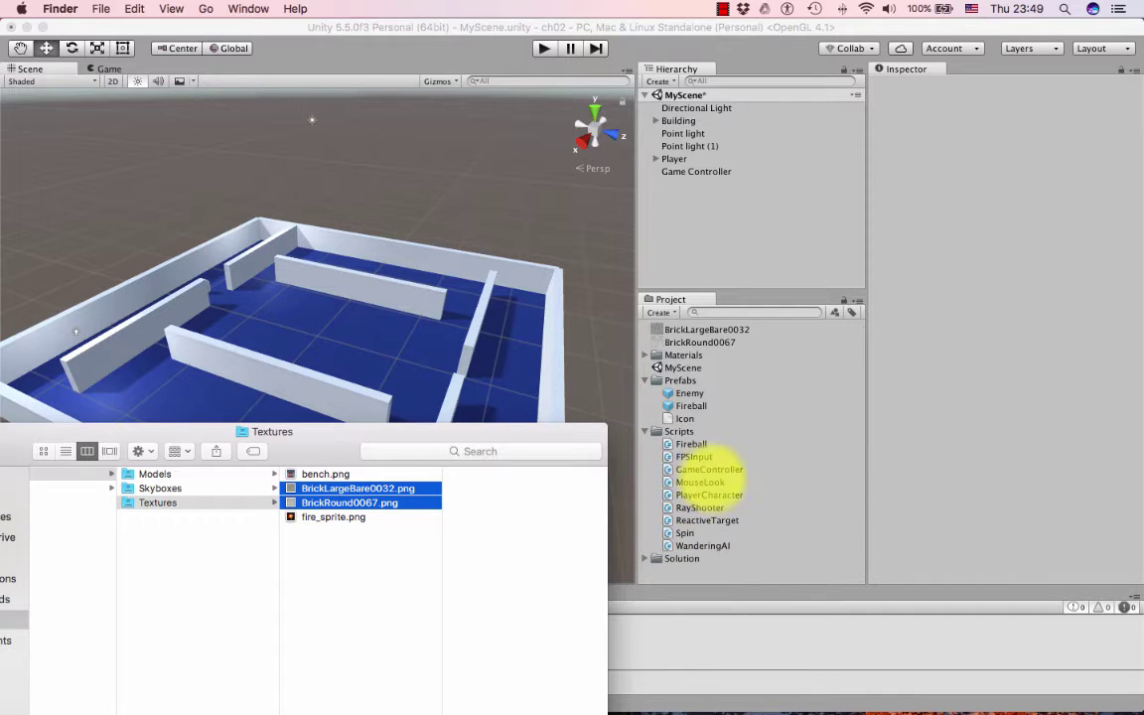
pyautogui.moveTo(210, 450); pyautogui.dragTo(286, 237)
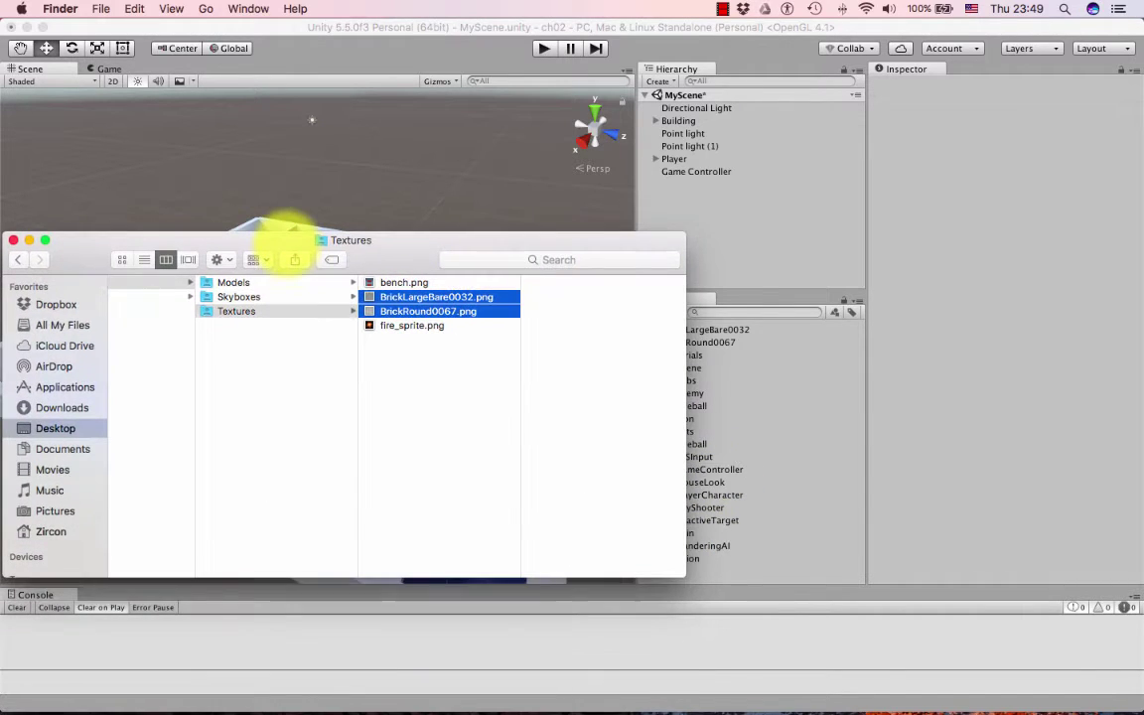
pyautogui.click(949, 233)
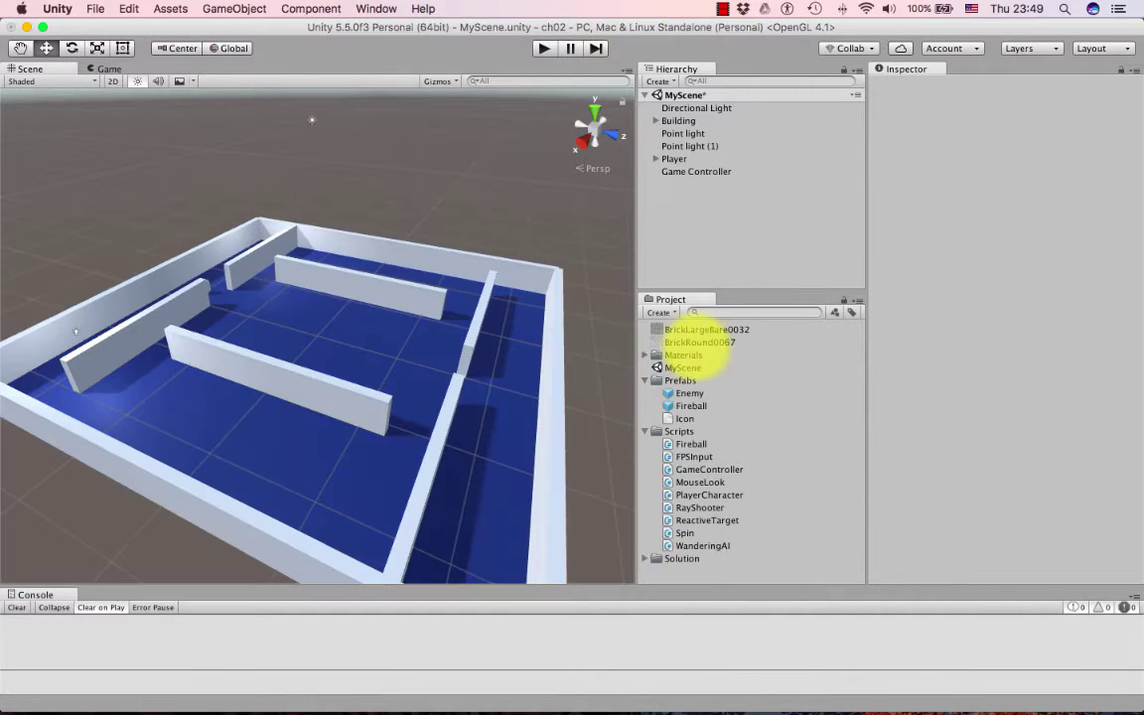
# Step: Create a new project folder named Textures
pyautogui.click(660, 312)
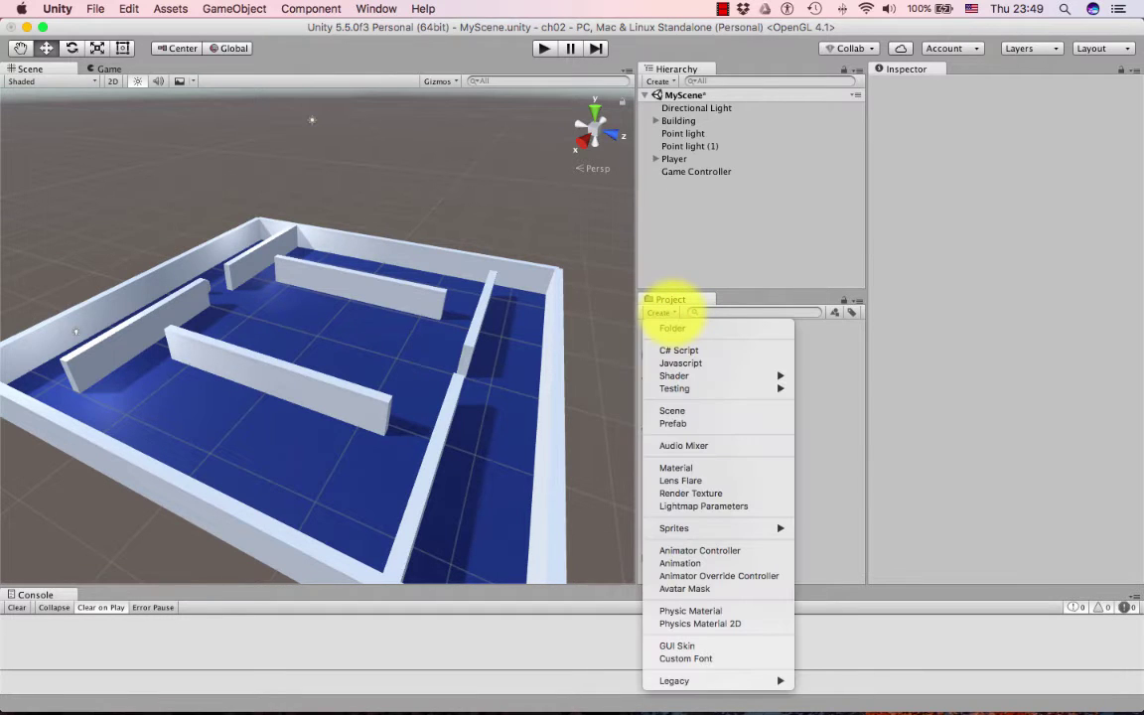
pyautogui.click(671, 329)
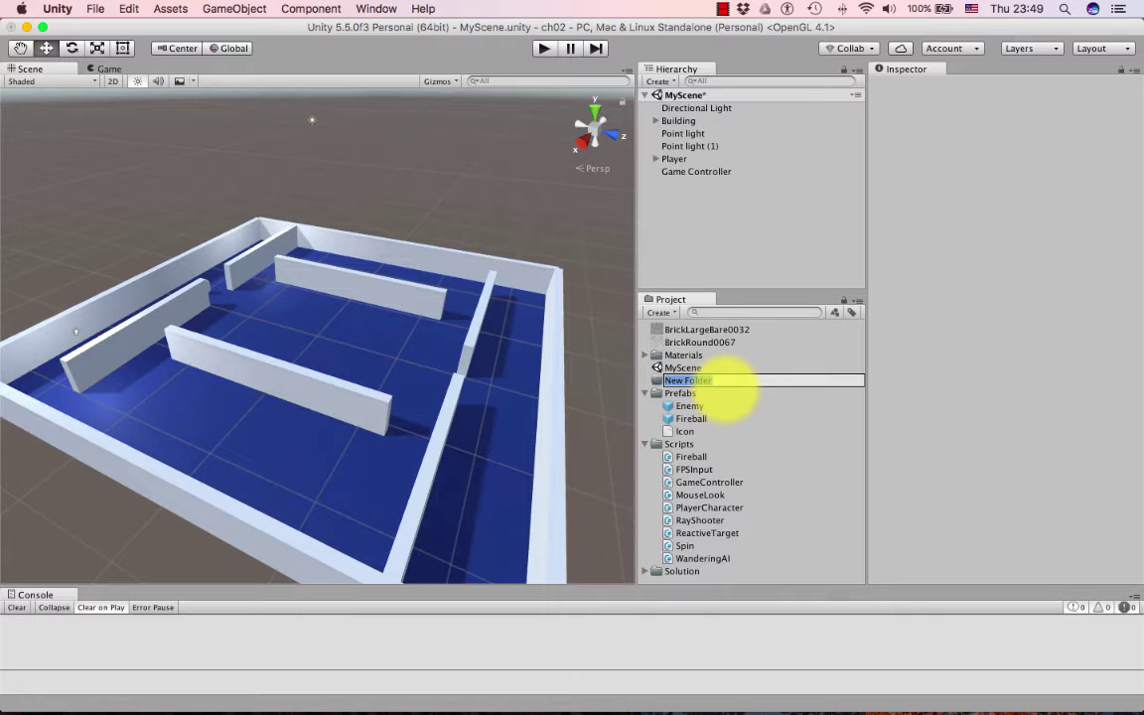
pyautogui.write('Textures')
pyautogui.press('Return')
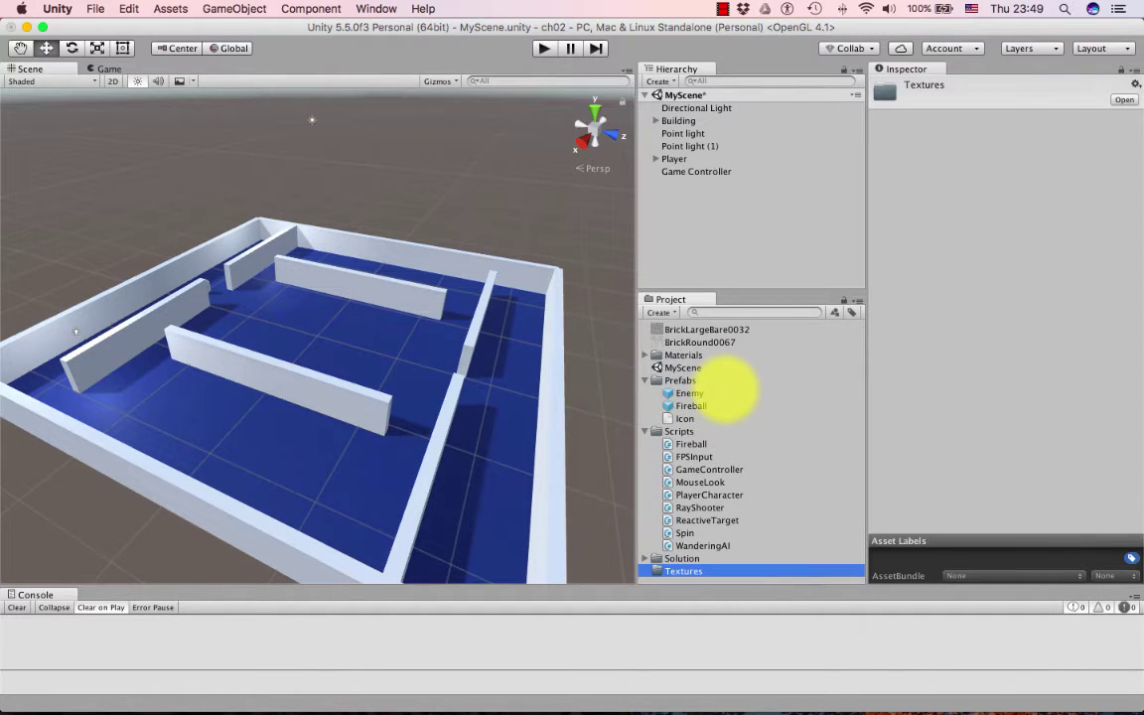
# Step: Move the BrickLargeBare0032 and BrickRound0067 textures into the Textures folder, collapsing the Scripts and Prefabs folders
pyautogui.click(645, 432)
pyautogui.click(644, 381)
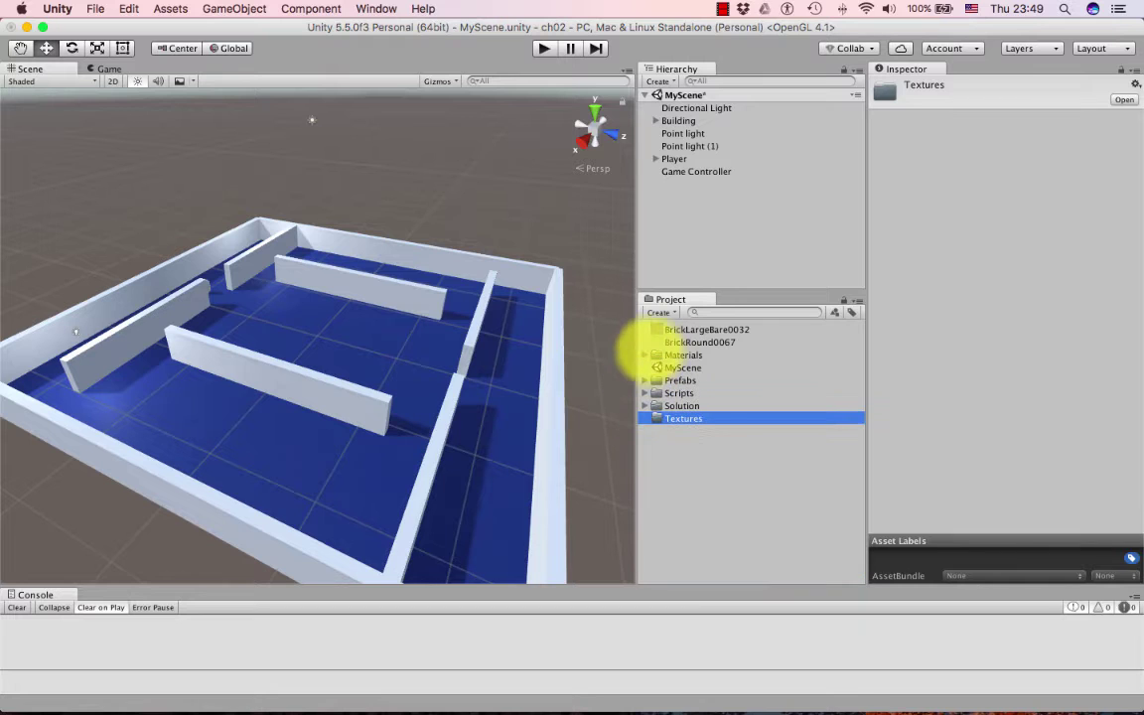
pyautogui.click(671, 329)
pyautogui.keyDown('shift'); pyautogui.click(707, 342); pyautogui.keyUp('shift')
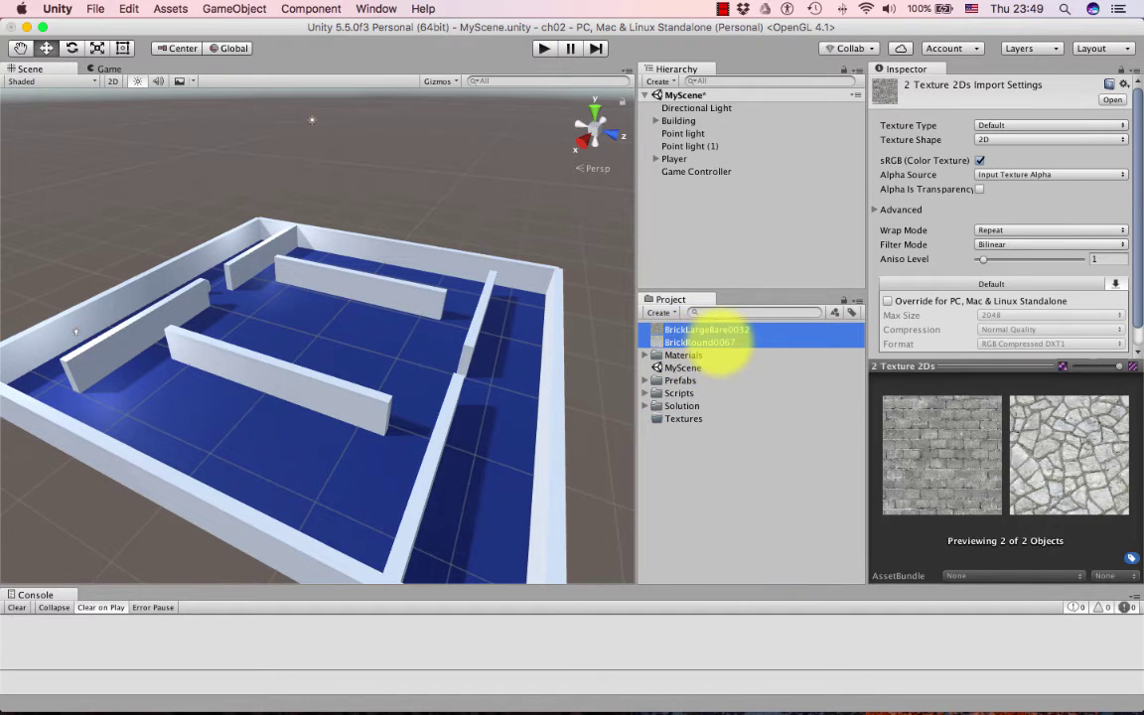
pyautogui.moveTo(715, 341); pyautogui.dragTo(687, 417)
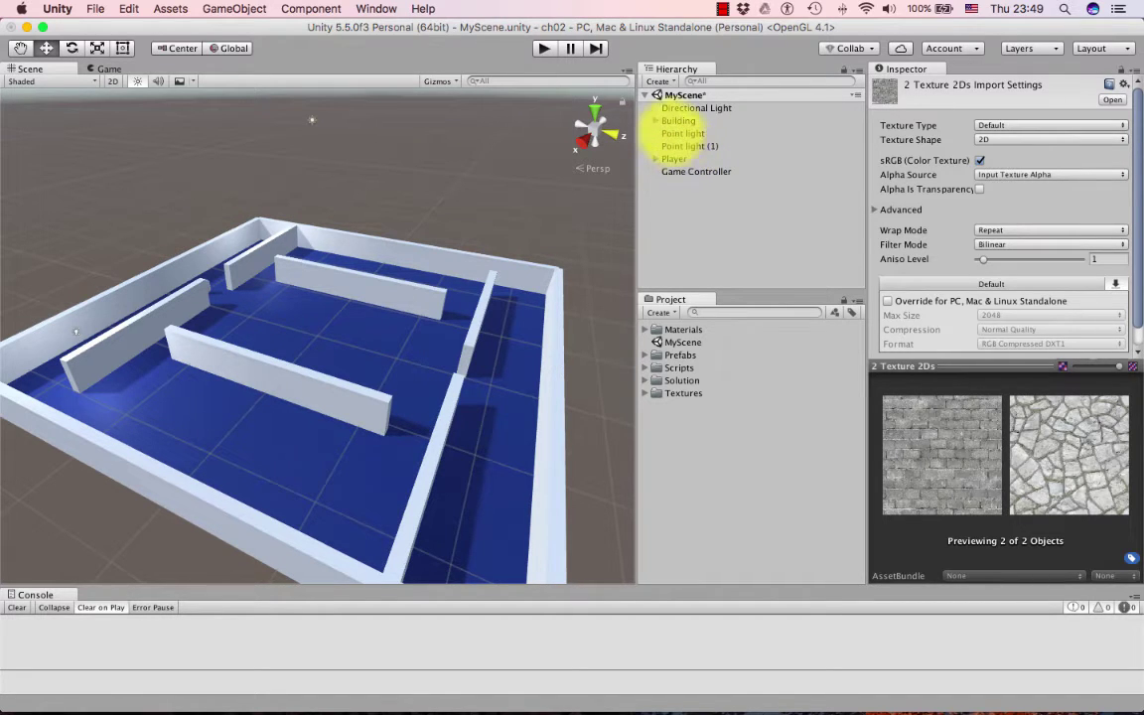
# Step: Inspect the Floor object inside Building and the Floor material in the Materials folder
pyautogui.click(656, 120)
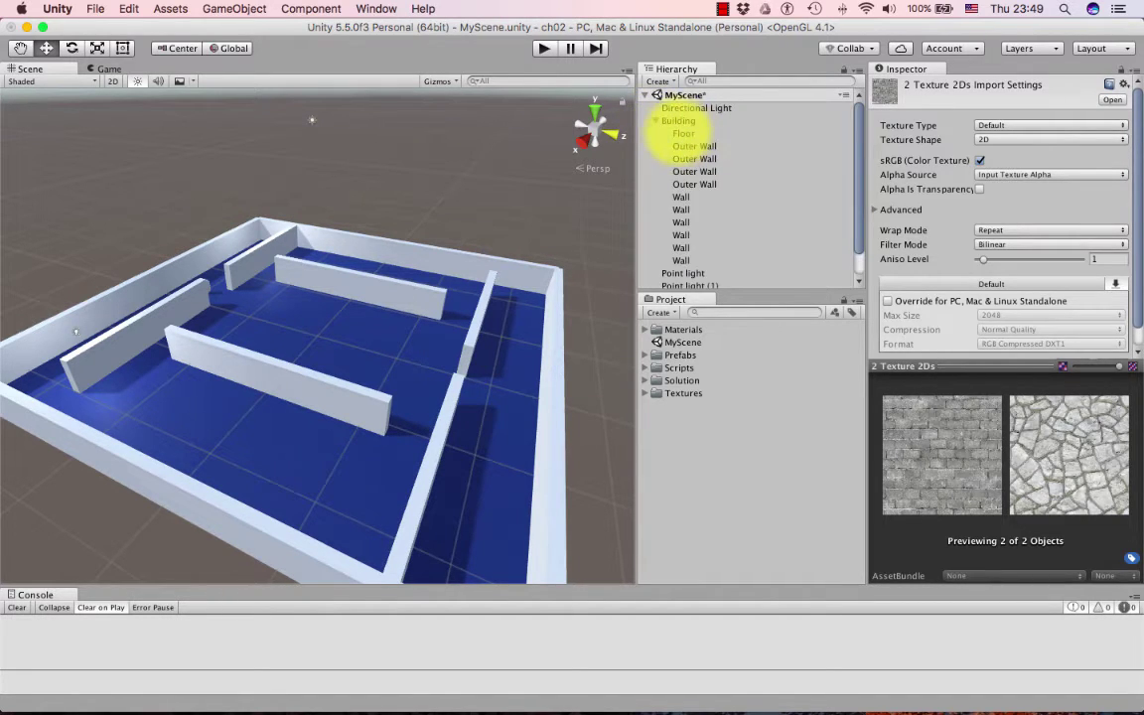
pyautogui.click(679, 134)
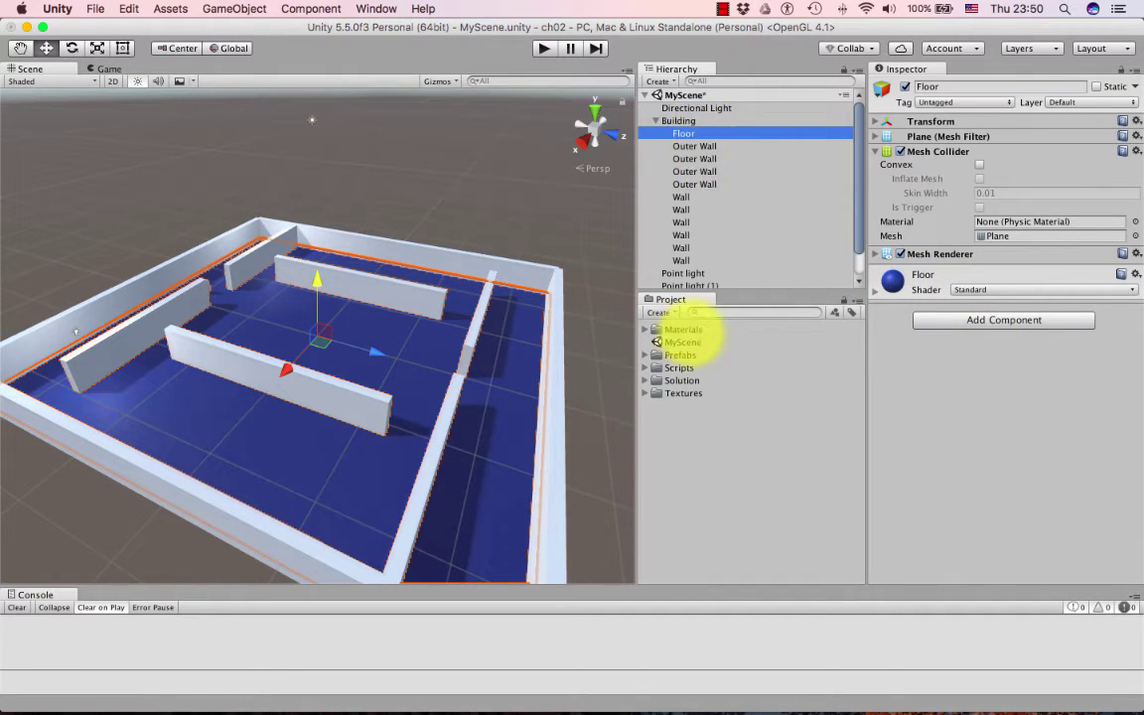
pyautogui.click(646, 329)
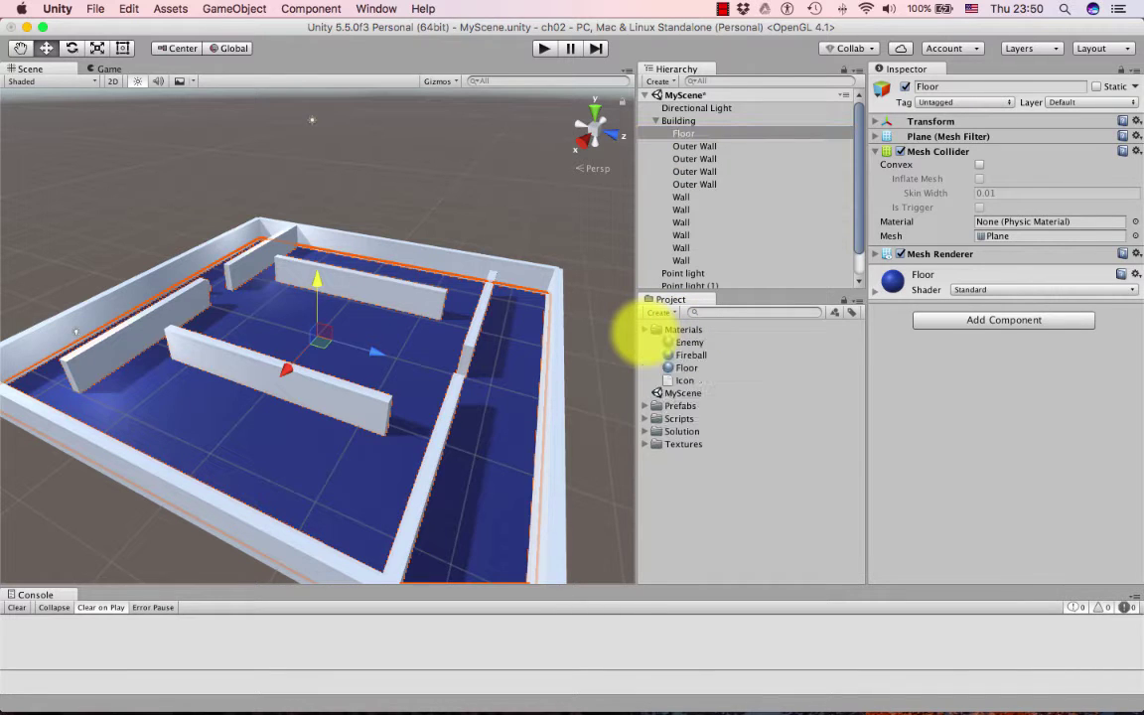
pyautogui.click(664, 368)
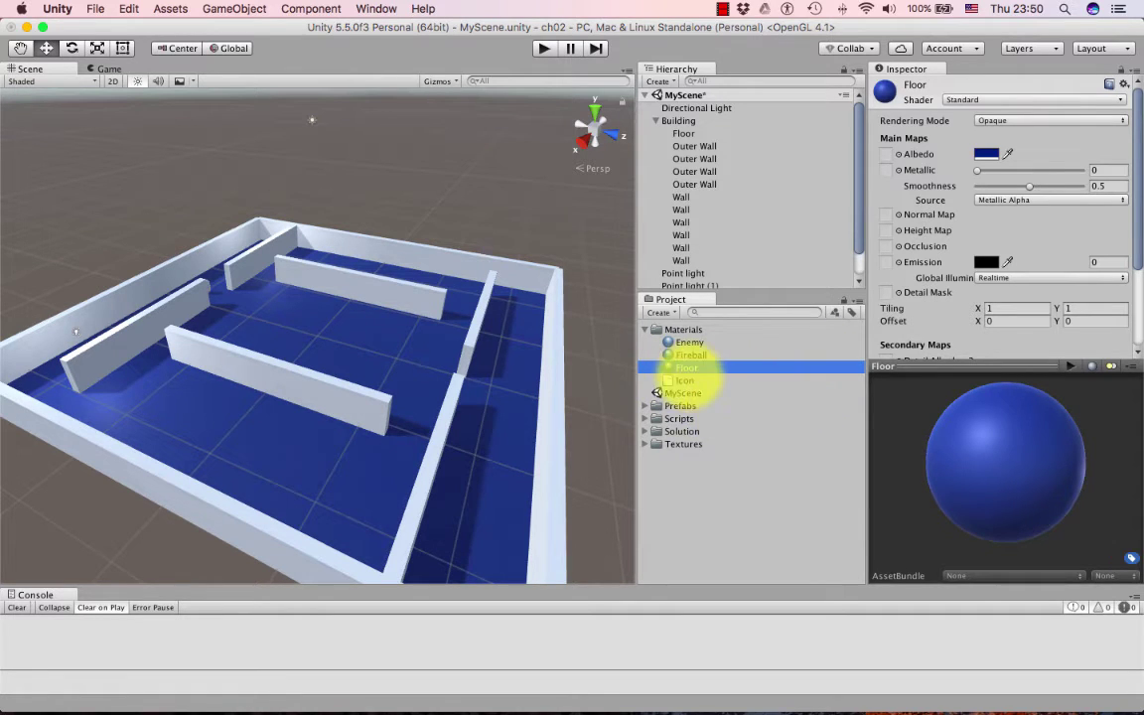
# Step: Expand the Textures folder and preview the BrickRound0067 and BrickLargeBare0032 textures
pyautogui.click(645, 444)
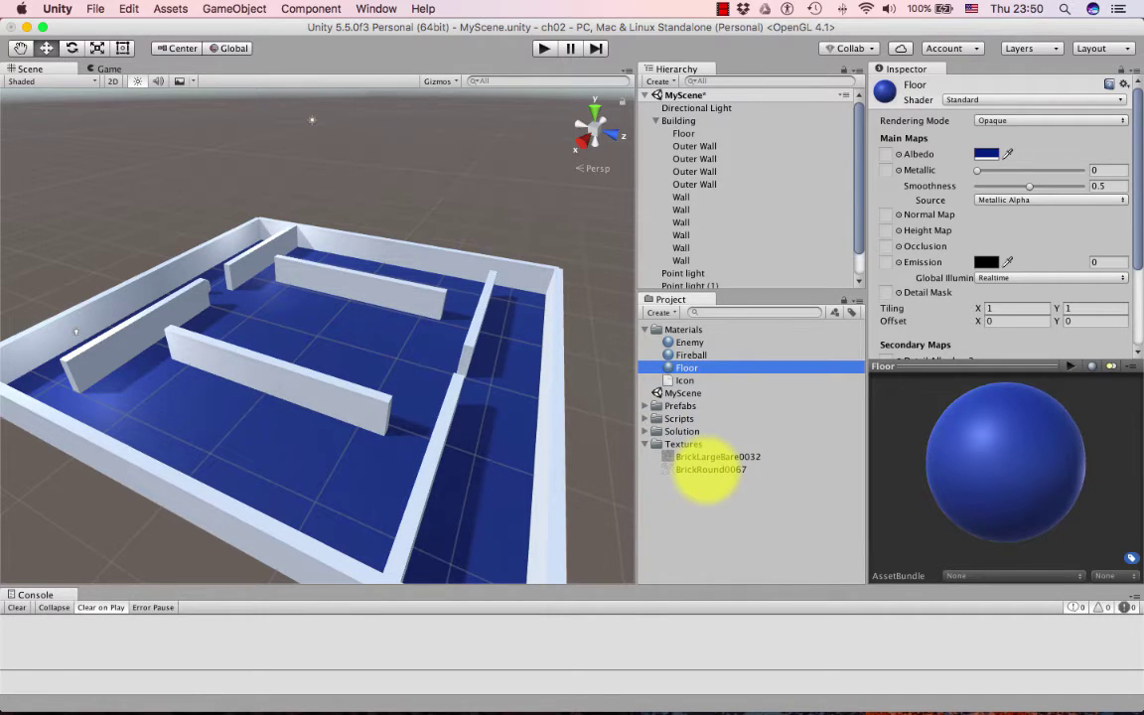
pyautogui.click(709, 468)
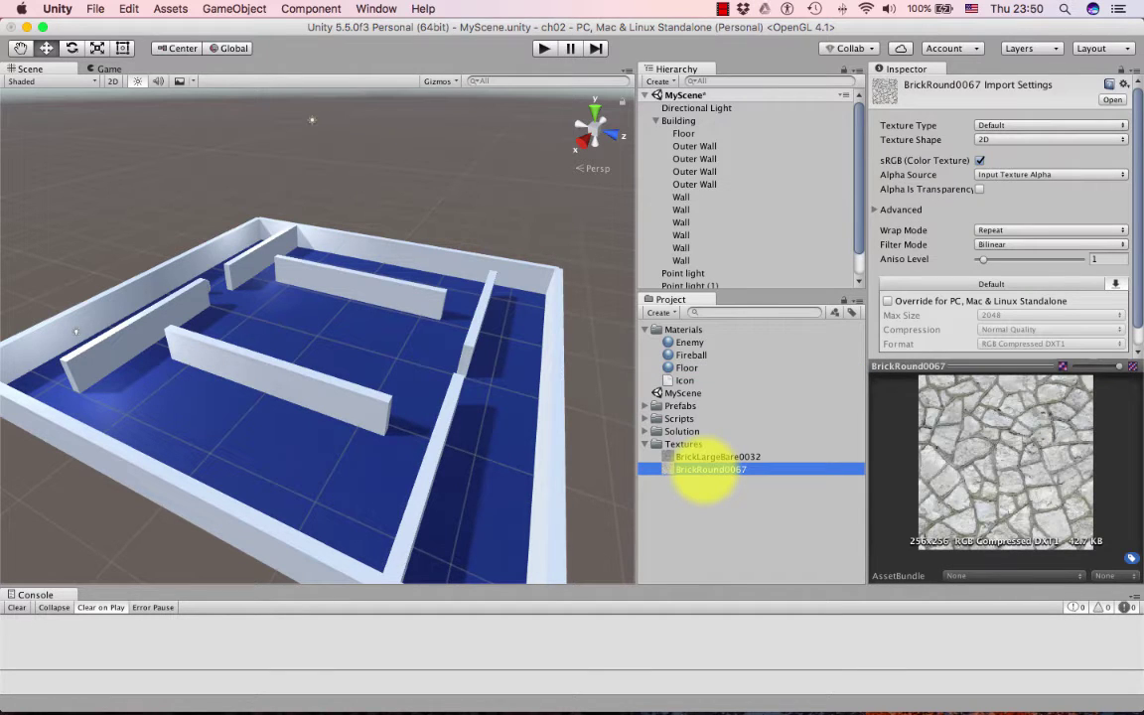
pyautogui.click(684, 457)
pyautogui.click(694, 469)
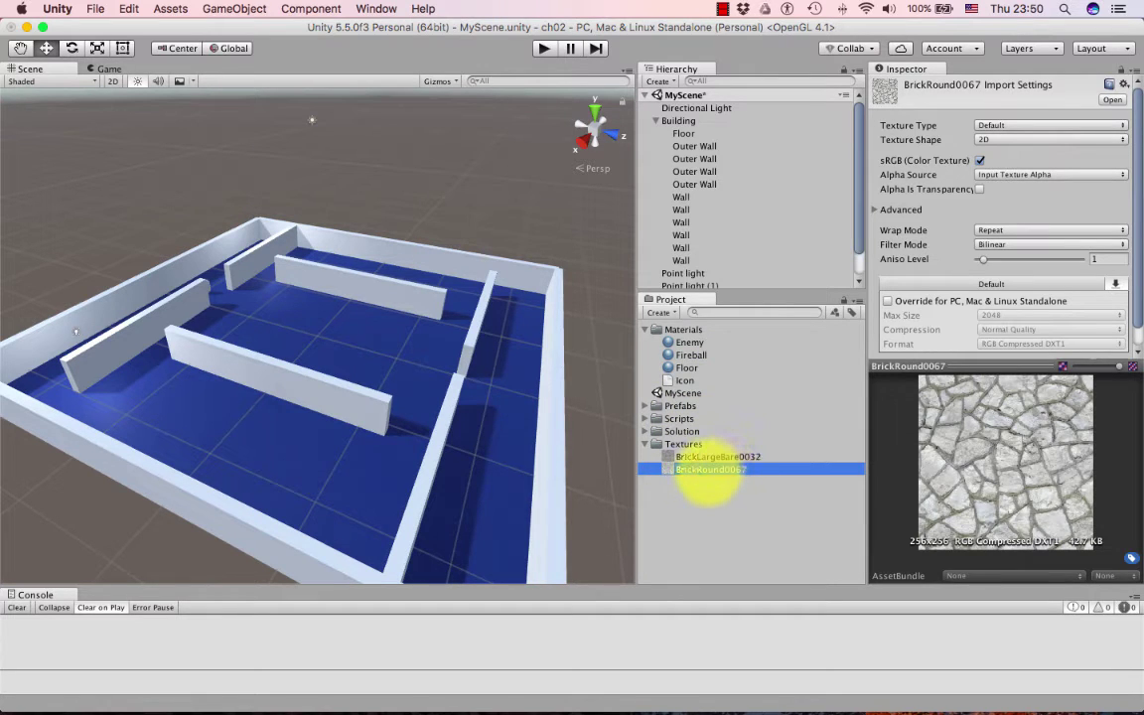
# Step: Assign the BrickRound0067 texture to the Floor material's Albedo map
pyautogui.click(687, 367)
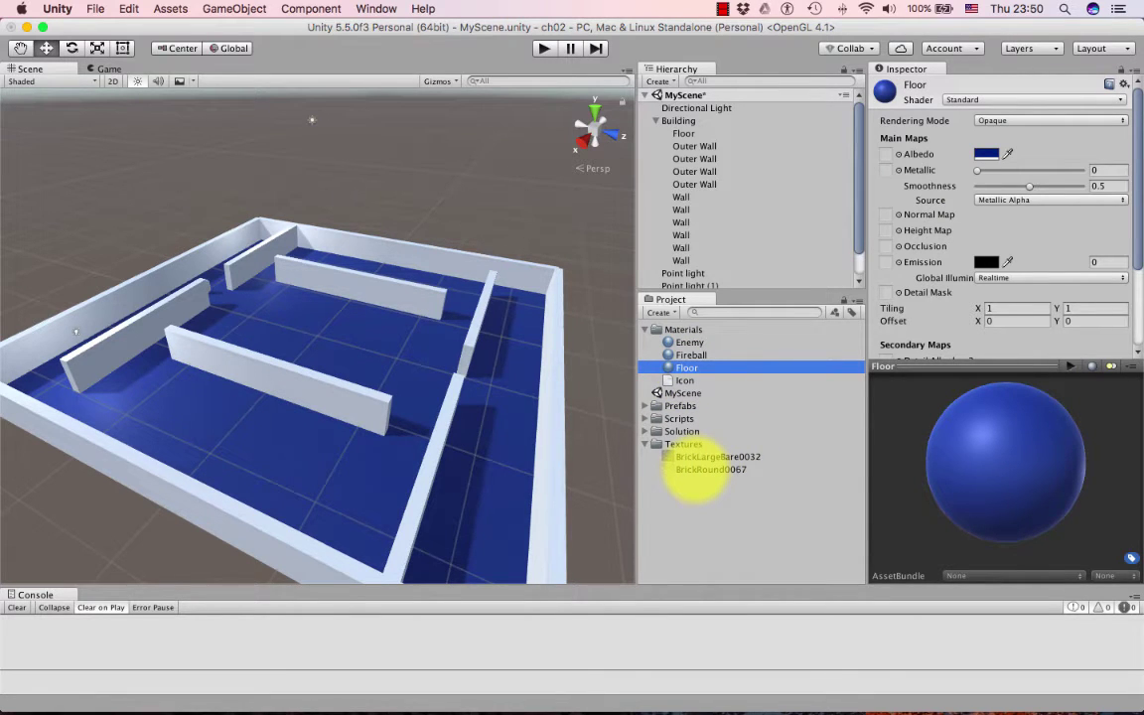
pyautogui.moveTo(697, 469); pyautogui.dragTo(882, 161)
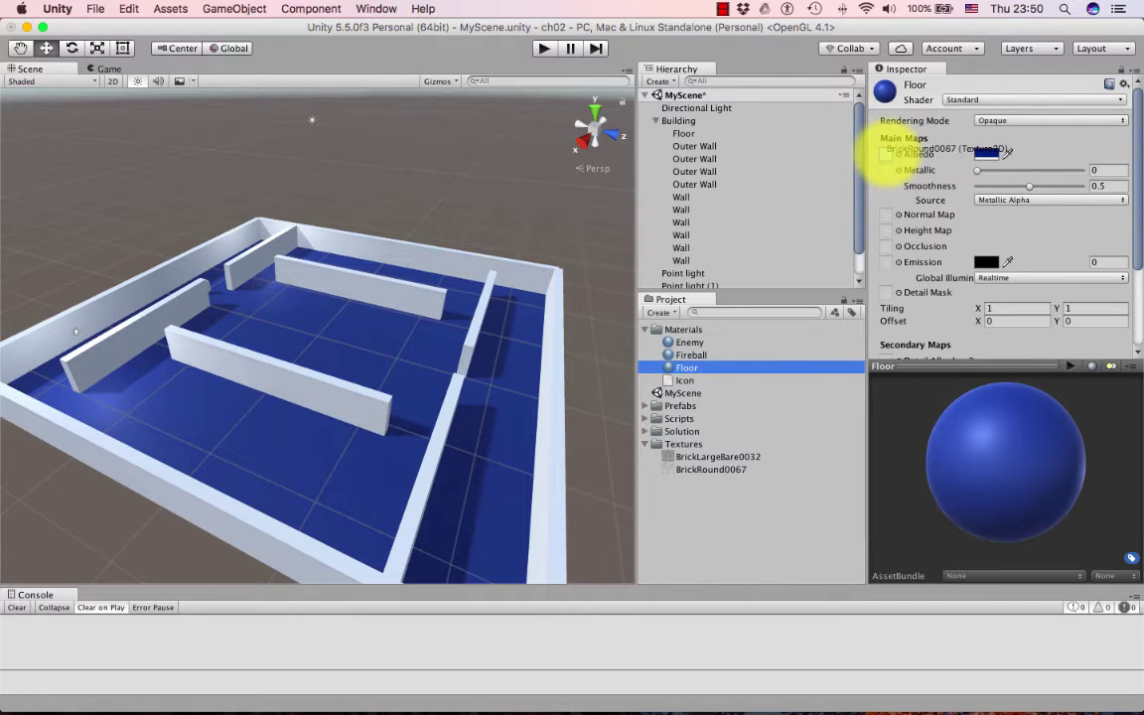
pyautogui.moveTo(886, 156); pyautogui.dragTo(886, 157)
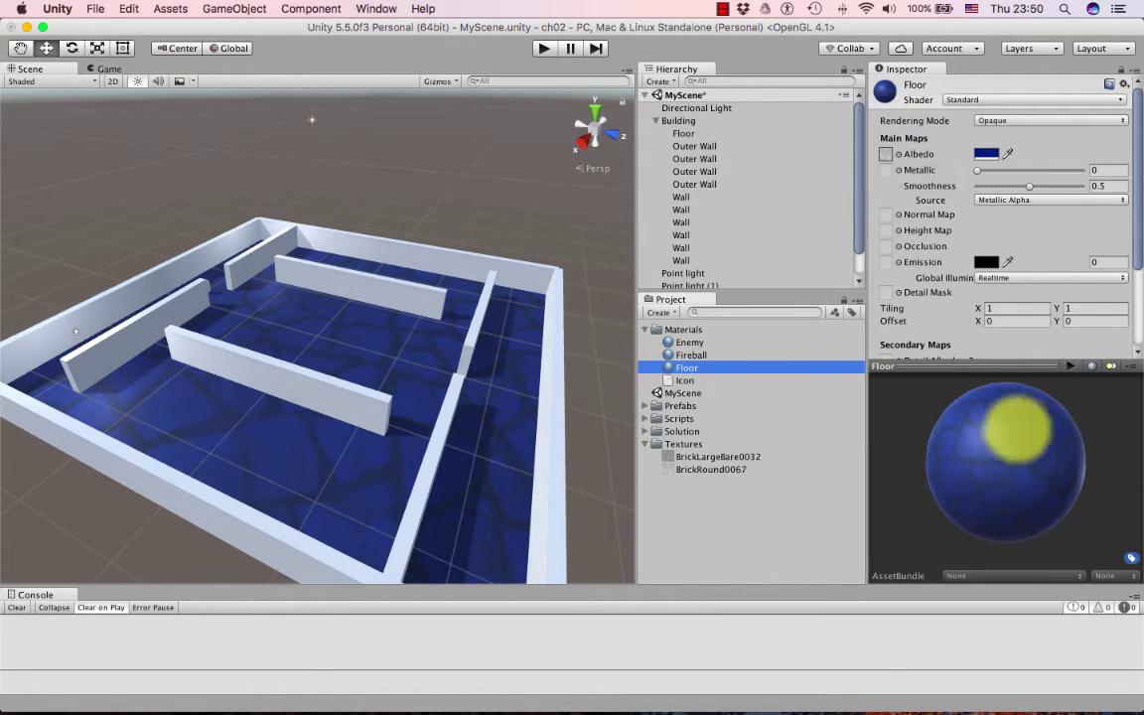
# Step: Set the Floor material's Albedo color to white (FFFFFFFF)
pyautogui.moveTo(1006, 494); pyautogui.dragTo(1024, 467)
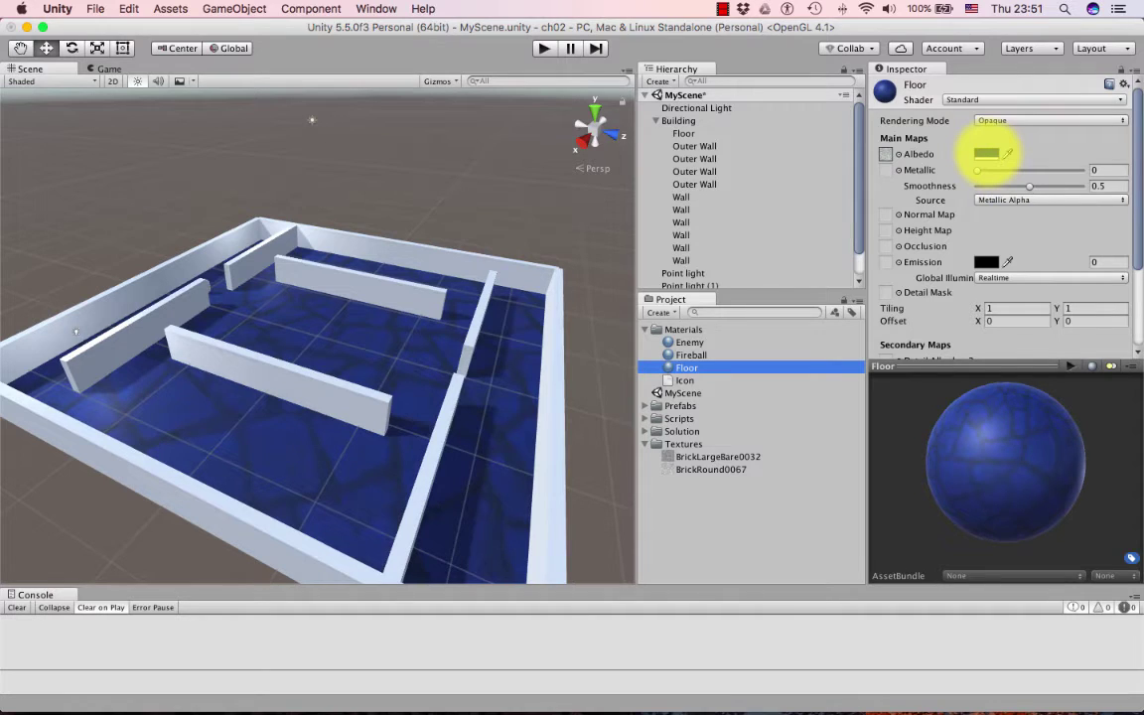
pyautogui.click(986, 154)
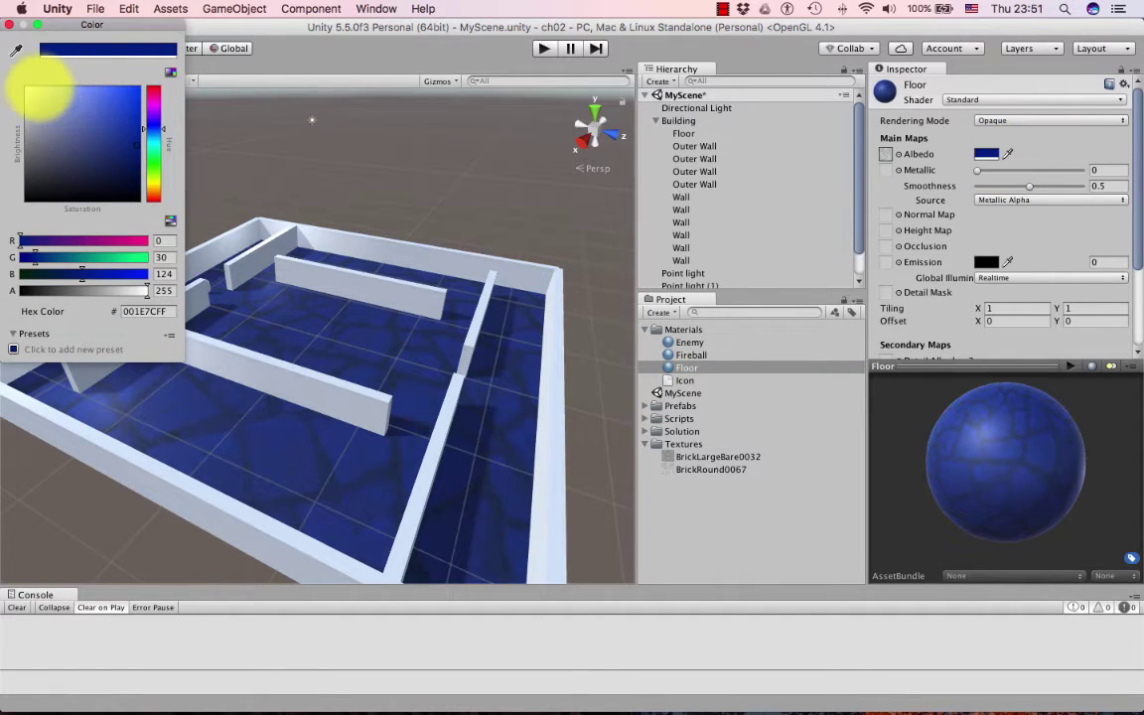
pyautogui.click(27, 90)
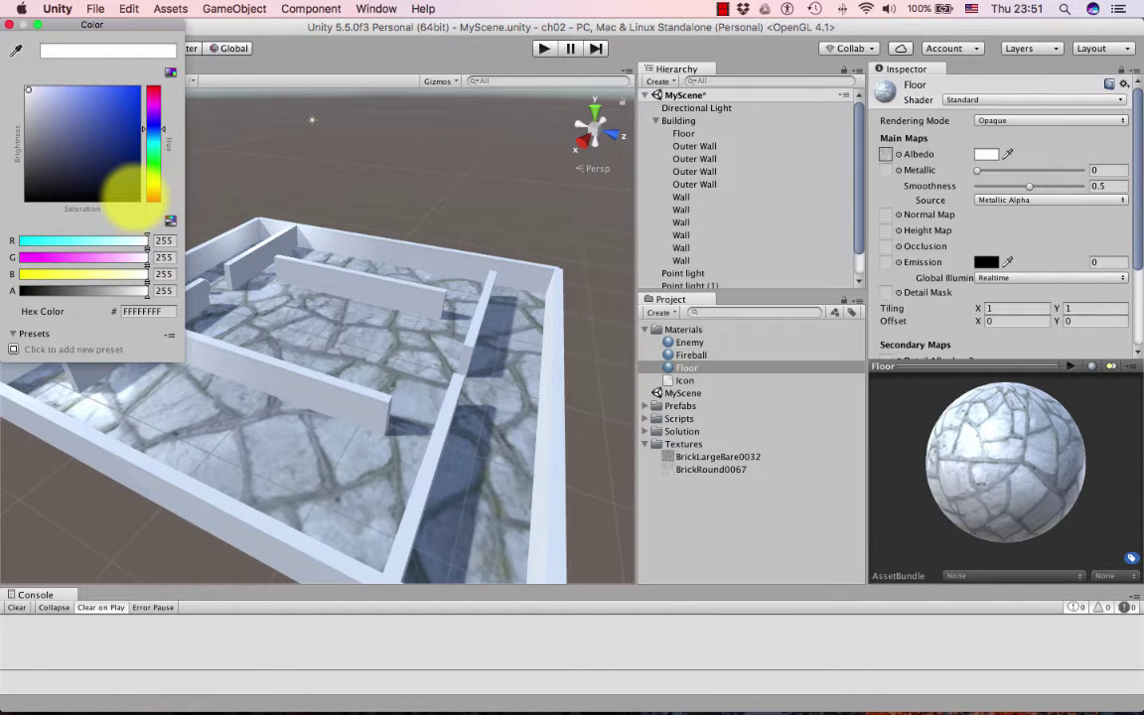
# Step: Keep the Floor material's Albedo color at white with alpha 255 and close the color picker
pyautogui.click(121, 188)
pyautogui.click(28, 89)
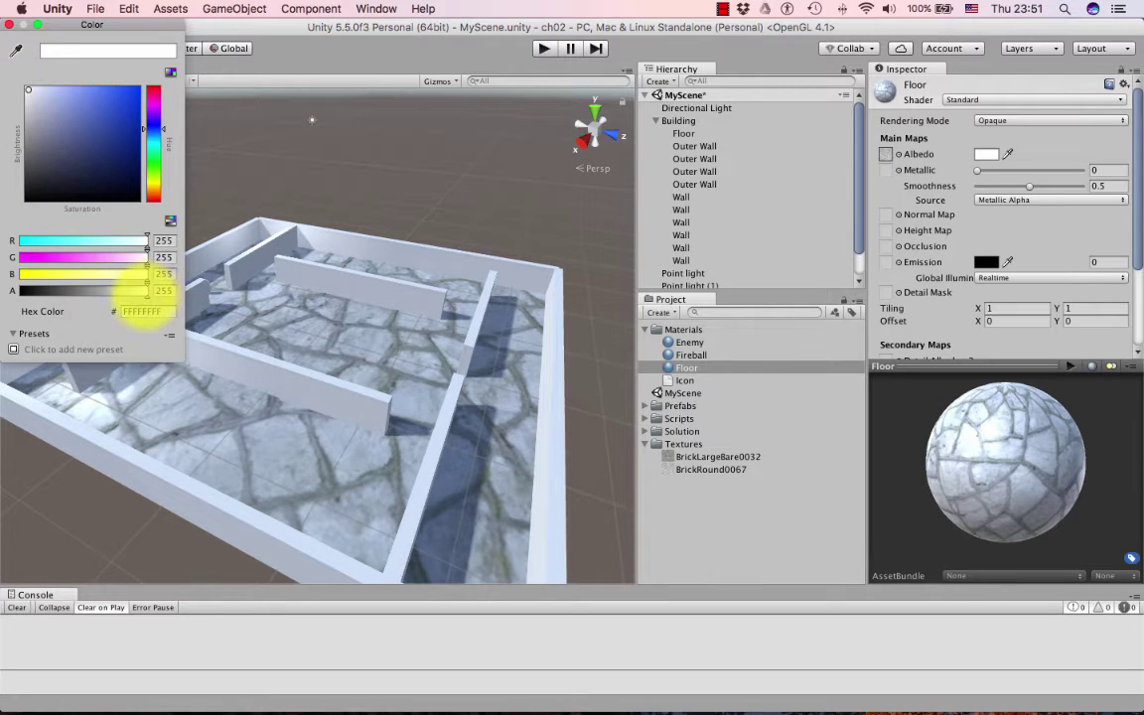
pyautogui.moveTo(146, 289)
pyautogui.mouseDown()
pyautogui.moveTo(37, 290)
pyautogui.moveTo(156, 293)
pyautogui.mouseUp()
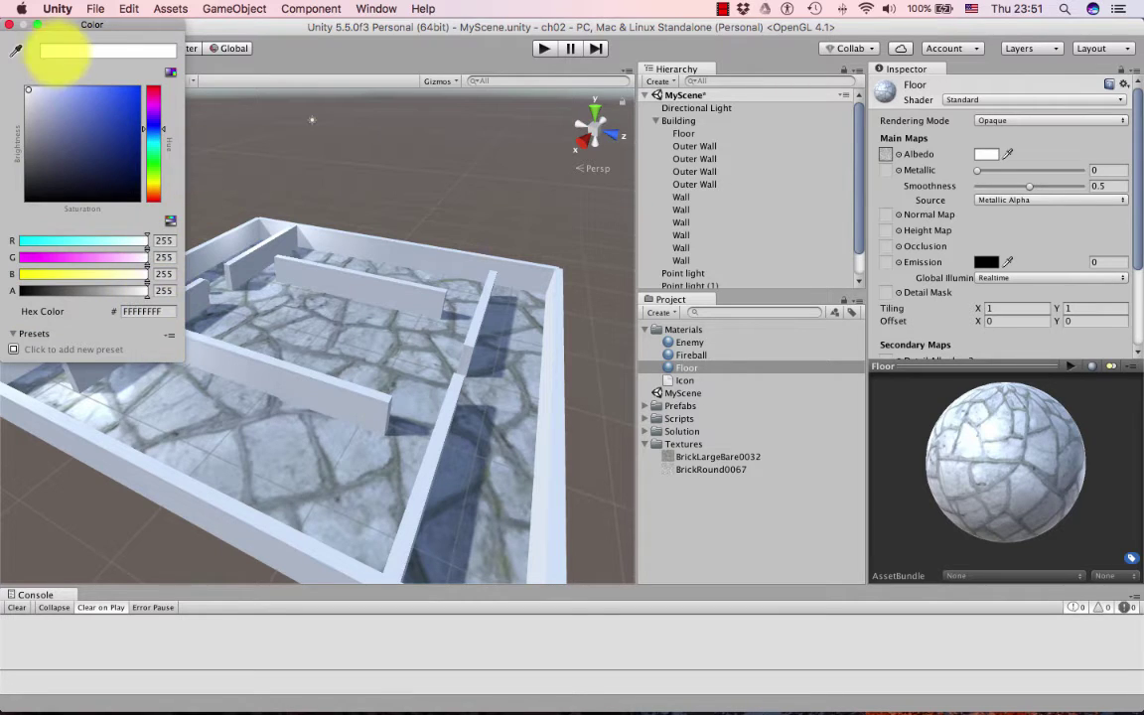
pyautogui.click(12, 25)
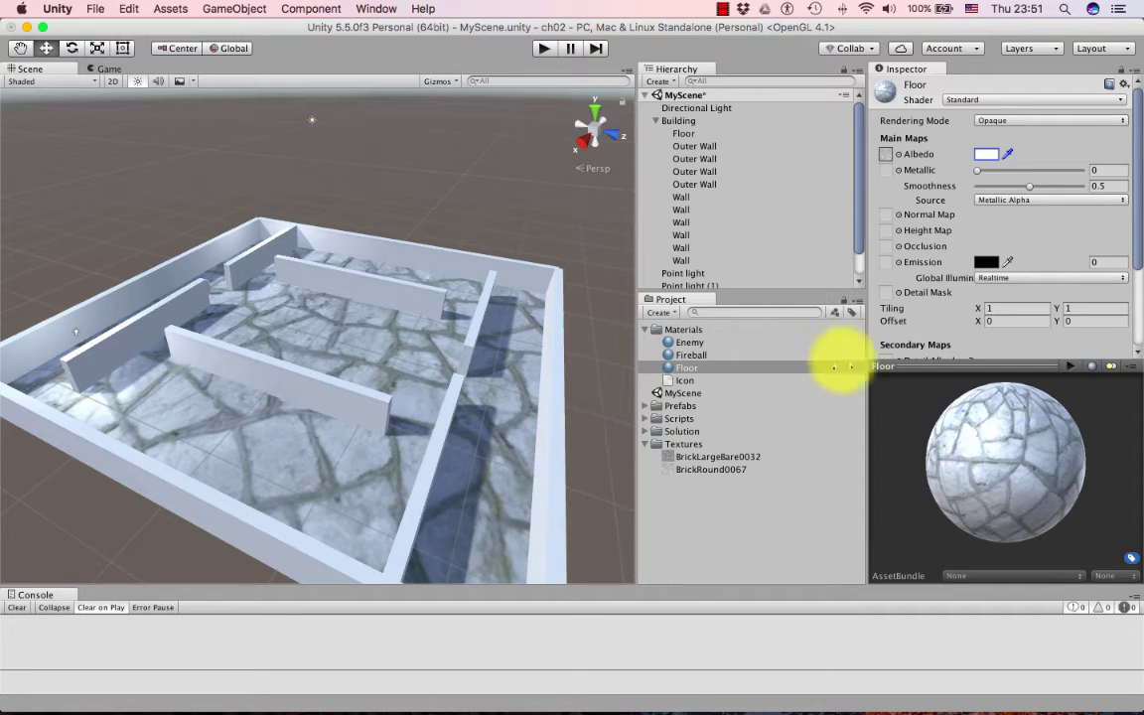
# Step: Set the Floor material's main map tiling to X 2 and Y 2
pyautogui.scroll(-1, 922, 296)
pyautogui.scroll(-3, 924, 295)
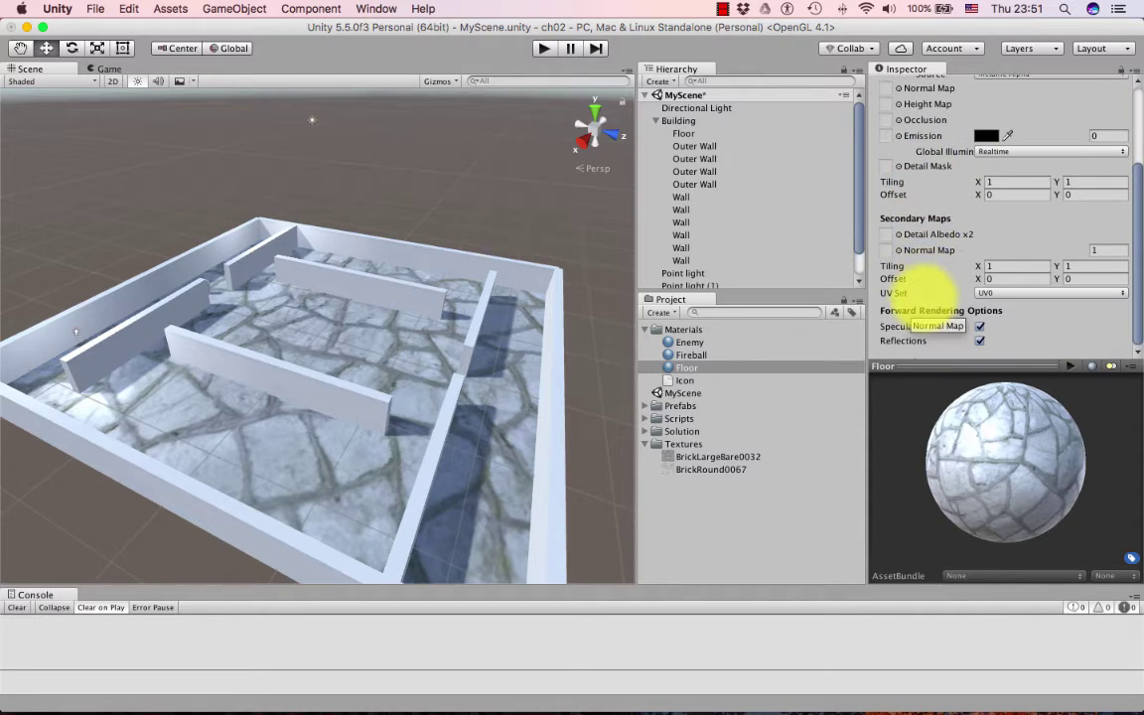
pyautogui.scroll(3, 951, 235)
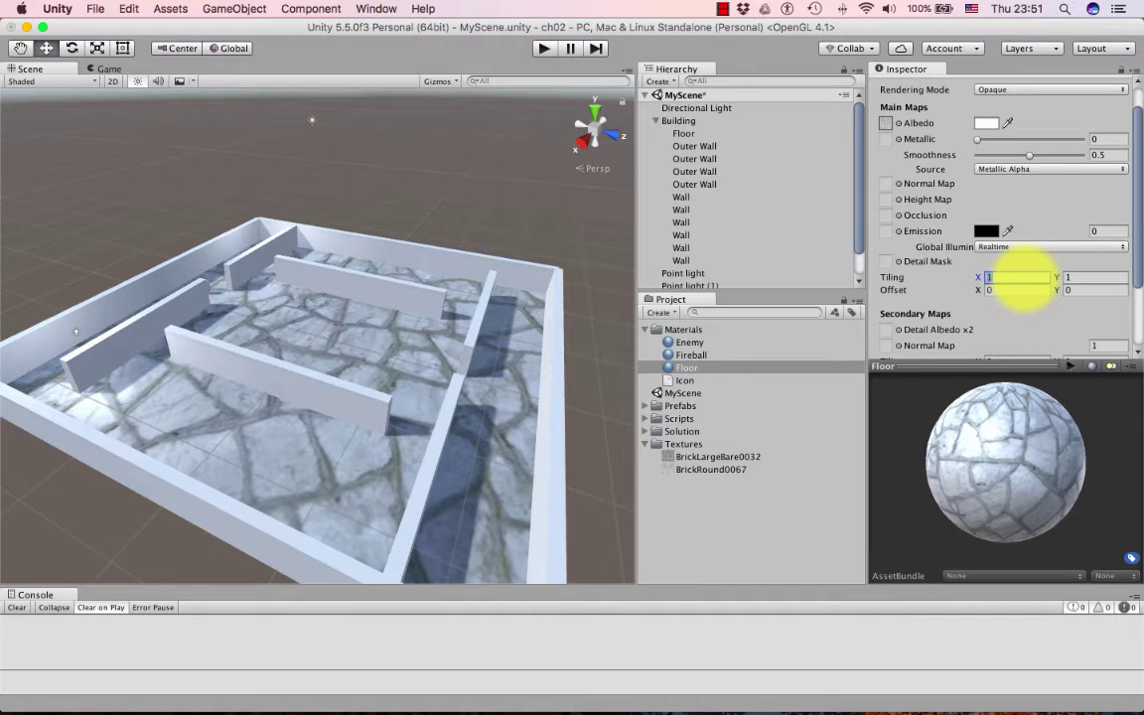
pyautogui.write('2')
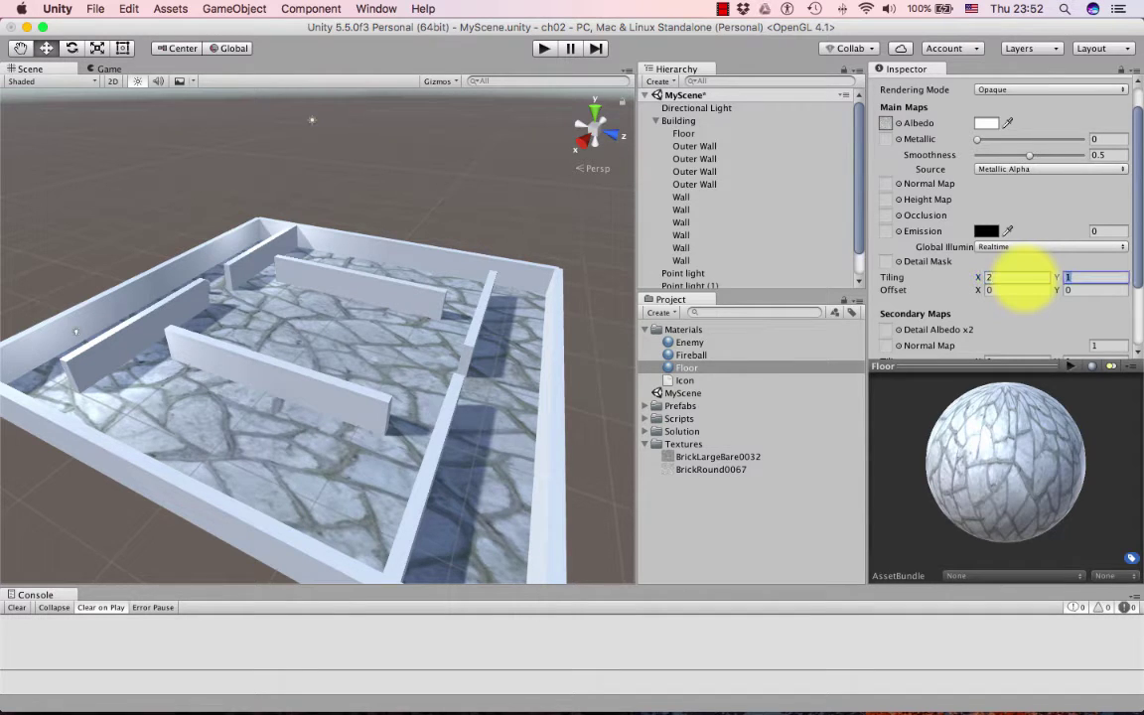
pyautogui.write('2')
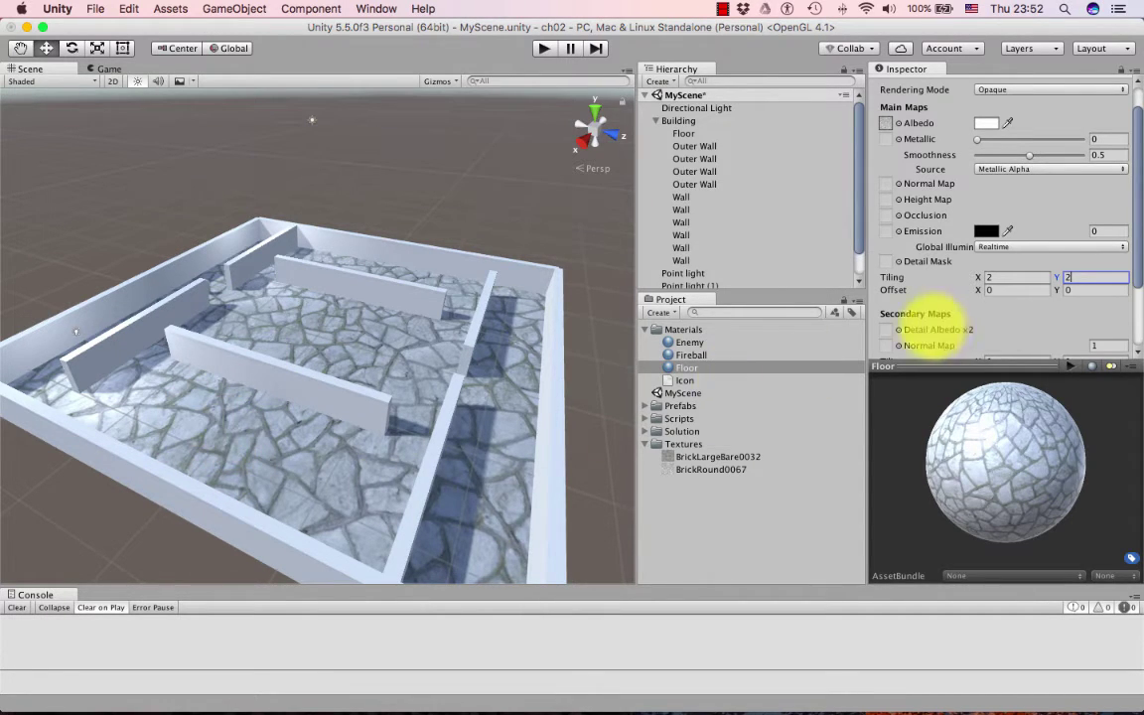
# Step: Increase the Floor material's main map tiling to X 8 and Y 8
pyautogui.click(1015, 277)
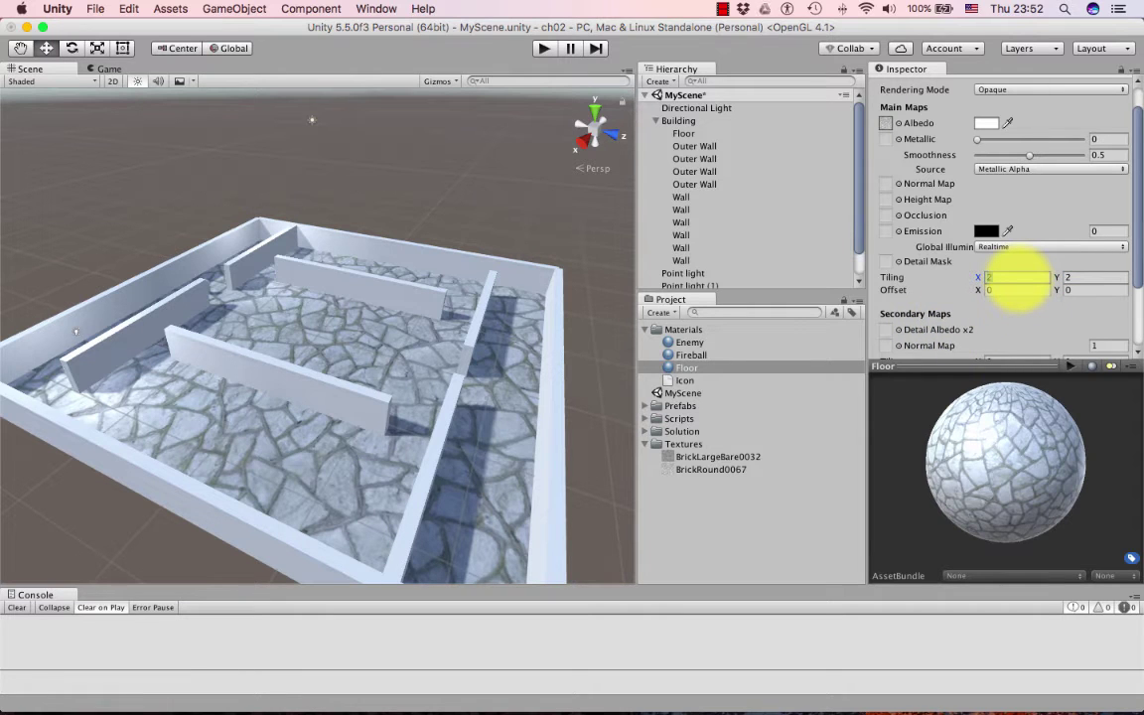
pyautogui.write('8')
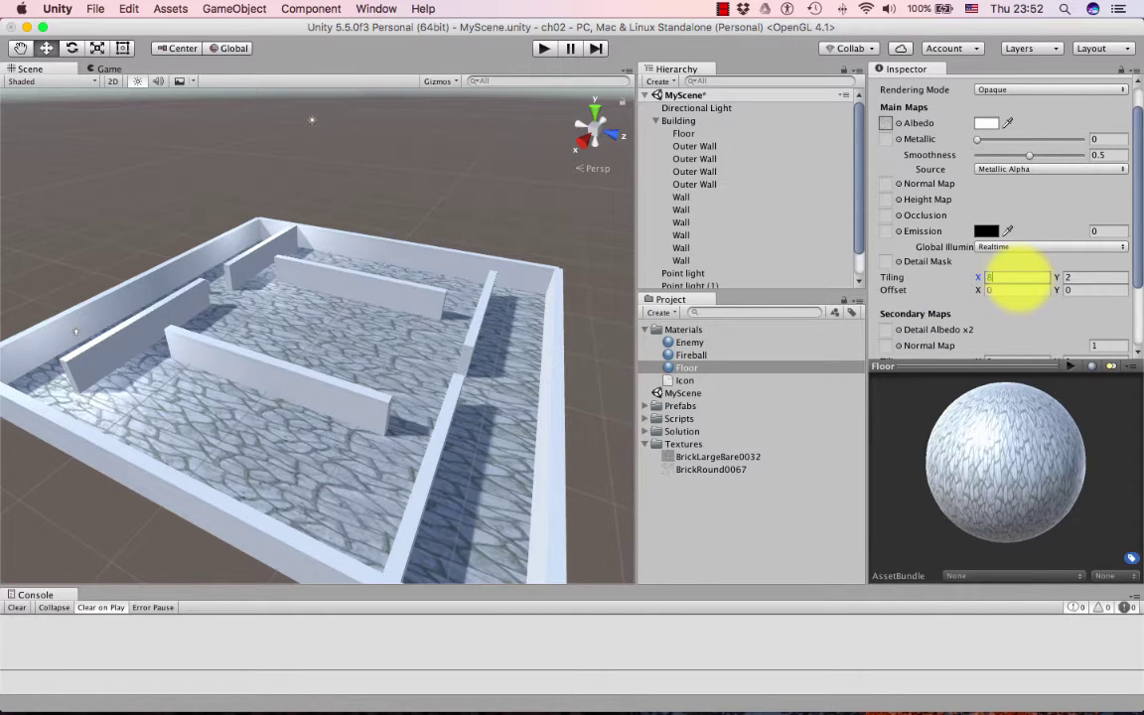
pyautogui.write('8')
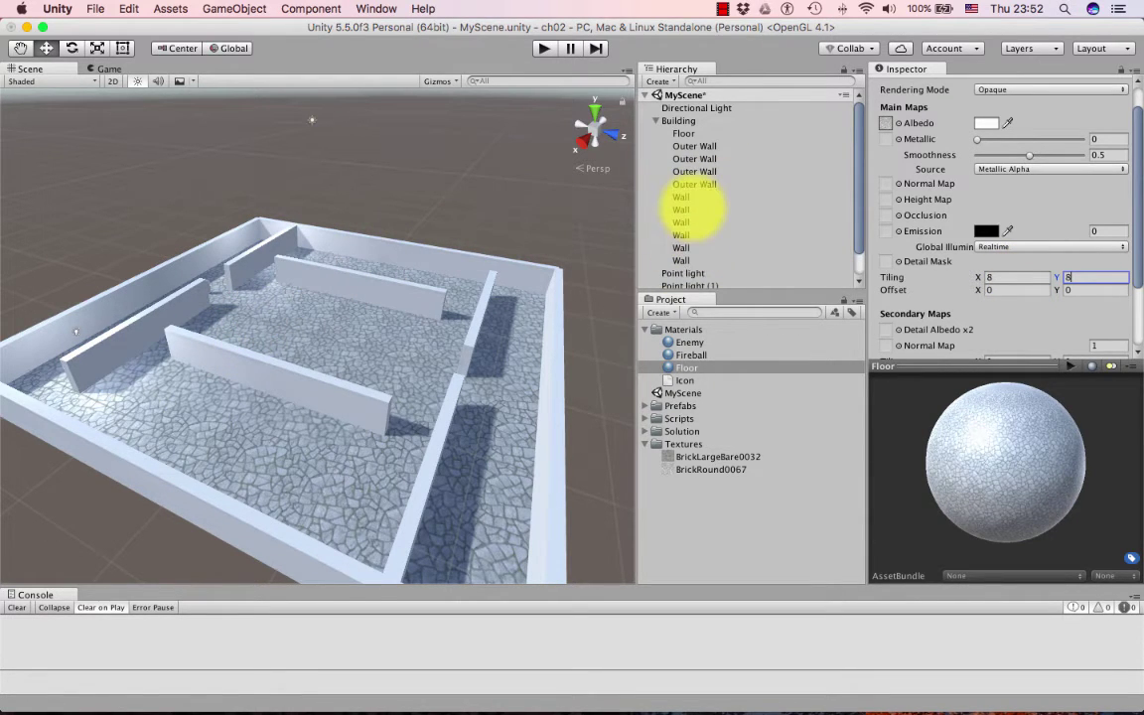
# Step: Frame the Player's Main Camera in the scene and check the floor texture in the Game view
pyautogui.click(656, 120)
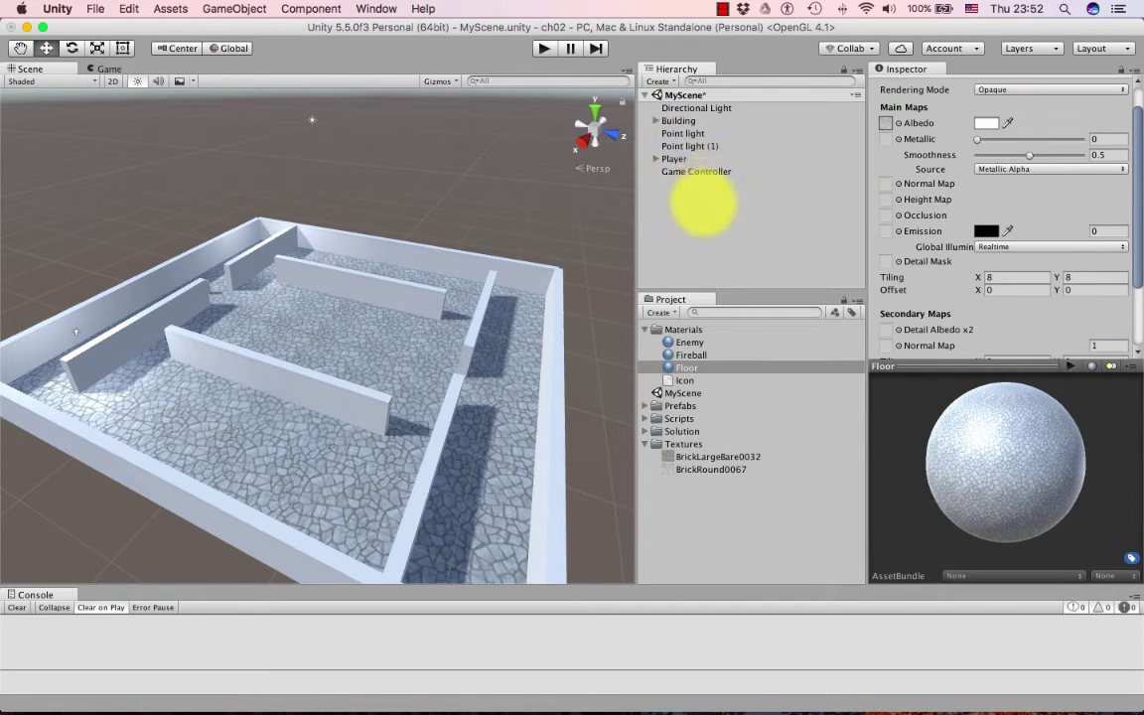
pyautogui.click(655, 159)
pyautogui.click(700, 170)
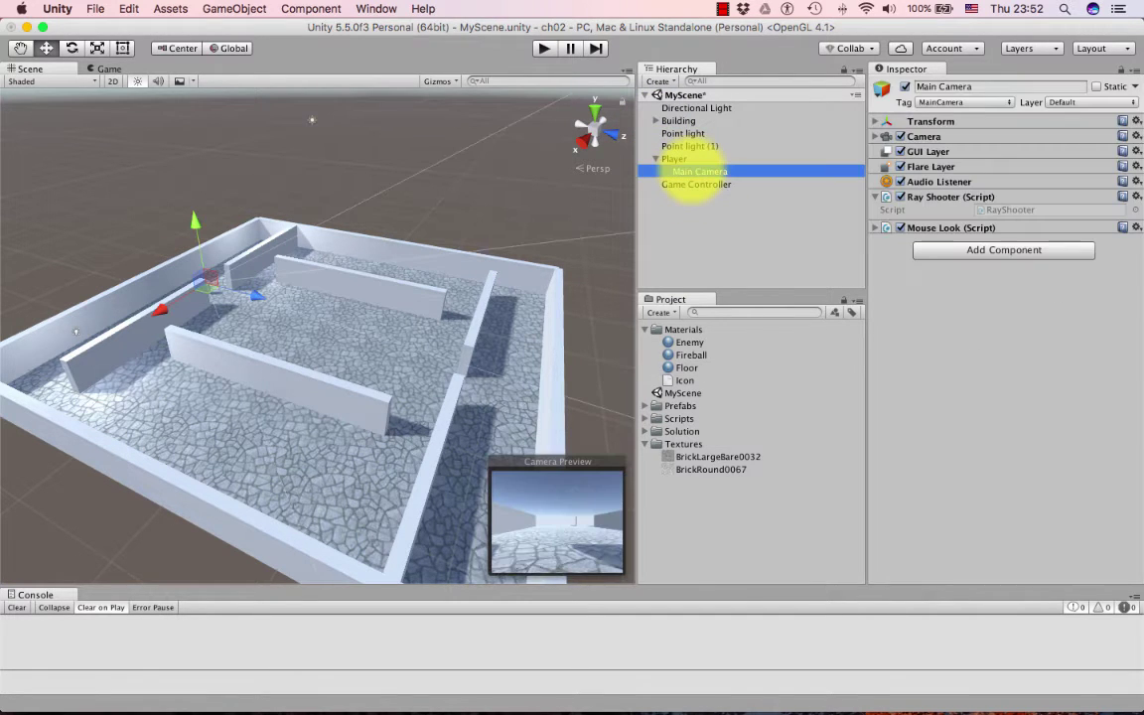
pyautogui.press('f')
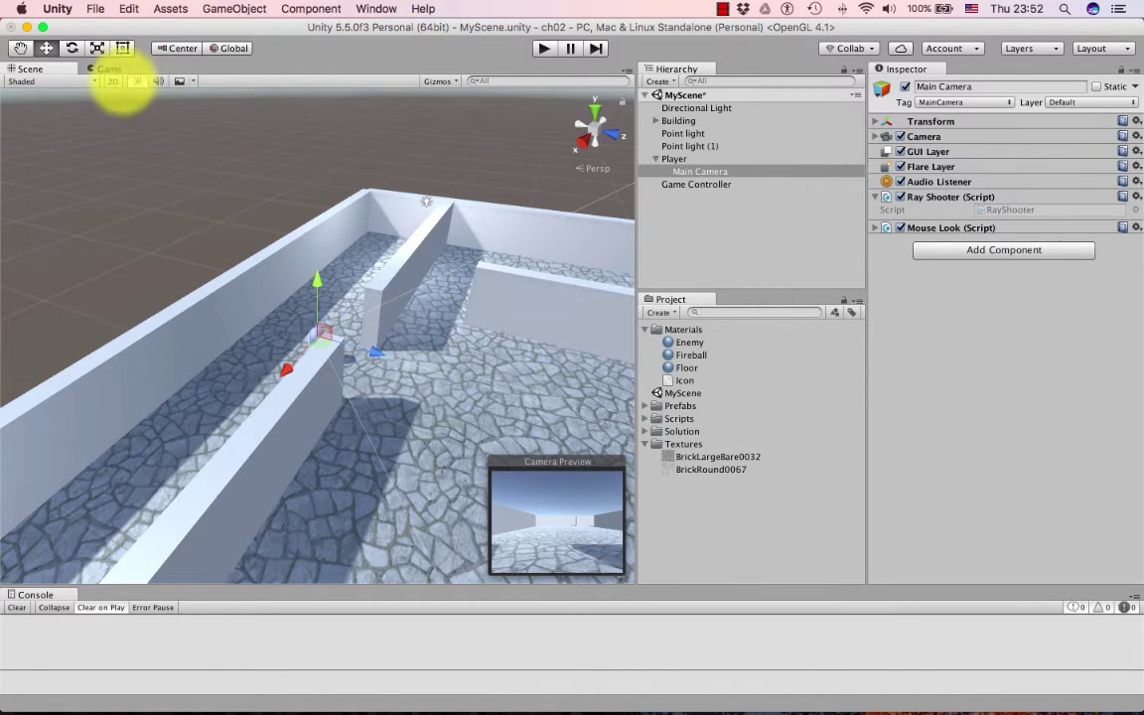
pyautogui.click(107, 70)
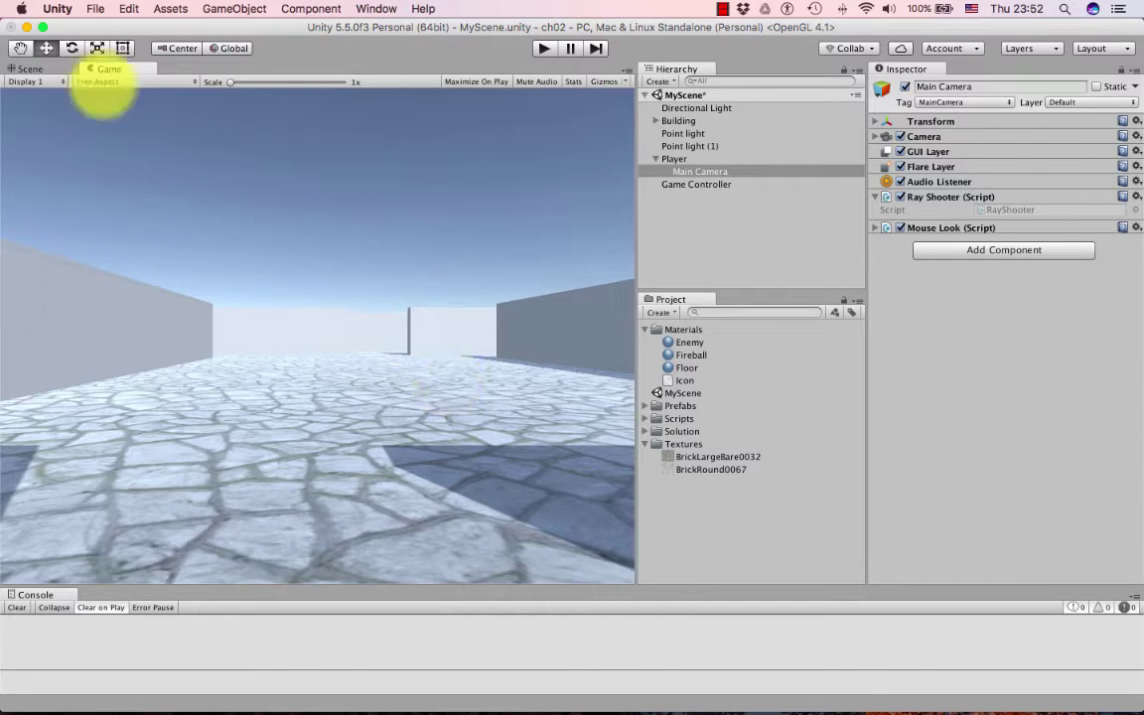
pyautogui.click(27, 69)
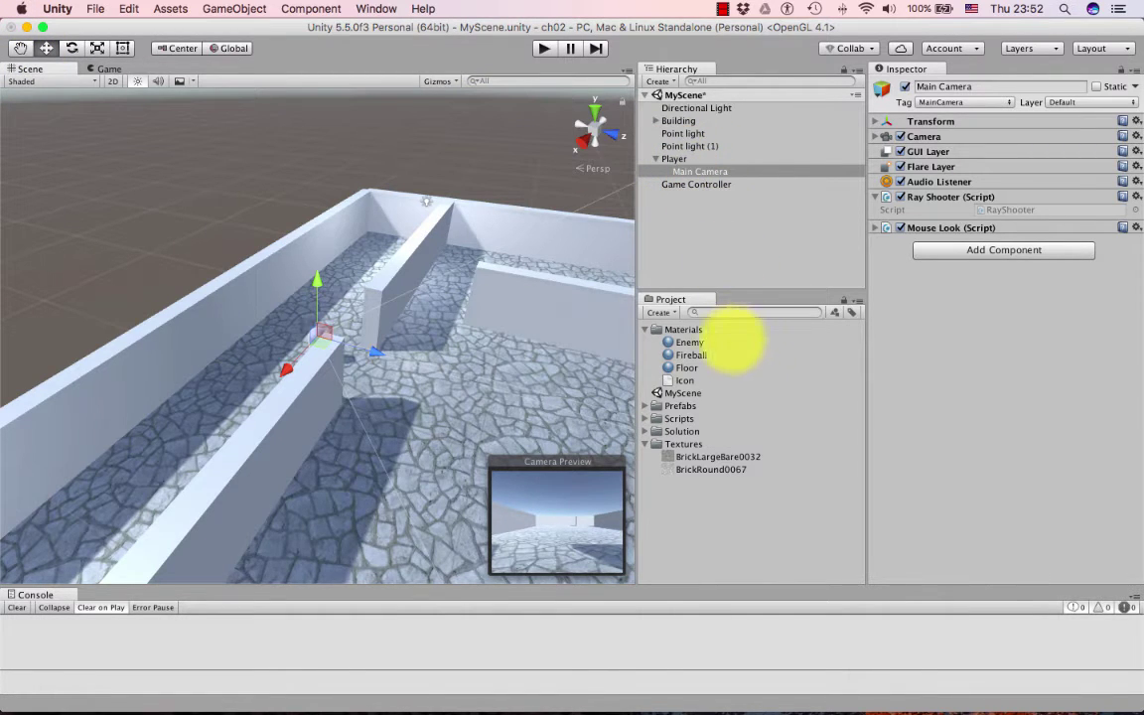
# Step: Set the Floor material's main map tiling to X 10 and Y 10 and check it in the Game view
pyautogui.click(686, 368)
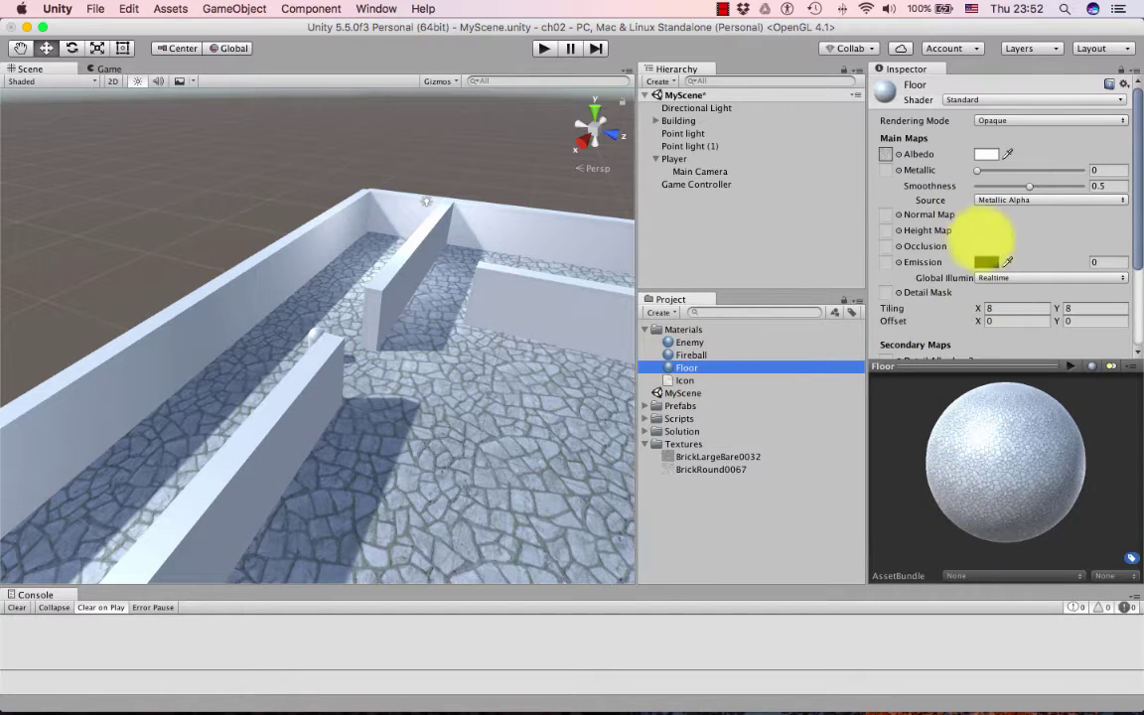
pyautogui.click(1006, 309)
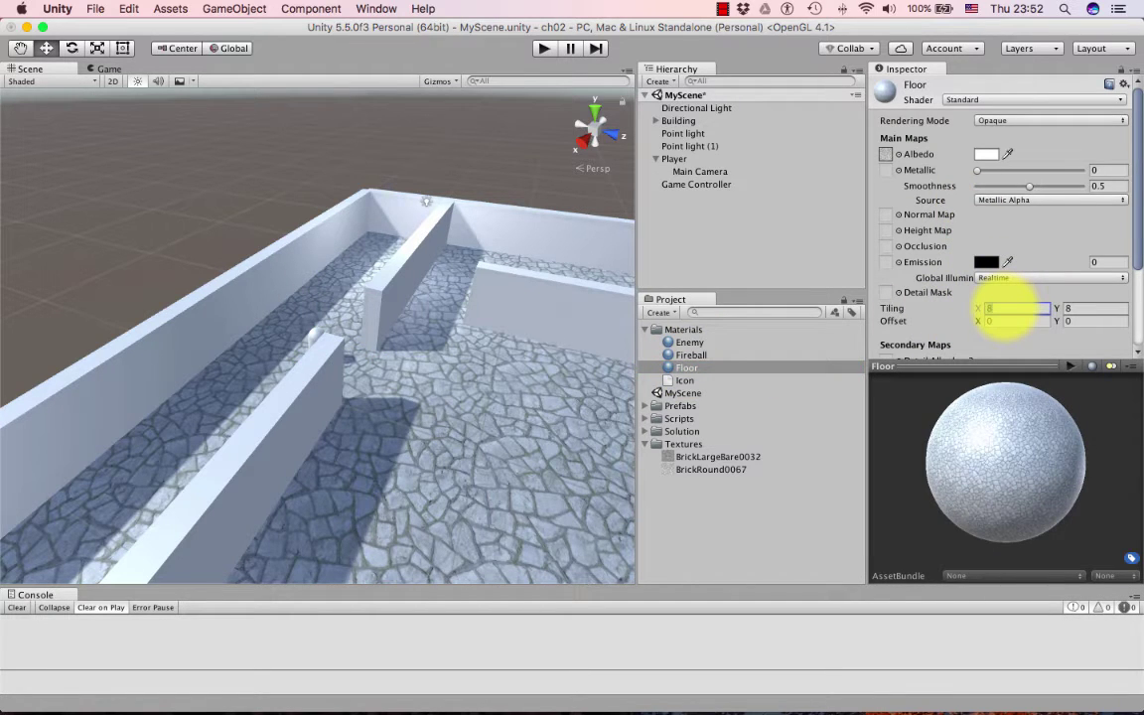
pyautogui.write('10')
pyautogui.press('Tab')
pyautogui.write('10')
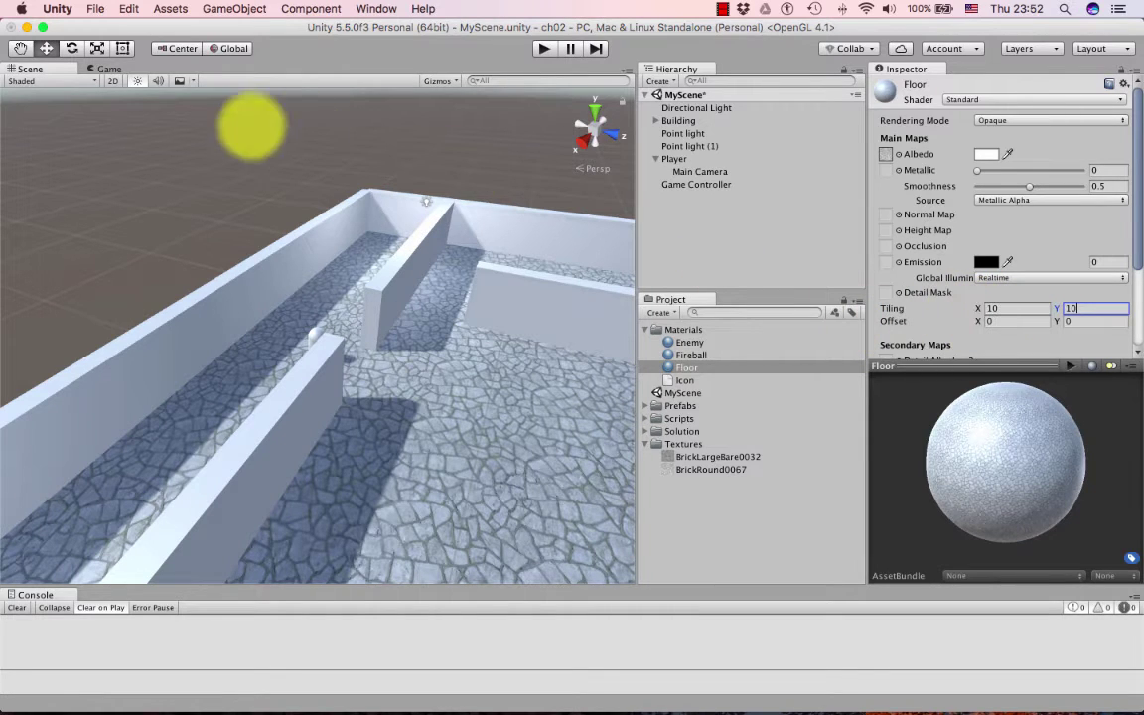
pyautogui.click(108, 69)
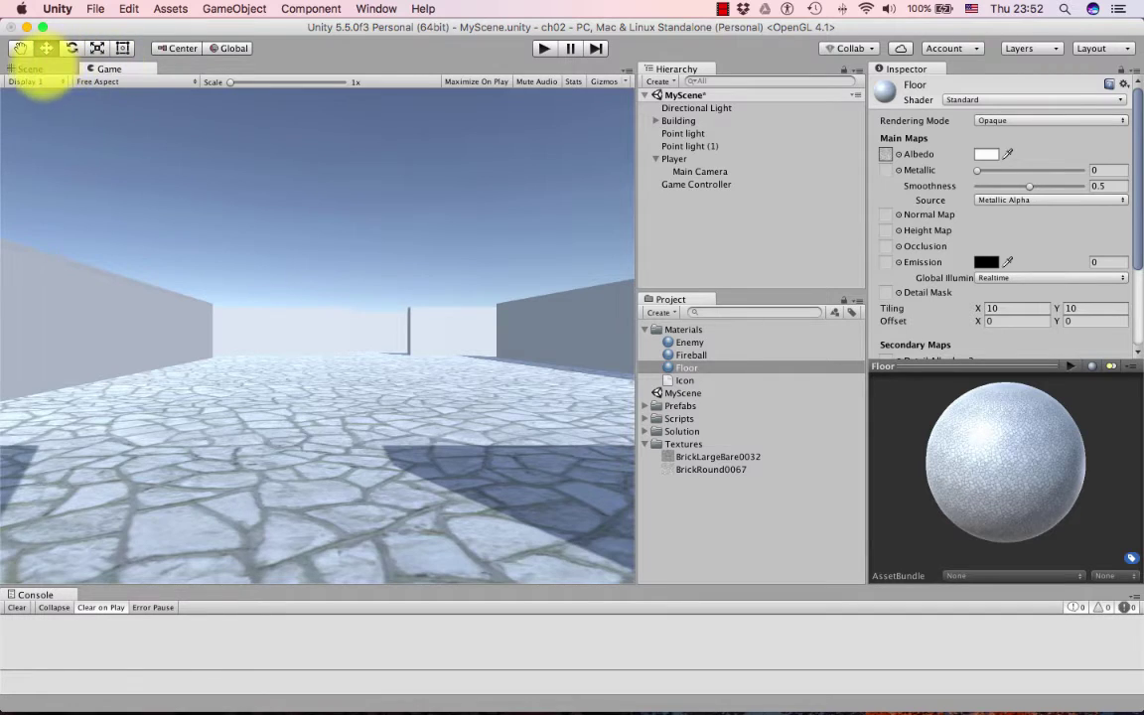
pyautogui.click(28, 68)
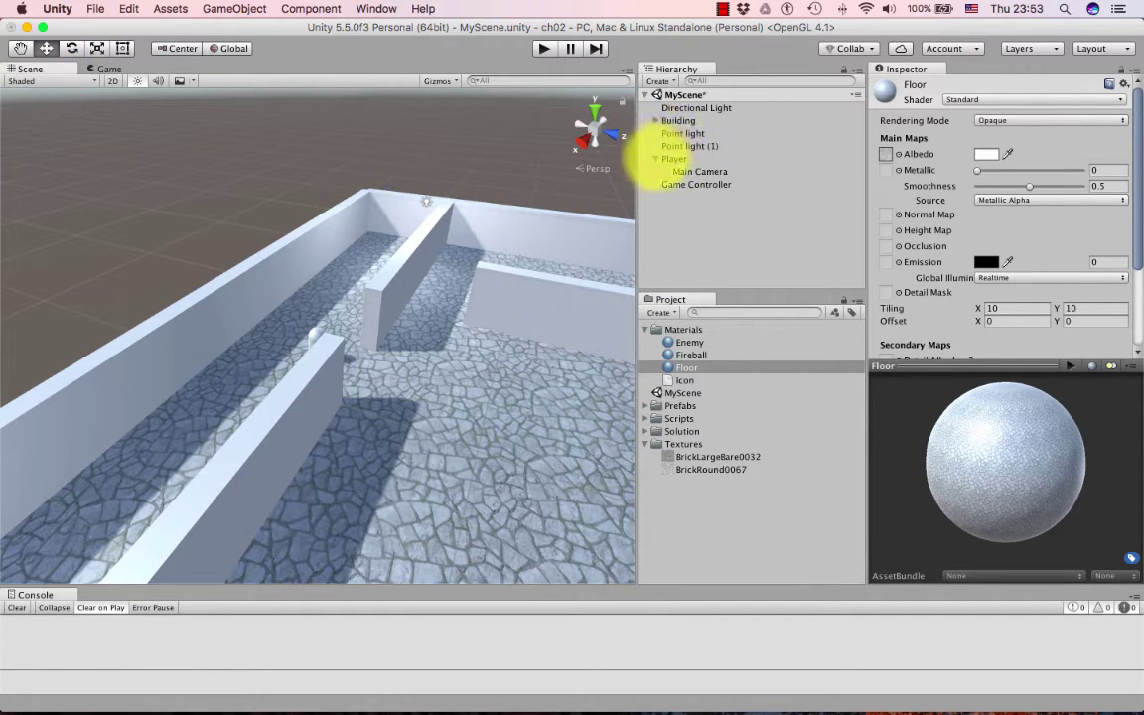
# Step: Examine the Outer Wall and Wall objects inside Building and the material they use
pyautogui.click(656, 120)
pyautogui.click(707, 146)
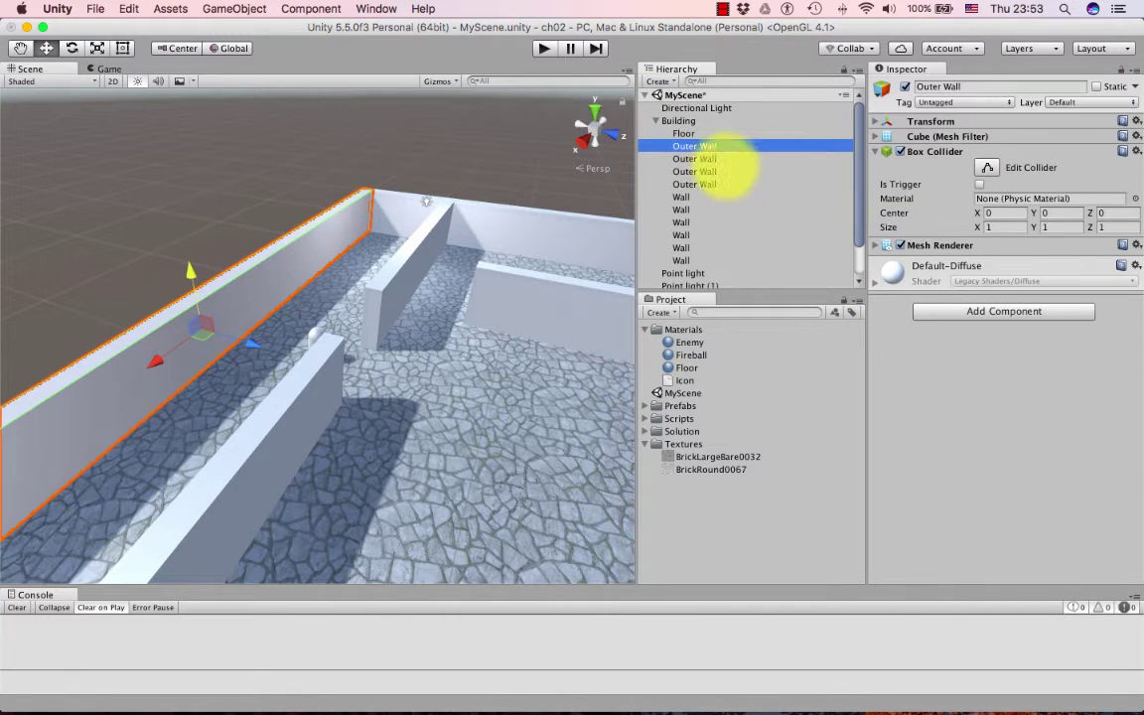
pyautogui.click(695, 159)
pyautogui.click(696, 172)
pyautogui.click(695, 183)
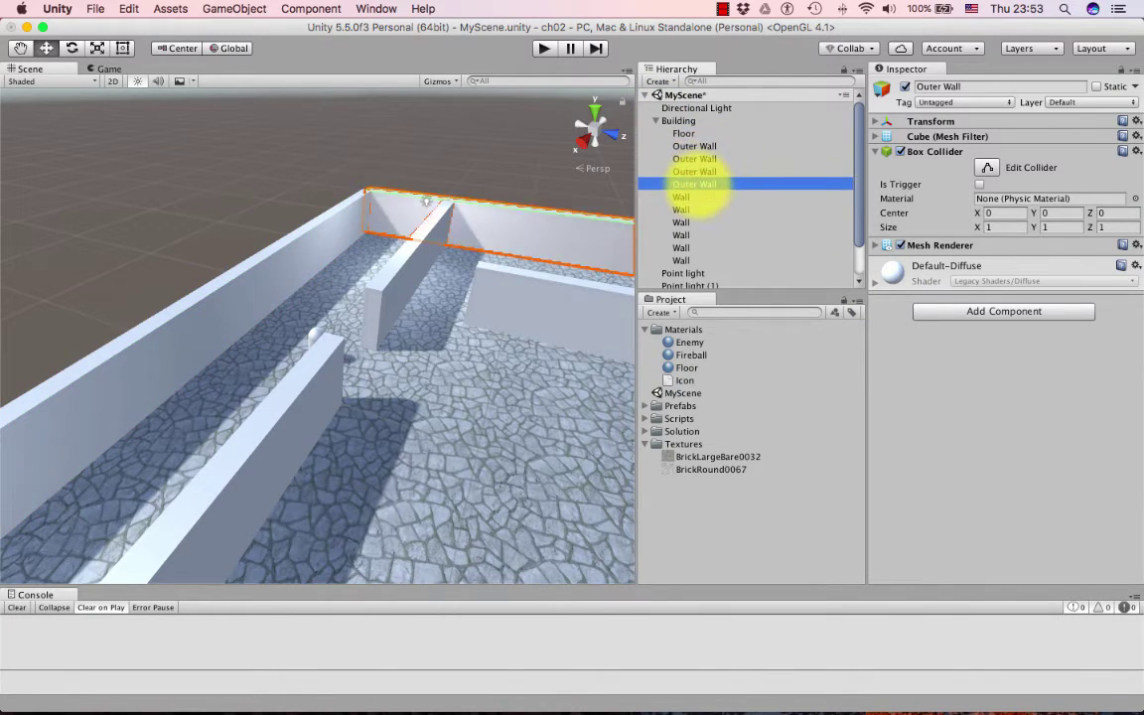
pyautogui.click(677, 197)
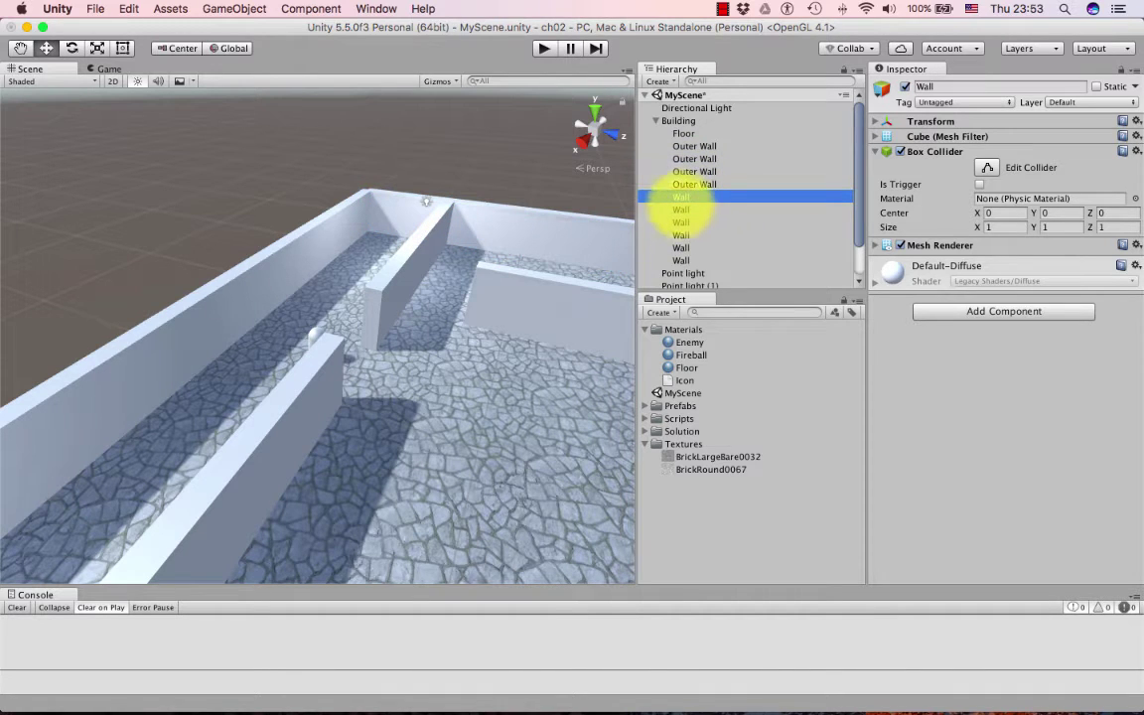
pyautogui.click(681, 210)
pyautogui.click(681, 222)
pyautogui.click(681, 234)
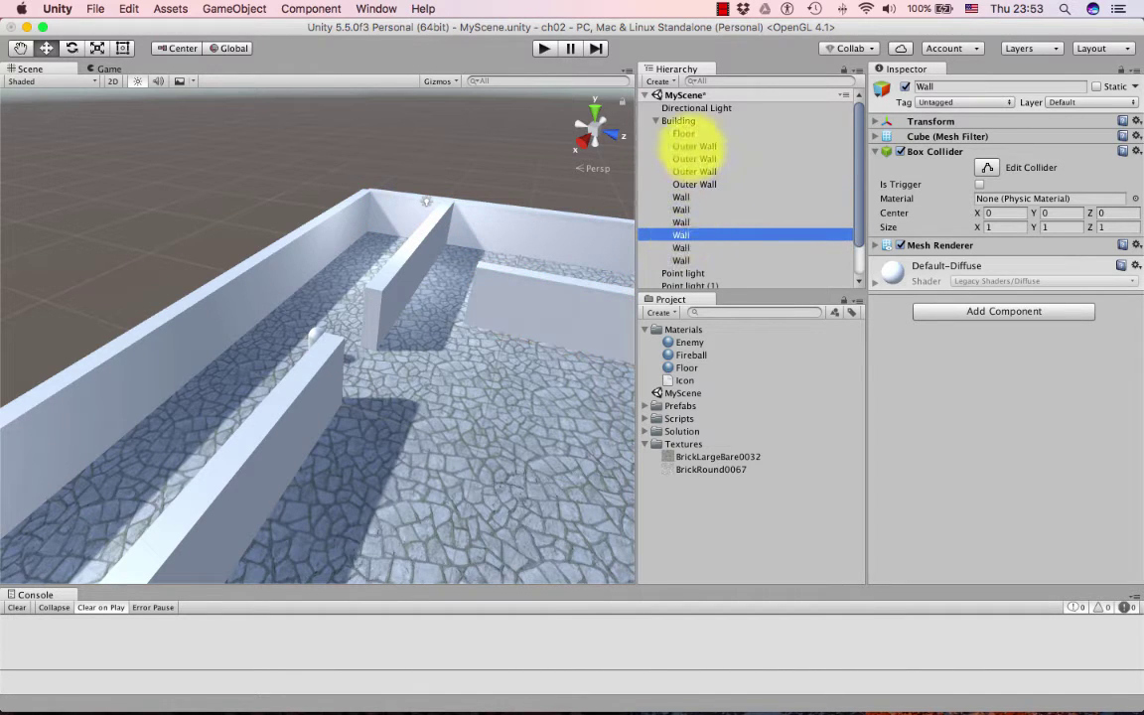
pyautogui.click(695, 146)
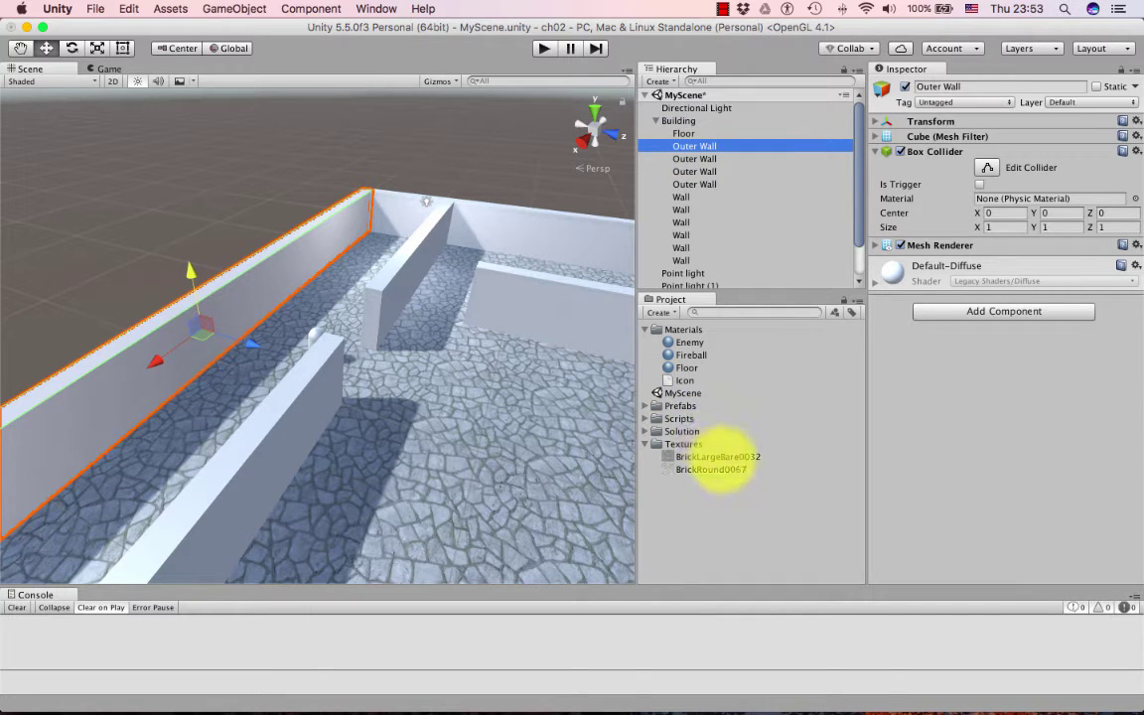
# Step: Apply the BrickLargeBare0032 texture to the second Outer Wall listed under Building
pyautogui.click(715, 457)
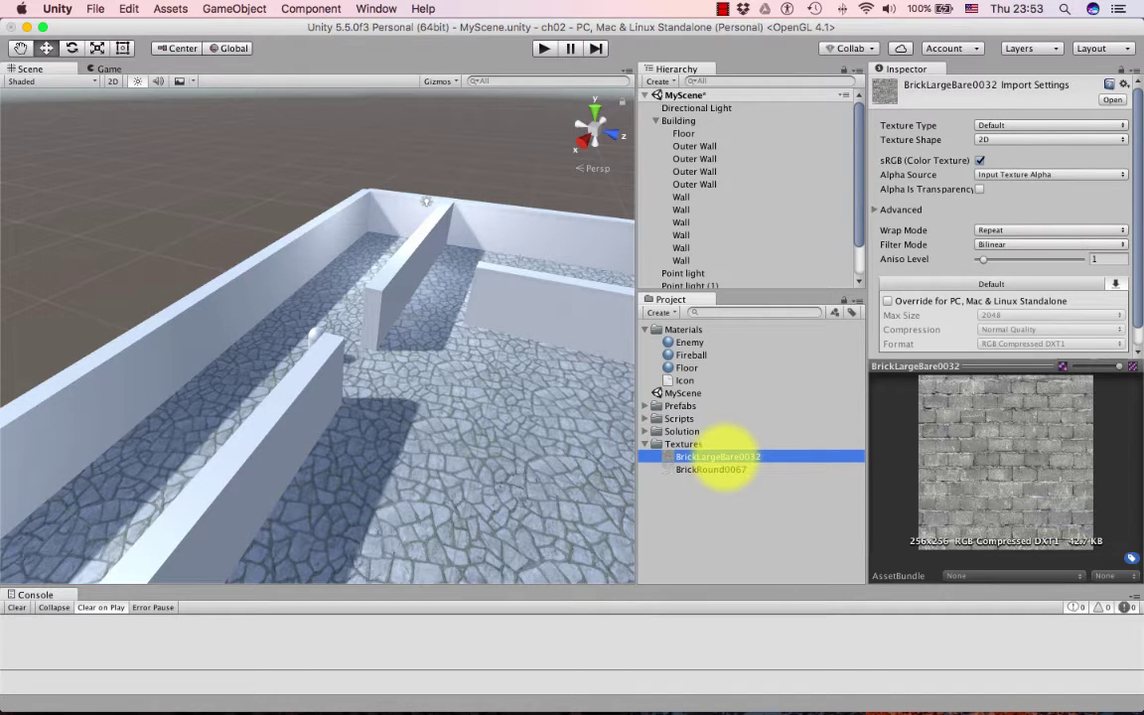
pyautogui.moveTo(717, 456); pyautogui.dragTo(681, 156)
pyautogui.moveTo(681, 155); pyautogui.dragTo(692, 148)
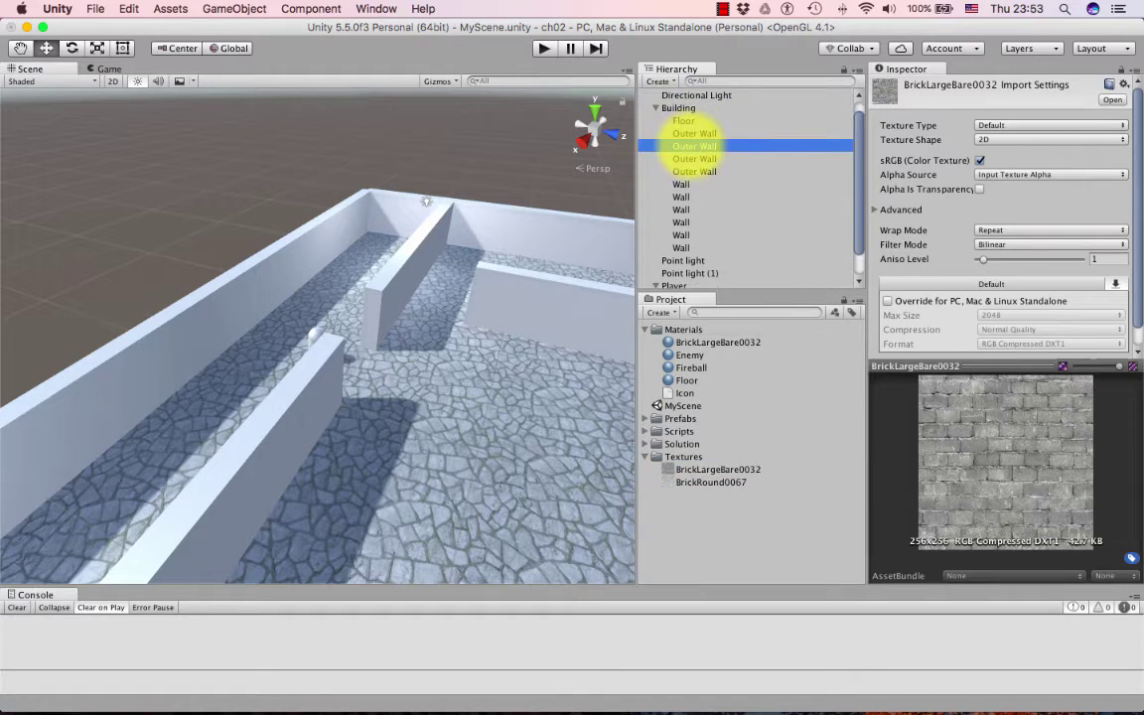
pyautogui.scroll(-2, 747, 192)
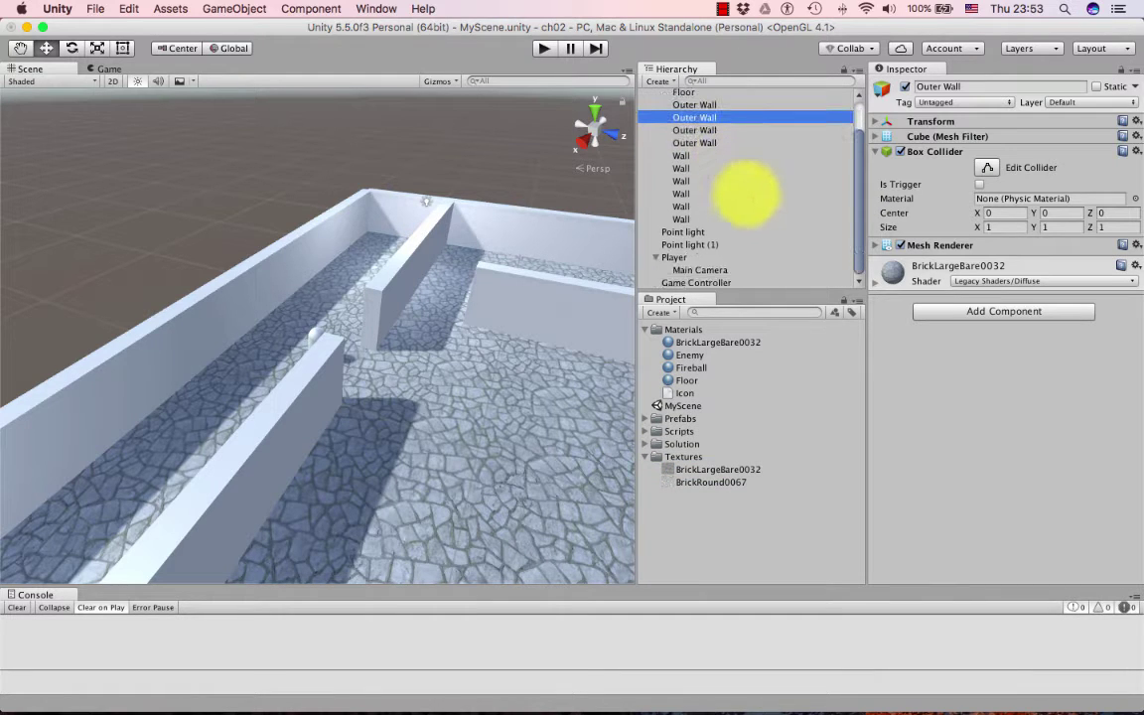
# Step: Apply the BrickLargeBare0032 texture to the first Outer Wall listed under Building
pyautogui.scroll(3, 735, 184)
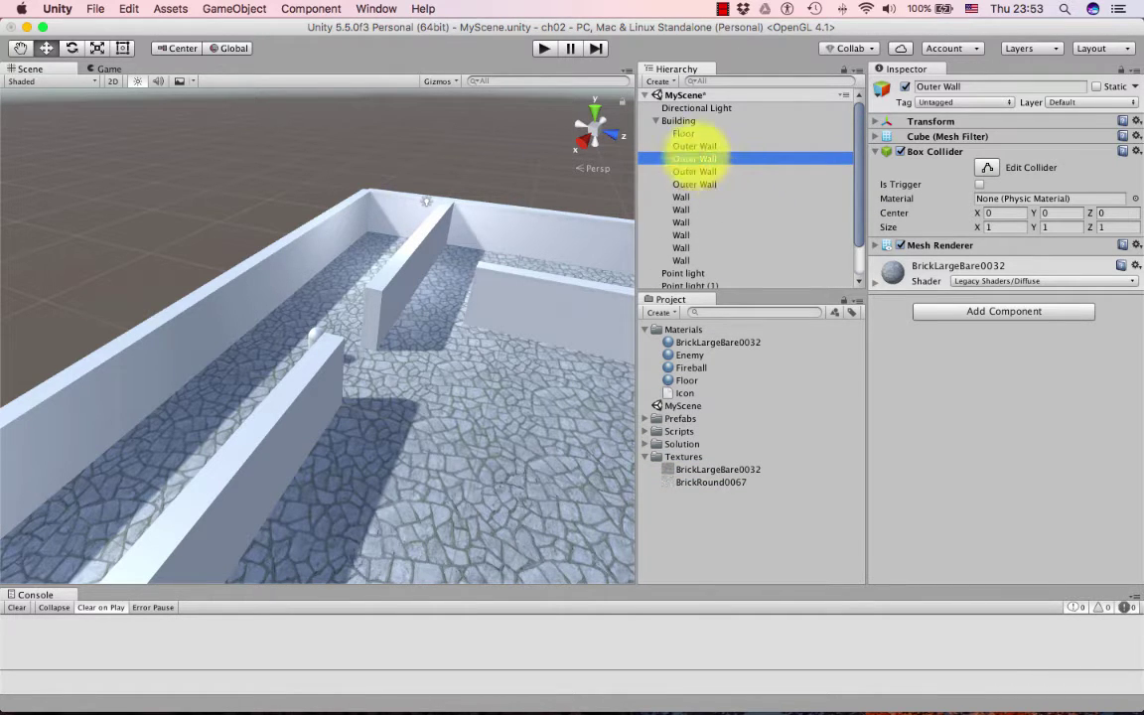
pyautogui.click(695, 146)
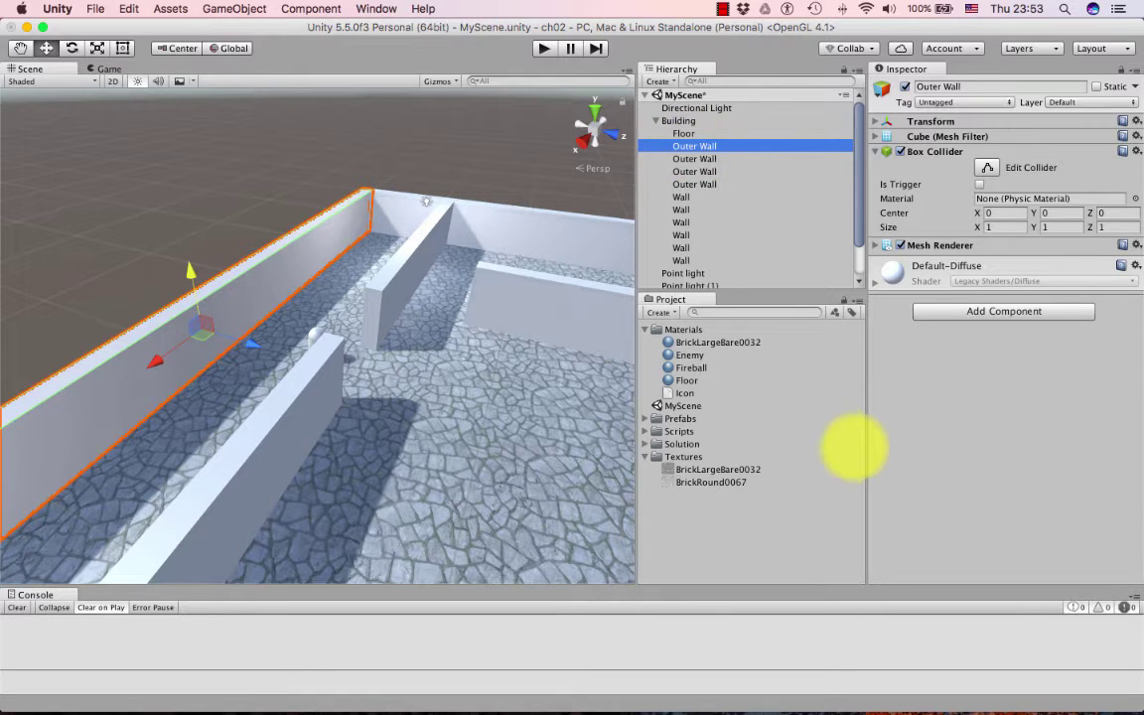
pyautogui.moveTo(718, 469); pyautogui.dragTo(996, 410)
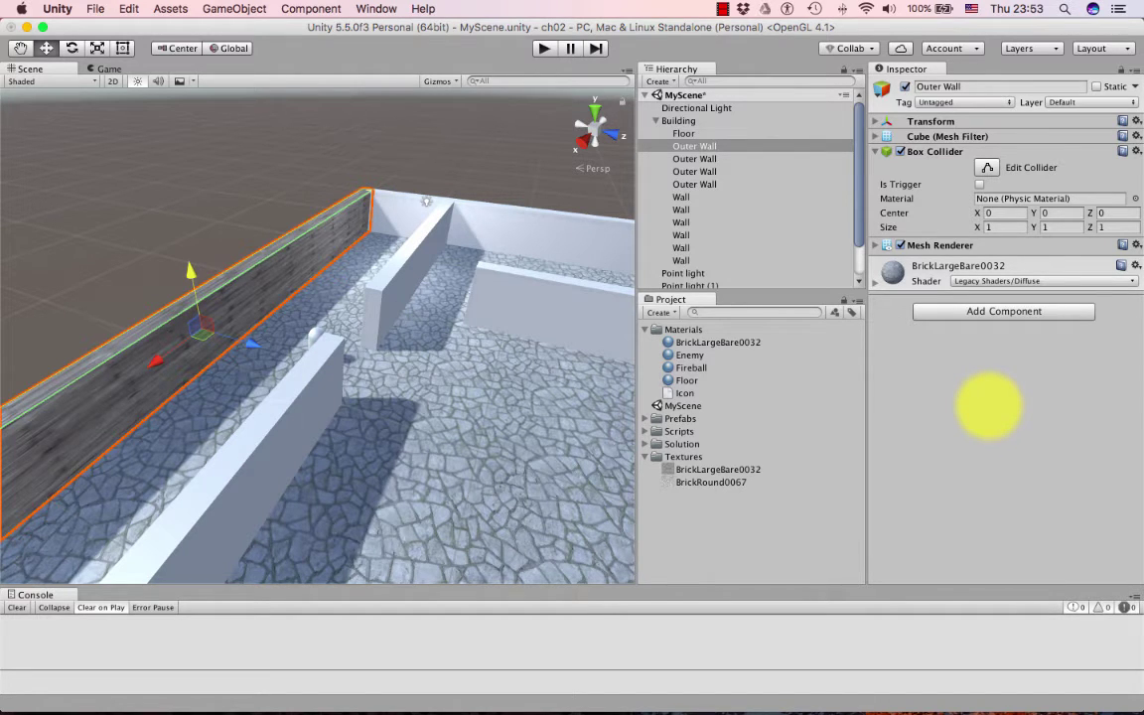
# Step: Rename the BrickLargeBare0032 material in the Materials folder to Wall
pyautogui.click(720, 341)
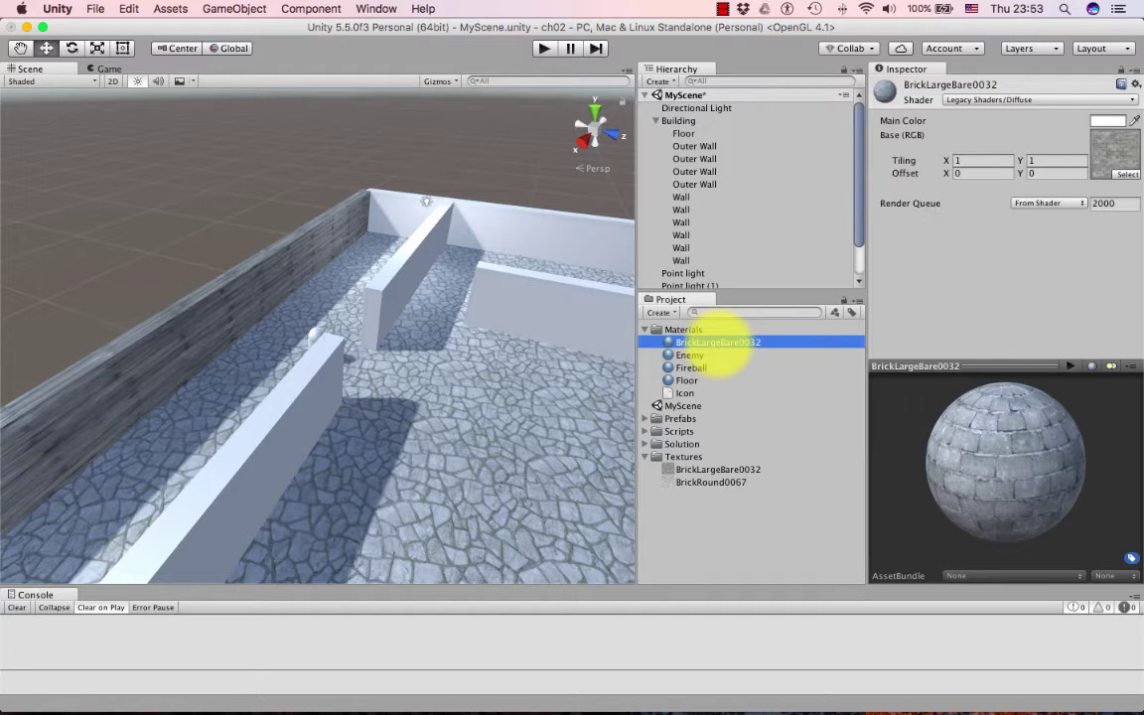
pyautogui.click(719, 343)
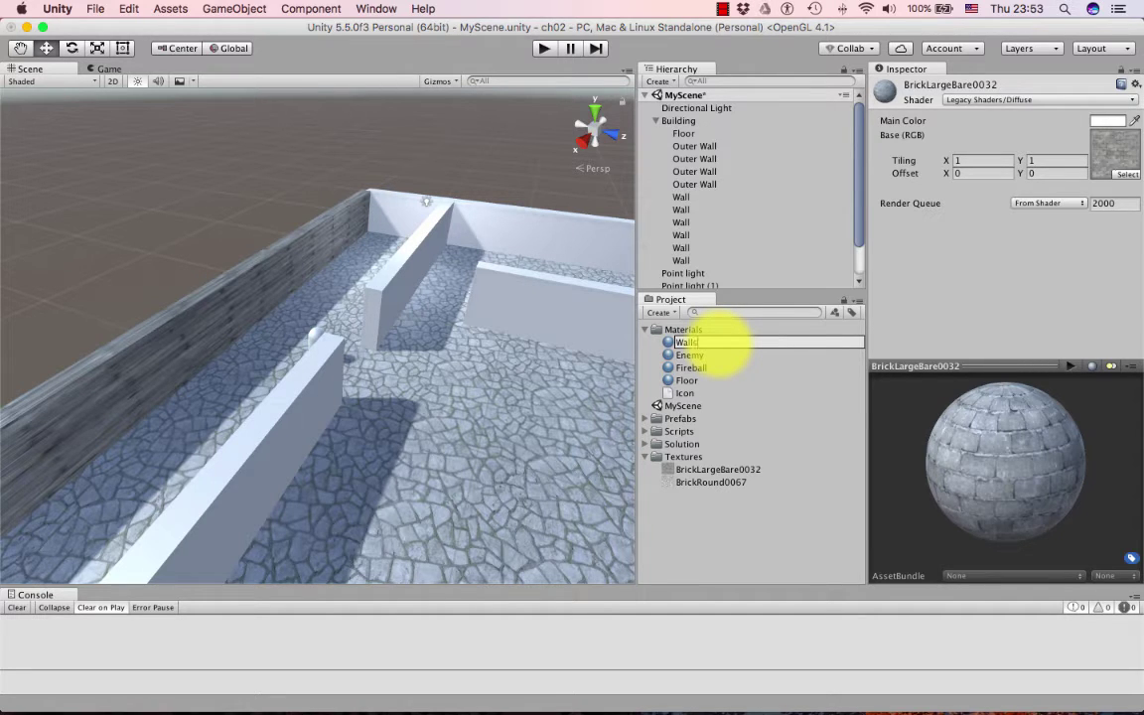
pyautogui.press('Return')
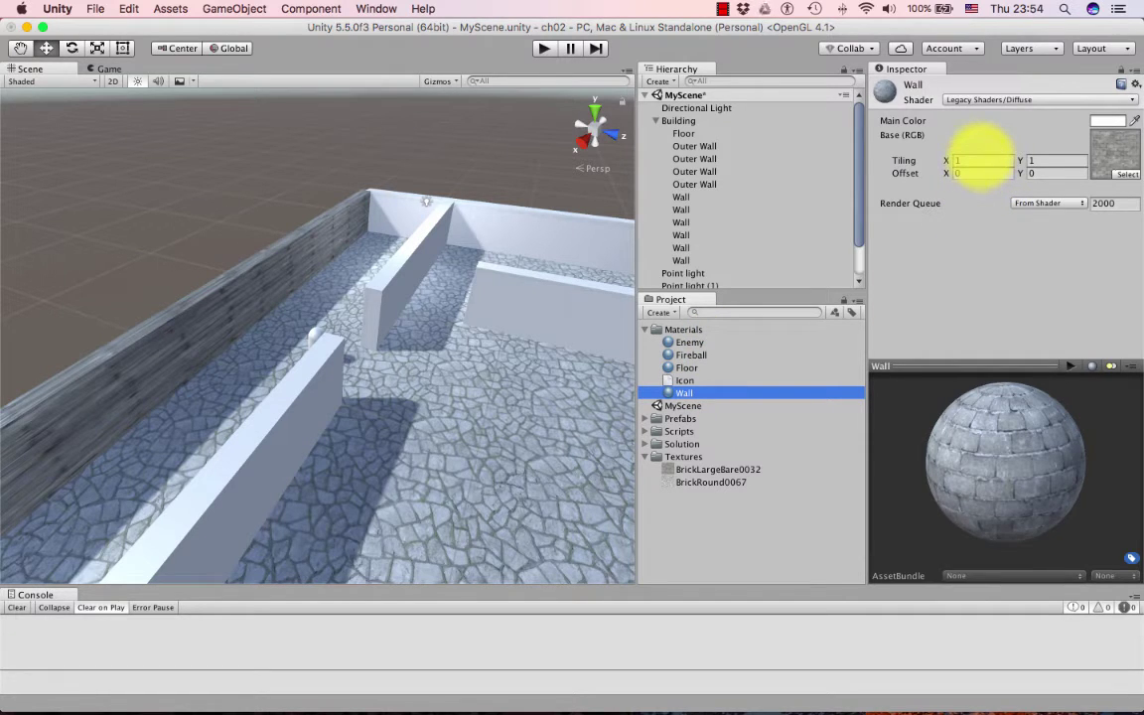
# Step: Set the Wall material's texture tiling to X 10 and Y 2
pyautogui.click(980, 160)
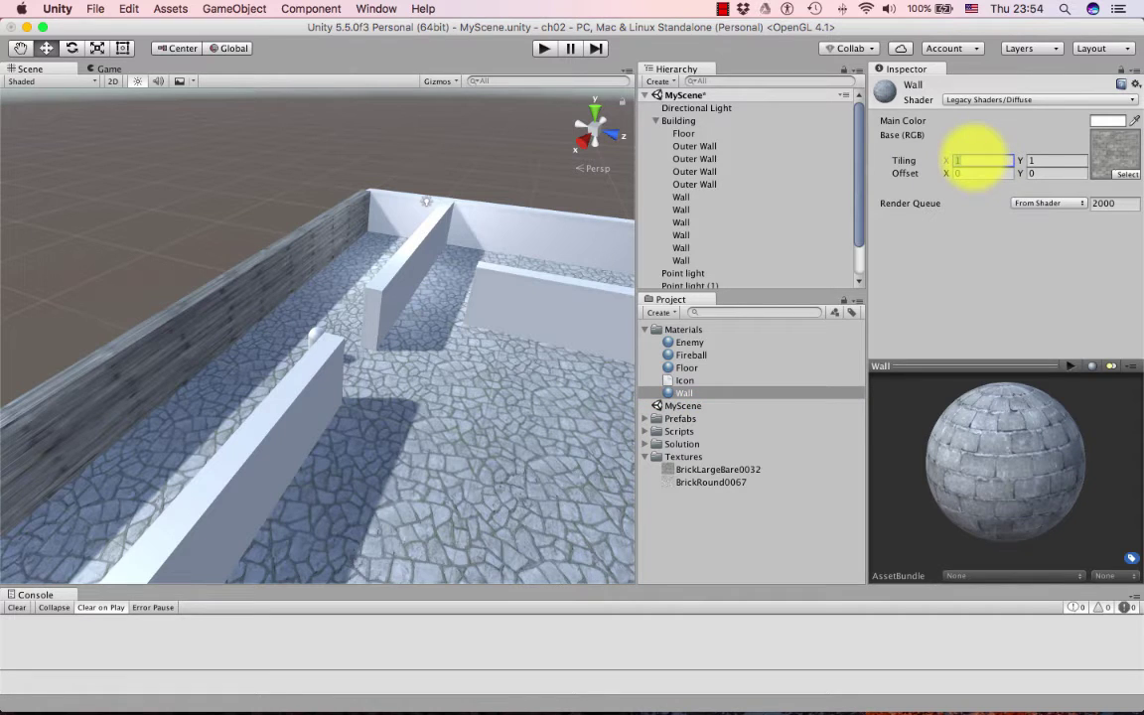
pyautogui.click(1026, 98)
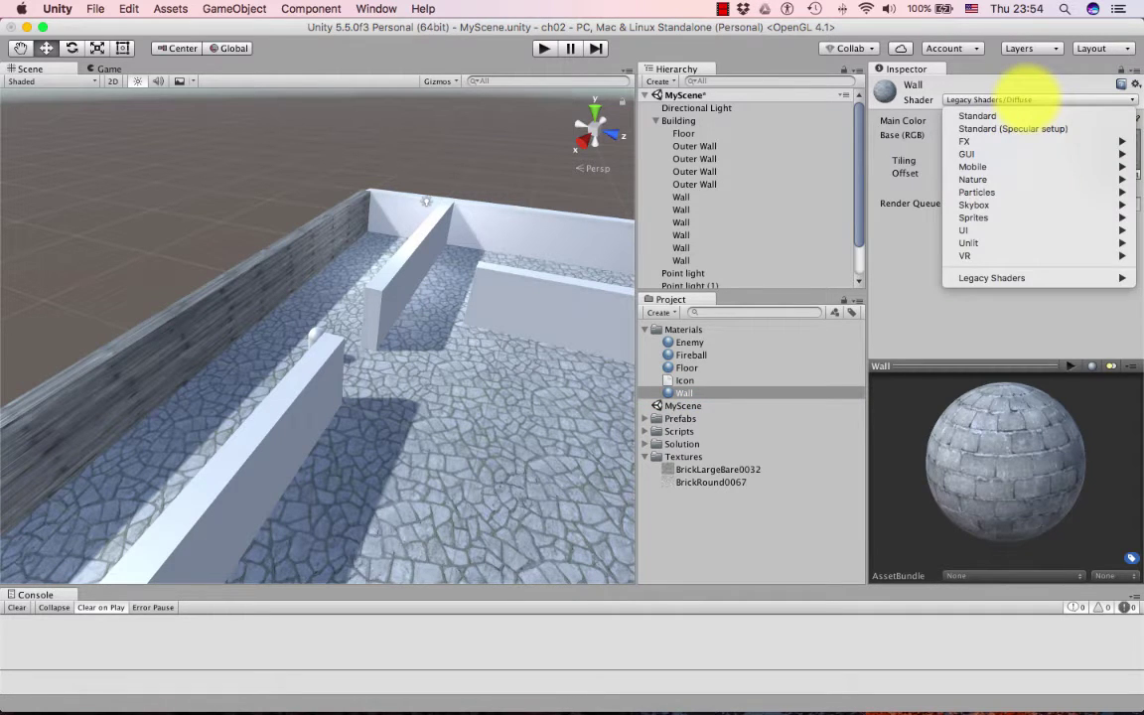
pyautogui.click(1023, 95)
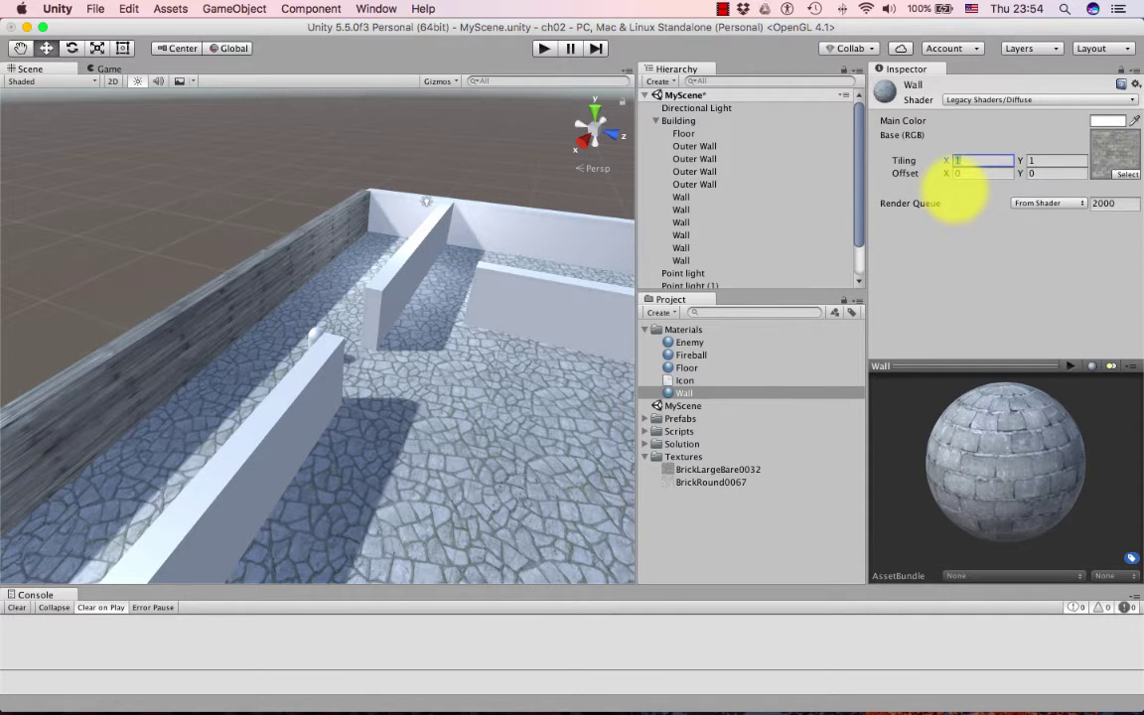
pyautogui.write('10')
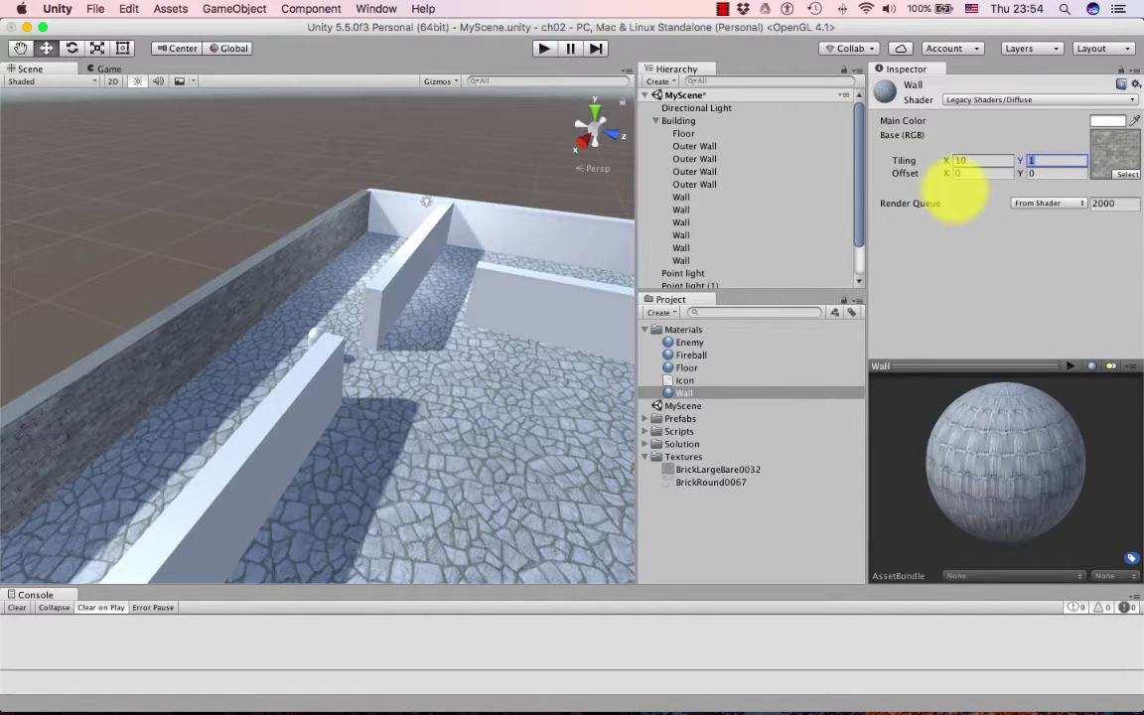
pyautogui.write('10')
pyautogui.press('Tab')
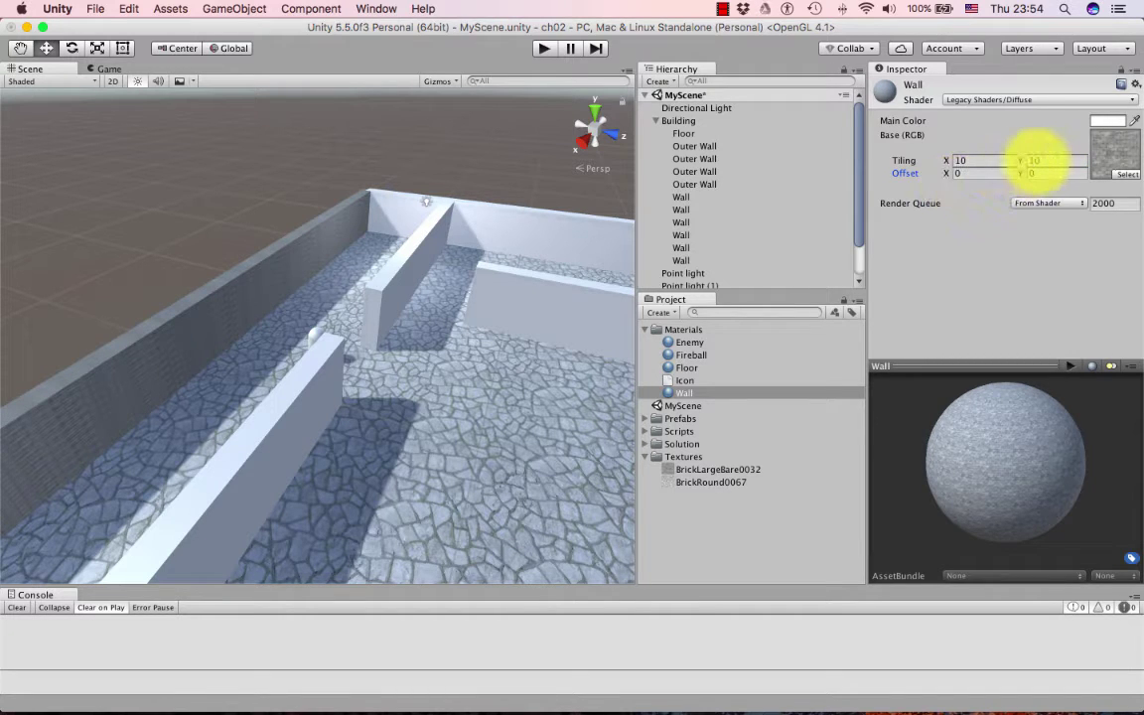
pyautogui.write('2')
pyautogui.press('Tab')
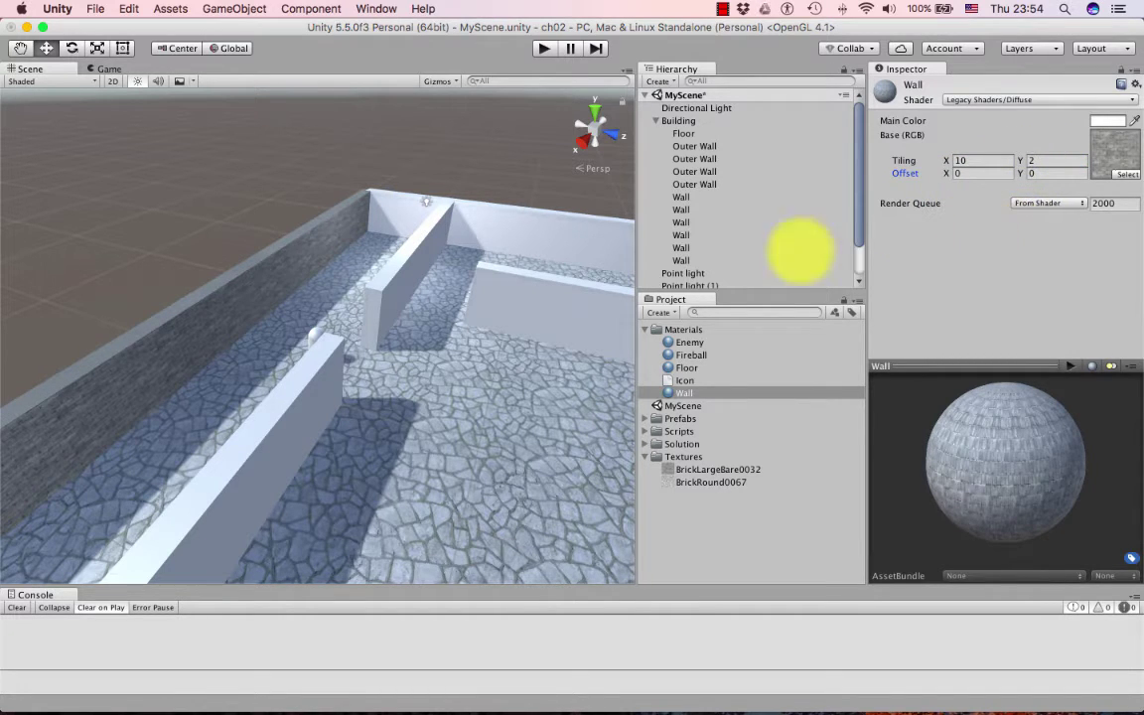
# Step: Examine the brick tiling on the outer walls from inside and outside the building
pyautogui.scroll(10, 295, 348)
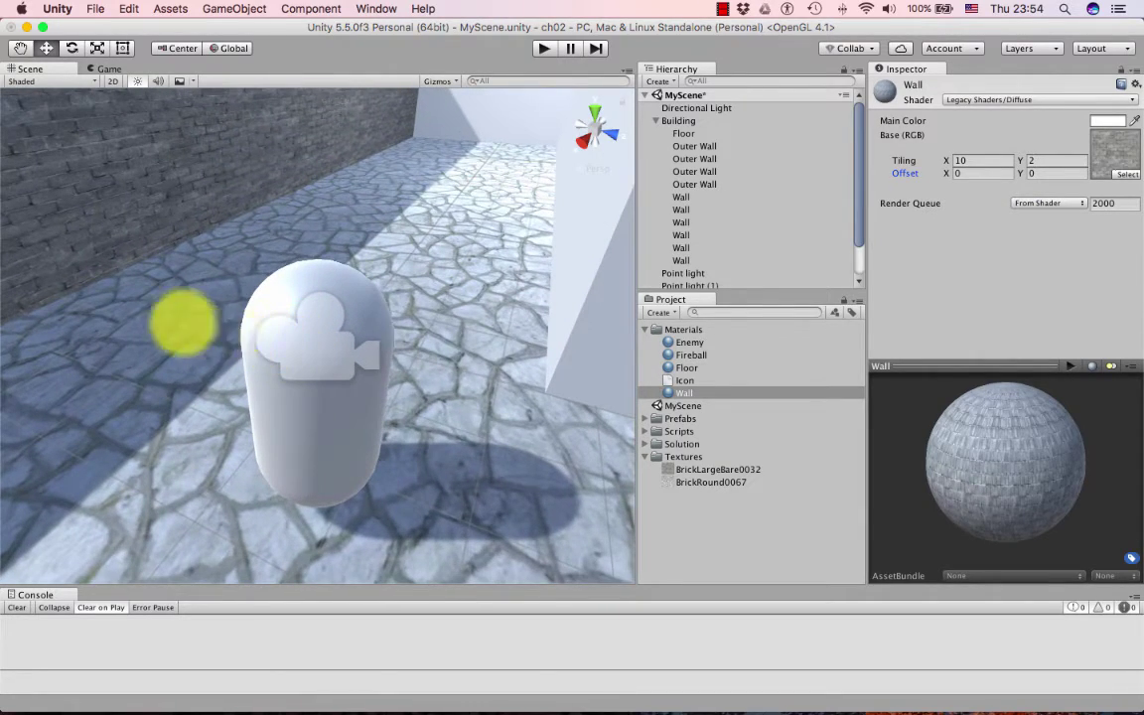
pyautogui.keyDown('alt'); pyautogui.moveTo(166, 294); pyautogui.dragTo(13, 247); pyautogui.keyUp('alt')
pyautogui.keyDown('alt'); pyautogui.moveTo(102, 332); pyautogui.dragTo(8, 286); pyautogui.keyUp('alt')
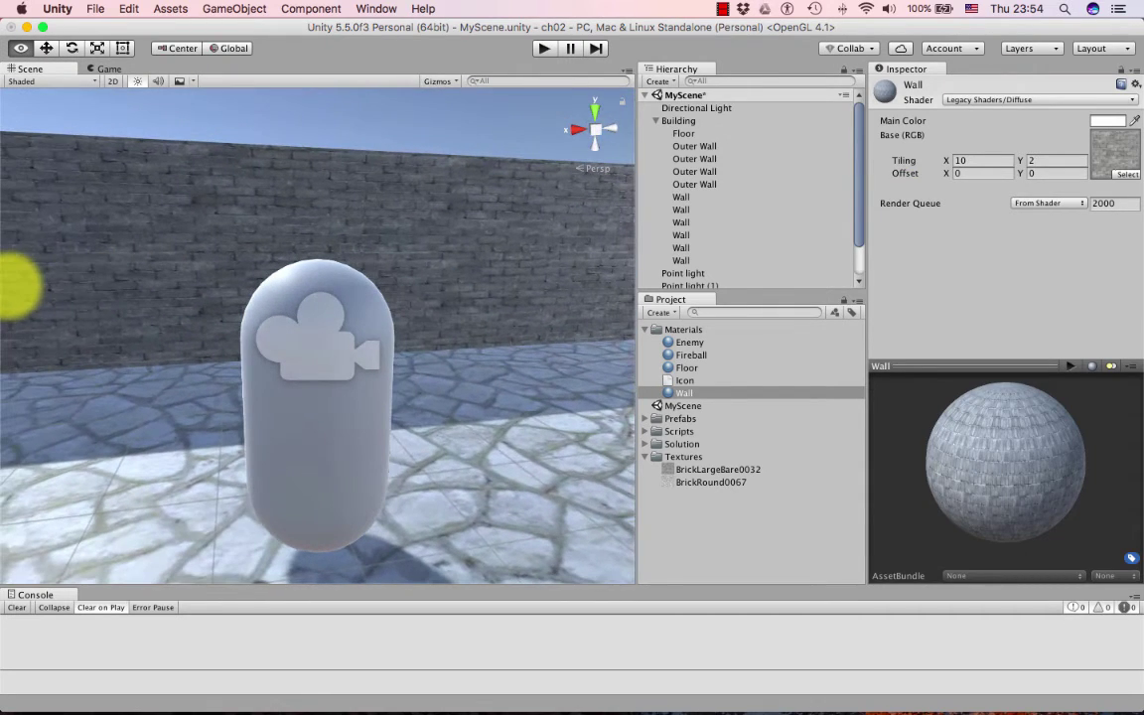
pyautogui.keyDown('alt'); pyautogui.moveTo(102, 331); pyautogui.dragTo(191, 365); pyautogui.keyUp('alt')
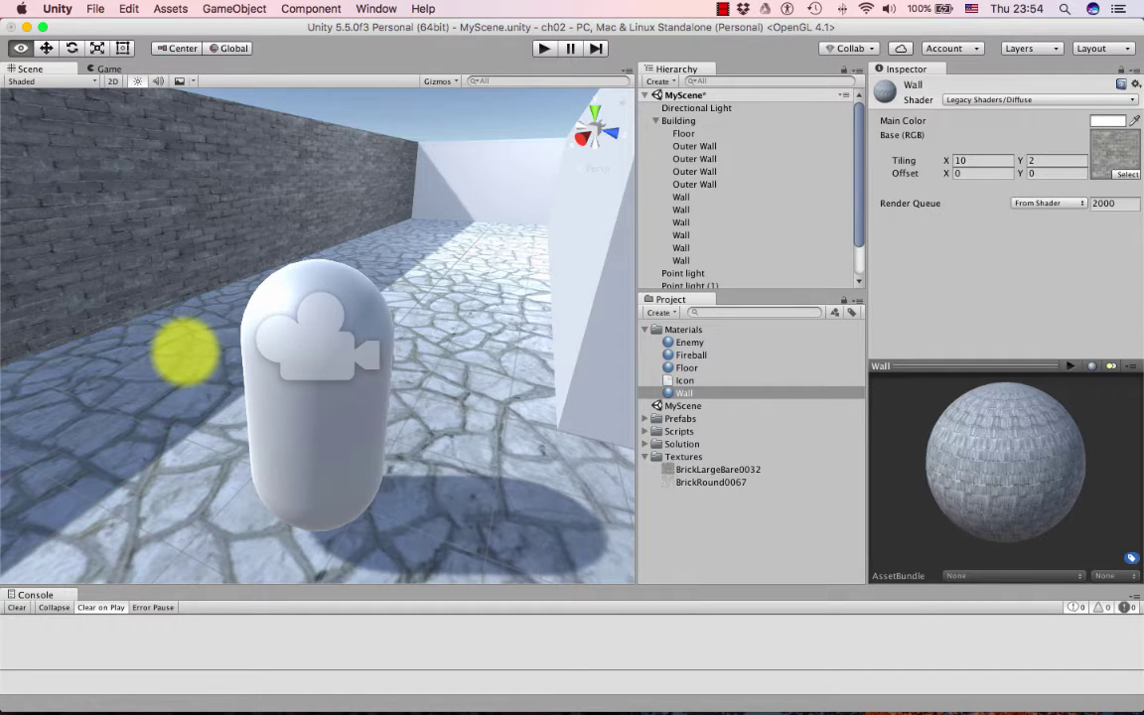
pyautogui.keyDown('alt'); pyautogui.moveTo(161, 345); pyautogui.dragTo(494, 350); pyautogui.keyUp('alt')
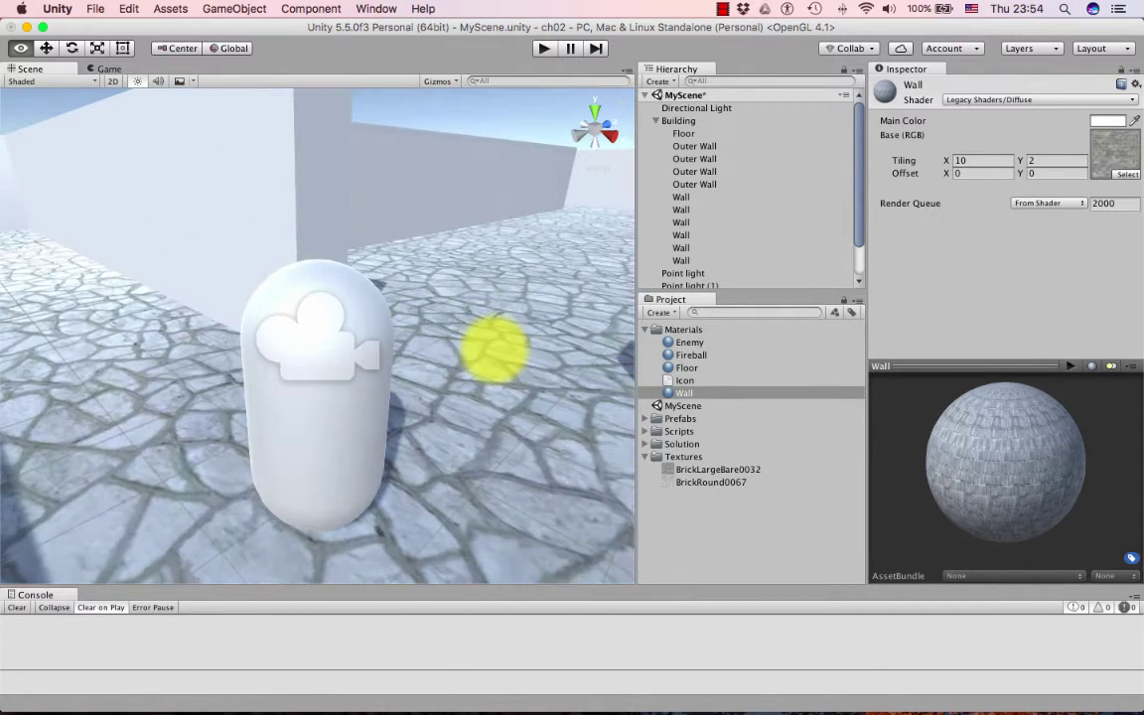
pyautogui.scroll(-10, 492, 352)
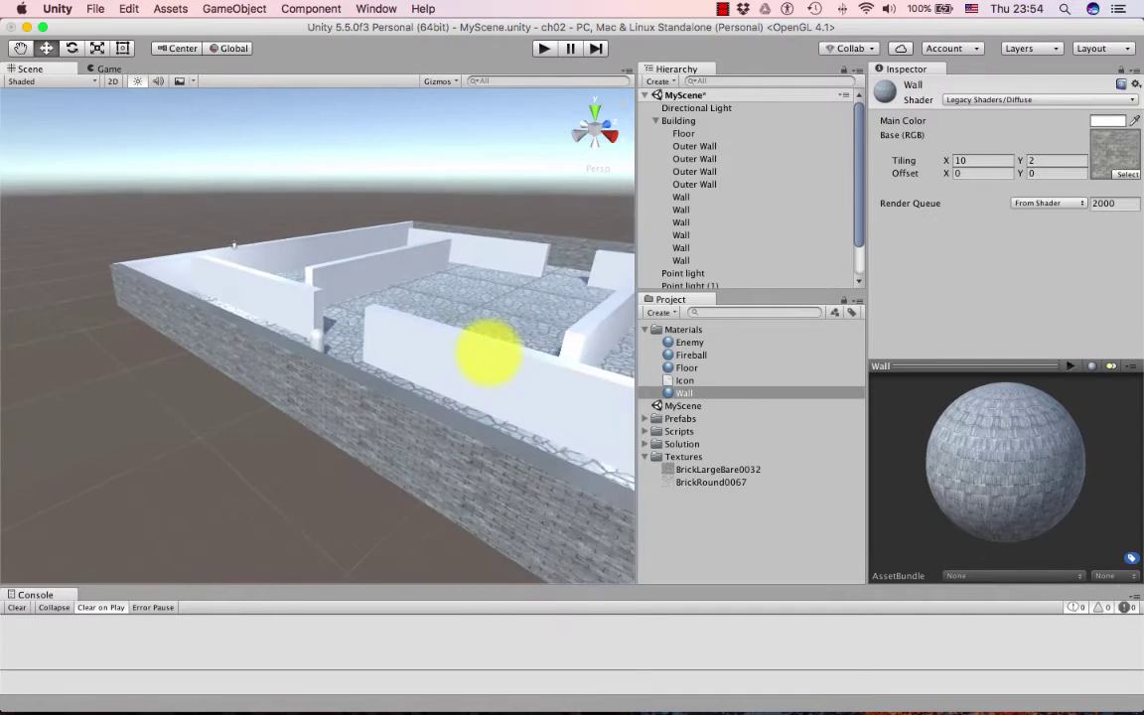
pyautogui.scroll(10, 489, 353)
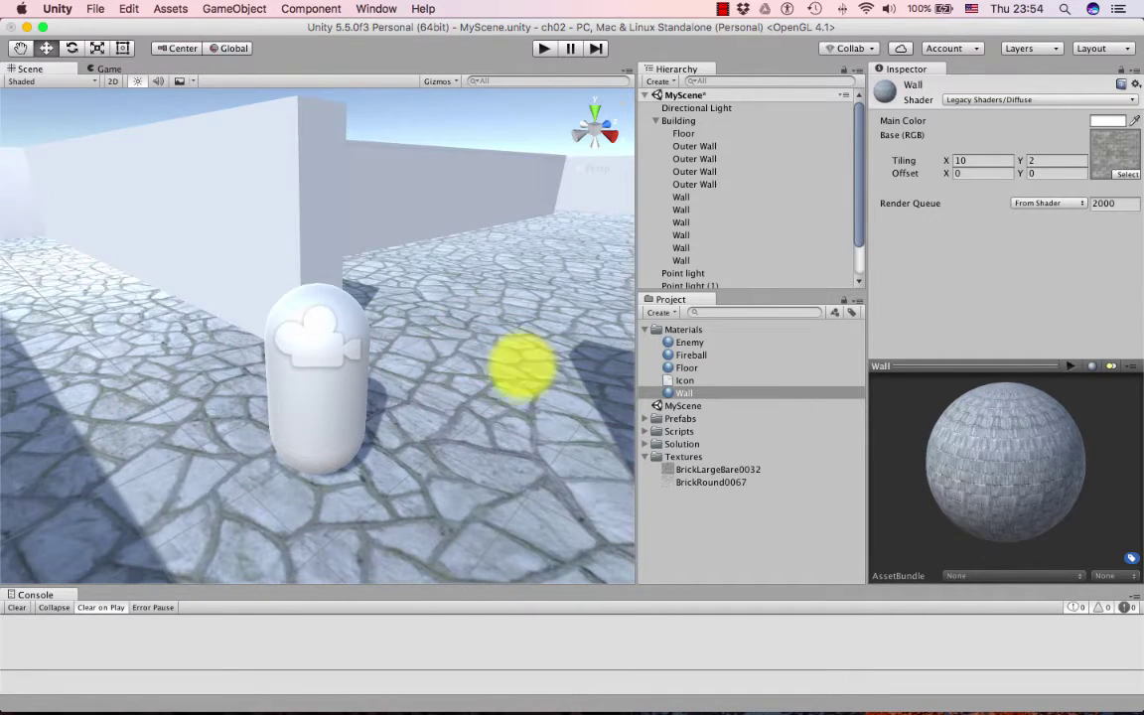
pyautogui.click(684, 392)
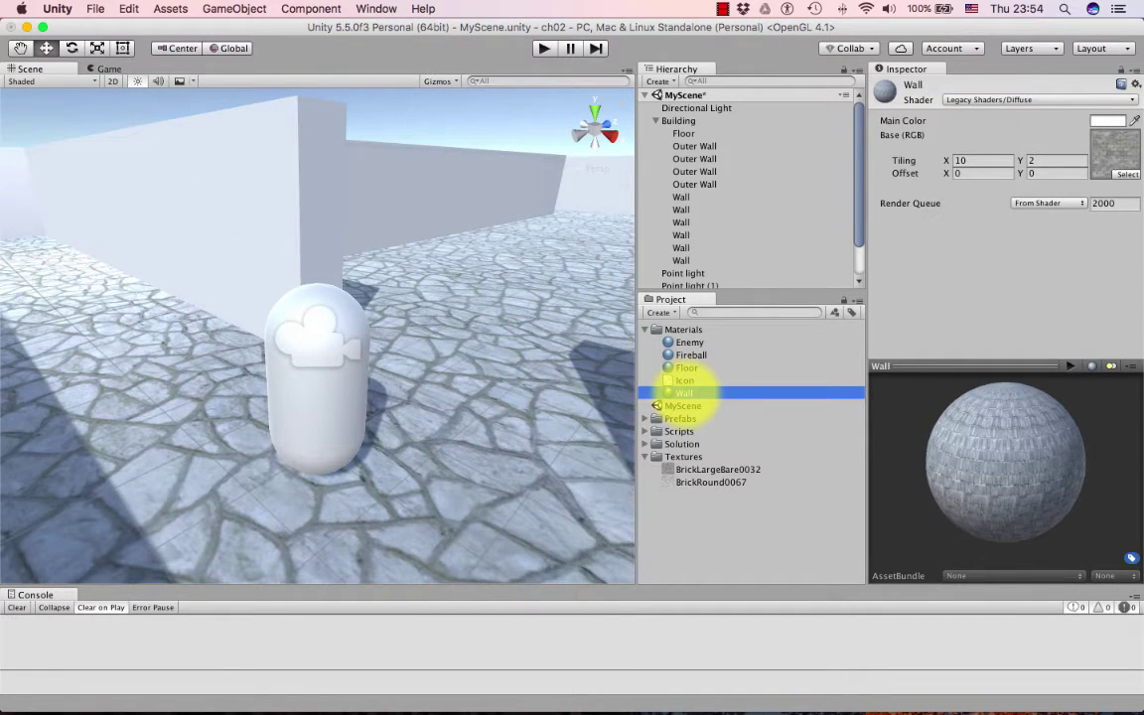
pyautogui.click(684, 393)
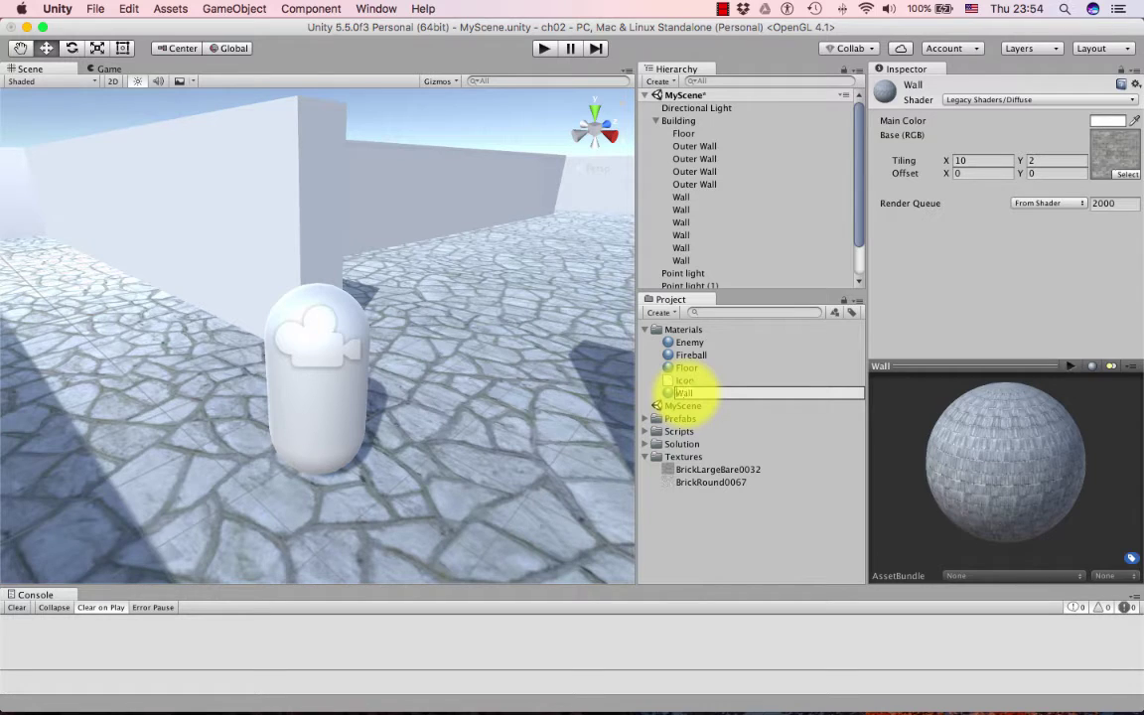
pyautogui.press('Return')
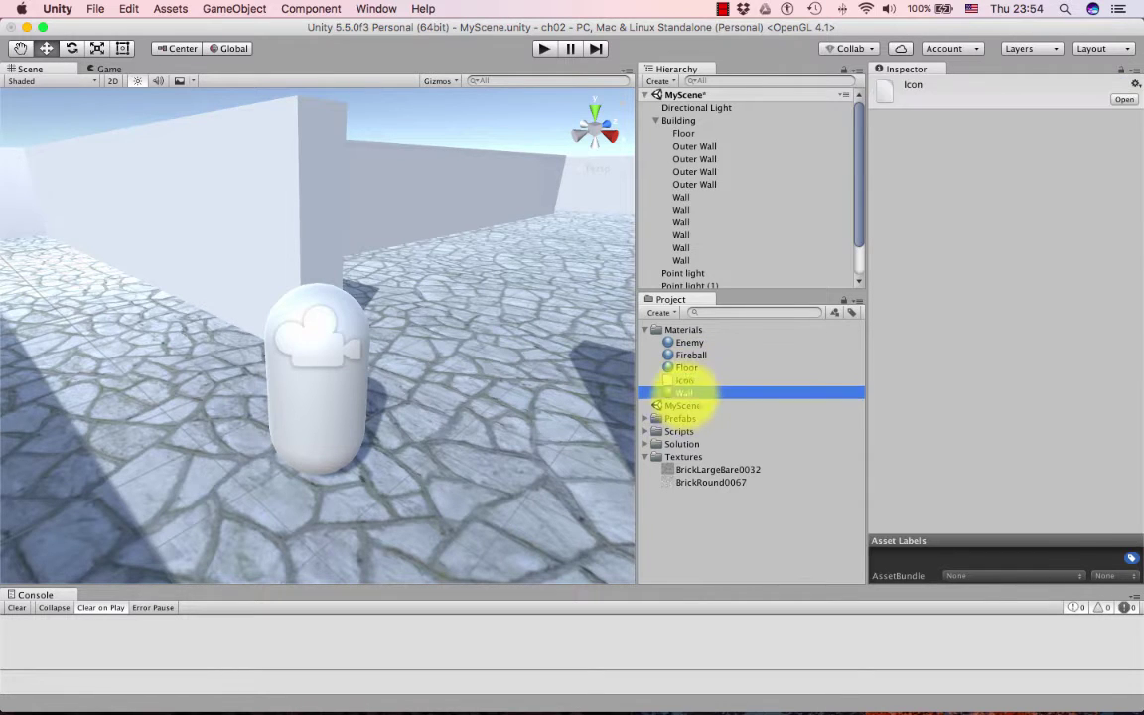
# Step: Apply the Wall material to all Outer Wall and Wall objects under Building together
pyautogui.click(700, 146)
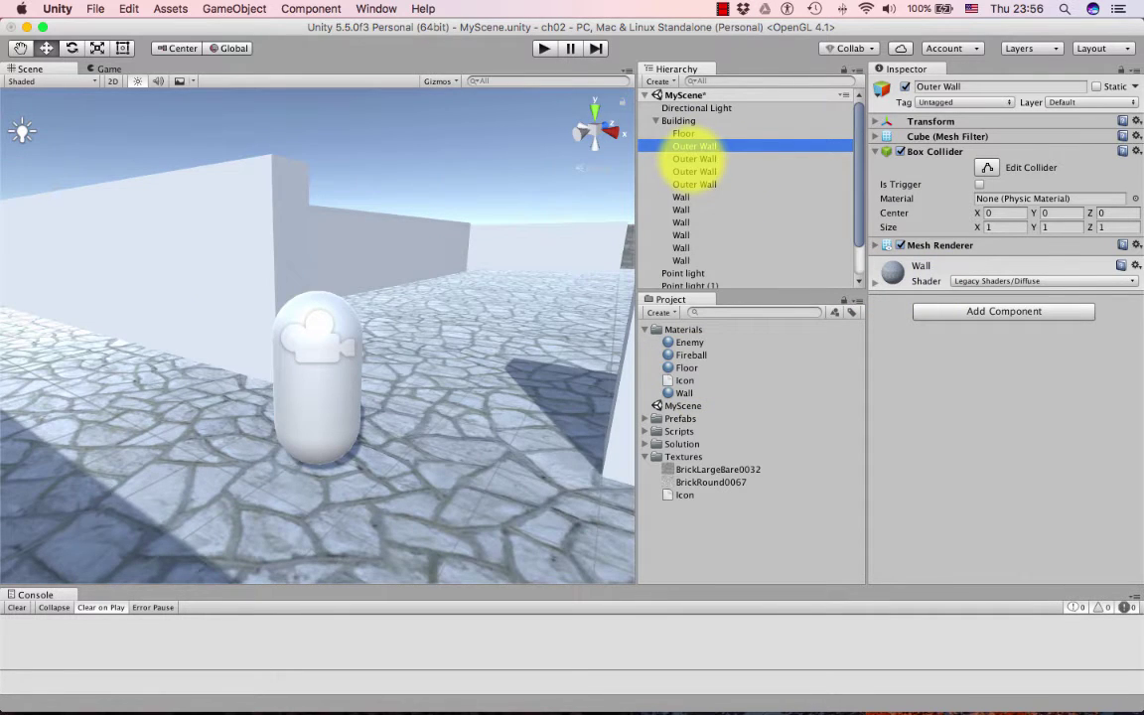
pyautogui.click(695, 159)
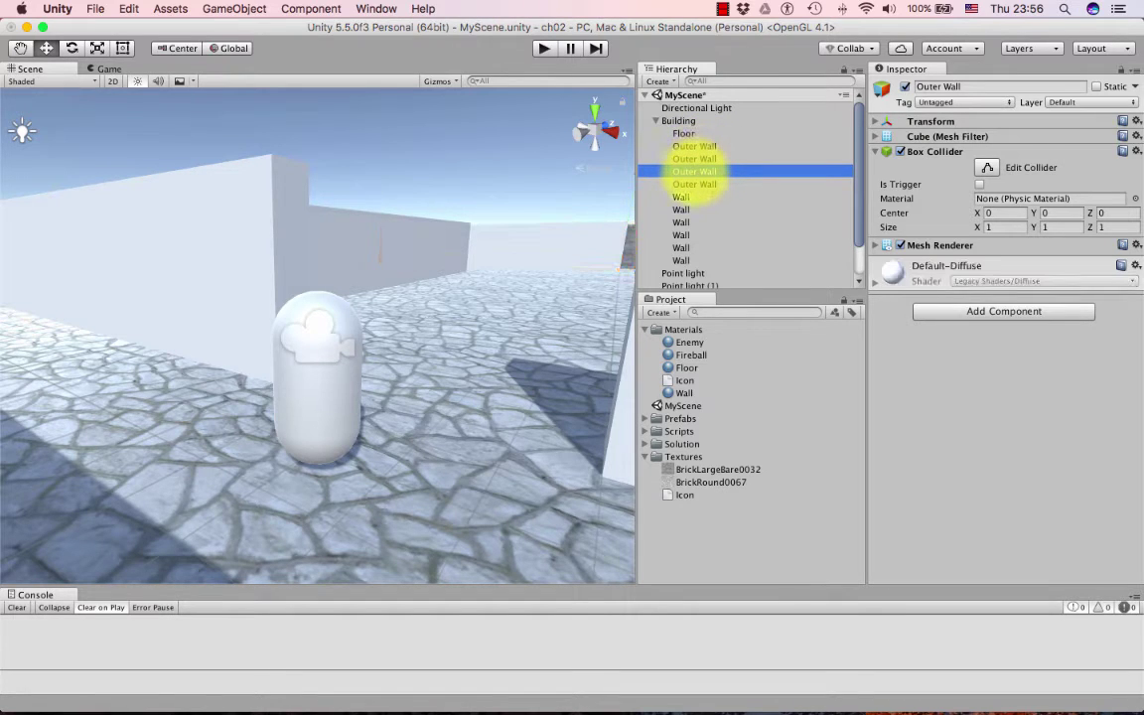
pyautogui.click(696, 147)
pyautogui.click(694, 159)
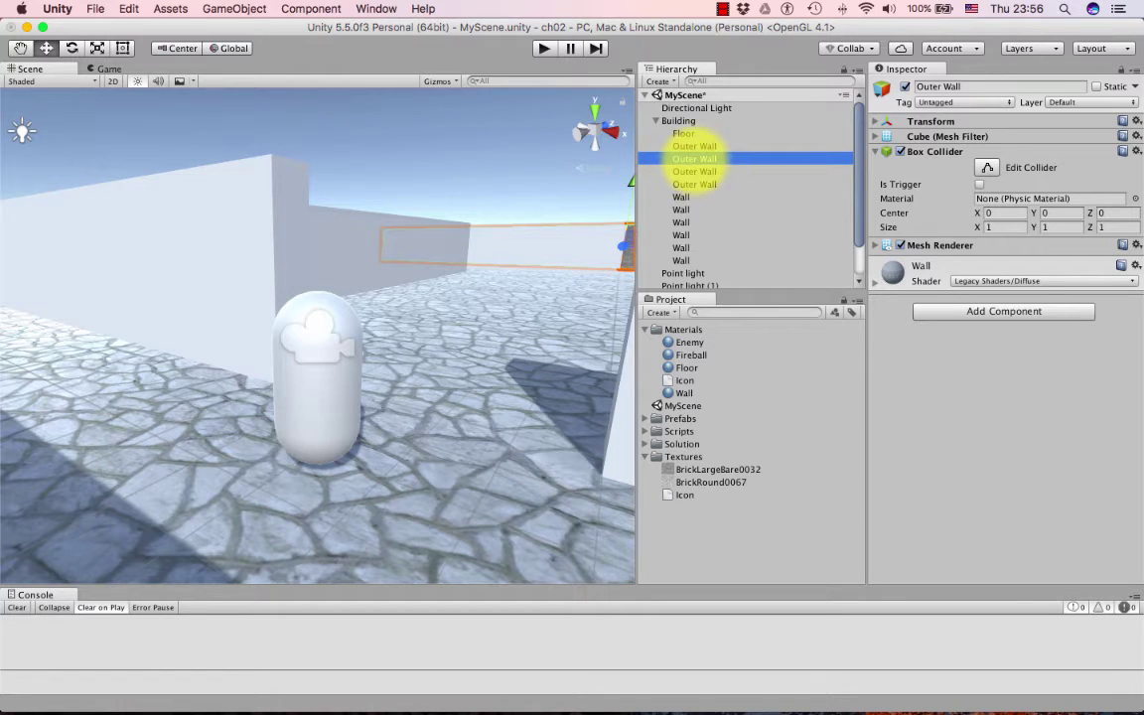
pyautogui.click(694, 147)
pyautogui.keyDown('shift'); pyautogui.click(682, 260); pyautogui.keyUp('shift')
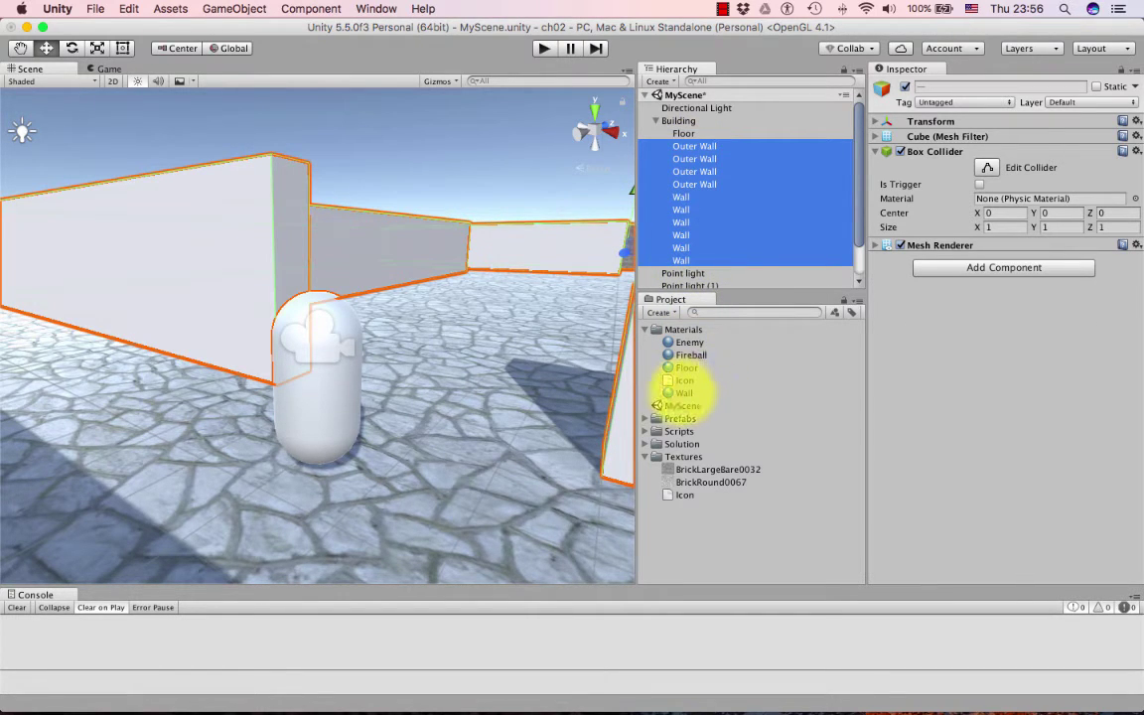
pyautogui.moveTo(685, 394); pyautogui.dragTo(1008, 376)
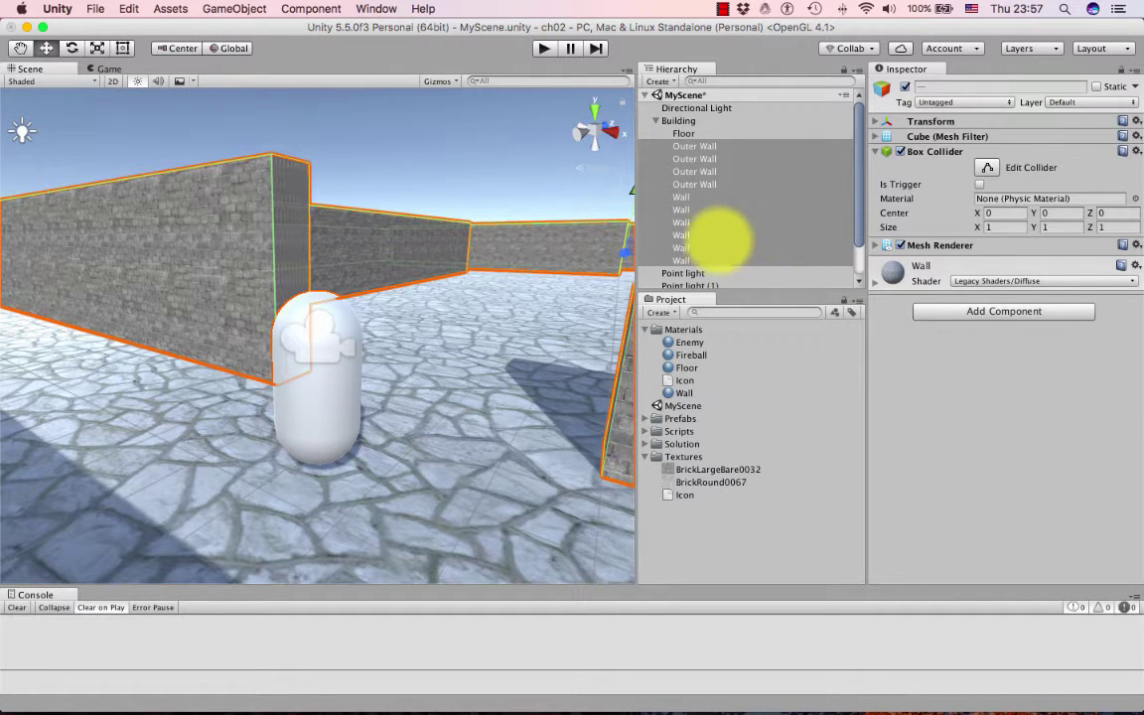
# Step: Select the first Outer Wall under Building and examine the brick texture across the whole building
pyautogui.click(715, 222)
pyautogui.click(697, 146)
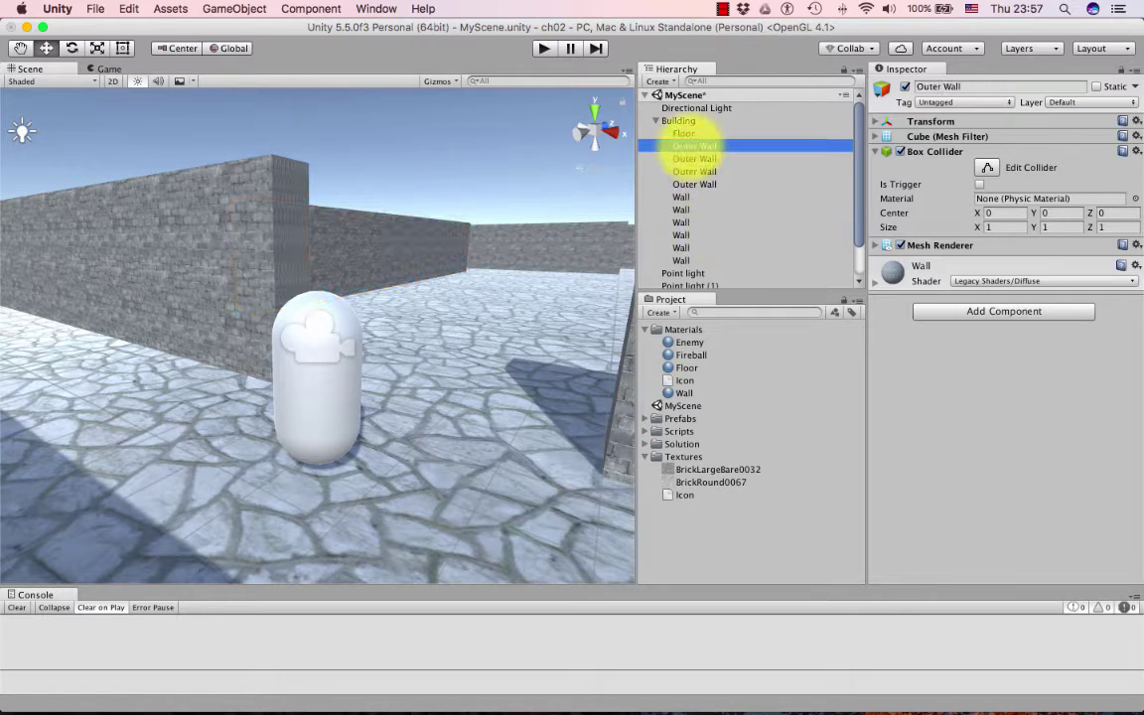
pyautogui.moveTo(694, 150)
pyautogui.mouseDown()
pyautogui.moveTo(685, 212)
pyautogui.moveTo(684, 146)
pyautogui.mouseUp()
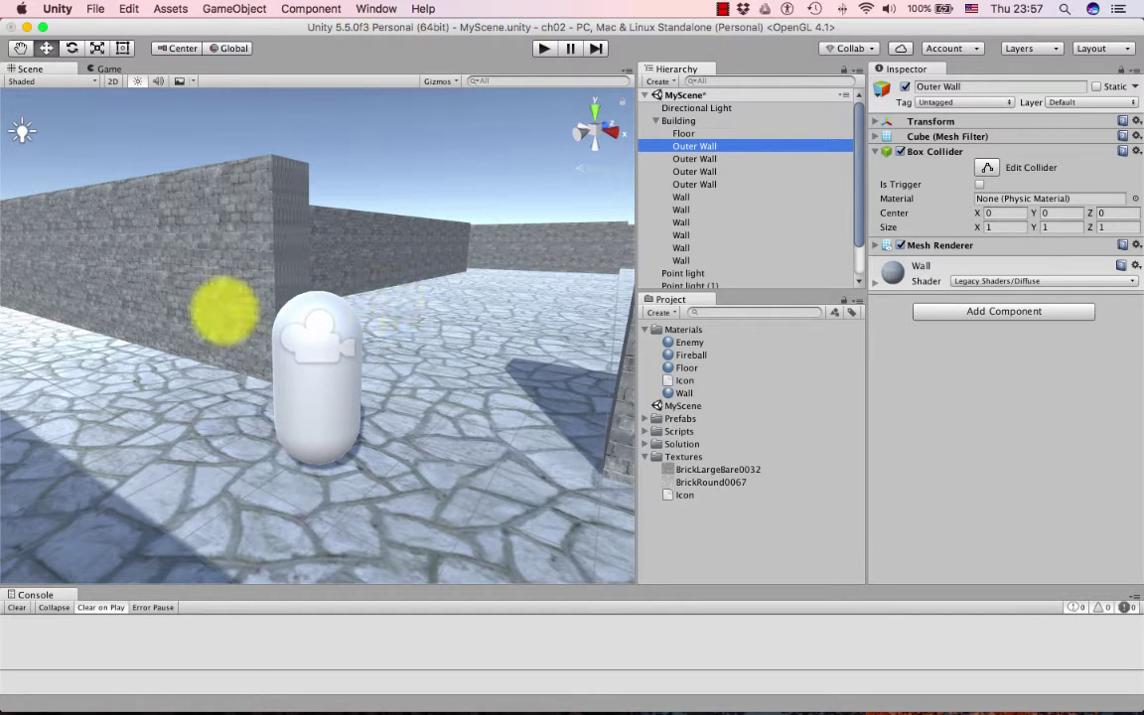
pyautogui.scroll(4, 318, 337)
pyautogui.keyDown('alt'); pyautogui.moveTo(318, 338); pyautogui.dragTo(437, 331); pyautogui.keyUp('alt')
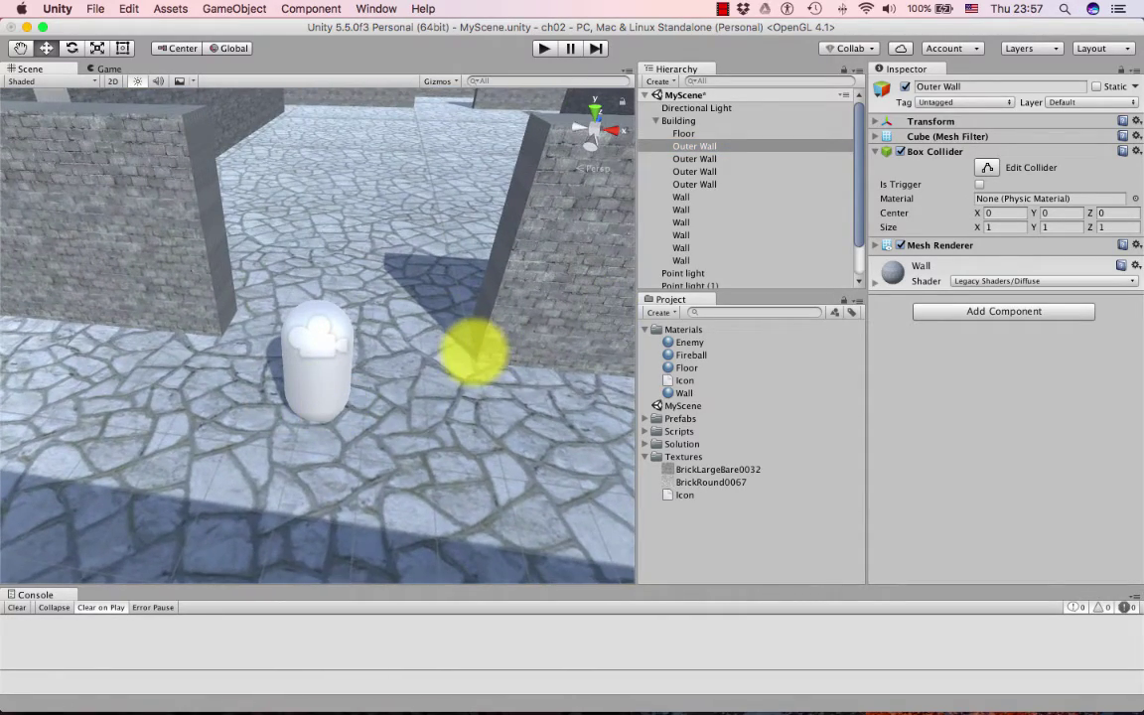
pyautogui.scroll(-5, 318, 337)
pyautogui.scroll(-3, 318, 338)
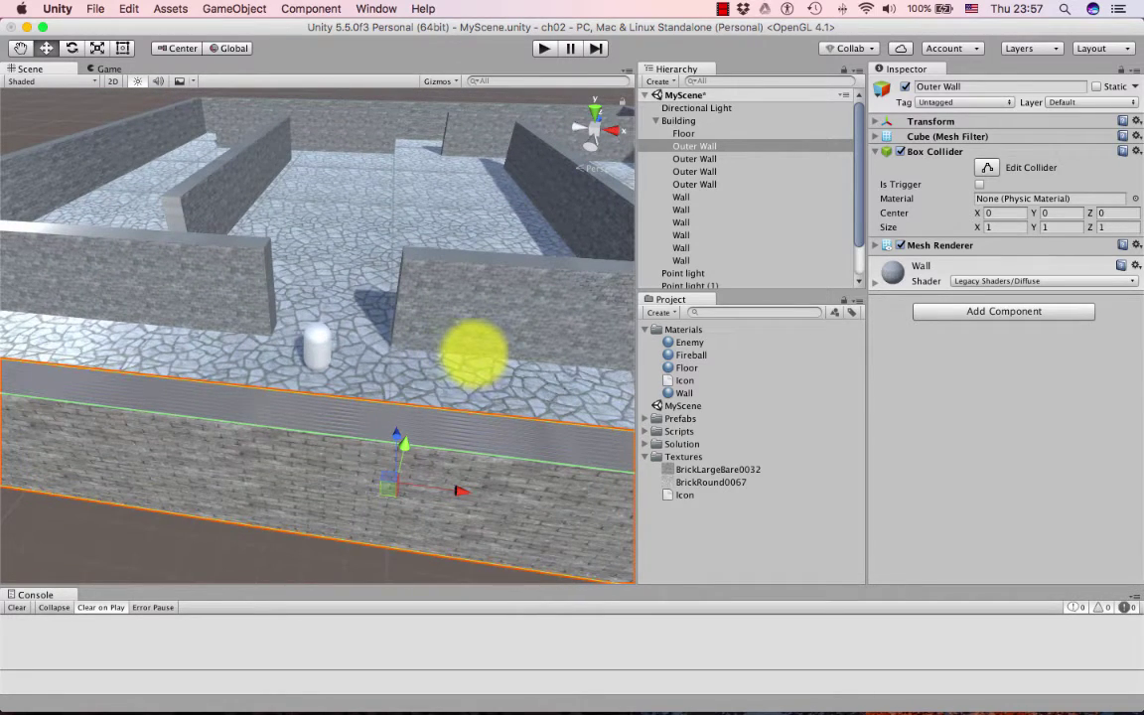
pyautogui.keyDown('alt'); pyautogui.moveTo(318, 337); pyautogui.dragTo(229, 337); pyautogui.keyUp('alt')
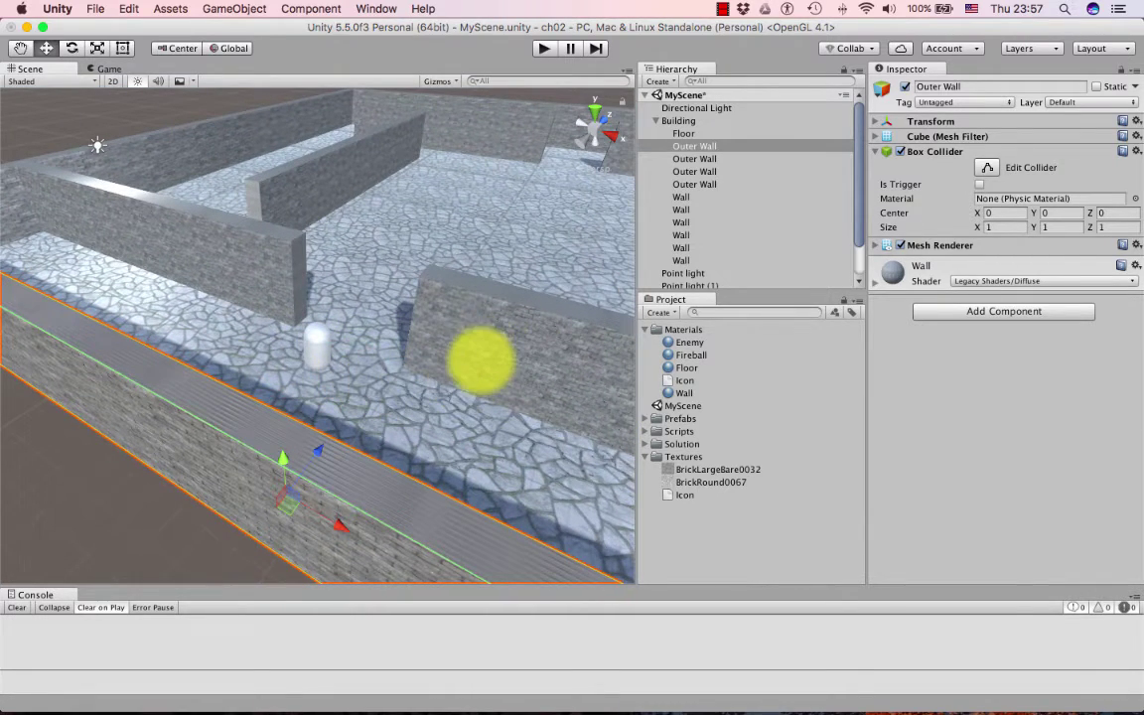
pyautogui.scroll(-6, 318, 337)
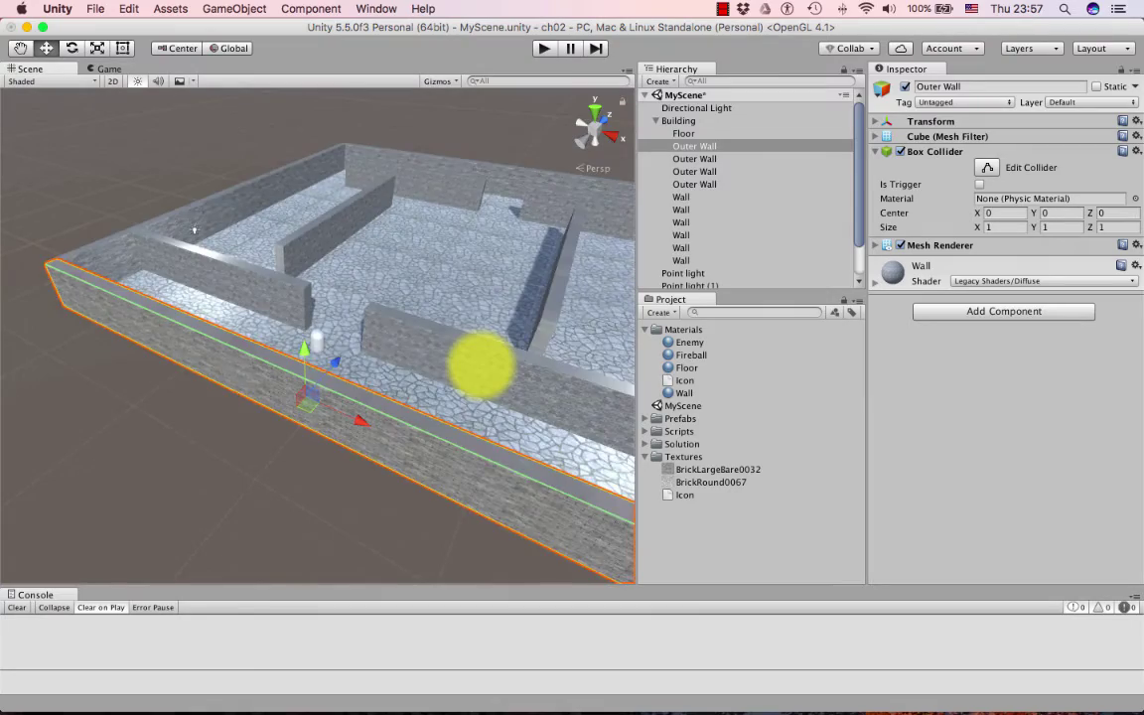
pyautogui.scroll(8, 195, 230)
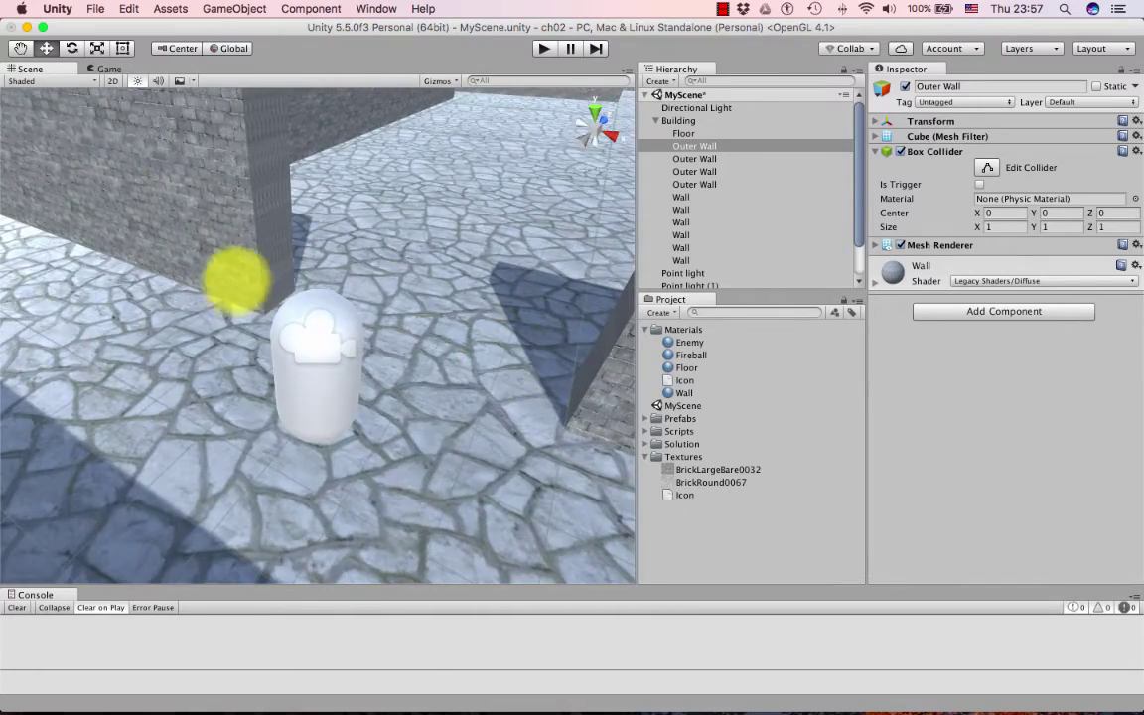
# Step: Inspect the brick tiling up close on an inner wall and on the selected outer wall
pyautogui.click(20, 48)
pyautogui.moveTo(79, 187); pyautogui.dragTo(326, 378)
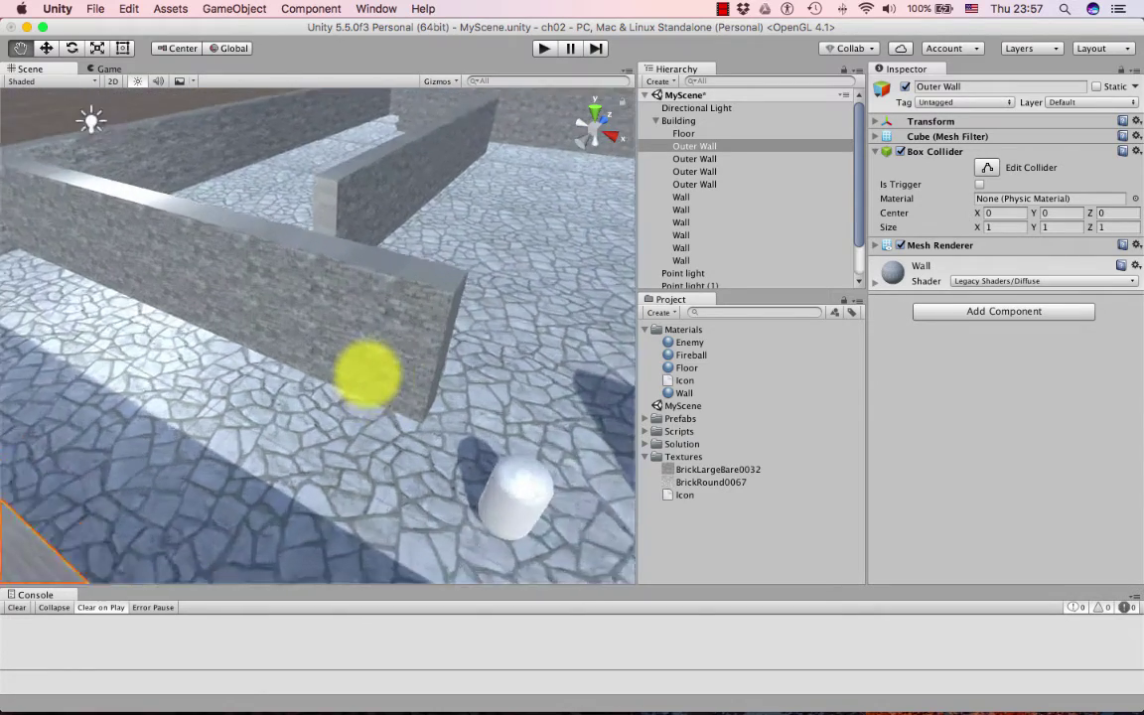
pyautogui.scroll(5, 368, 376)
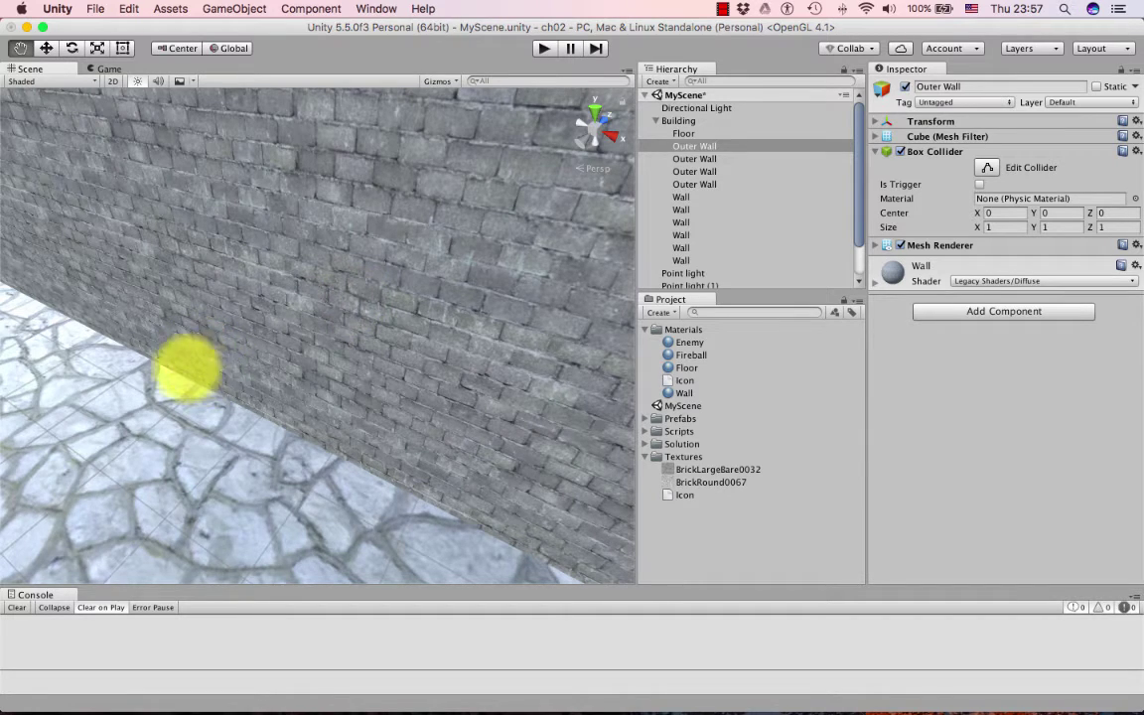
pyautogui.keyDown('alt'); pyautogui.moveTo(186, 367); pyautogui.dragTo(338, 250); pyautogui.keyUp('alt')
pyautogui.keyDown('alt'); pyautogui.moveTo(305, 344); pyautogui.dragTo(668, 367); pyautogui.keyUp('alt')
pyautogui.keyDown('alt'); pyautogui.moveTo(462, 353); pyautogui.dragTo(372, 373); pyautogui.keyUp('alt')
pyautogui.keyDown('alt'); pyautogui.moveTo(373, 372); pyautogui.dragTo(485, 376, button='right'); pyautogui.keyUp('alt')
pyautogui.moveTo(486, 375)
pyautogui.keyDown('alt'); pyautogui.mouseDown()
pyautogui.moveTo(449, 384)
pyautogui.moveTo(475, 365)
pyautogui.mouseUp(); pyautogui.keyUp('alt')
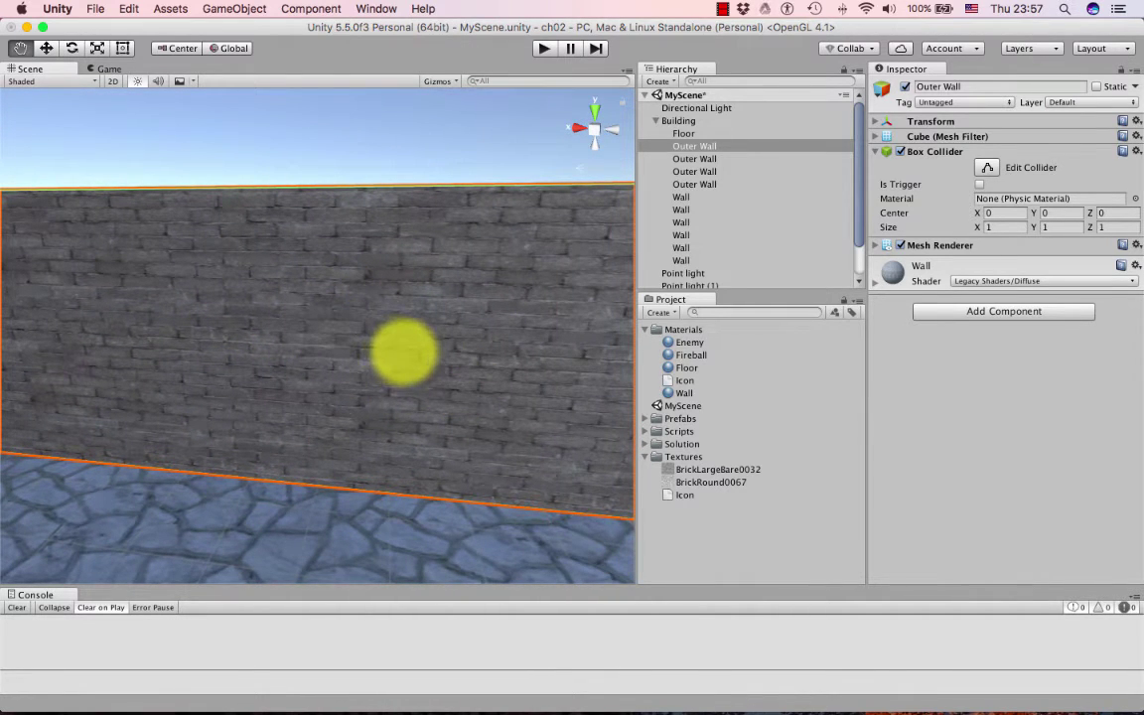
pyautogui.keyDown('alt'); pyautogui.moveTo(288, 397); pyautogui.dragTo(129, 459); pyautogui.keyUp('alt')
pyautogui.scroll(2, 130, 459)
pyautogui.scroll(-5, 129, 459)
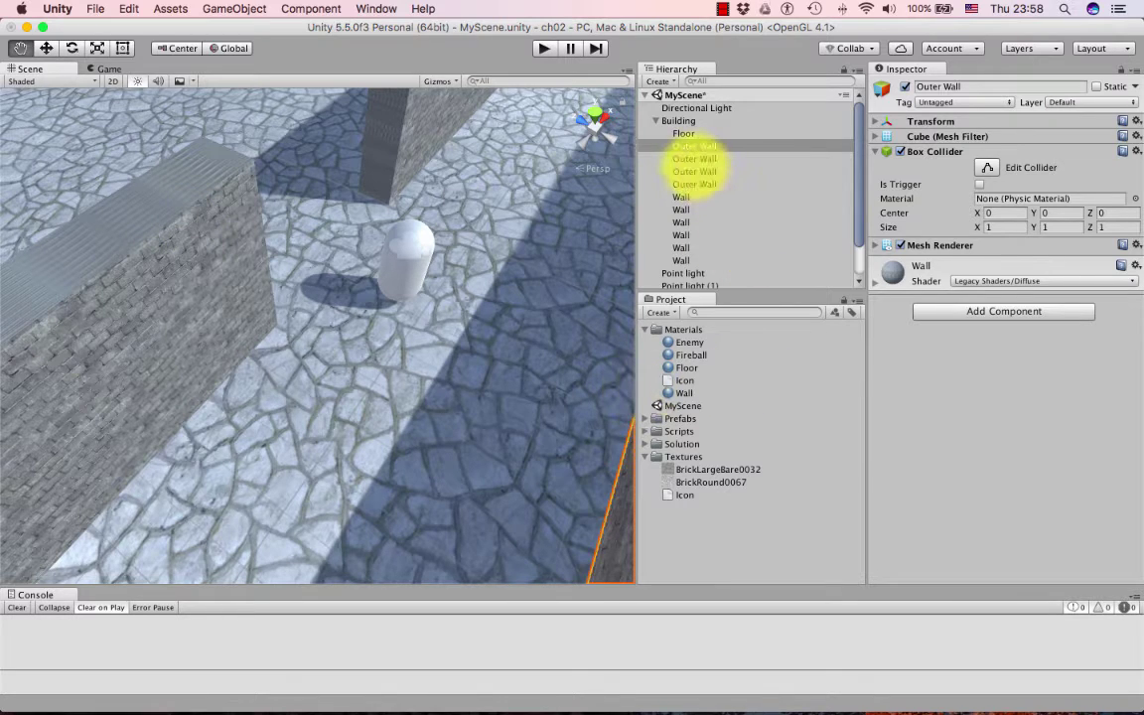
# Step: Check the material assigned to the other three Outer Wall objects and the first Wall under Building
pyautogui.click(694, 158)
pyautogui.click(690, 171)
pyautogui.click(687, 183)
pyautogui.click(683, 197)
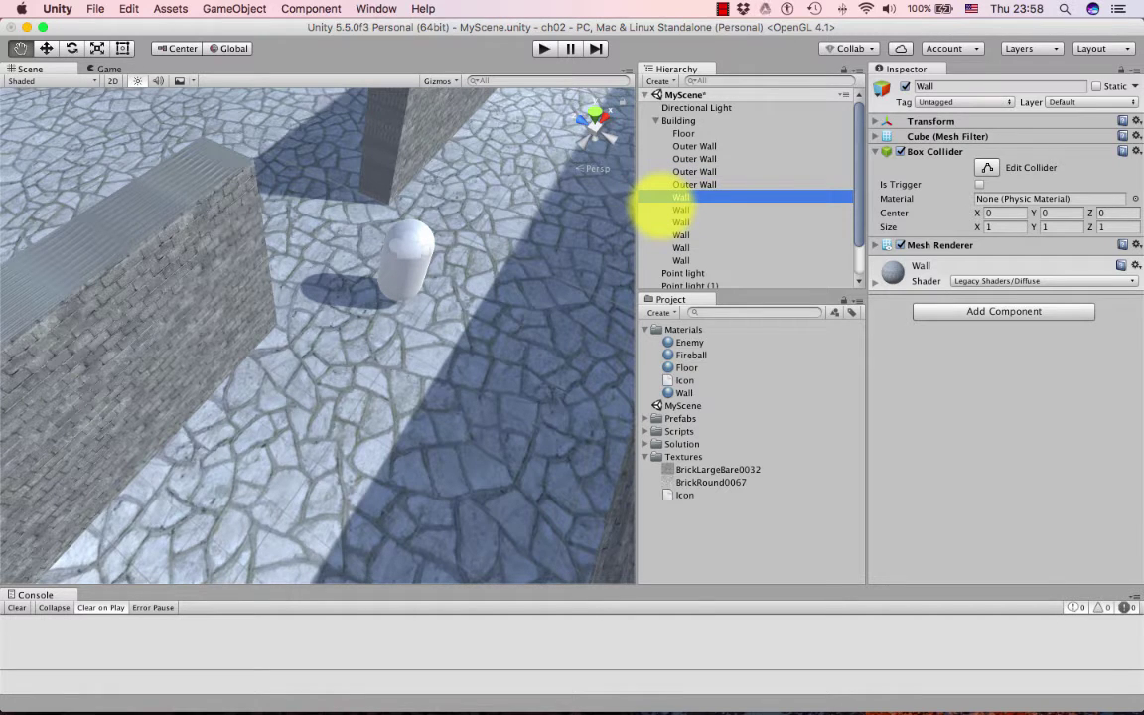
pyautogui.scroll(-10, 255, 359)
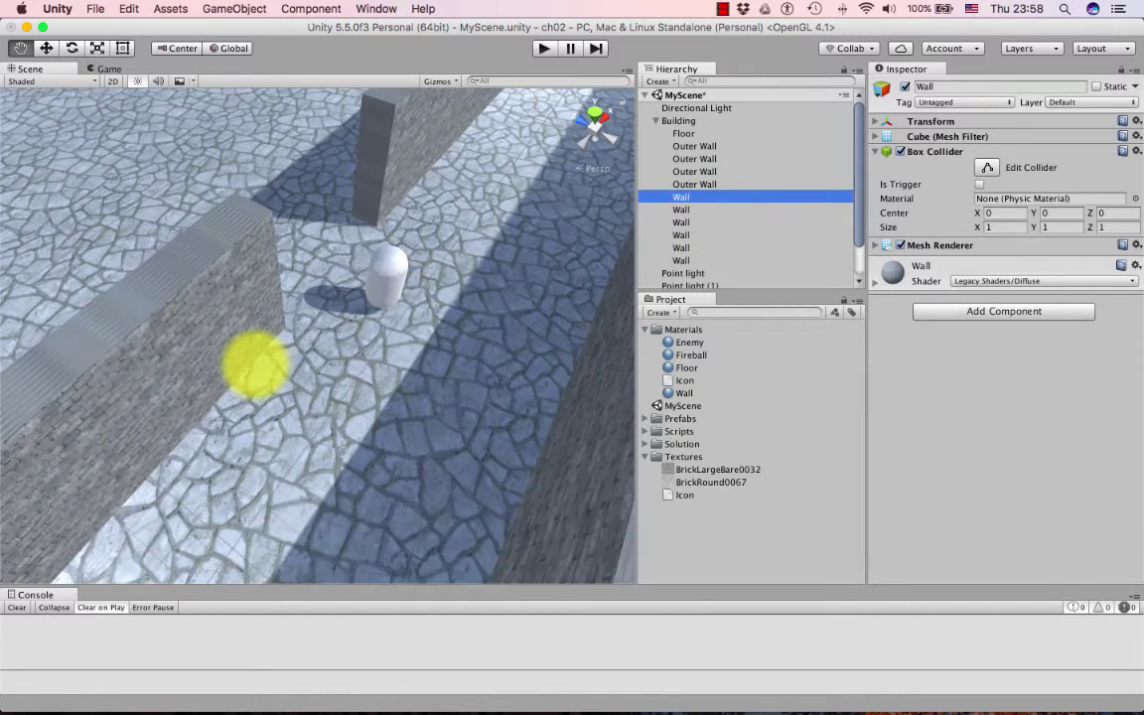
pyautogui.scroll(-3, 255, 366)
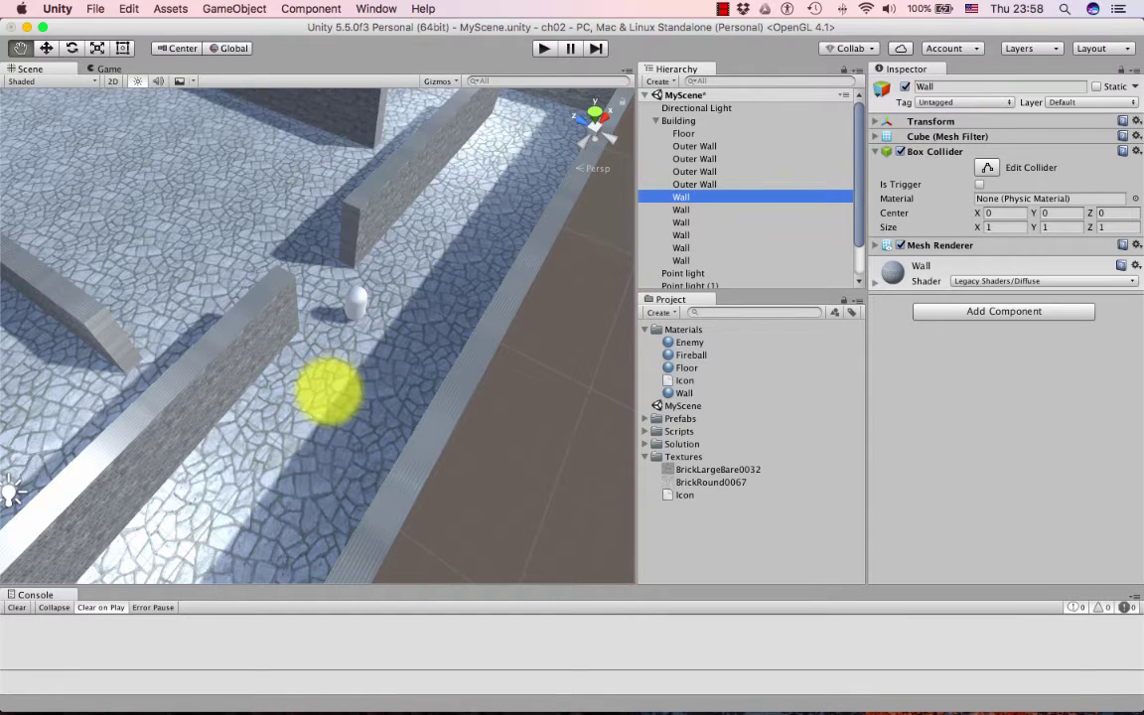
pyautogui.press('Left')
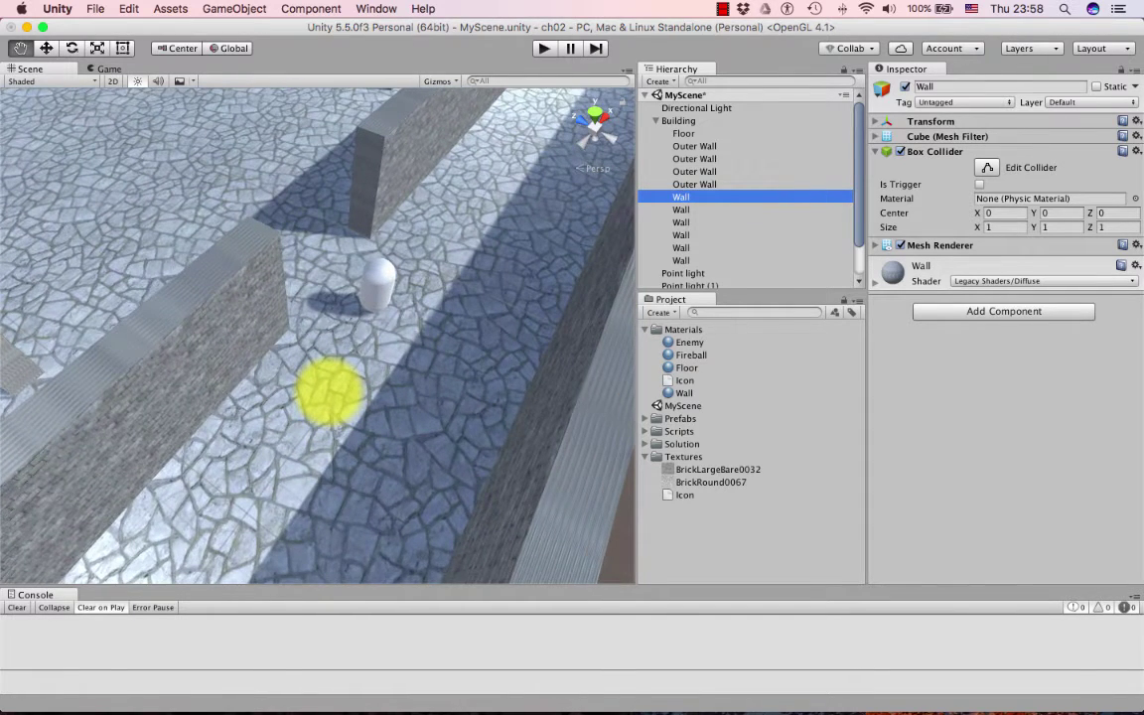
# Step: Examine the tiling of the wall brick and floor stone textures across the building, from afar and close up
pyautogui.scroll(3, 329, 395)
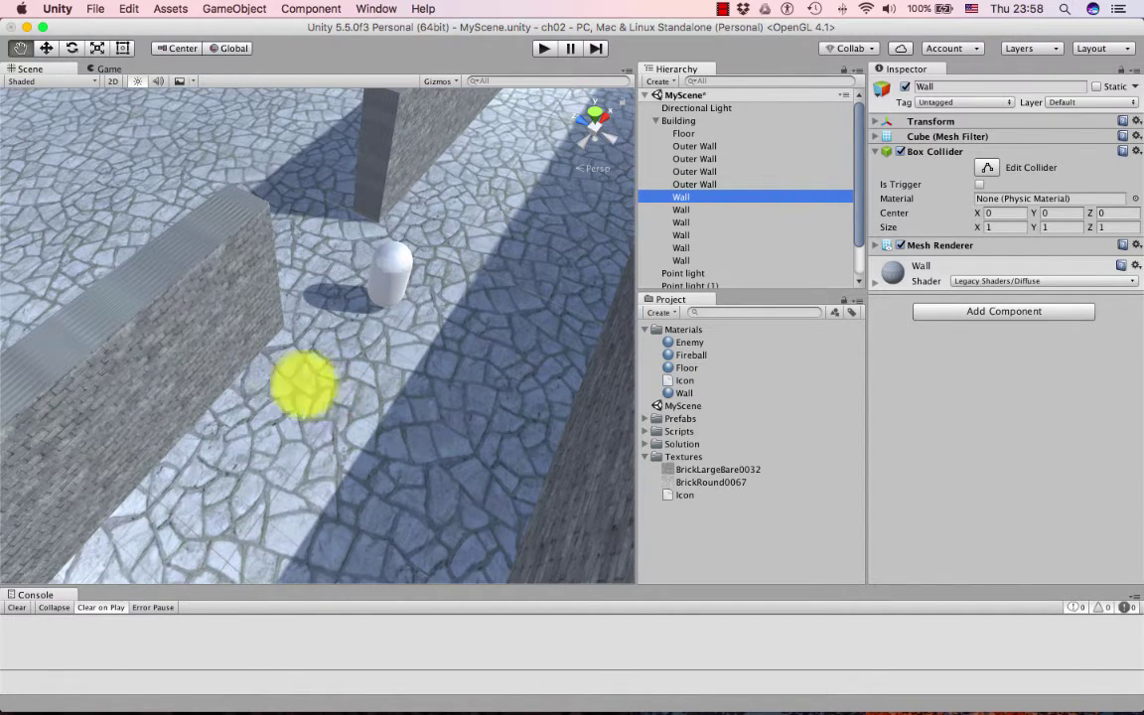
pyautogui.scroll(-5, 204, 336)
pyautogui.scroll(-5, 229, 357)
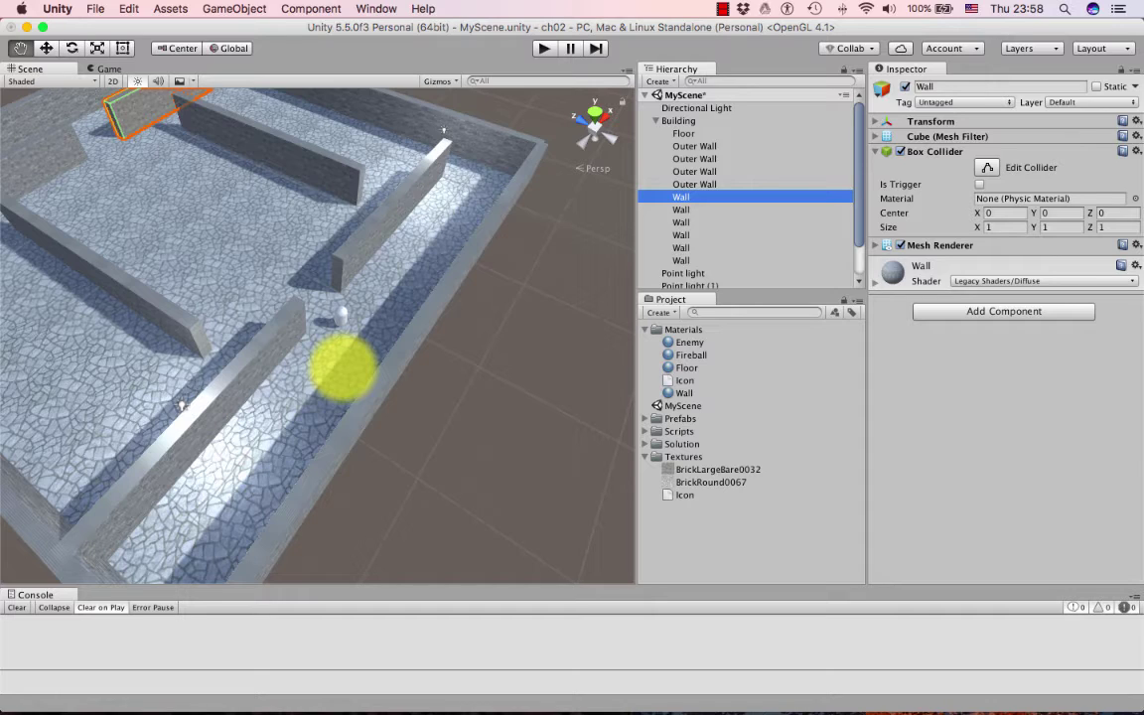
pyautogui.scroll(-3, 182, 405)
pyautogui.scroll(8, 182, 405)
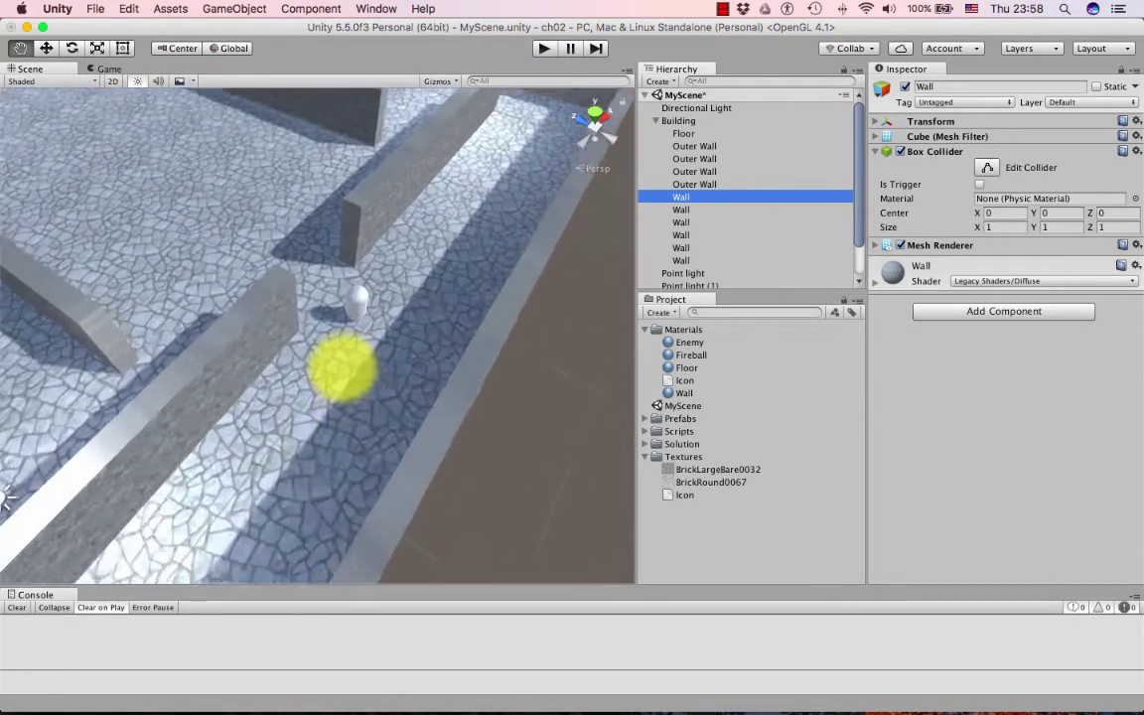
pyautogui.keyDown('alt'); pyautogui.moveTo(540, 328); pyautogui.dragTo(541, 167); pyautogui.keyUp('alt')
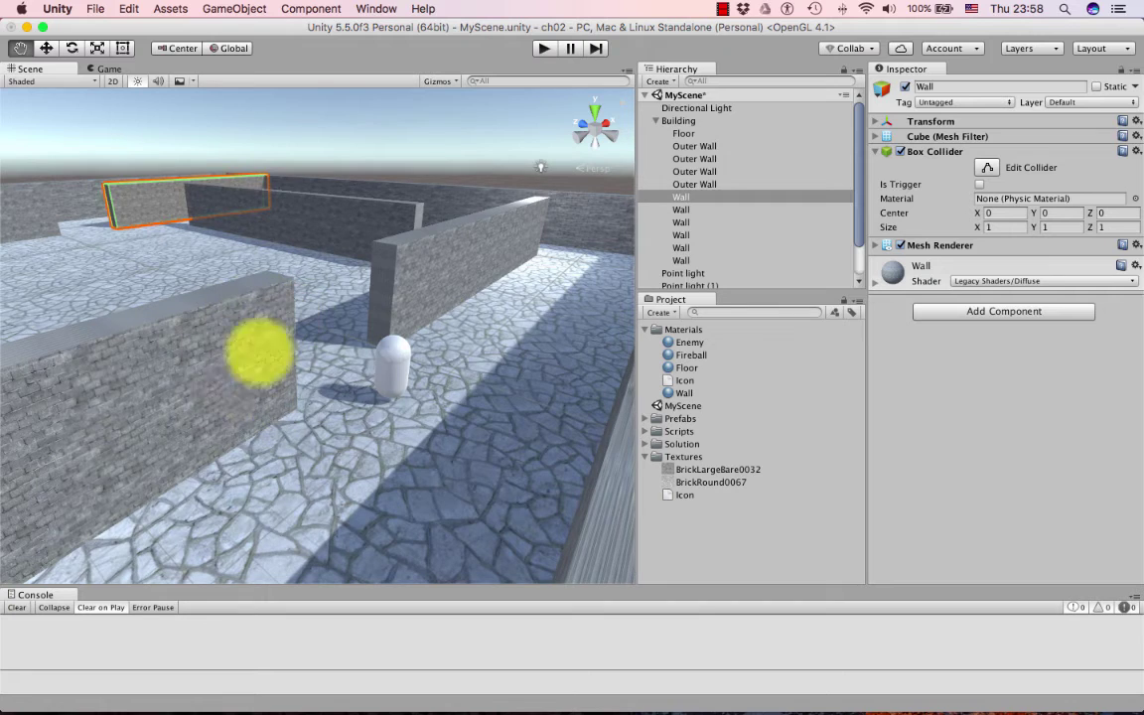
pyautogui.keyDown('alt'); pyautogui.moveTo(541, 167); pyautogui.dragTo(508, 178); pyautogui.keyUp('alt')
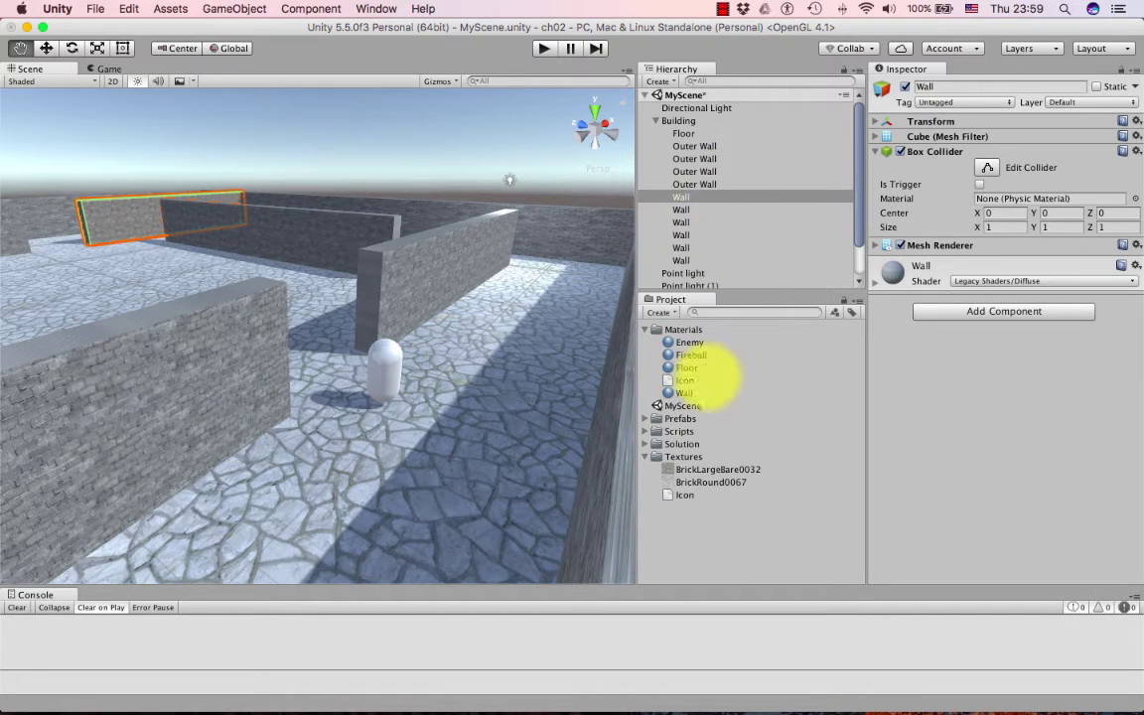
pyautogui.click(711, 470)
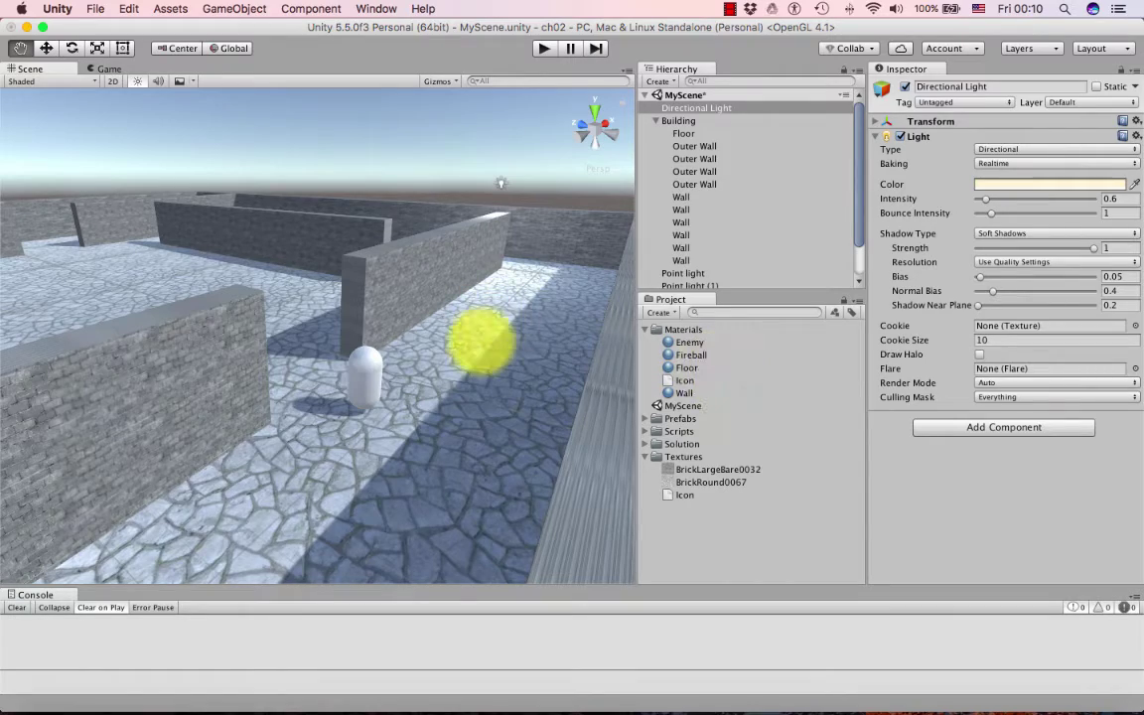
pyautogui.keyDown('alt'); pyautogui.moveTo(485, 340); pyautogui.dragTo(503, 166); pyautogui.keyUp('alt')
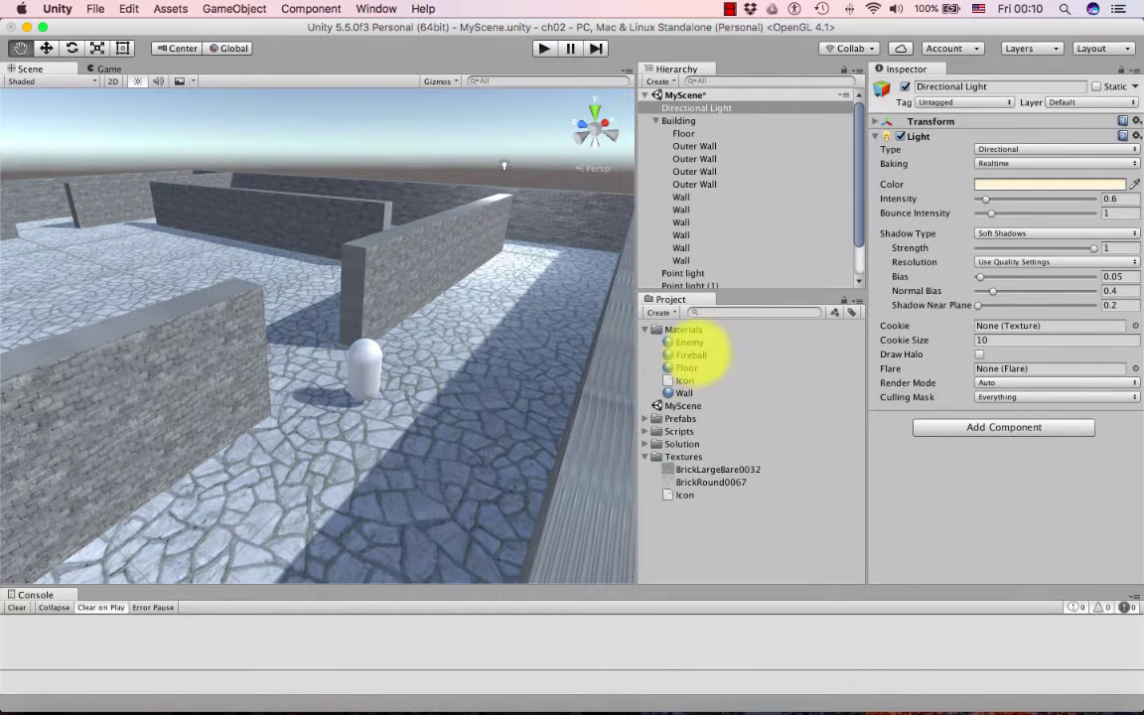
# Step: Collapse the Building hierarchy and create a new material named Sky in the Materials folder
pyautogui.click(683, 329)
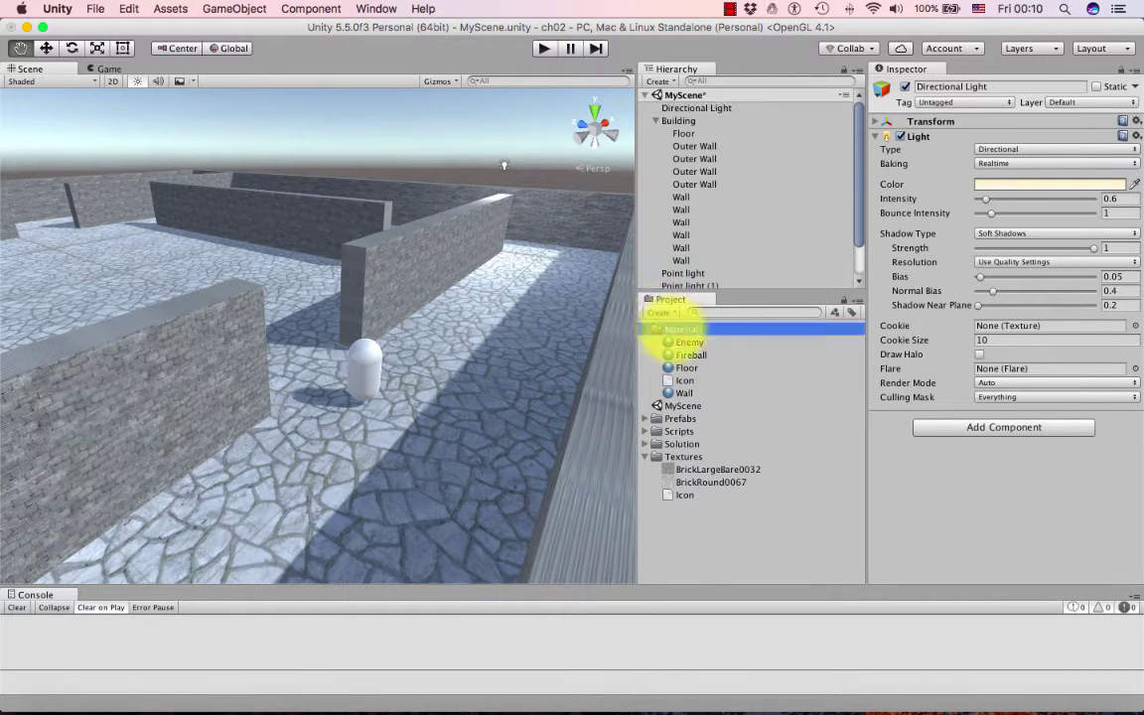
pyautogui.click(655, 120)
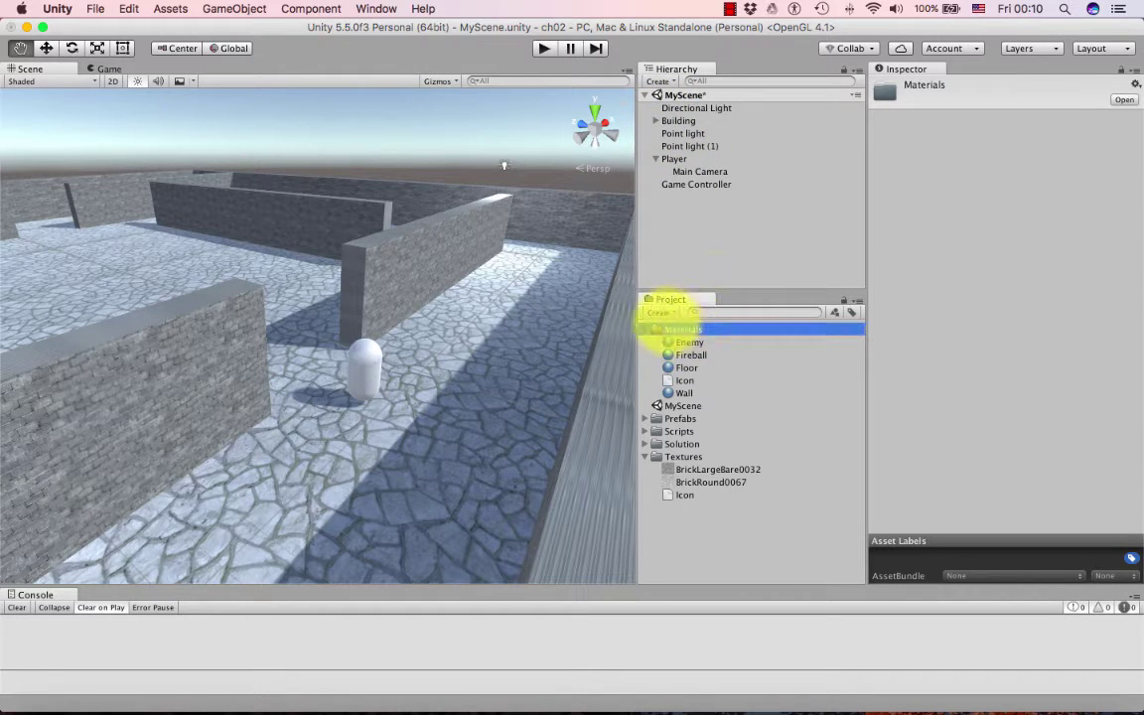
pyautogui.click(662, 312)
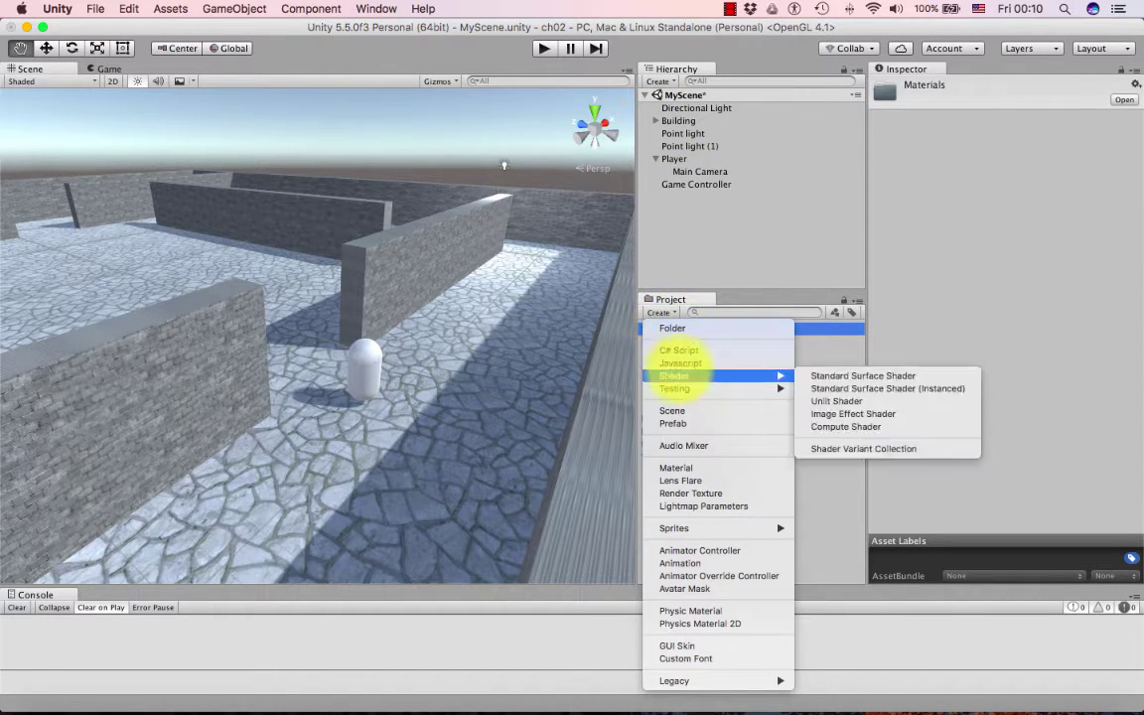
pyautogui.click(685, 466)
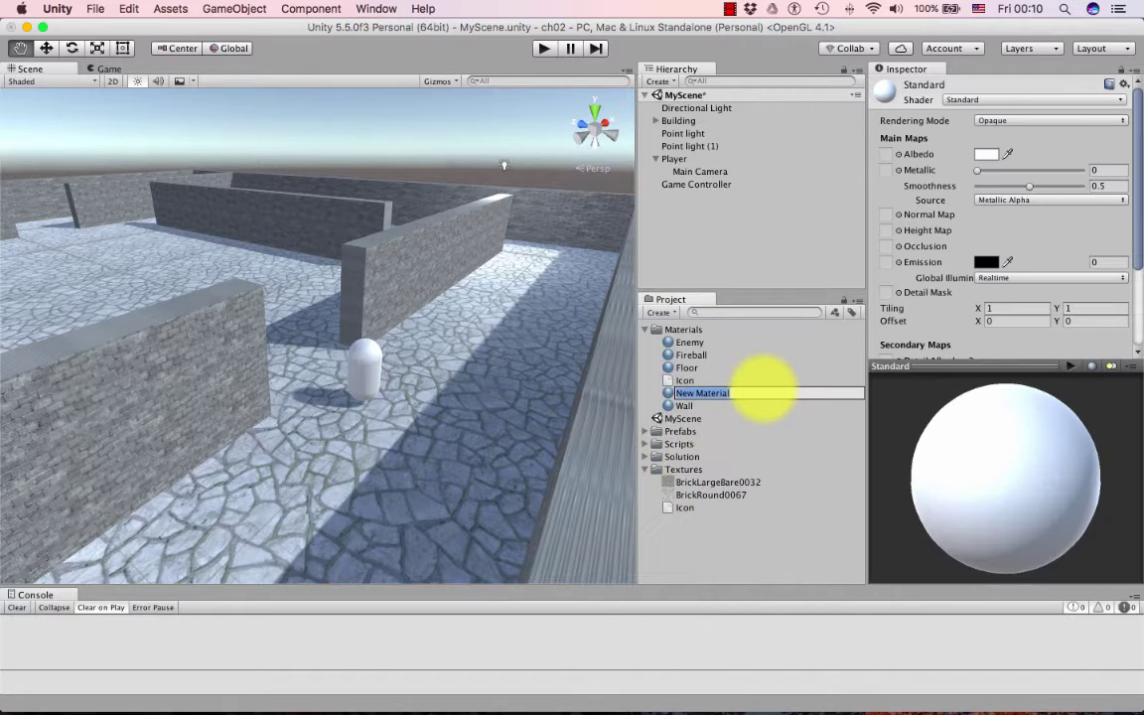
pyautogui.write('Sky')
pyautogui.press('Return')
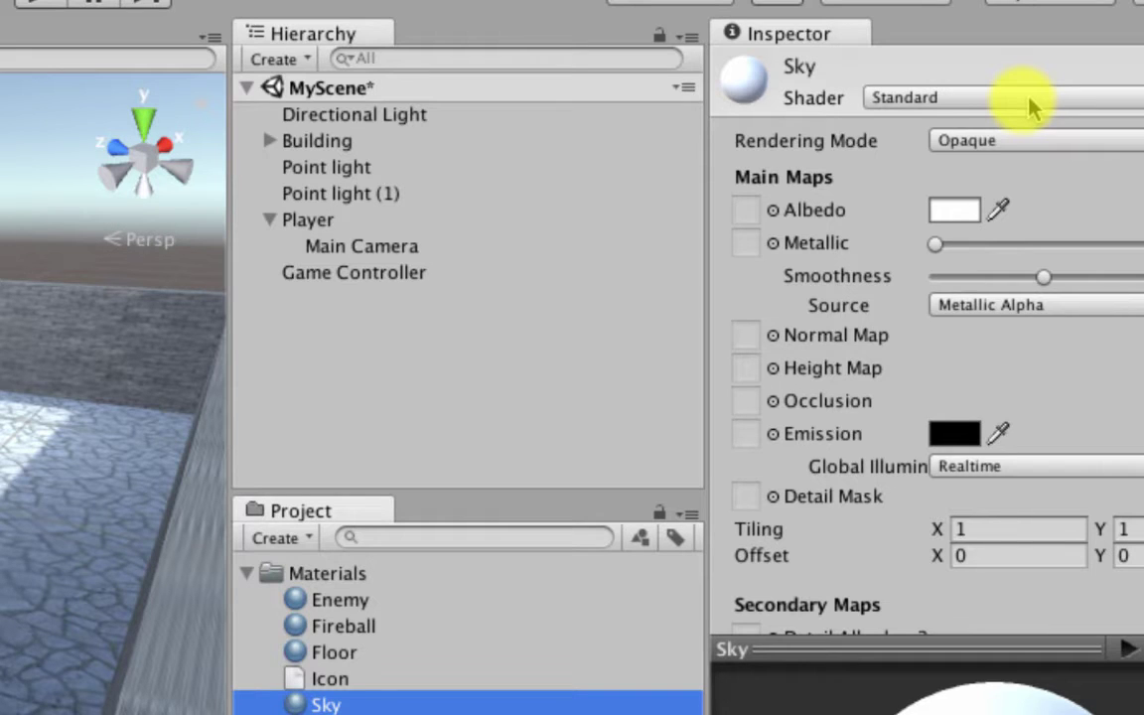
# Step: Set the Sky material's shader to Skybox/6 Sided
pyautogui.click(1033, 99)
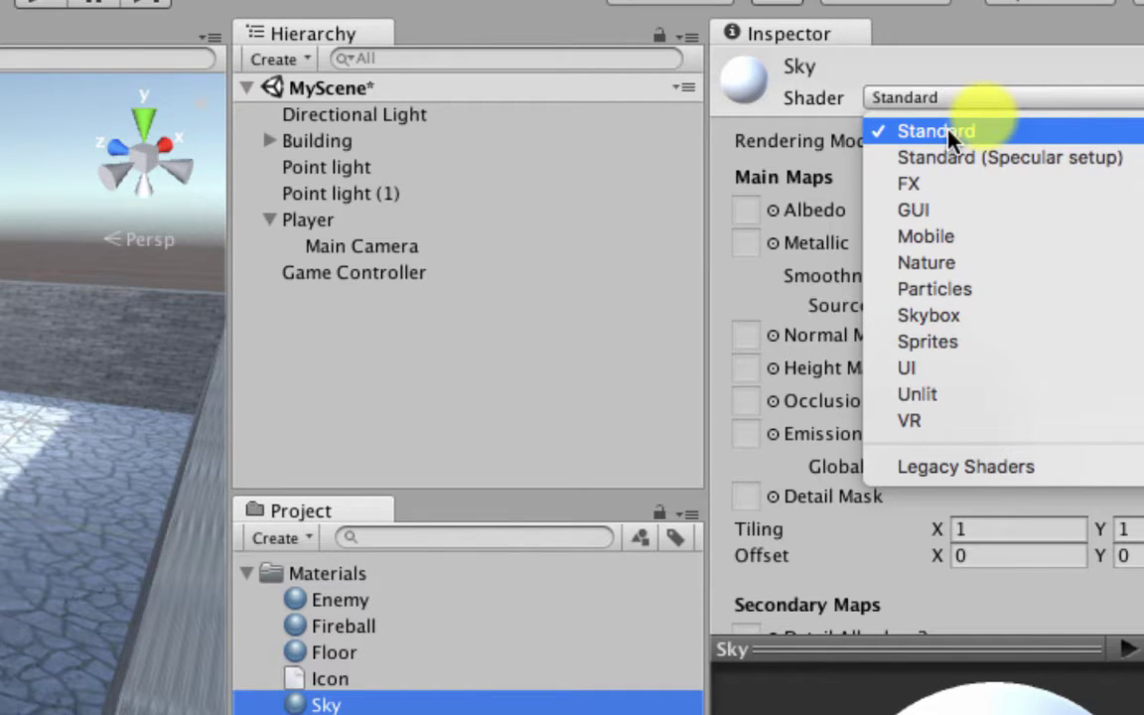
pyautogui.moveTo(946, 211)
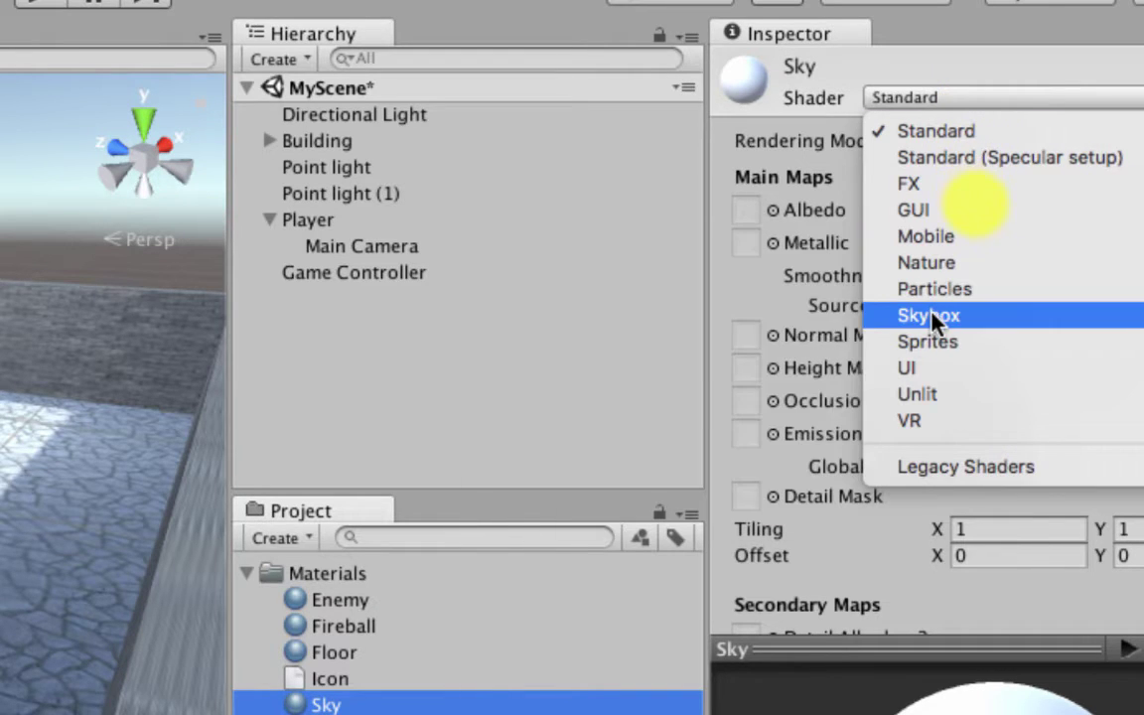
pyautogui.moveTo(933, 315)
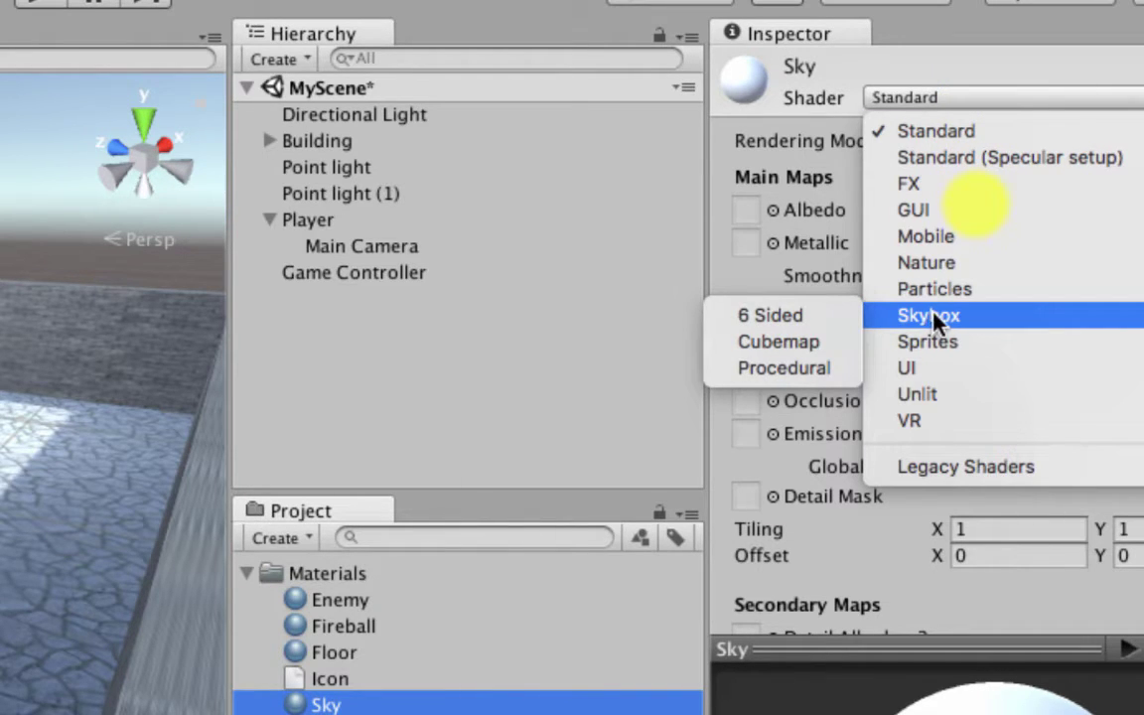
pyautogui.click(811, 318)
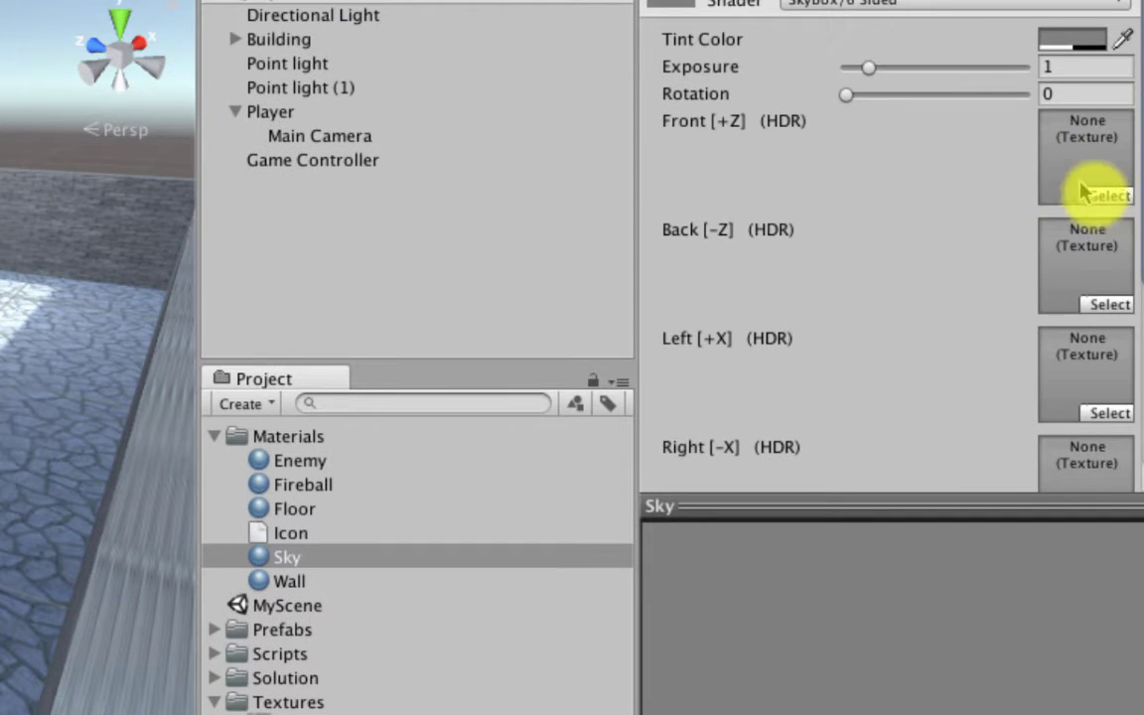
# Step: Review the Sky material's Front, Back, Left, Right, Up and Down texture slots and collapse the Materials folder
pyautogui.scroll(-5, 1013, 188)
pyautogui.scroll(5, 1013, 189)
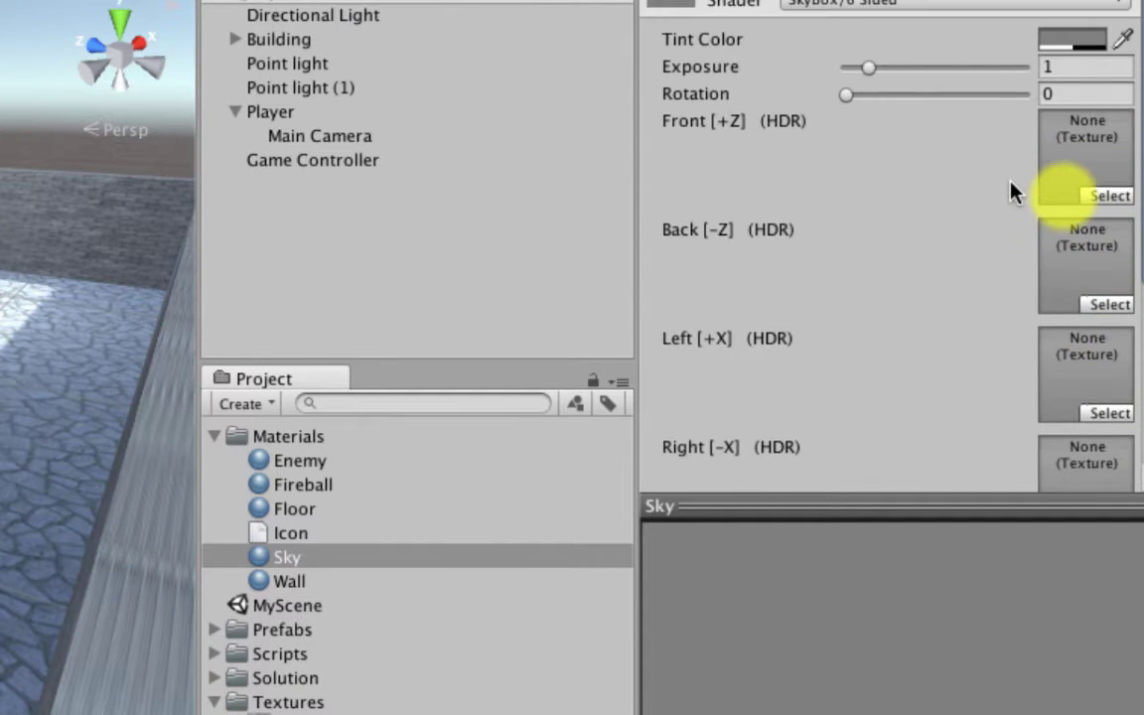
pyautogui.scroll(-5, 1013, 191)
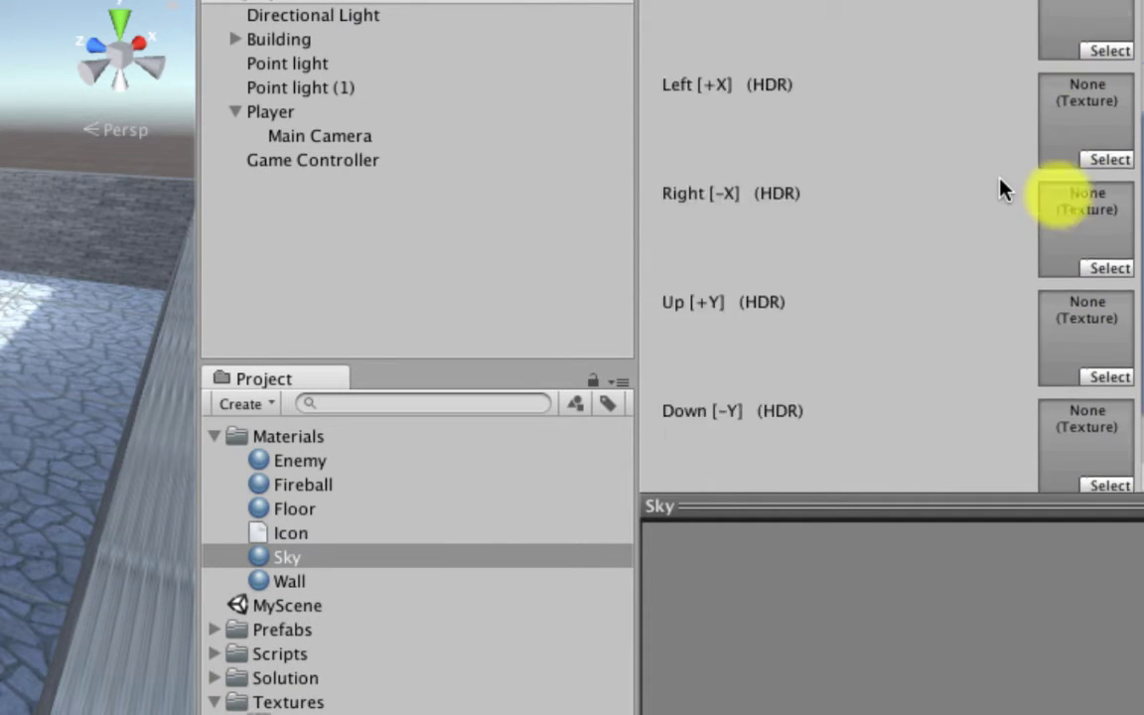
pyautogui.scroll(-2, 1003, 188)
pyautogui.scroll(7, 1001, 188)
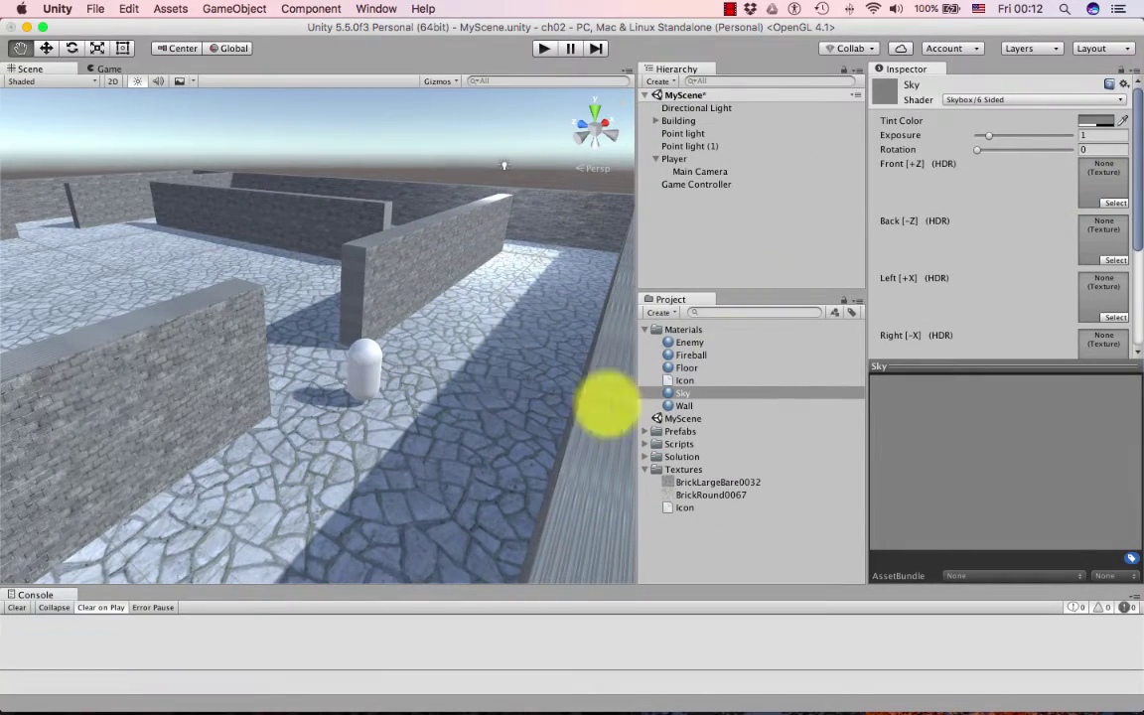
pyautogui.click(647, 329)
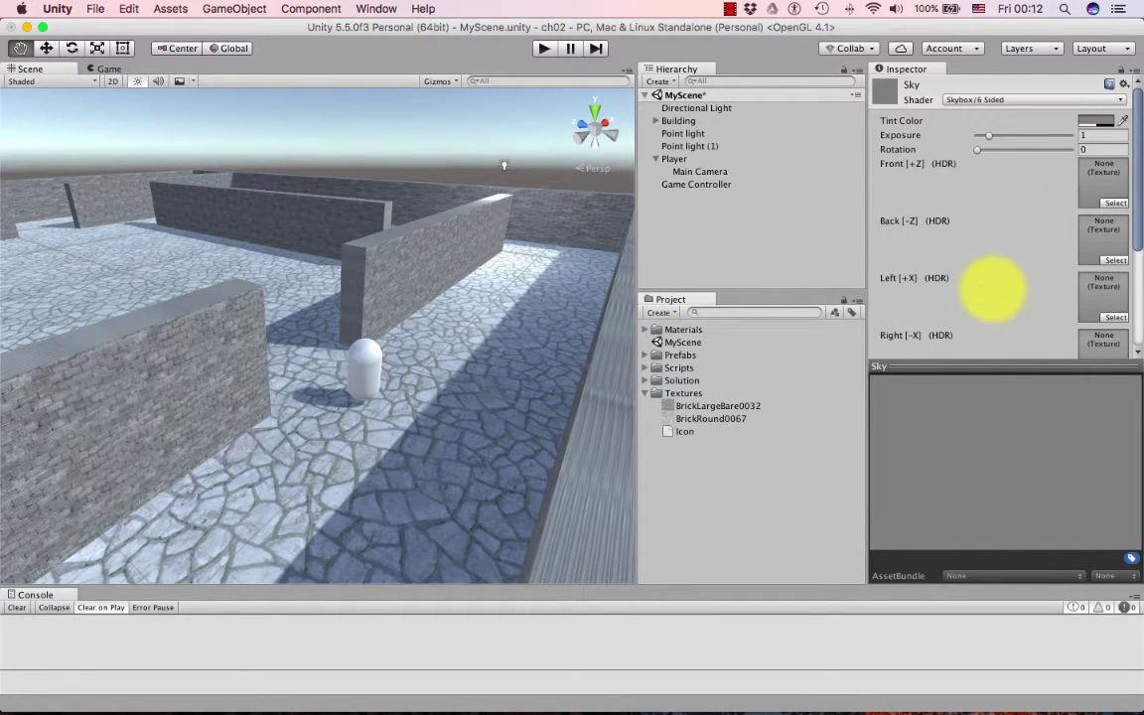
pyautogui.scroll(-4, 933, 278)
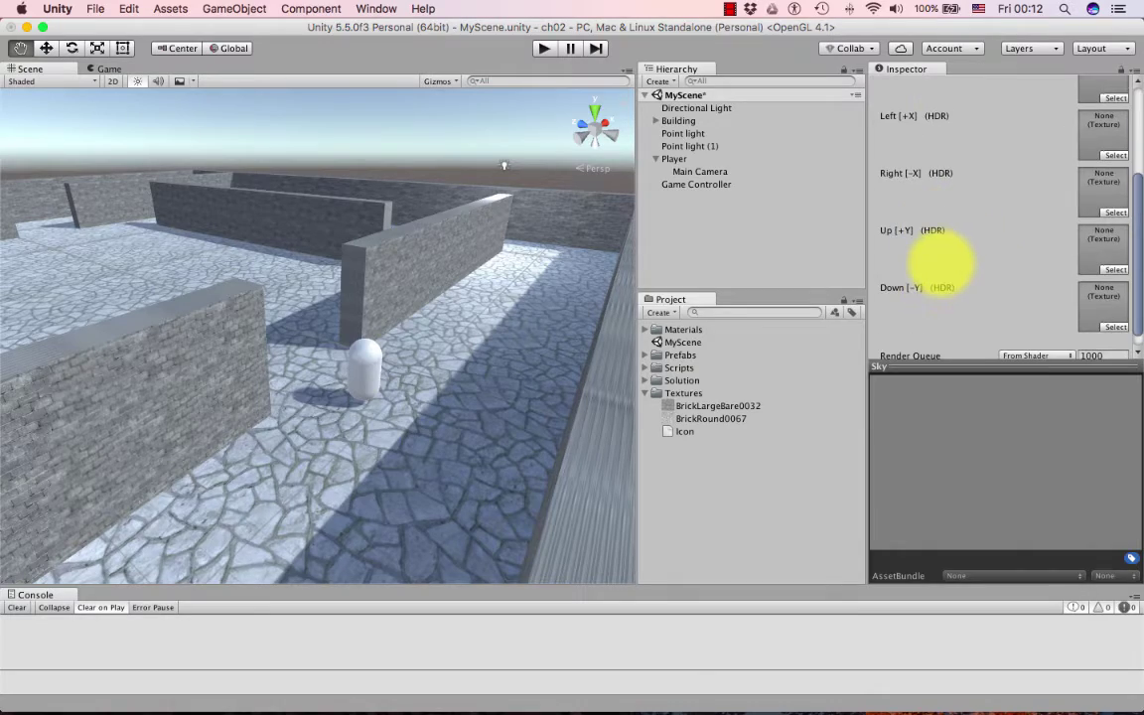
pyautogui.scroll(4, 933, 278)
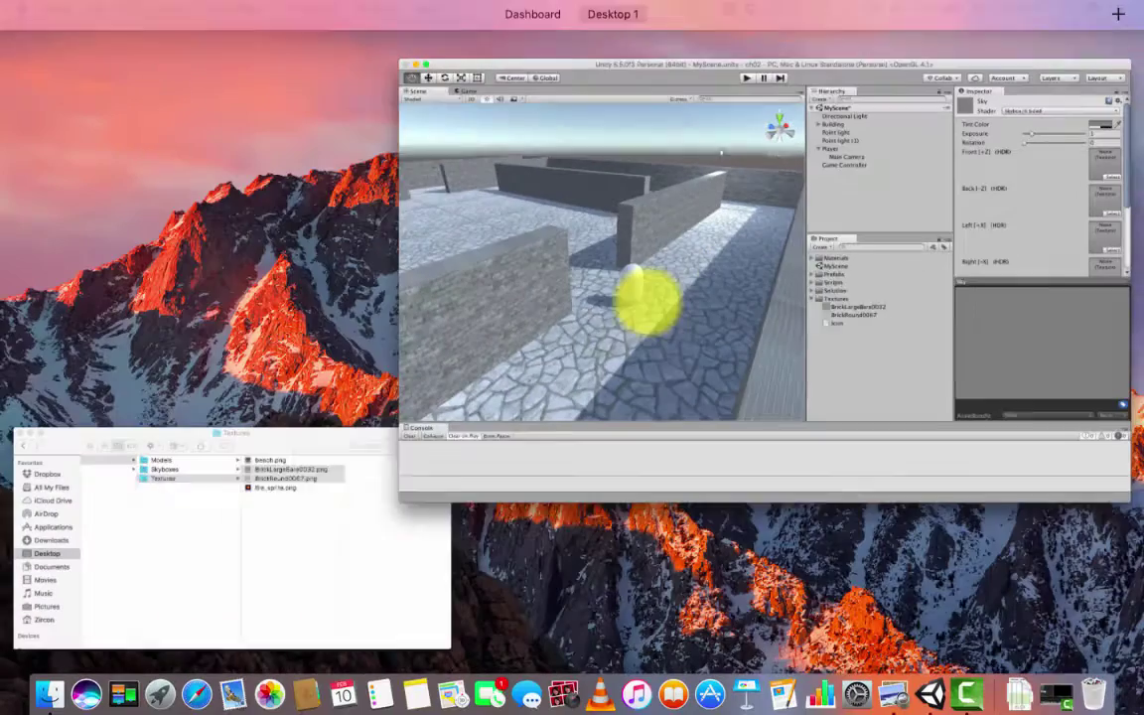
# Step: Switch to Finder and import the TropicalSunnyDay folder from Skyboxes into the Unity project's Textures folder
pyautogui.hotkey('ctrl', 'Up')
pyautogui.click(198, 553)
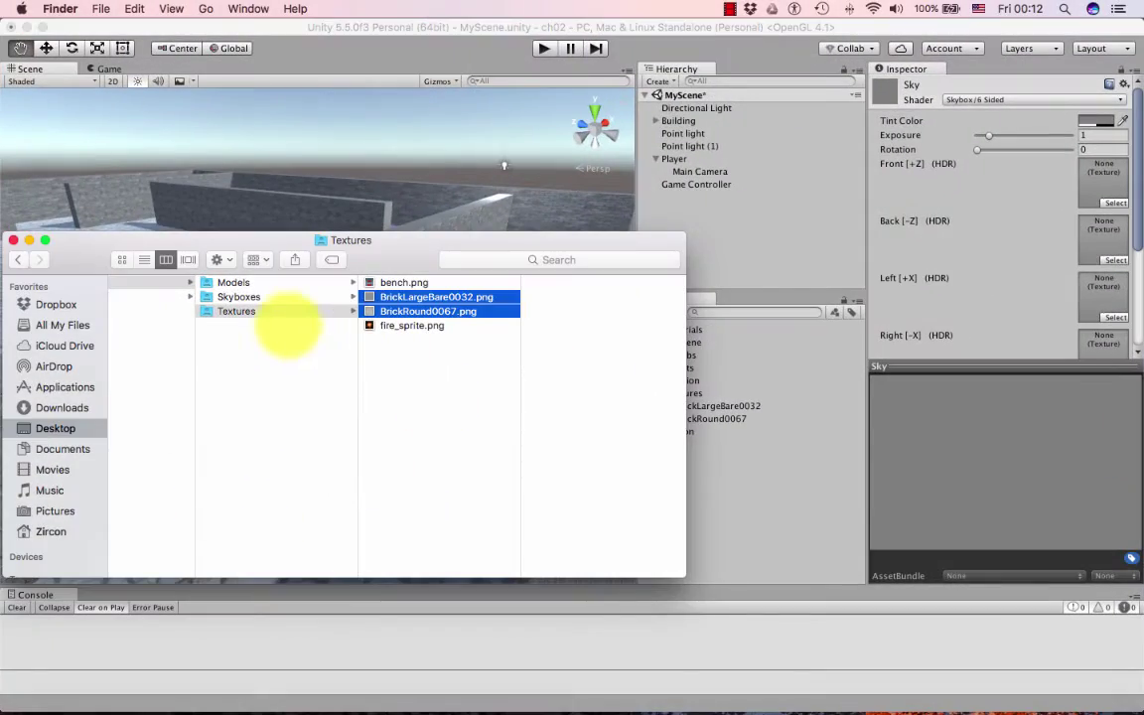
pyautogui.click(238, 297)
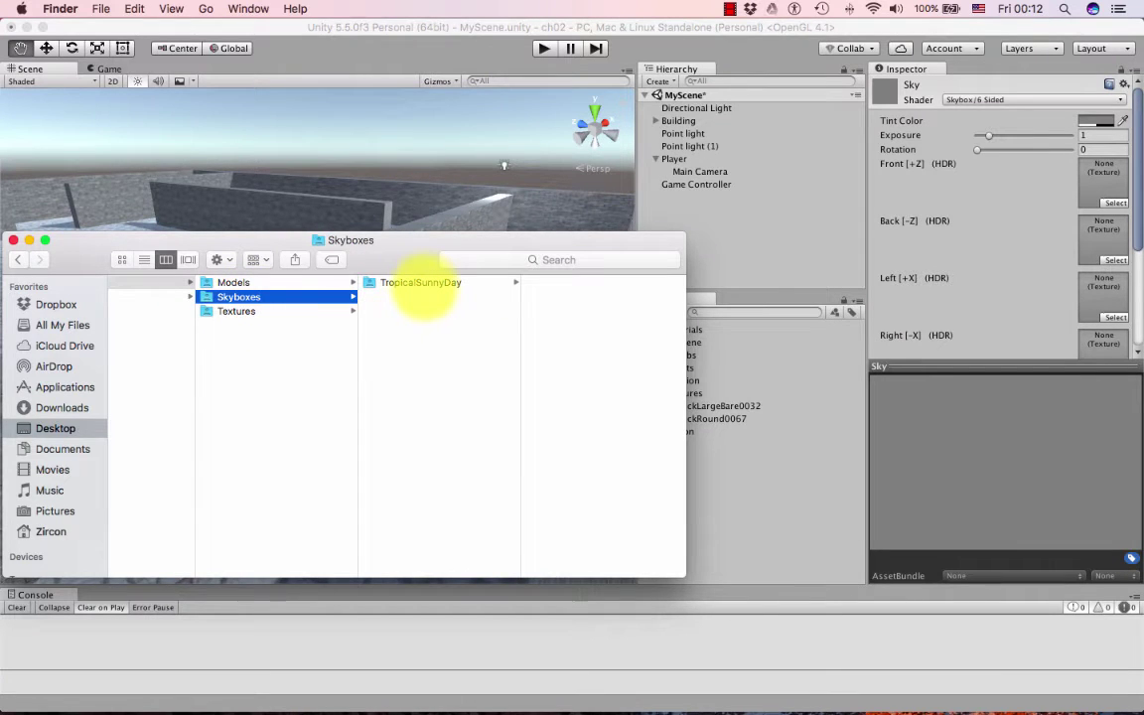
pyautogui.click(421, 283)
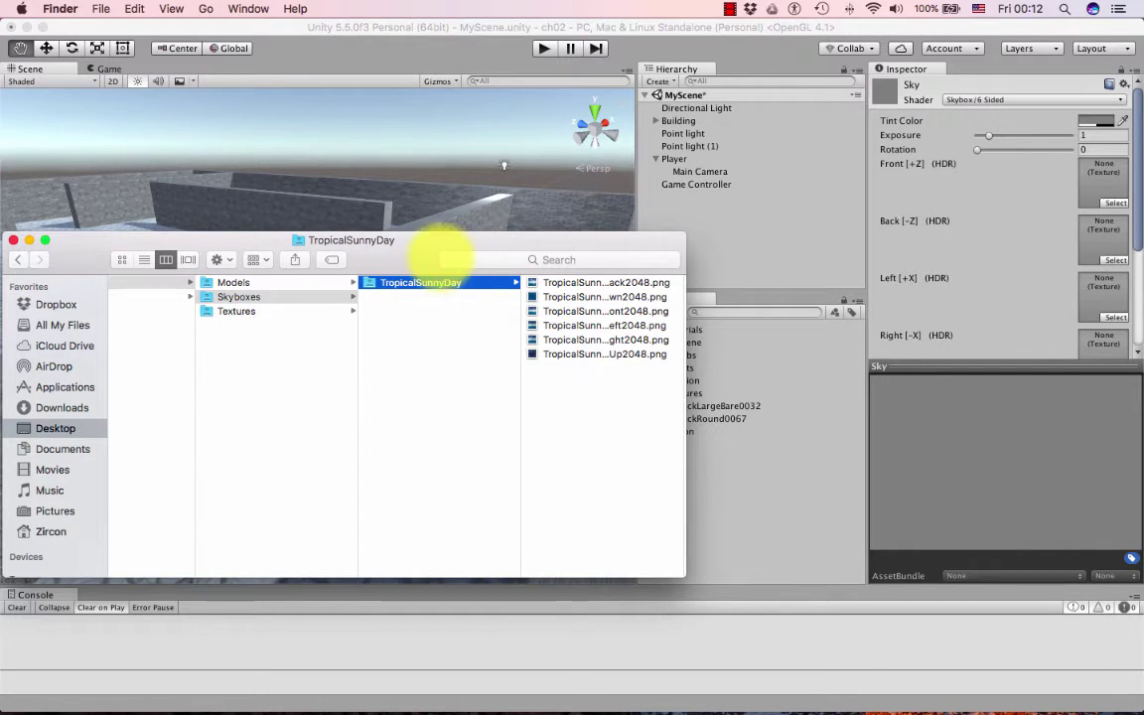
pyautogui.moveTo(434, 239); pyautogui.dragTo(209, 236)
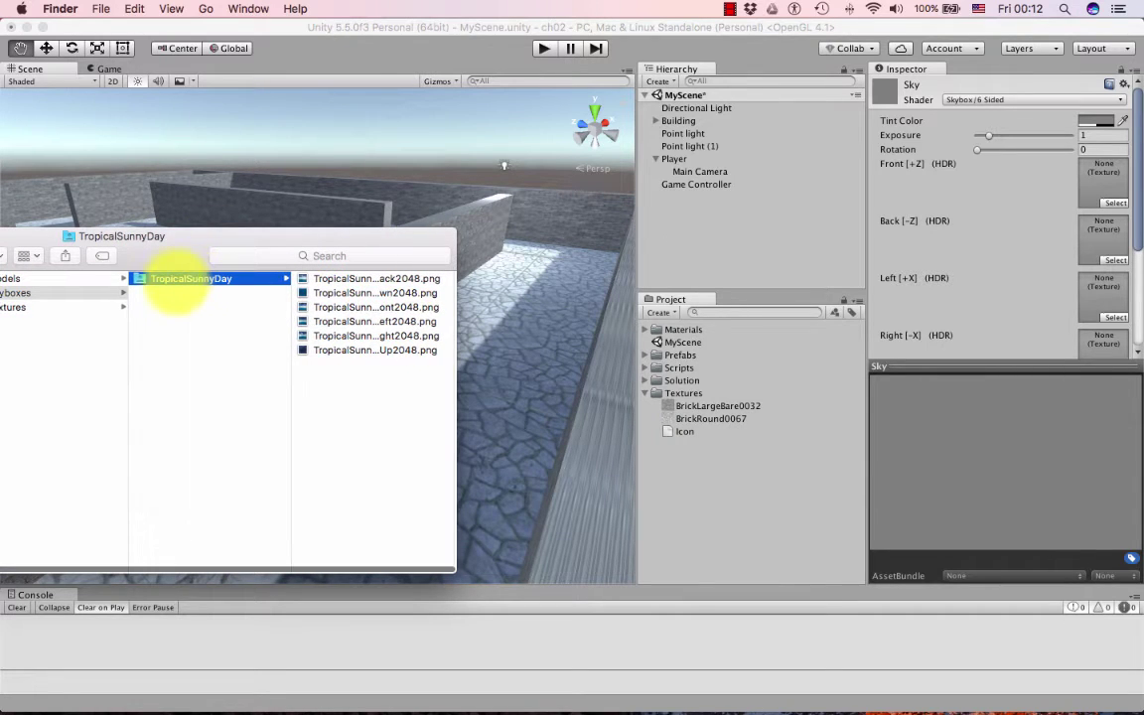
pyautogui.moveTo(171, 282); pyautogui.dragTo(687, 407)
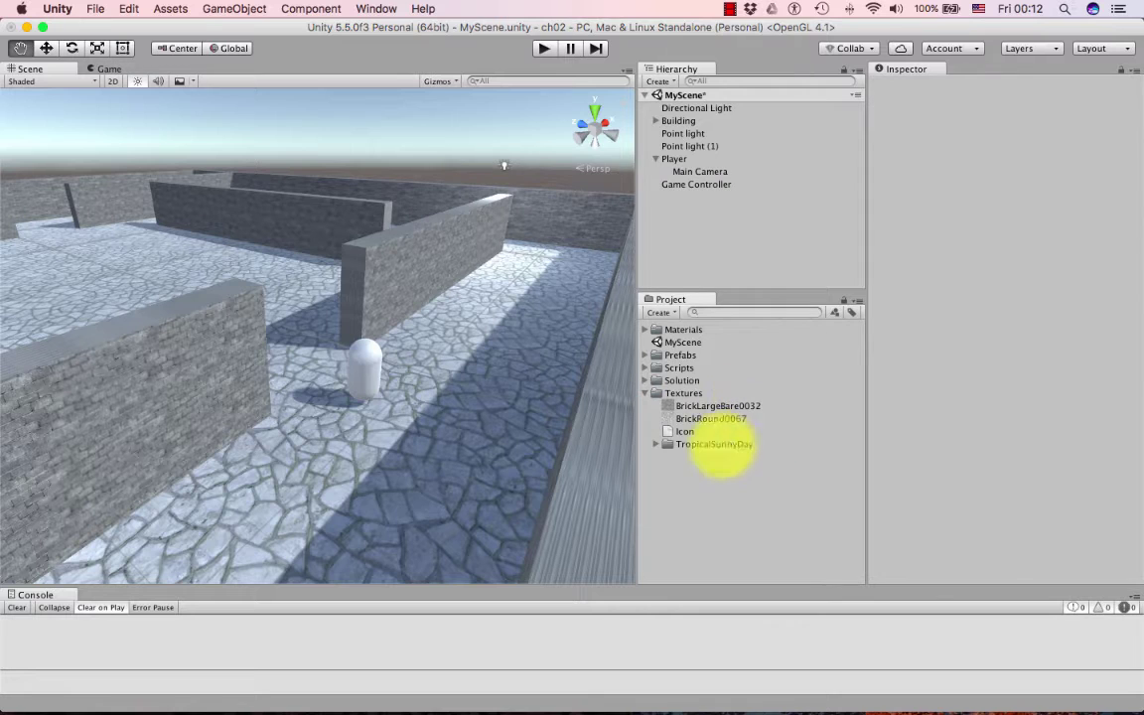
# Step: Expand the TropicalSunnyDay folder and preview its Back, Down, Front, Left and Right sky textures
pyautogui.click(656, 444)
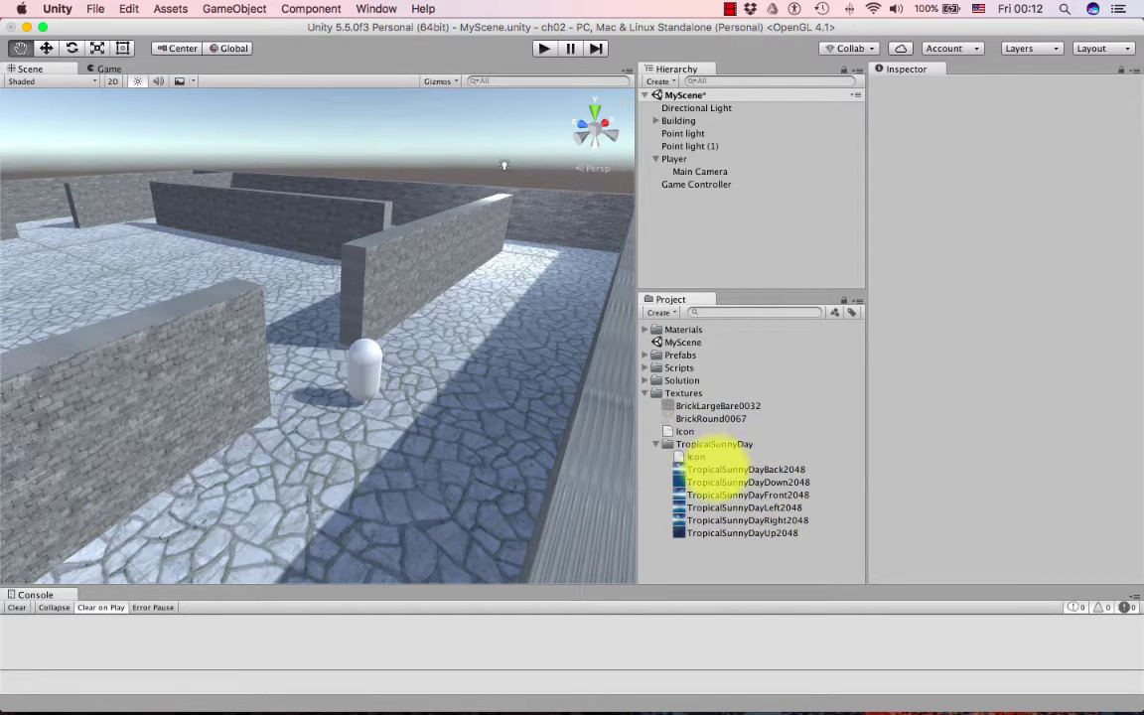
pyautogui.click(709, 468)
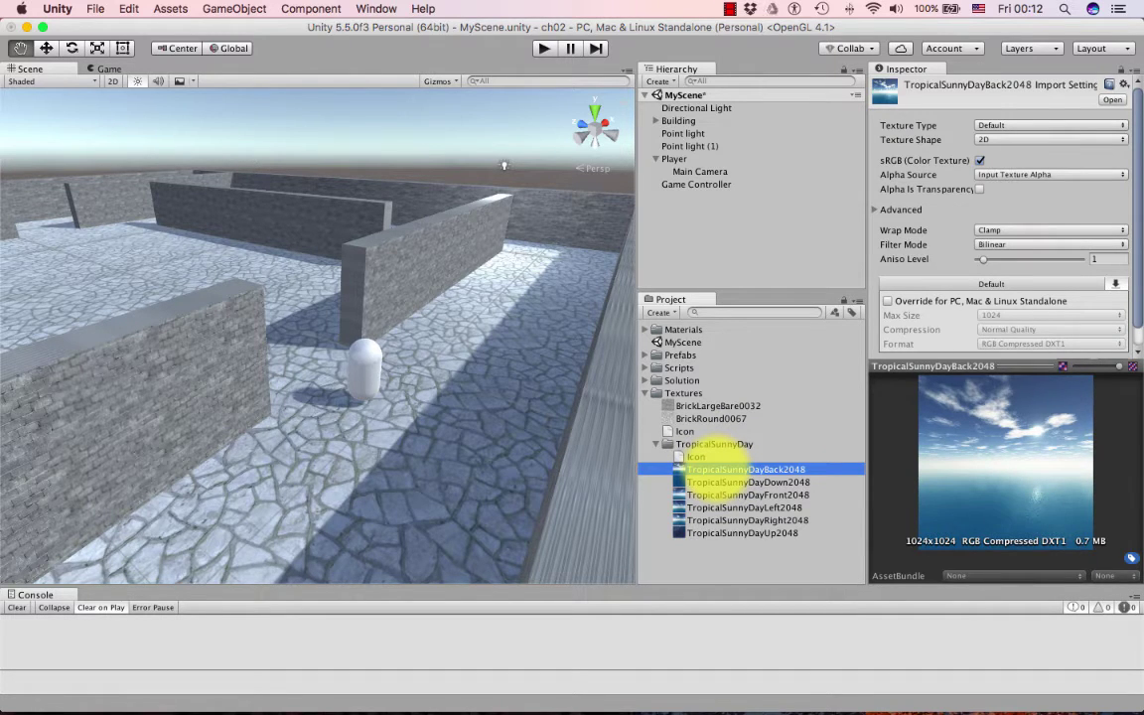
pyautogui.press('Down')
pyautogui.press('Up')
pyautogui.press('Down')
pyautogui.press('Down')
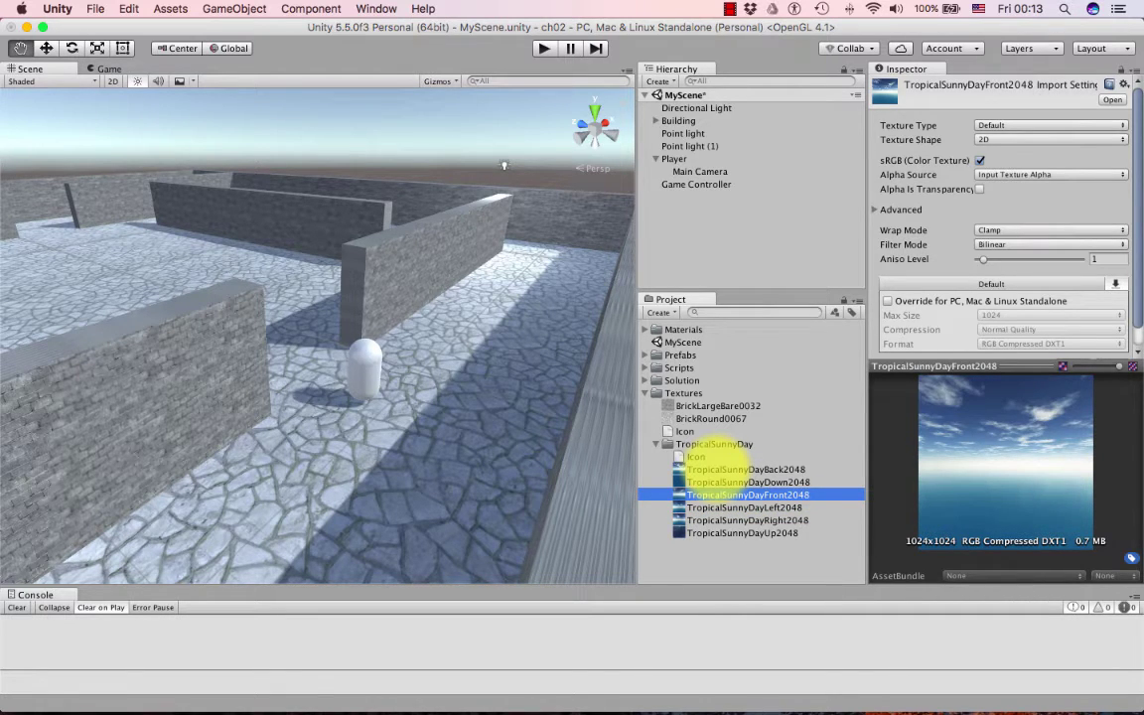
pyautogui.press('Down')
pyautogui.press('Down')
pyautogui.press('Up')
pyautogui.press('Up')
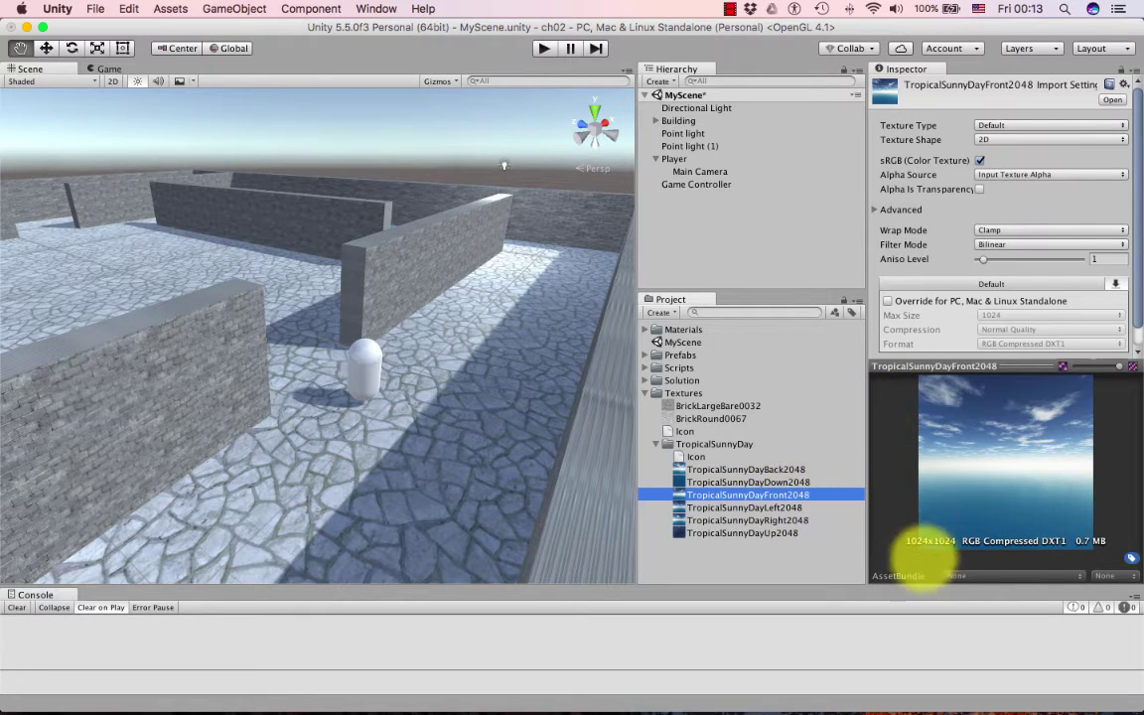
# Step: Compare the previews of TropicalSunnyDayLeft2048 and TropicalSunnyDayFront2048, check TropicalSunnyDayRight2048 and clear the selection
pyautogui.click(764, 507)
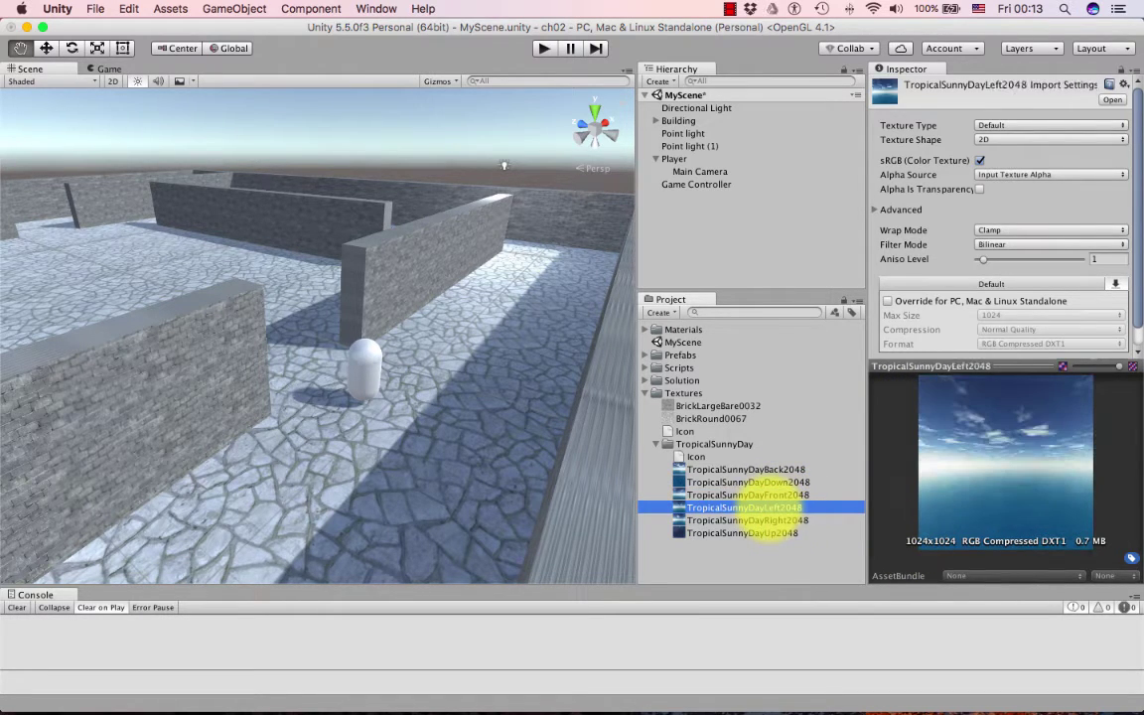
pyautogui.click(760, 508)
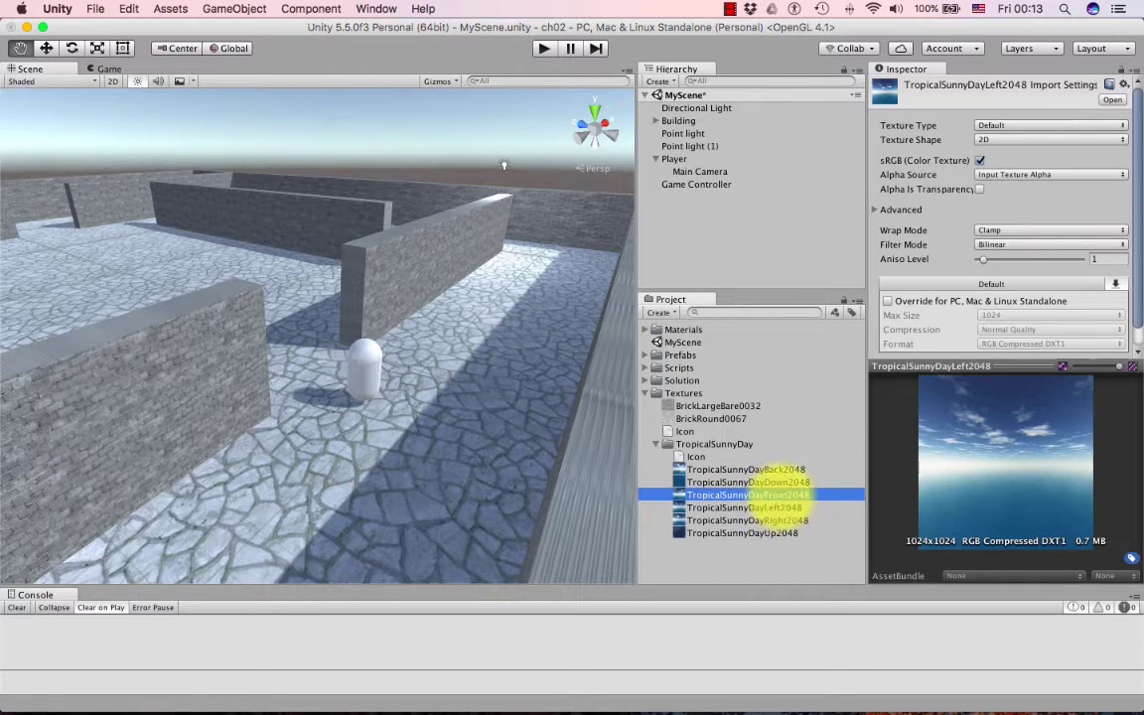
pyautogui.click(773, 494)
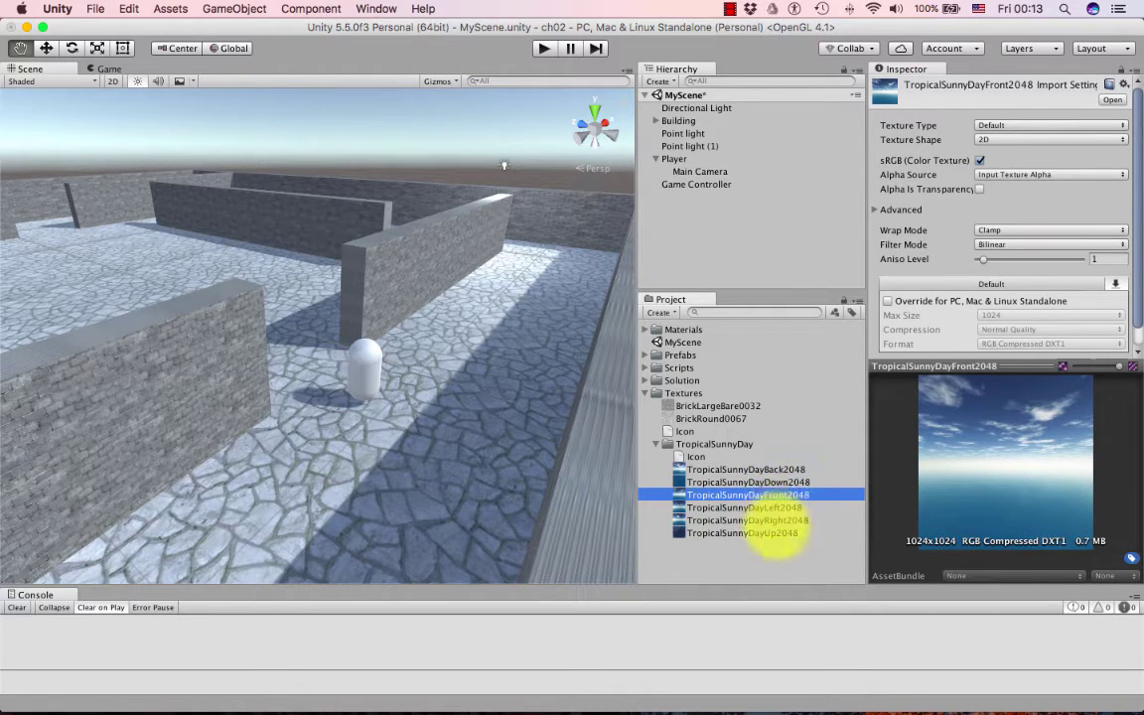
pyautogui.click(778, 521)
pyautogui.keyDown('super'); pyautogui.click(780, 523); pyautogui.keyUp('super')
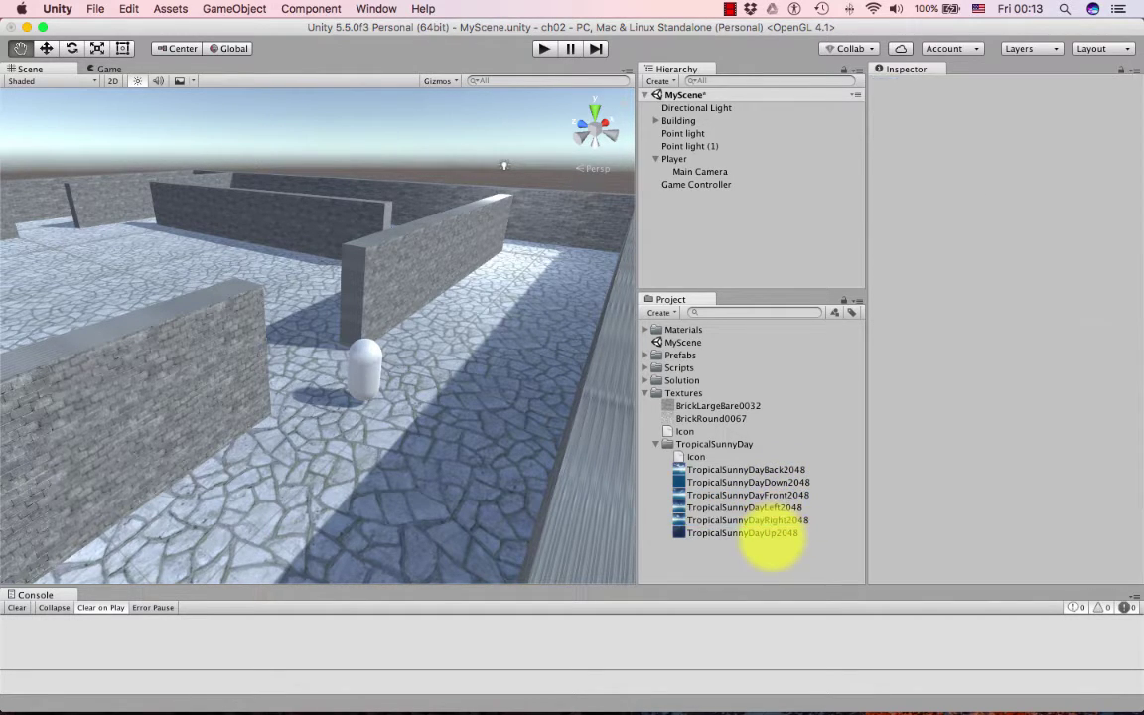
# Step: Compare the previews of the TropicalSunnyDay Left, Front and Back 2048 textures
pyautogui.click(745, 507)
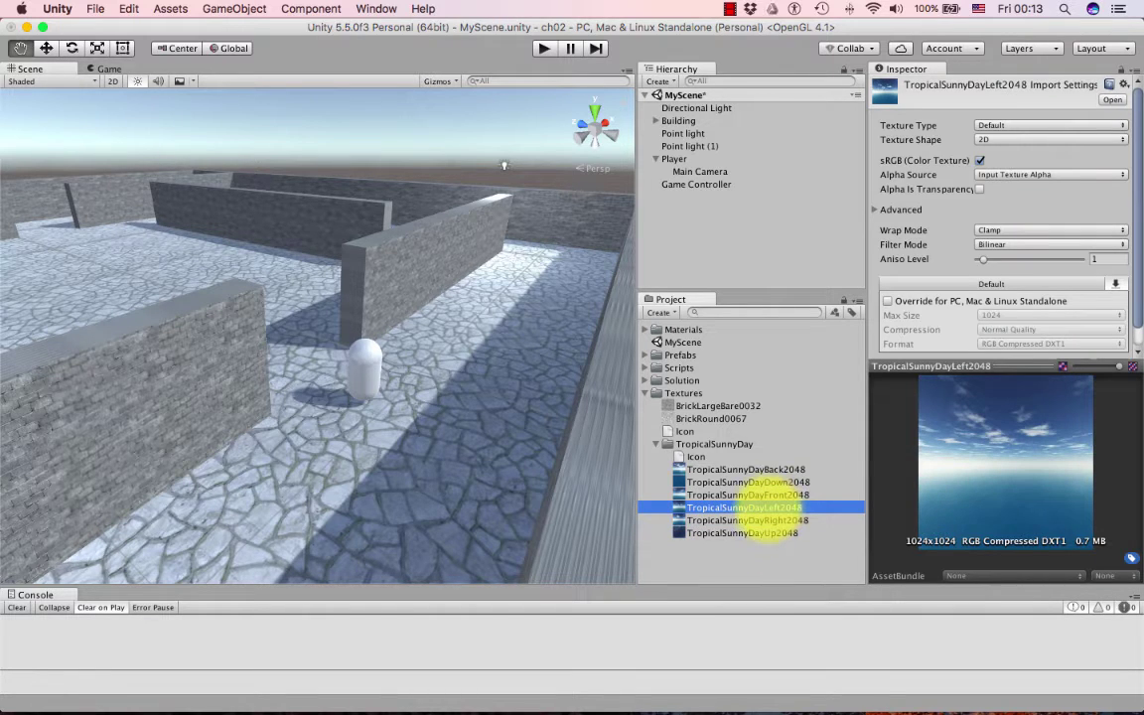
pyautogui.press('Up')
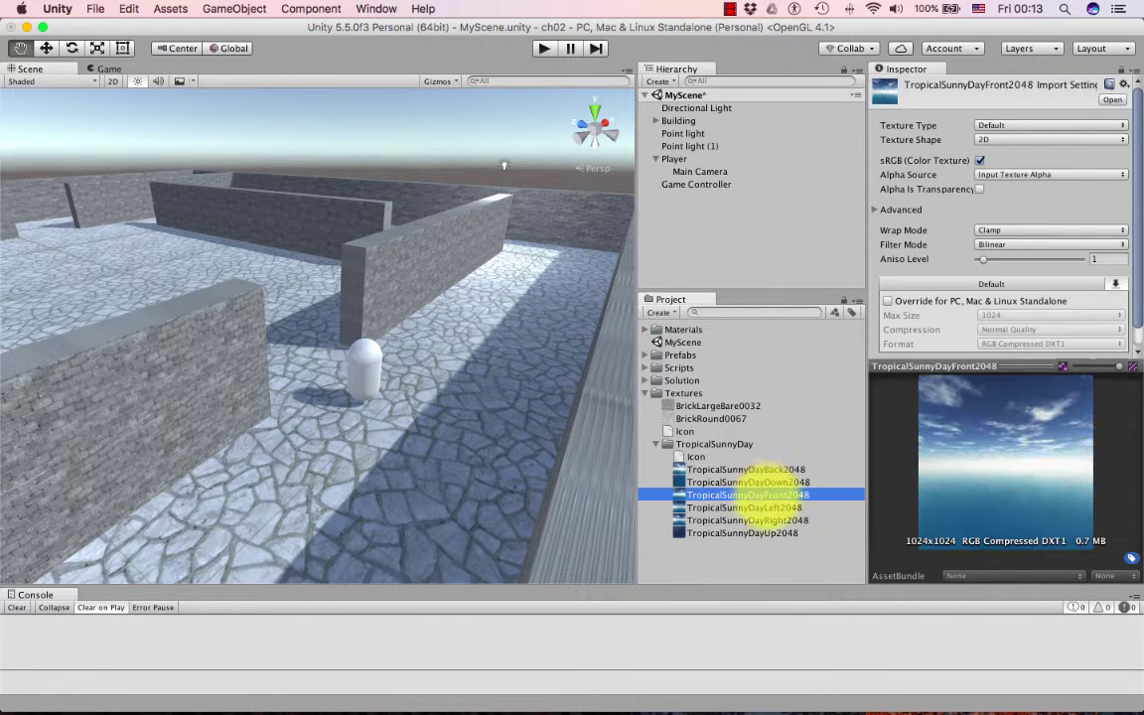
pyautogui.press('Up')
pyautogui.press('Up')
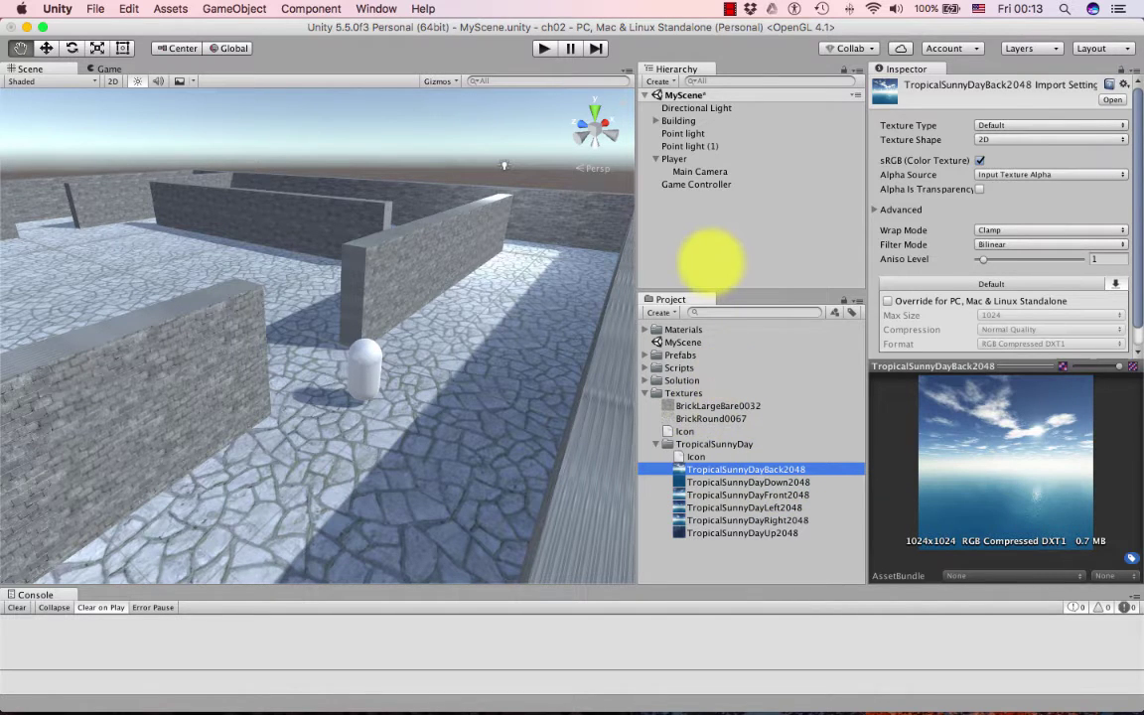
# Step: Open the Sky material and assign the TropicalSunnyDay Front, Back and Left textures to its Front, Back and Left slots
pyautogui.click(645, 329)
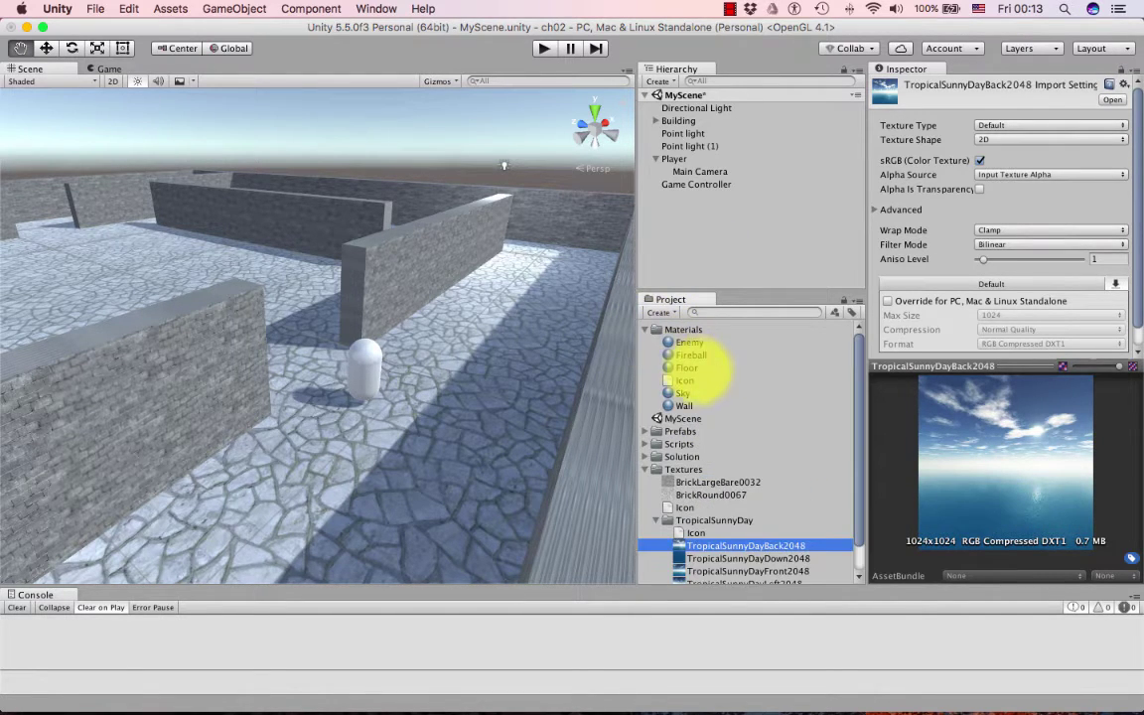
pyautogui.click(707, 392)
pyautogui.scroll(-1, 745, 416)
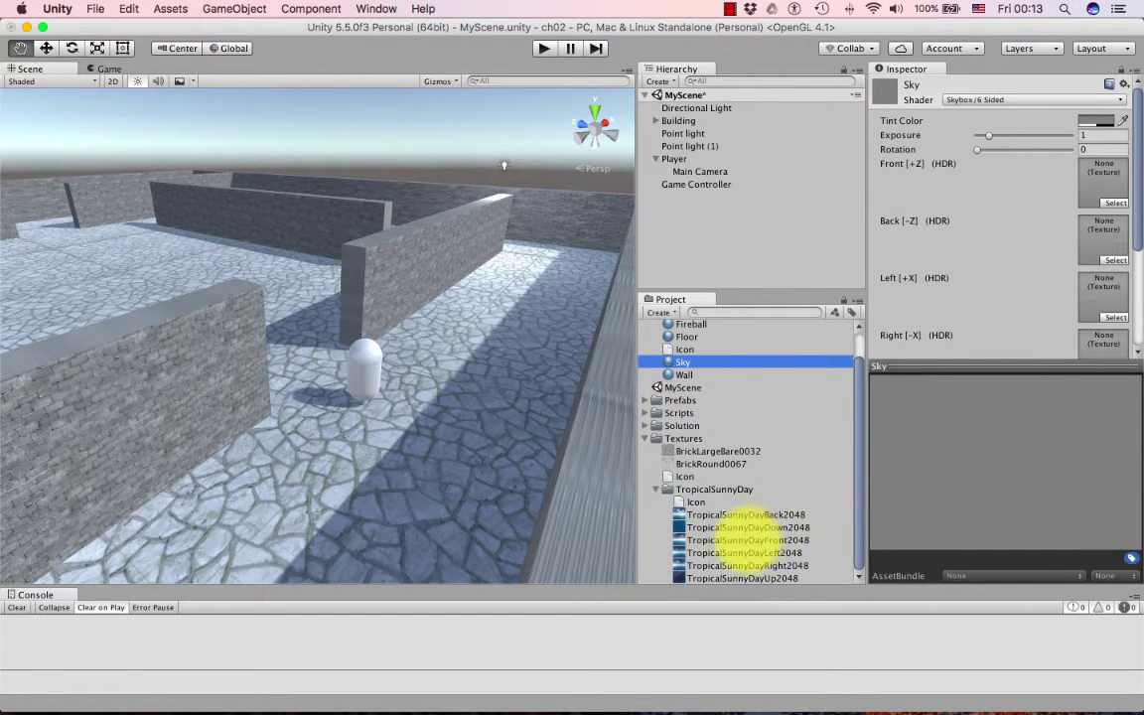
pyautogui.moveTo(740, 540); pyautogui.dragTo(1091, 181)
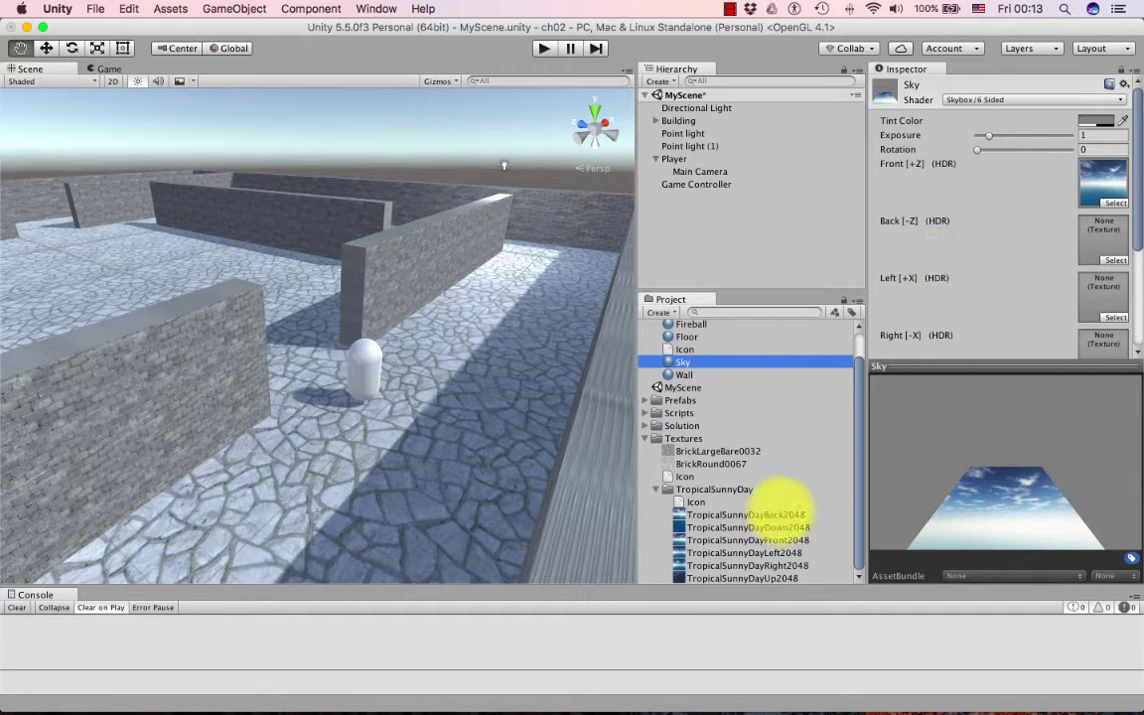
pyautogui.moveTo(775, 514); pyautogui.dragTo(1100, 239)
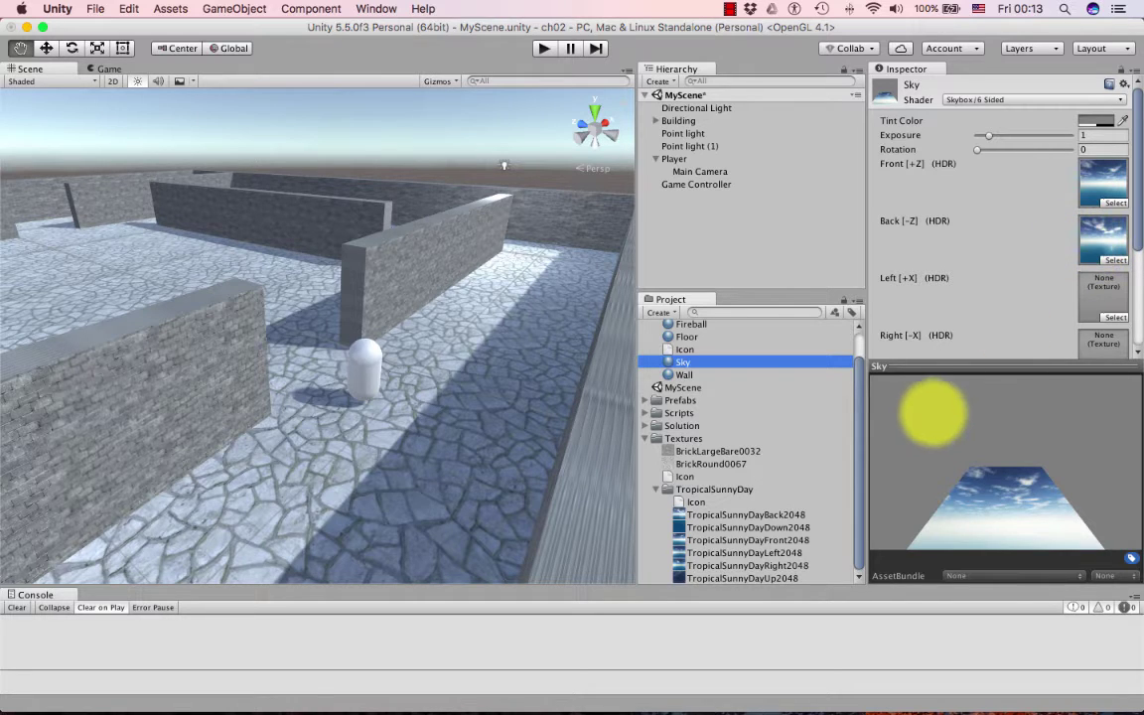
pyautogui.moveTo(780, 553); pyautogui.dragTo(1092, 294)
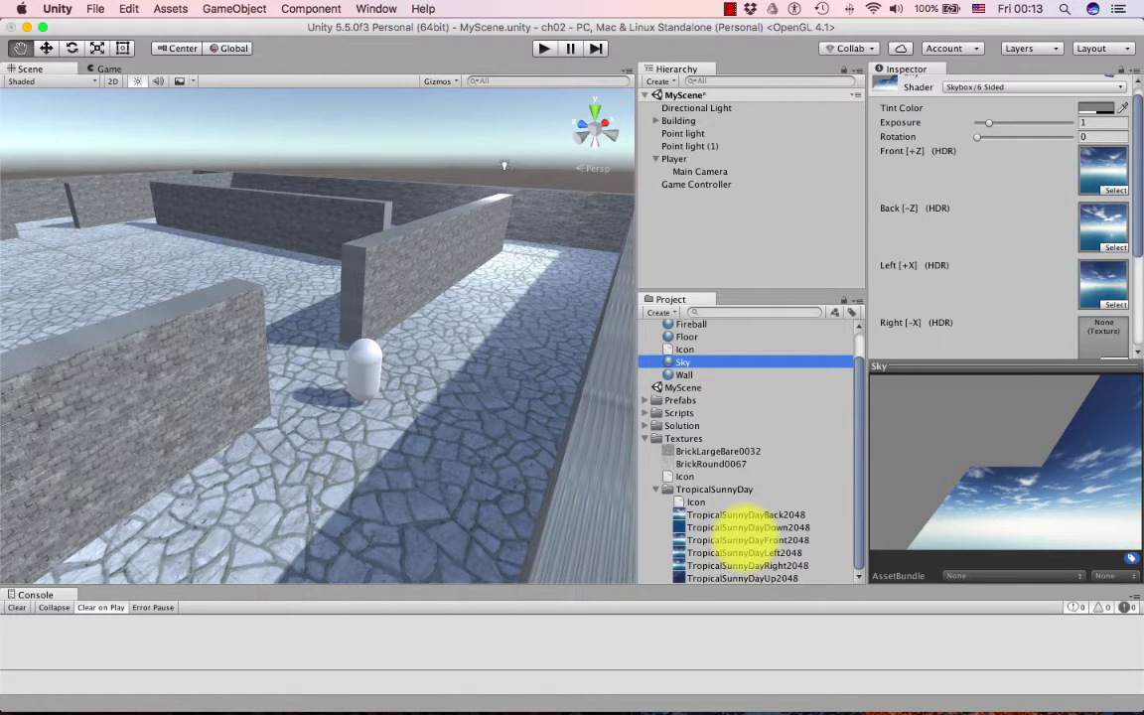
# Step: Assign the TropicalSunnyDay Right, Up and Down textures to the Sky material's Right, Up and Down slots and check the skybox preview
pyautogui.moveTo(763, 565); pyautogui.dragTo(1097, 220)
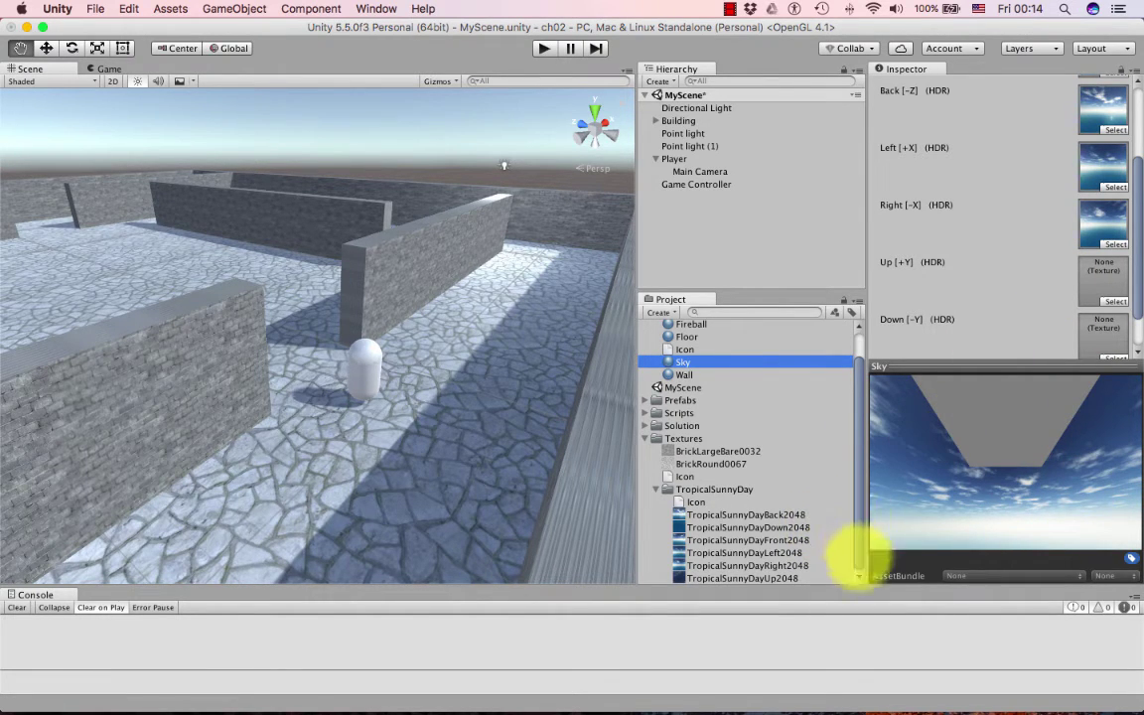
pyautogui.moveTo(766, 577); pyautogui.dragTo(1089, 287)
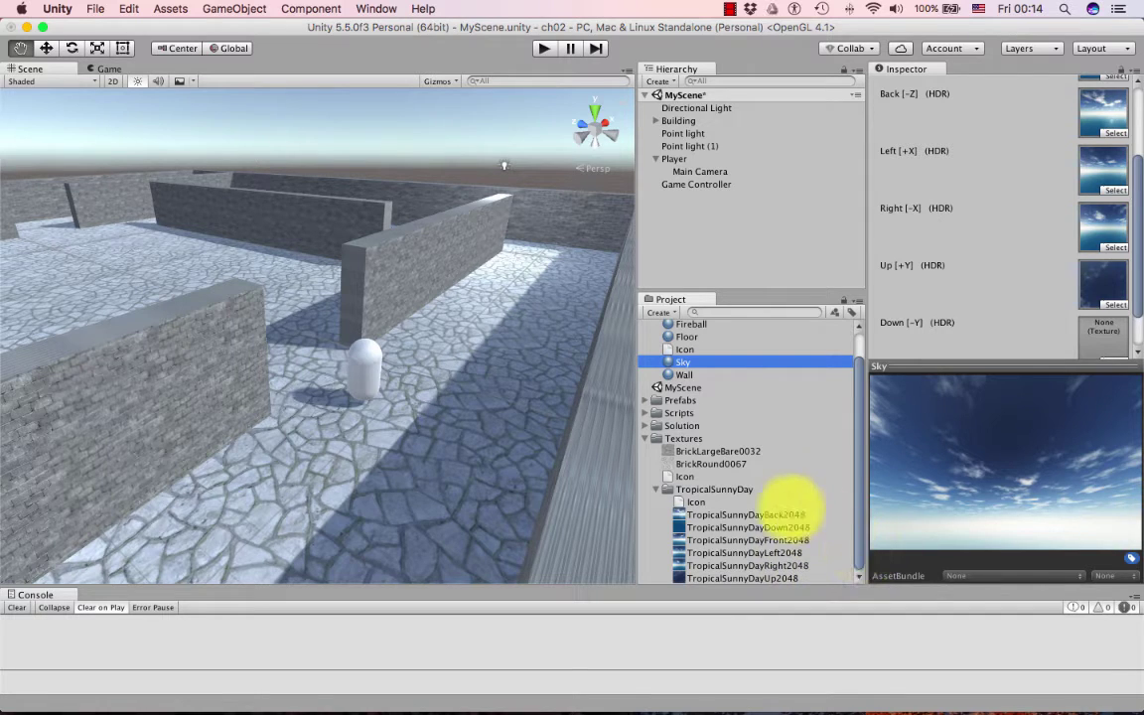
pyautogui.moveTo(779, 526); pyautogui.dragTo(1099, 337)
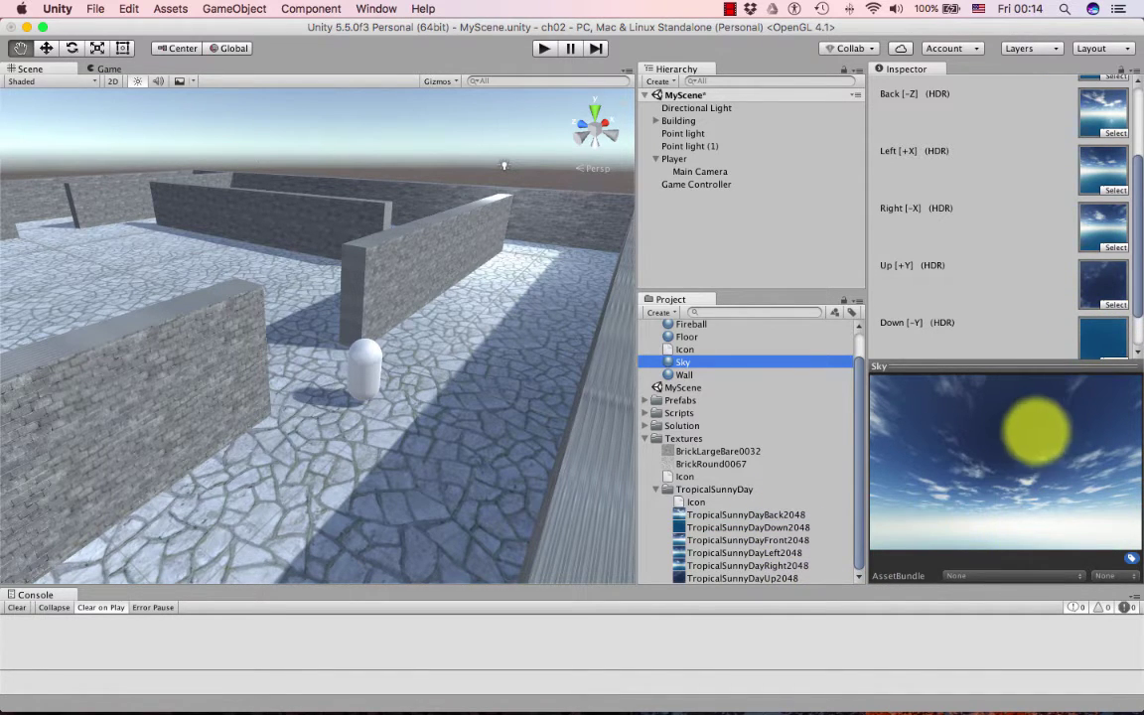
pyautogui.moveTo(1111, 501); pyautogui.dragTo(1020, 441)
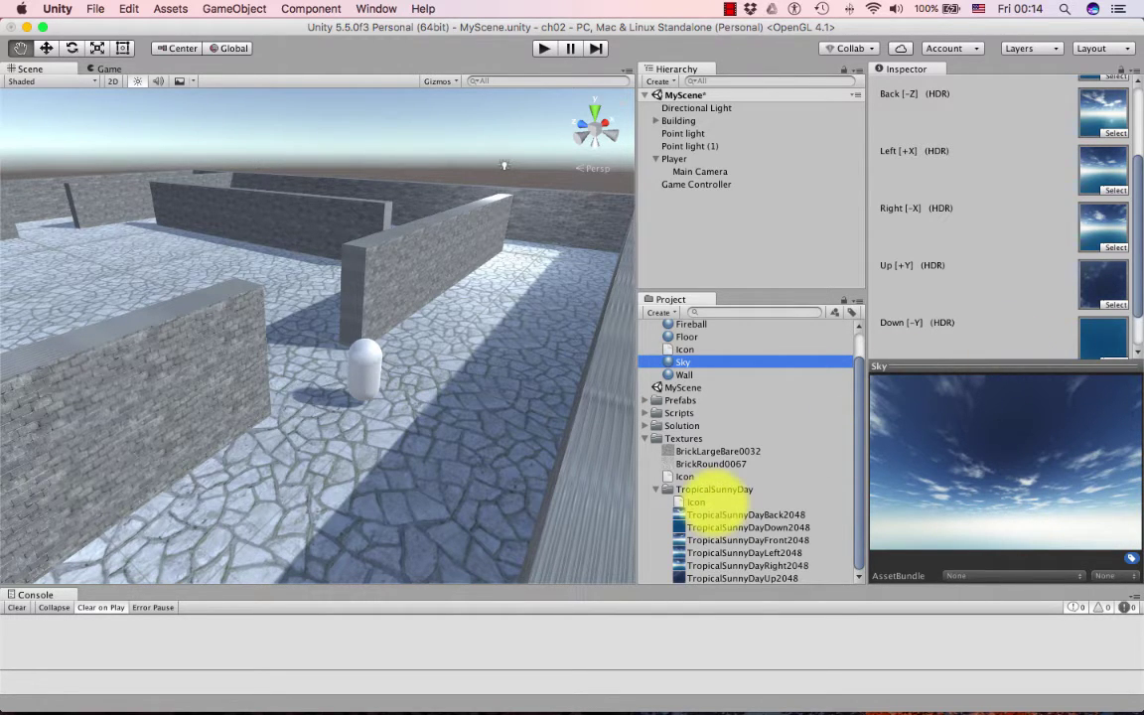
pyautogui.scroll(2, 755, 447)
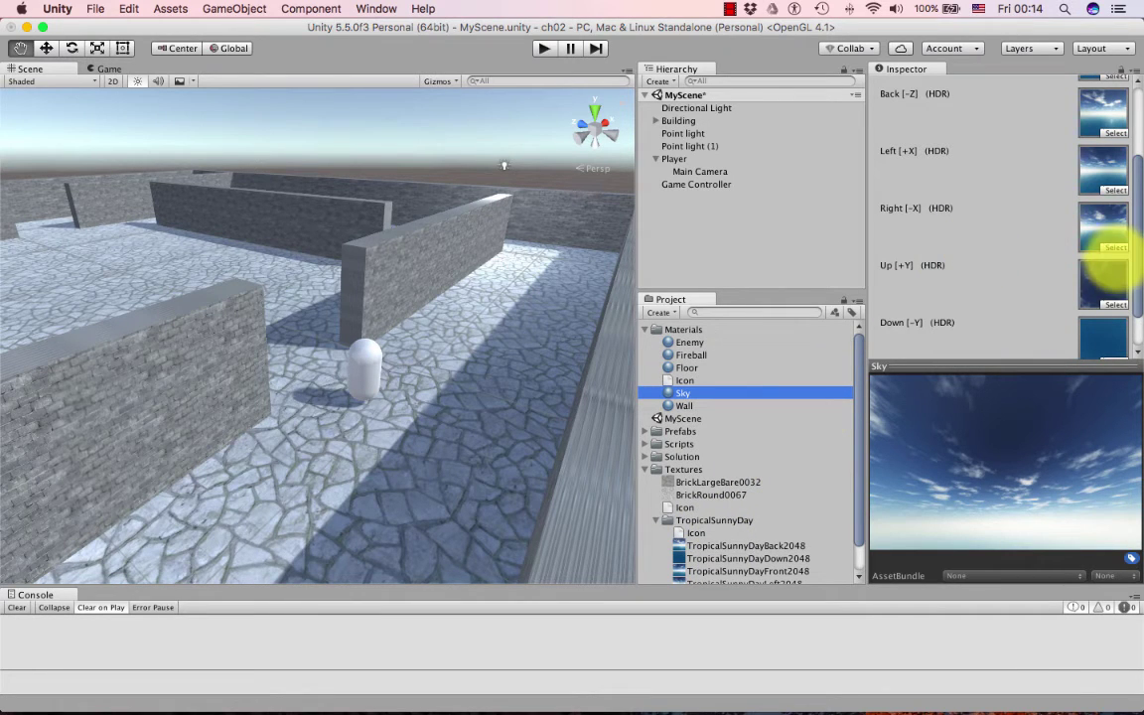
pyautogui.moveTo(1133, 278); pyautogui.dragTo(1129, 223)
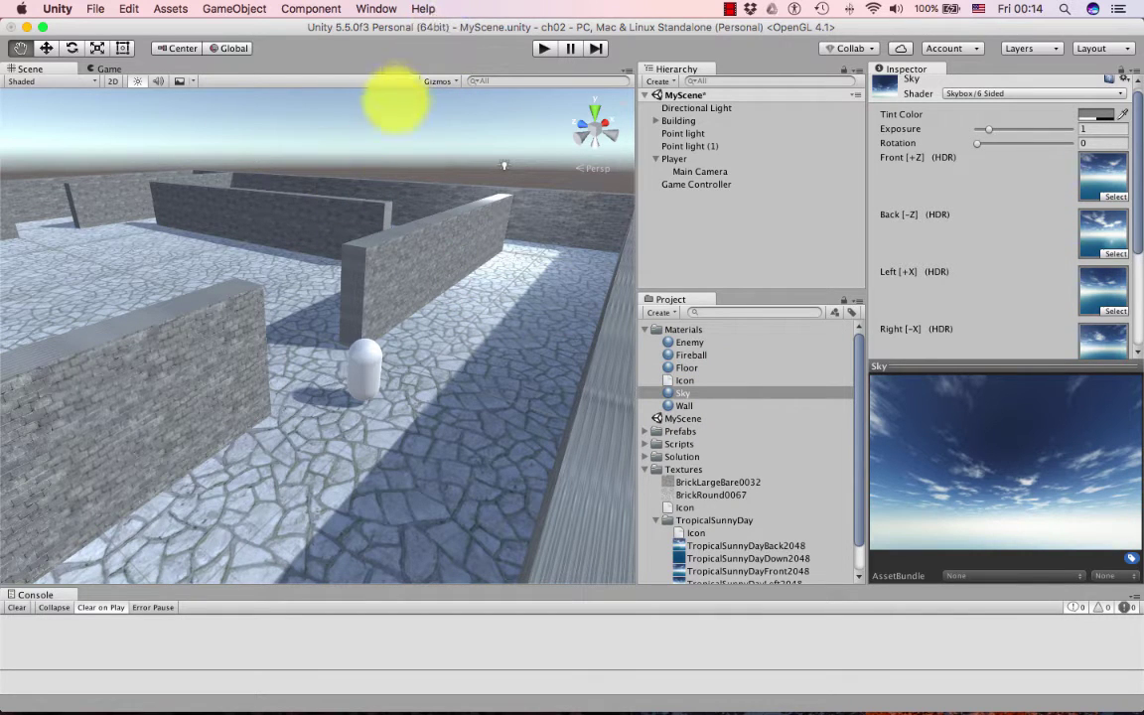
pyautogui.click(376, 12)
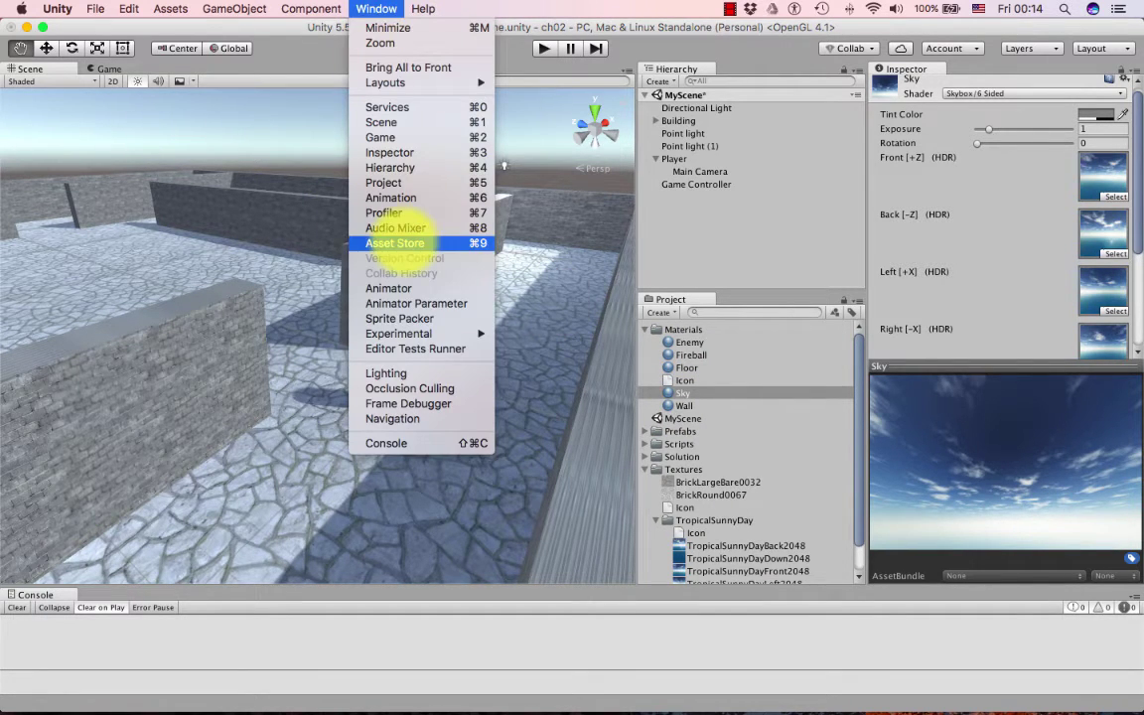
pyautogui.click(386, 374)
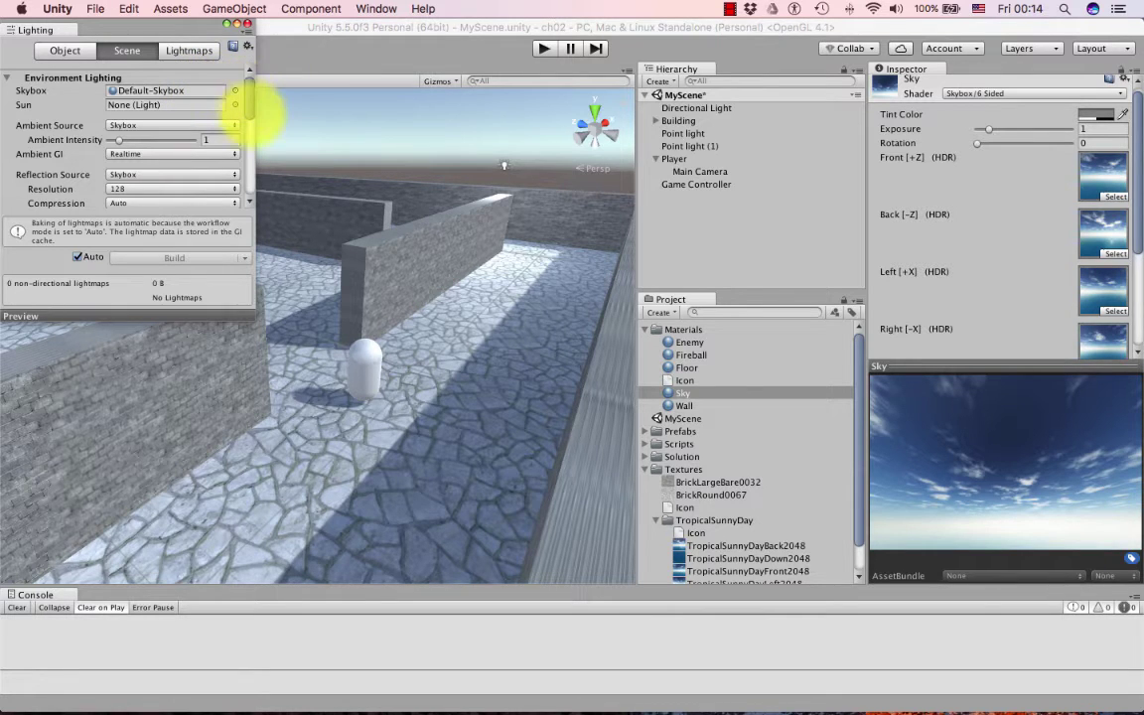
pyautogui.click(235, 90)
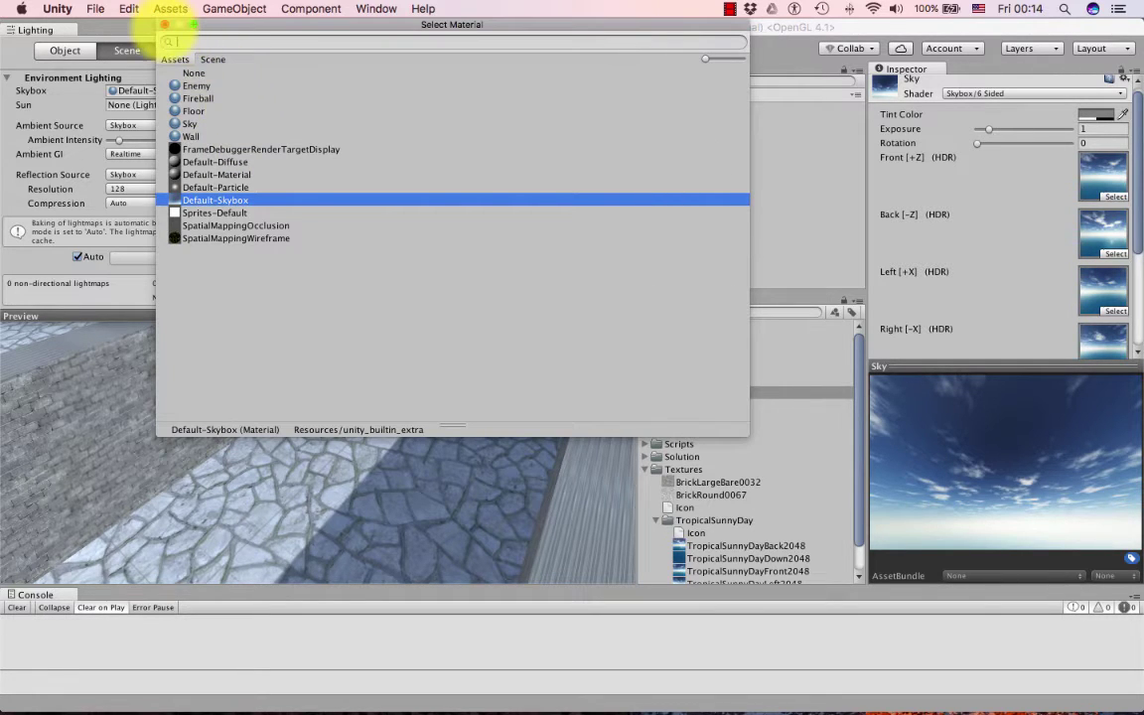
pyautogui.press('Escape')
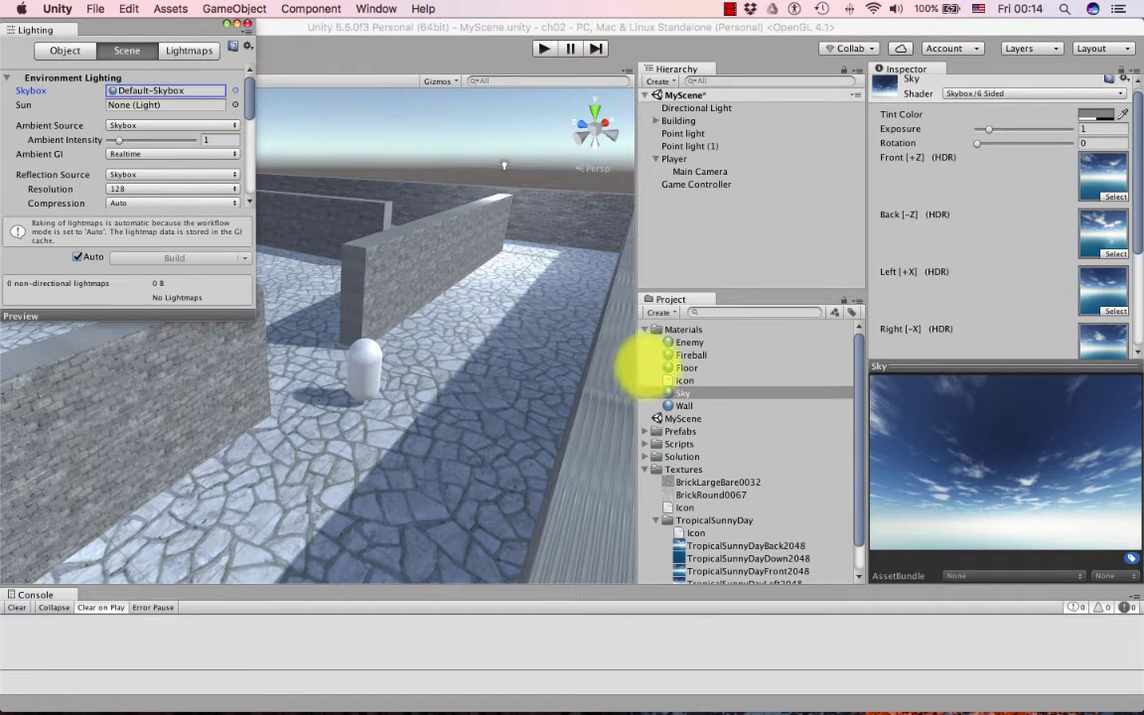
pyautogui.click(685, 393)
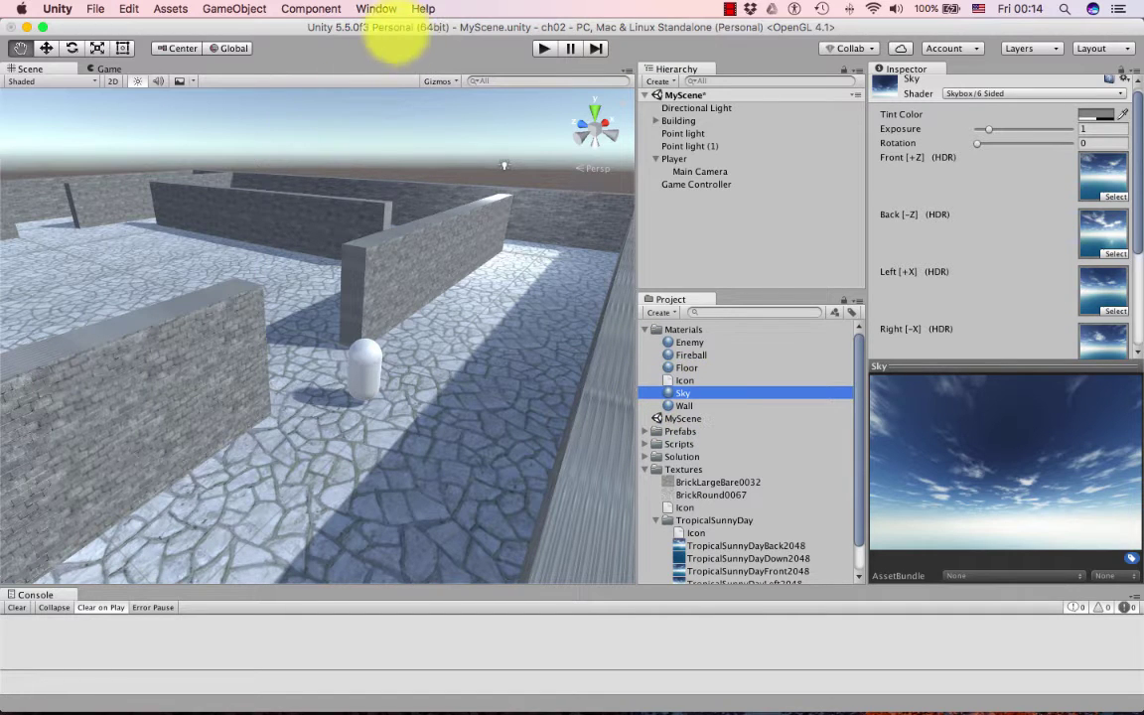
# Step: Set the scene's environment lighting skybox to the Sky material
pyautogui.click(377, 9)
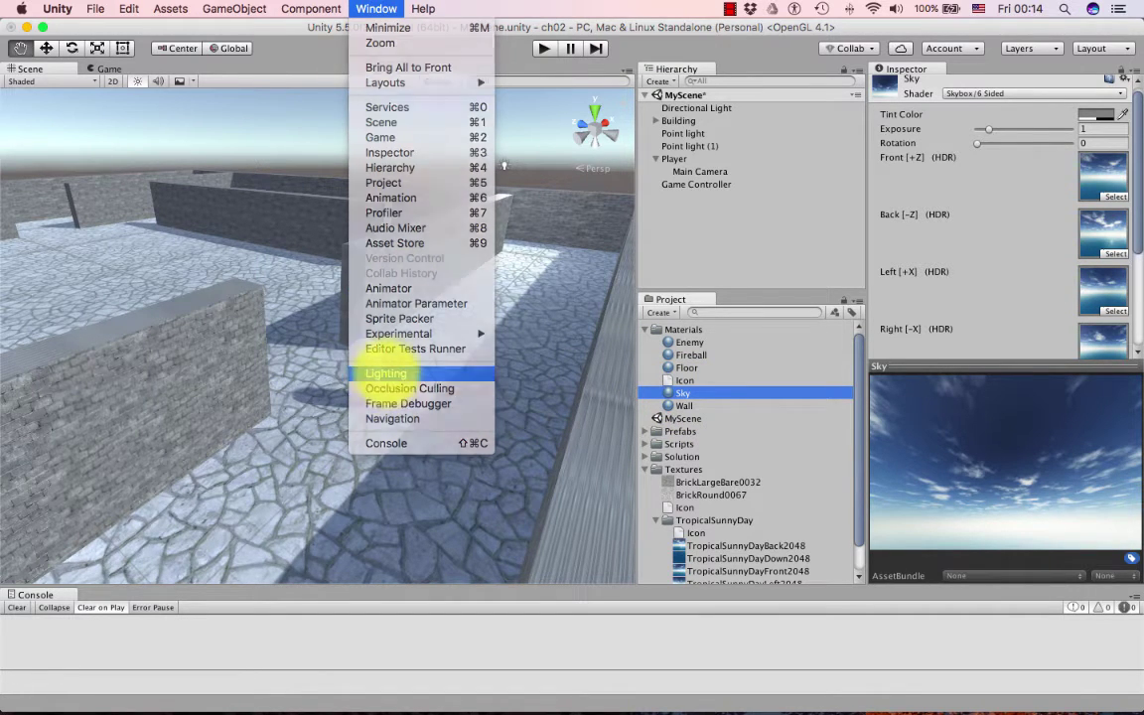
pyautogui.click(385, 373)
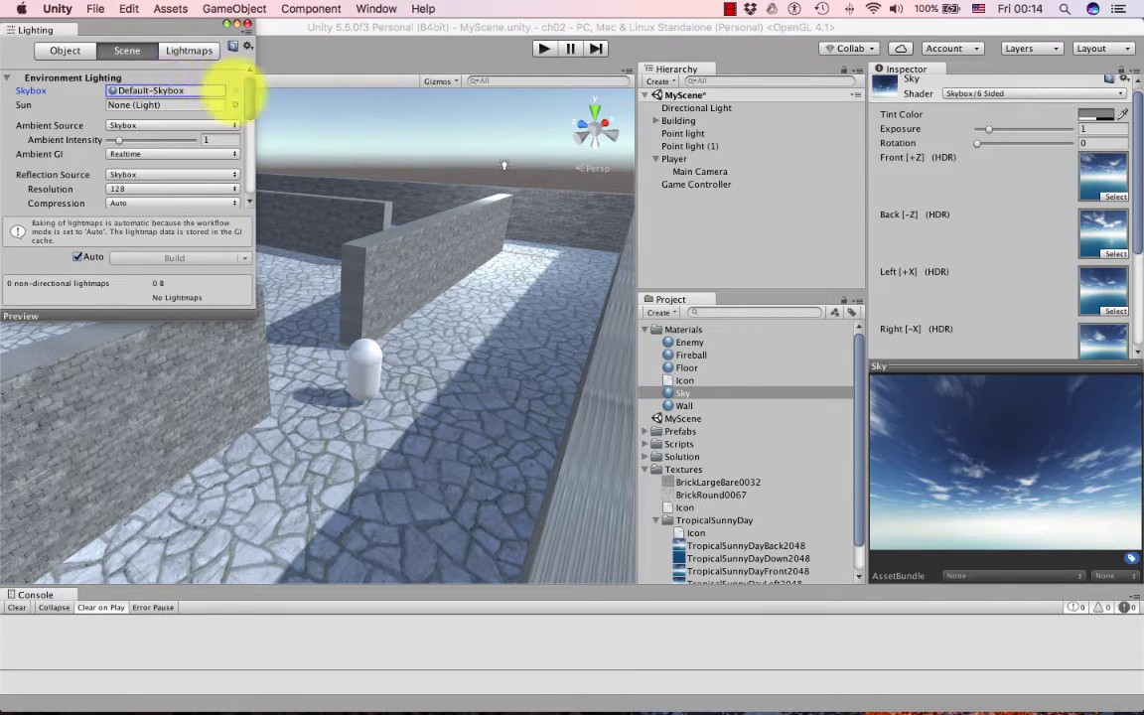
pyautogui.click(235, 90)
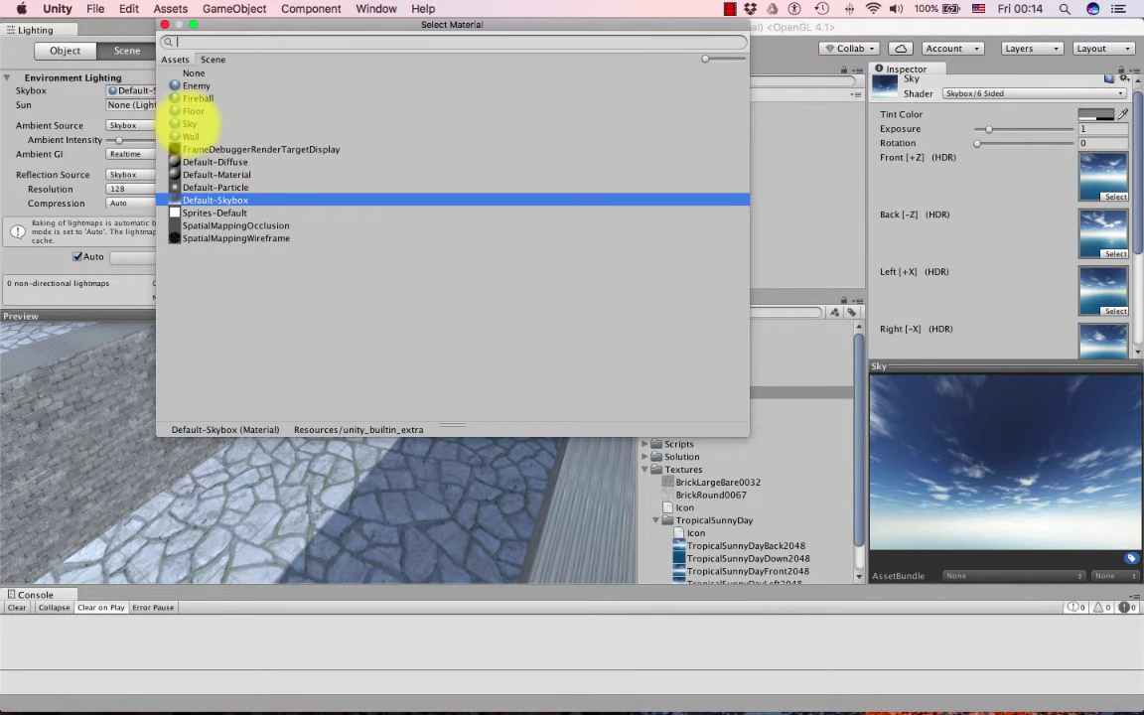
pyautogui.click(189, 123)
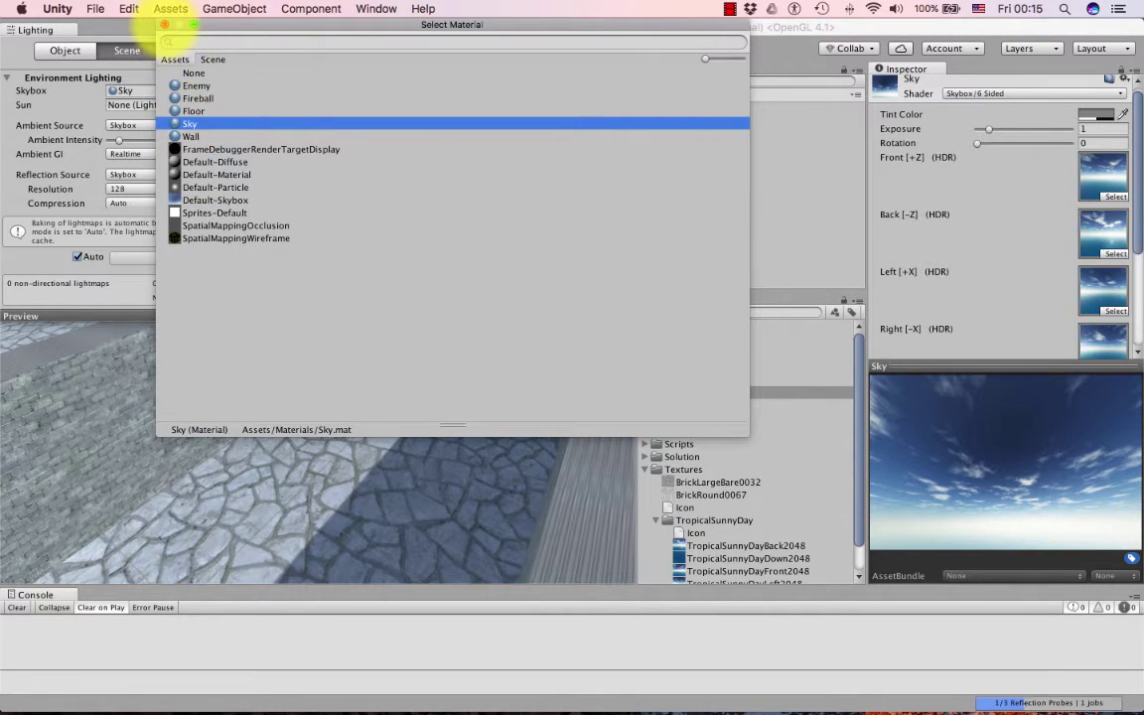
pyautogui.click(165, 24)
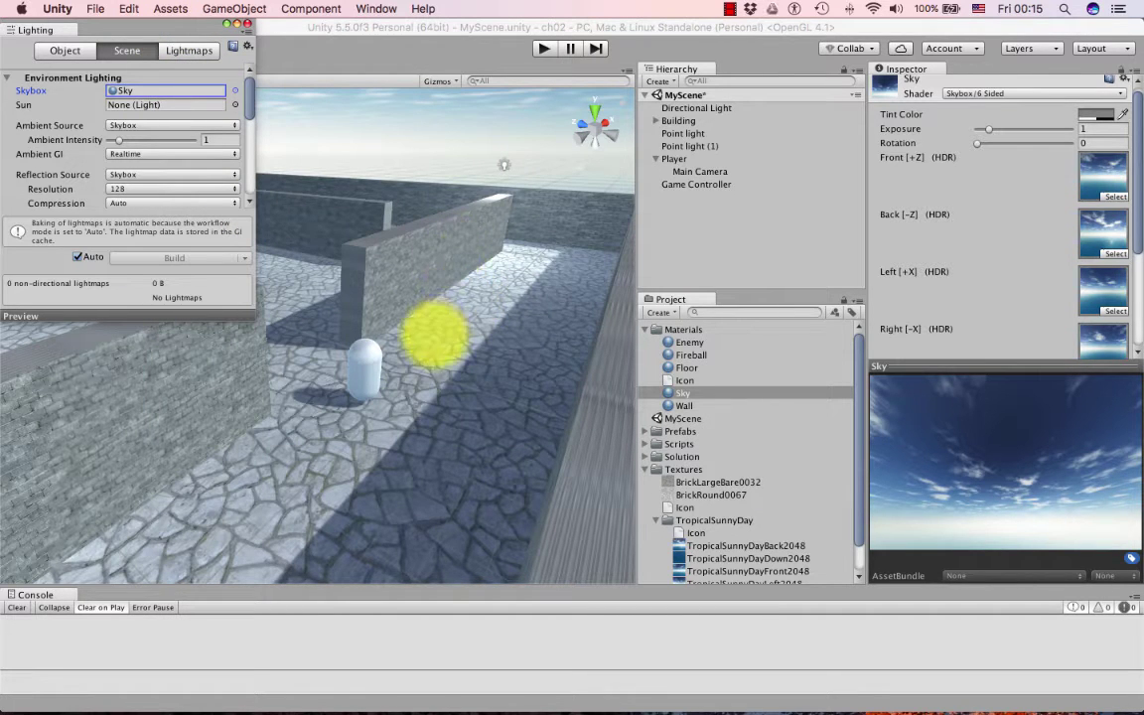
# Step: Examine the new skybox around the building from outside and above in the scene
pyautogui.moveTo(434, 337); pyautogui.dragTo(382, 357, button='right')
pyautogui.moveTo(358, 308); pyautogui.dragTo(230, 317, button='right')
pyautogui.moveTo(266, 217); pyautogui.dragTo(478, 265, button='right')
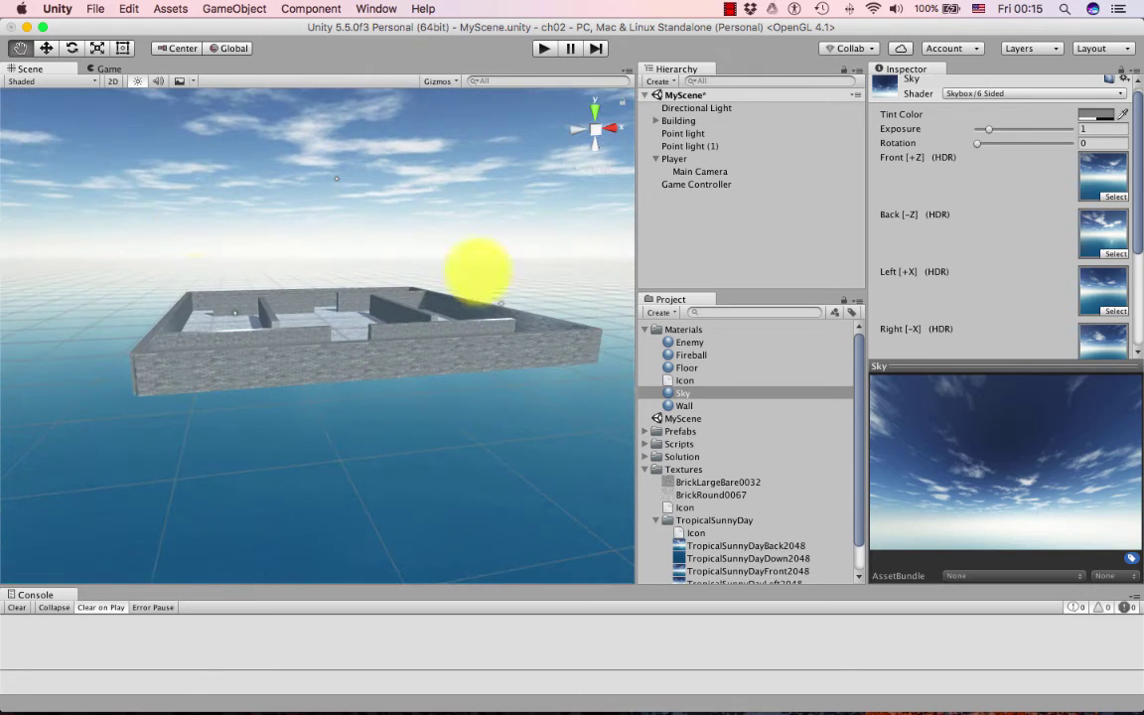
# Step: Inspect the import settings of TropicalSunnyDayBack2048 and review its Wrap Mode options, Repeat and Clamp
pyautogui.click(715, 545)
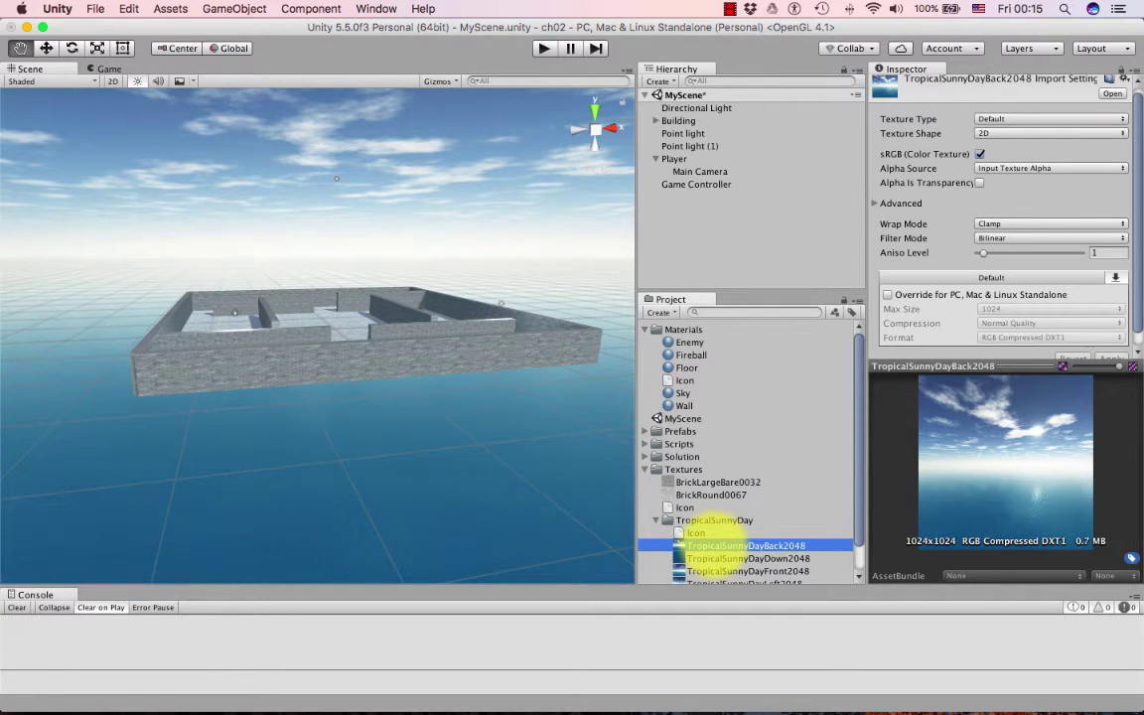
pyautogui.moveTo(184, 247); pyautogui.dragTo(218, 229, button='right')
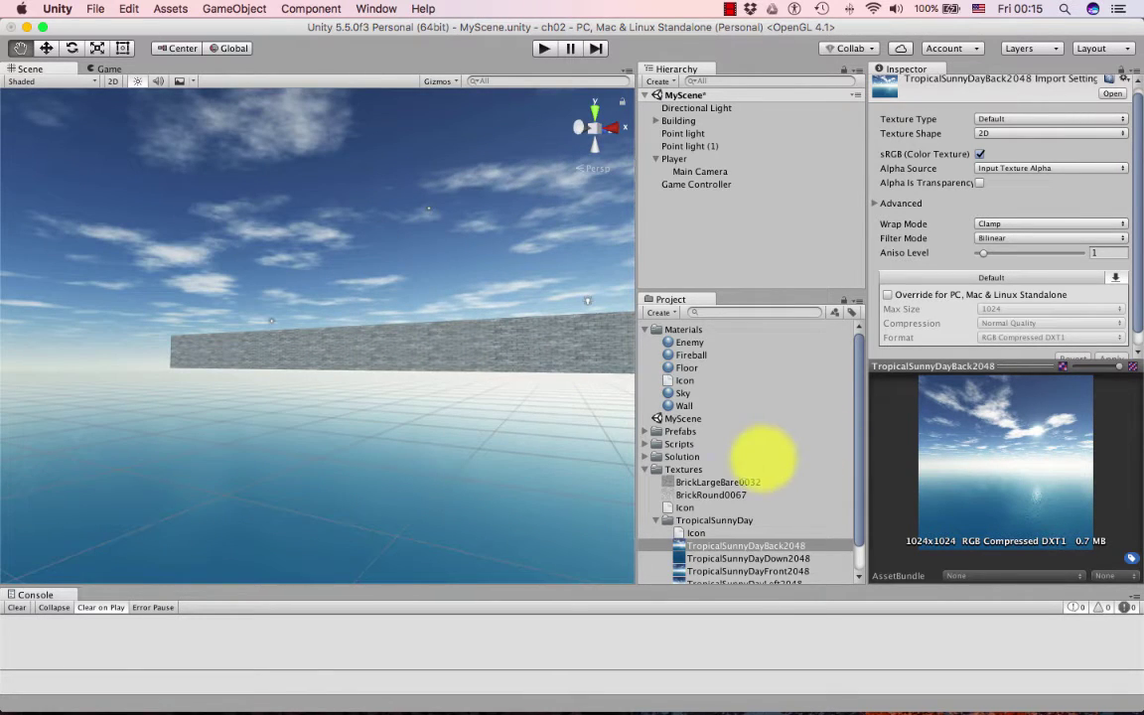
pyautogui.scroll(-2, 765, 437)
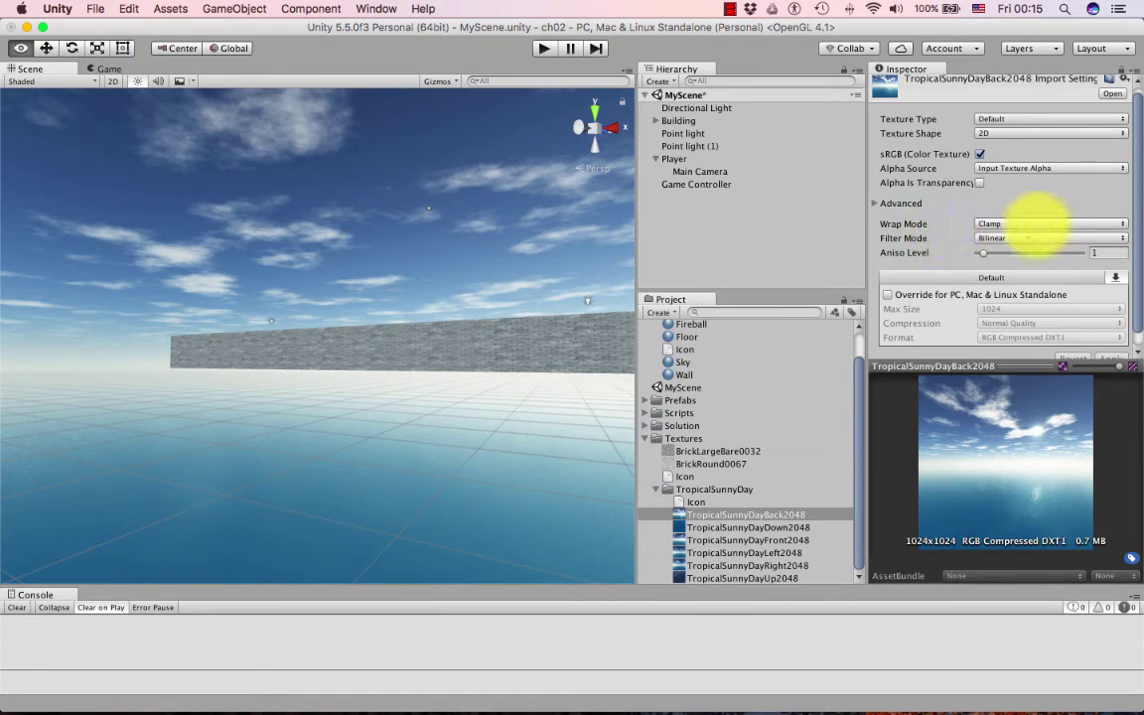
pyautogui.scroll(-1, 1087, 229)
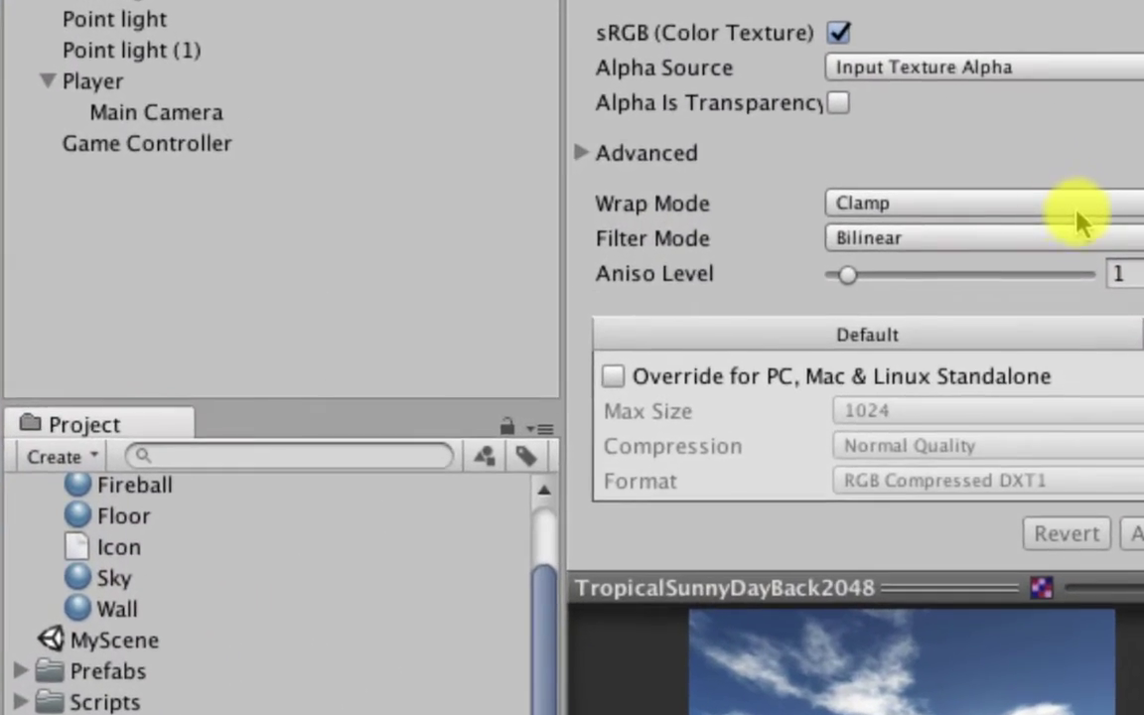
pyautogui.click(938, 206)
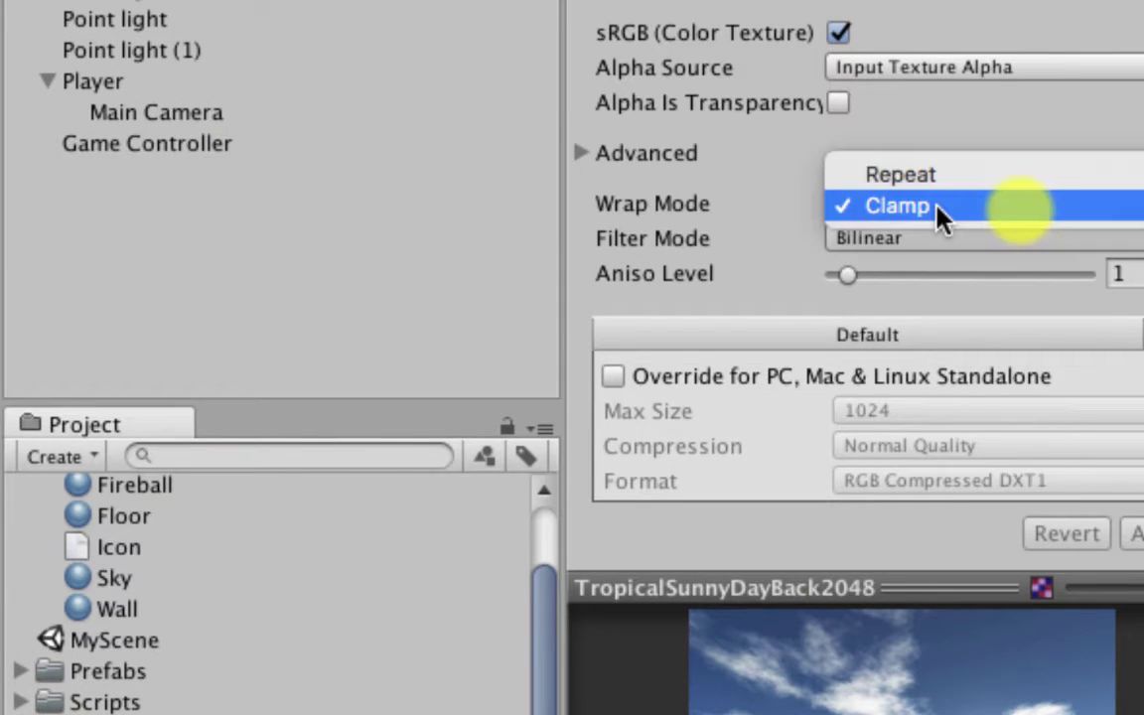
pyautogui.click(770, 214)
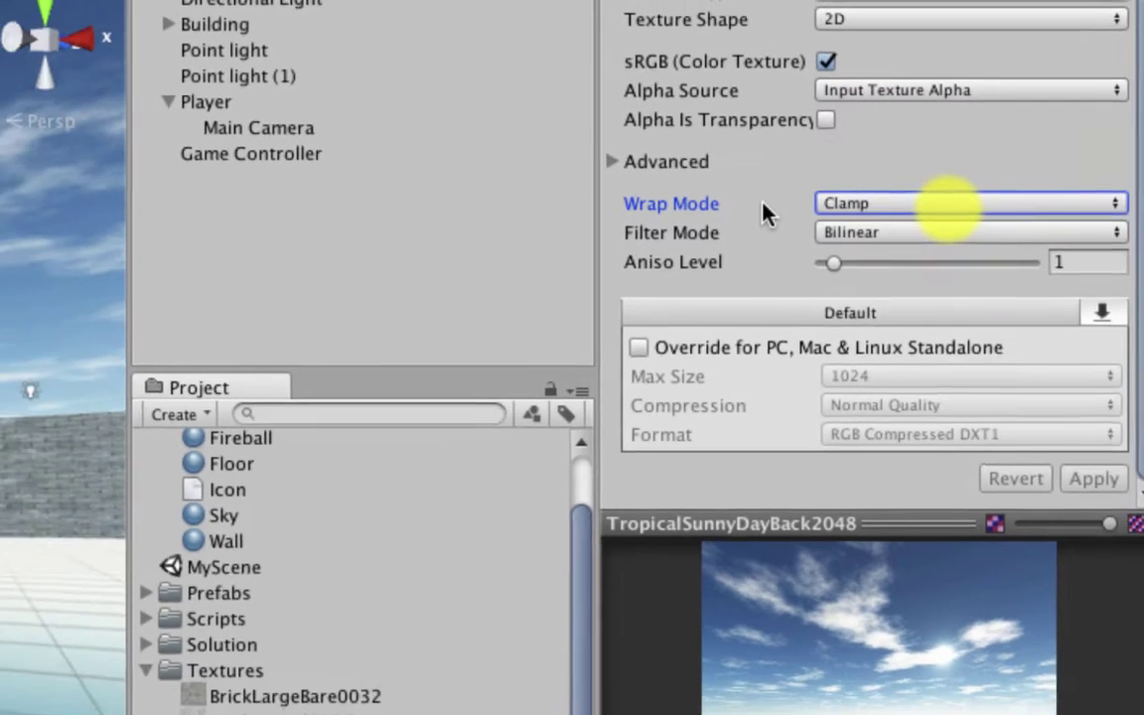
pyautogui.scroll(2, 889, 151)
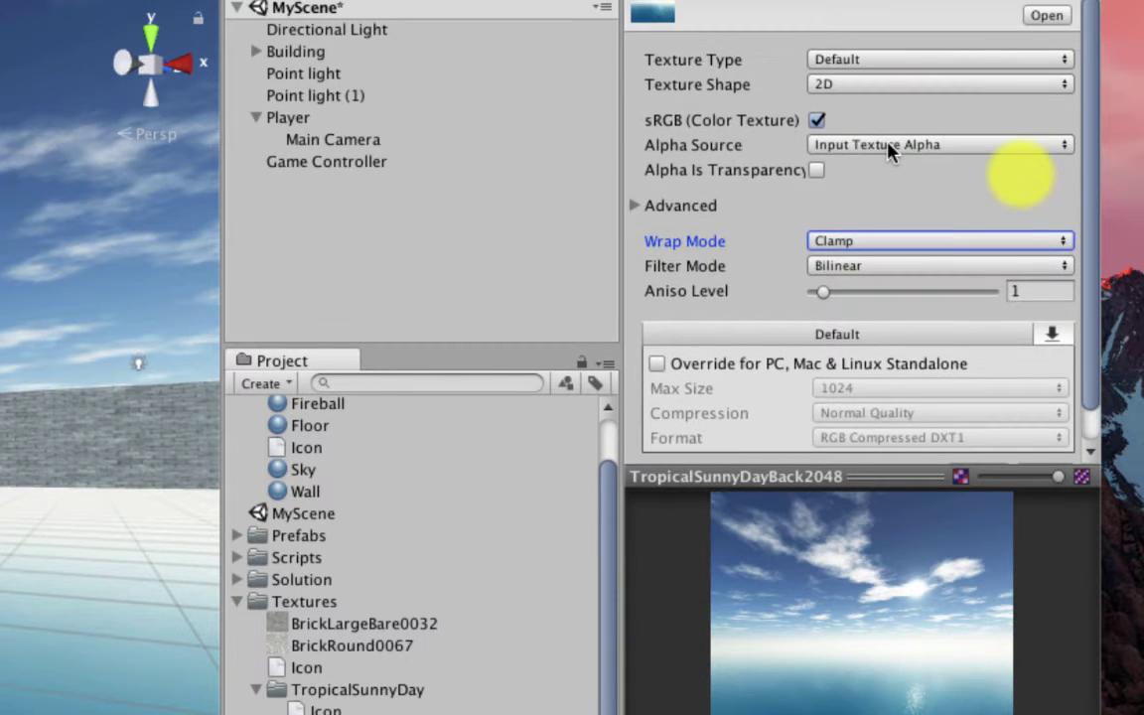
pyautogui.click(868, 247)
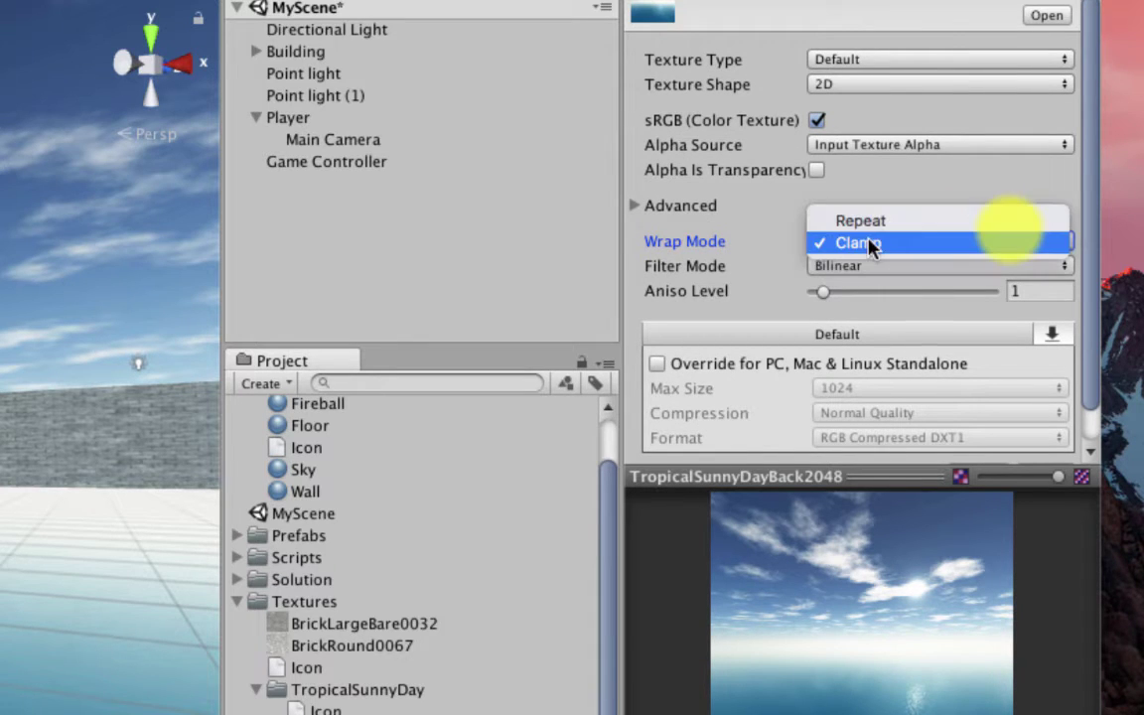
pyautogui.click(776, 251)
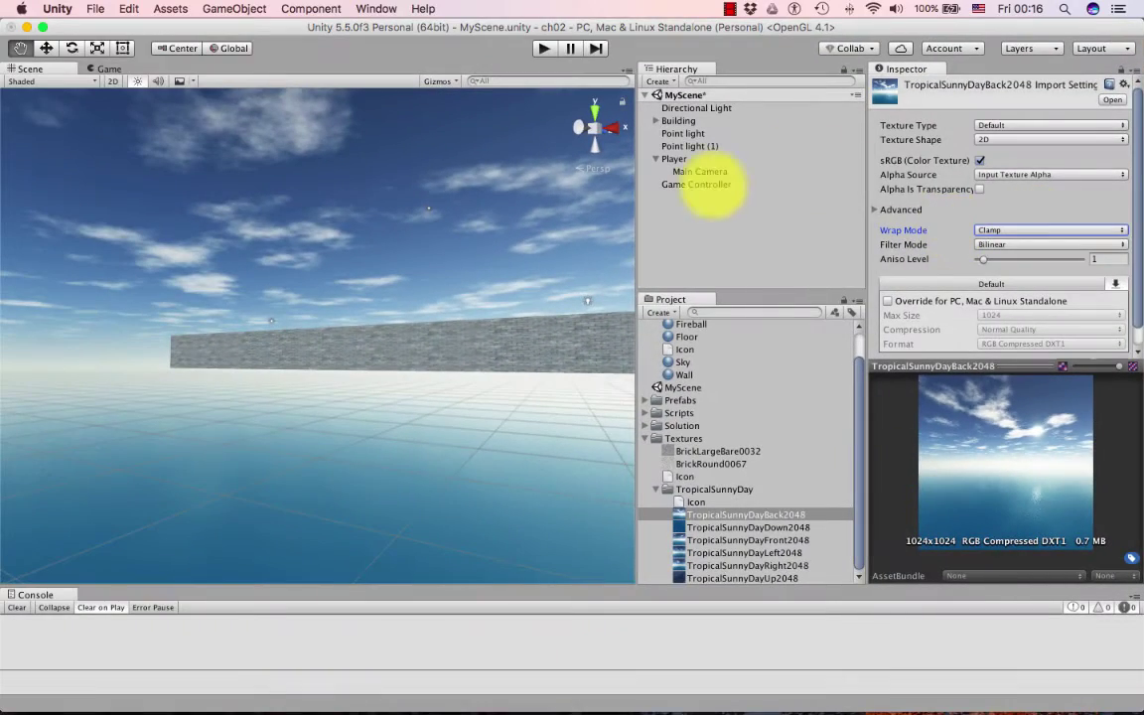
pyautogui.click(468, 317)
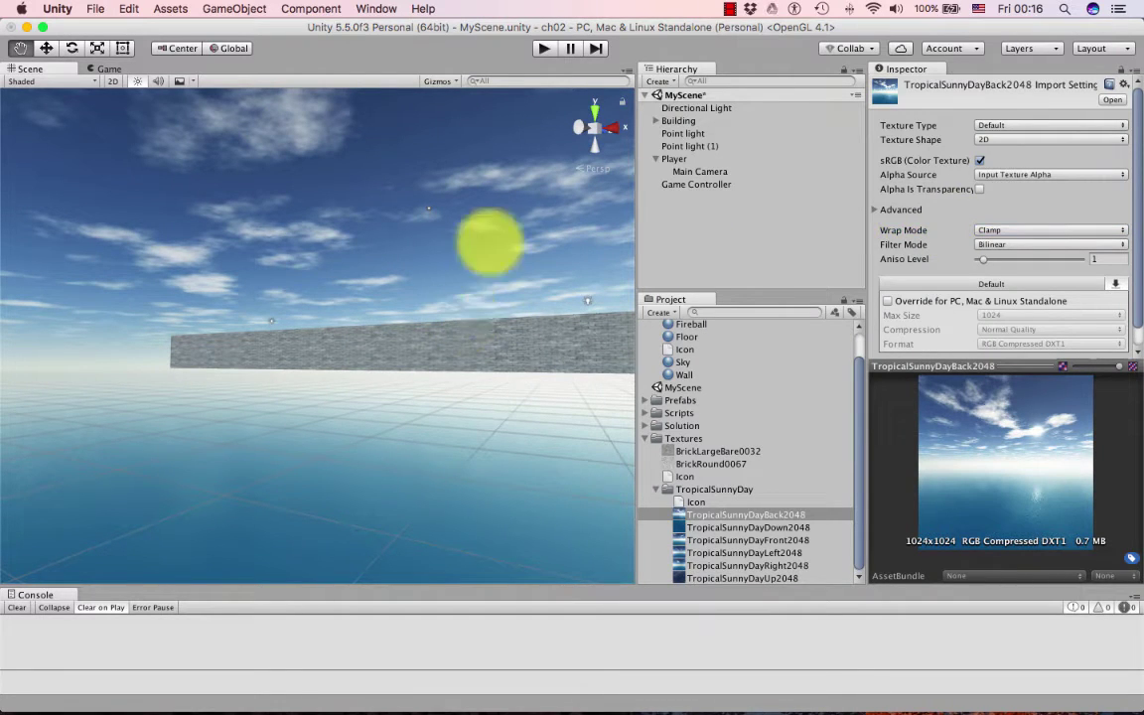
# Step: Collapse the Textures and Materials folders in the project's asset list
pyautogui.keyDown('alt'); pyautogui.moveTo(429, 209); pyautogui.dragTo(322, 318); pyautogui.keyUp('alt')
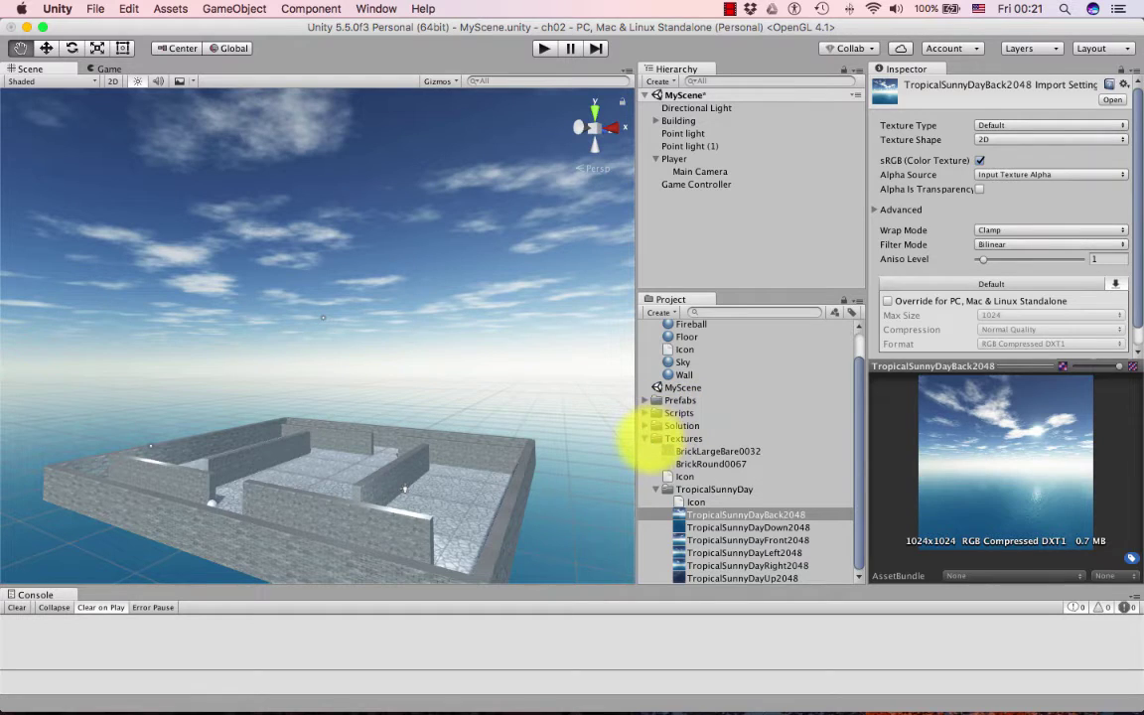
pyautogui.click(645, 438)
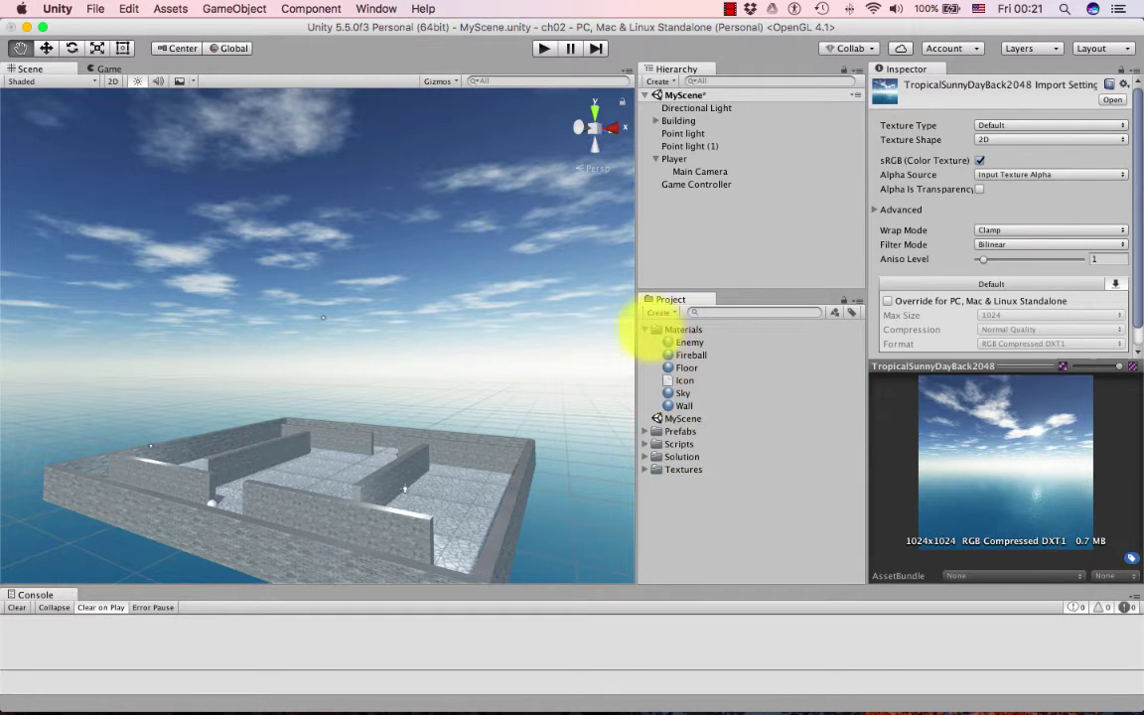
pyautogui.click(644, 330)
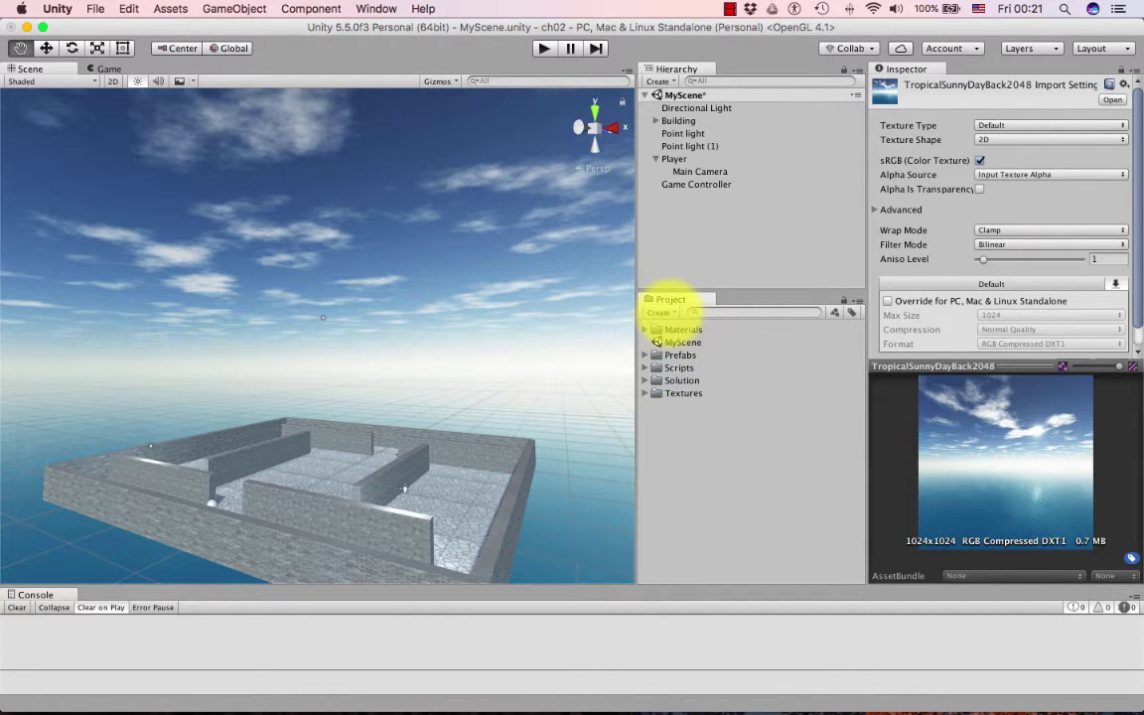
pyautogui.click(662, 312)
pyautogui.click(681, 326)
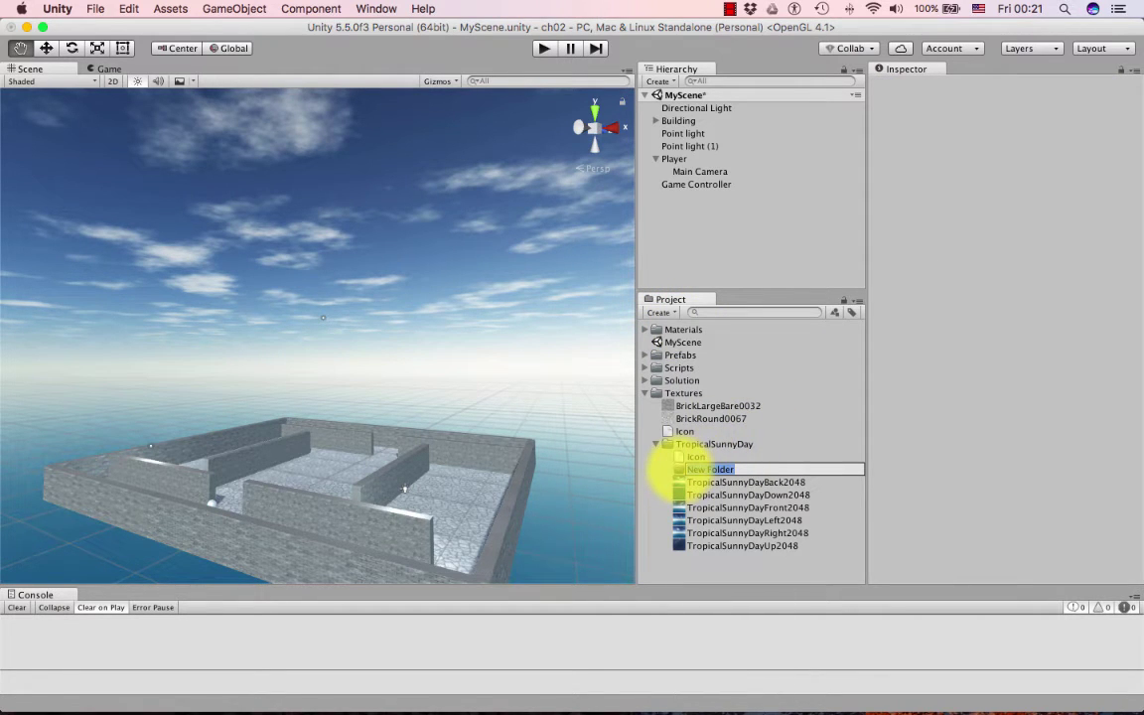
pyautogui.press('Return')
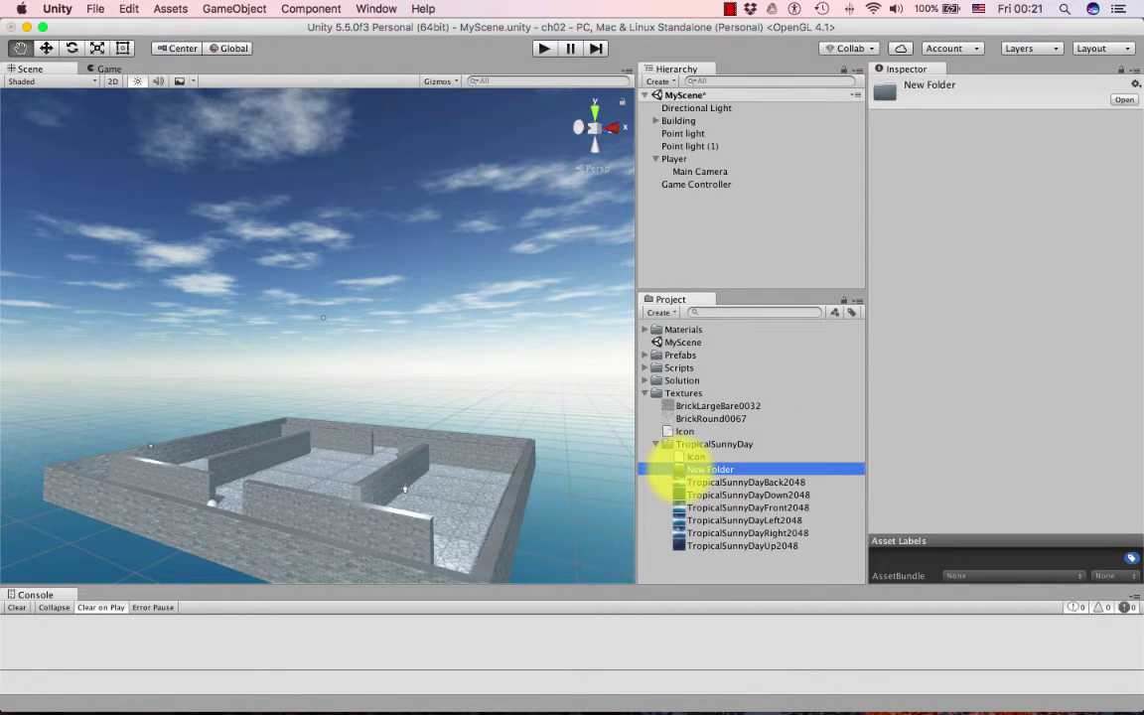
pyautogui.rightClick(662, 475)
pyautogui.click(686, 466)
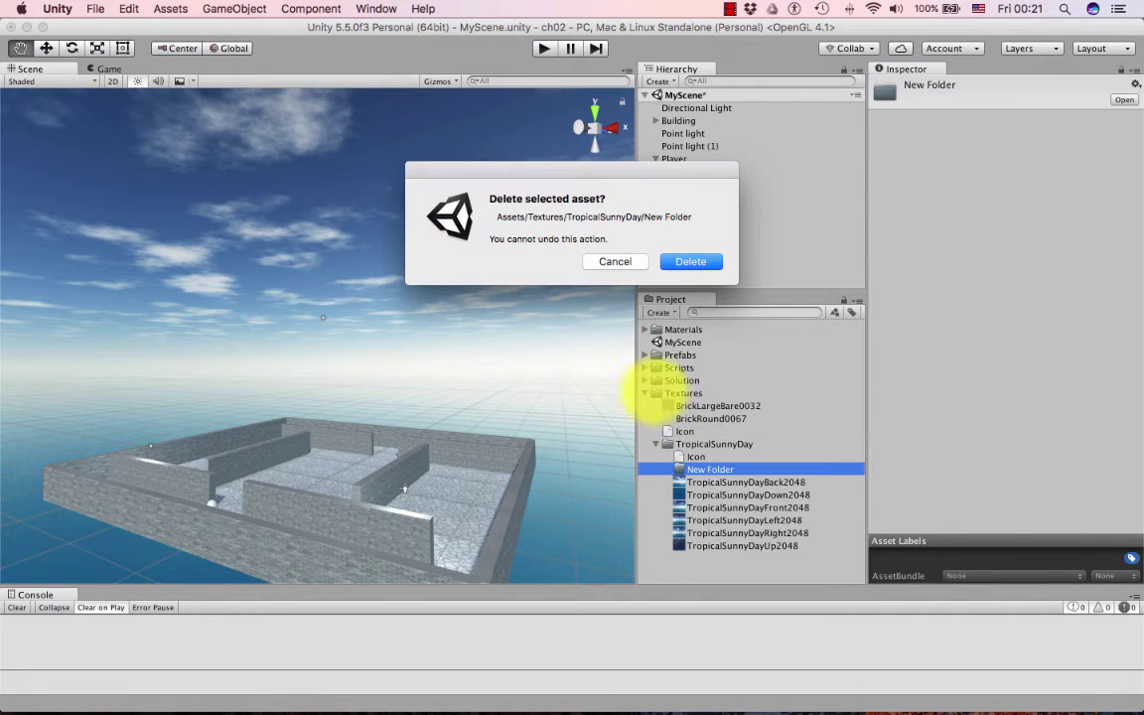
pyautogui.click(690, 261)
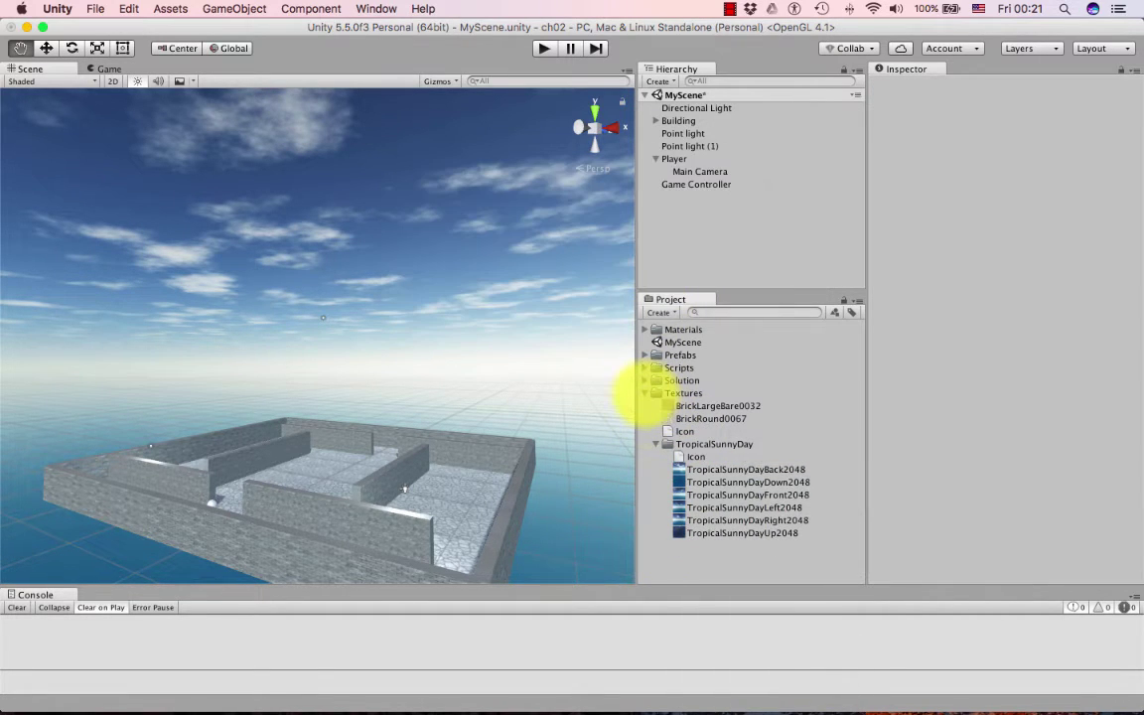
# Step: Collapse the Textures folder and create a new top-level asset folder named Models
pyautogui.click(645, 394)
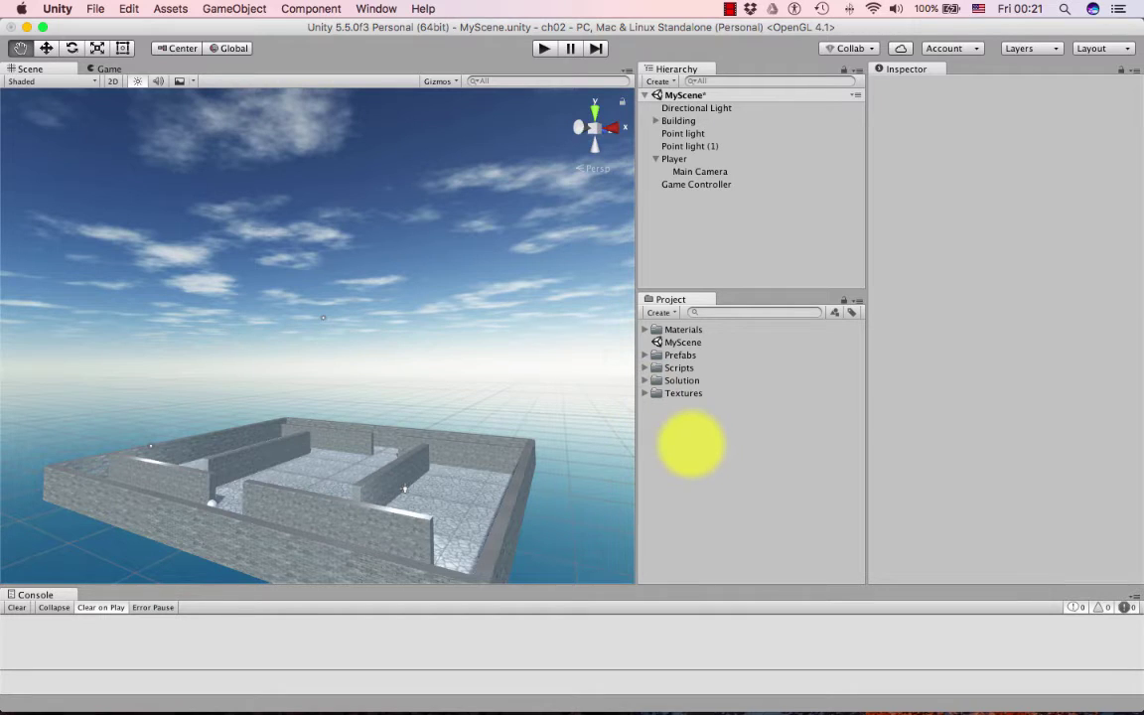
pyautogui.click(659, 312)
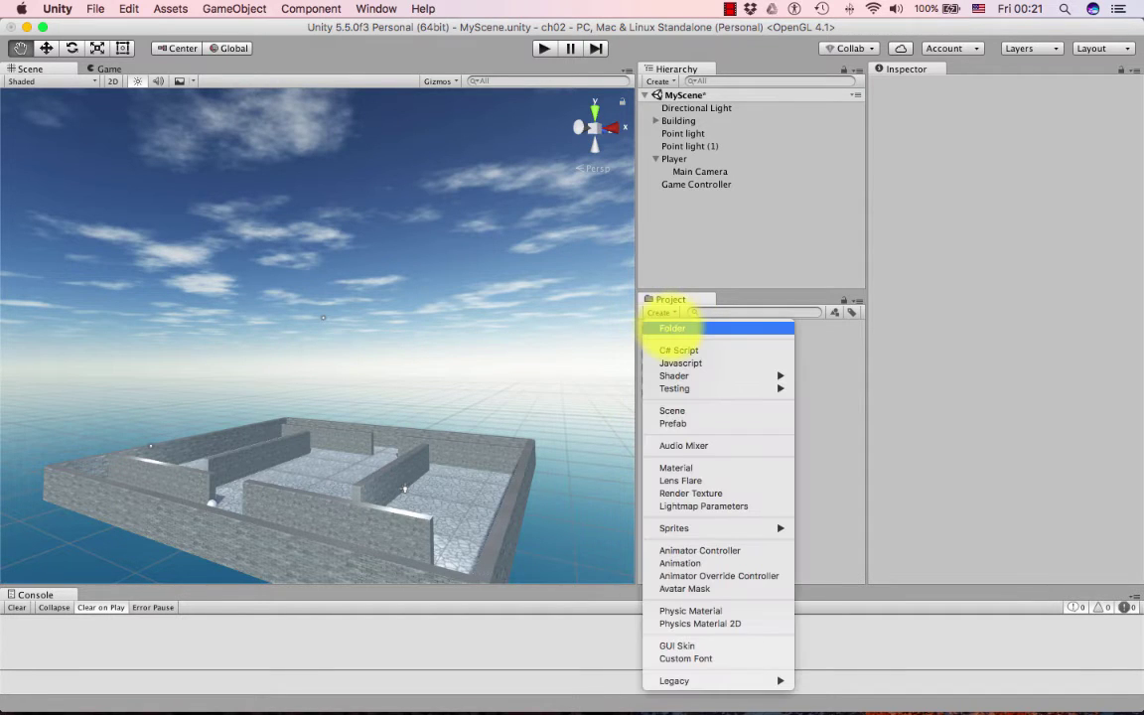
pyautogui.click(674, 329)
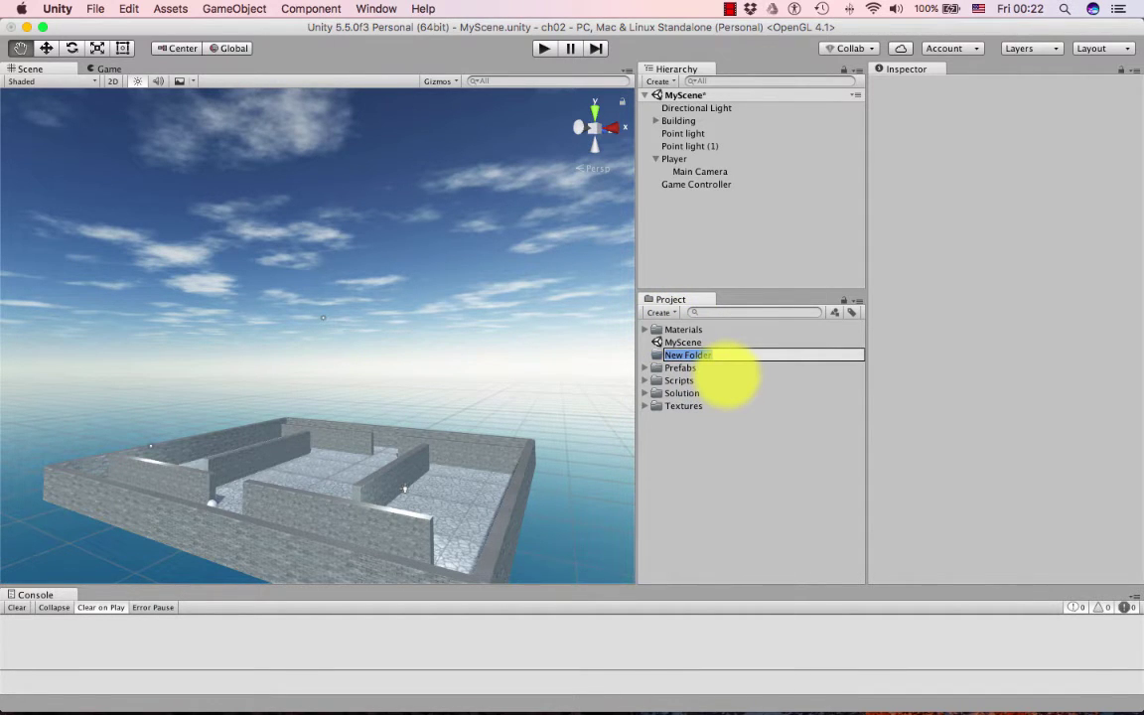
pyautogui.write('Models')
pyautogui.press('Return')
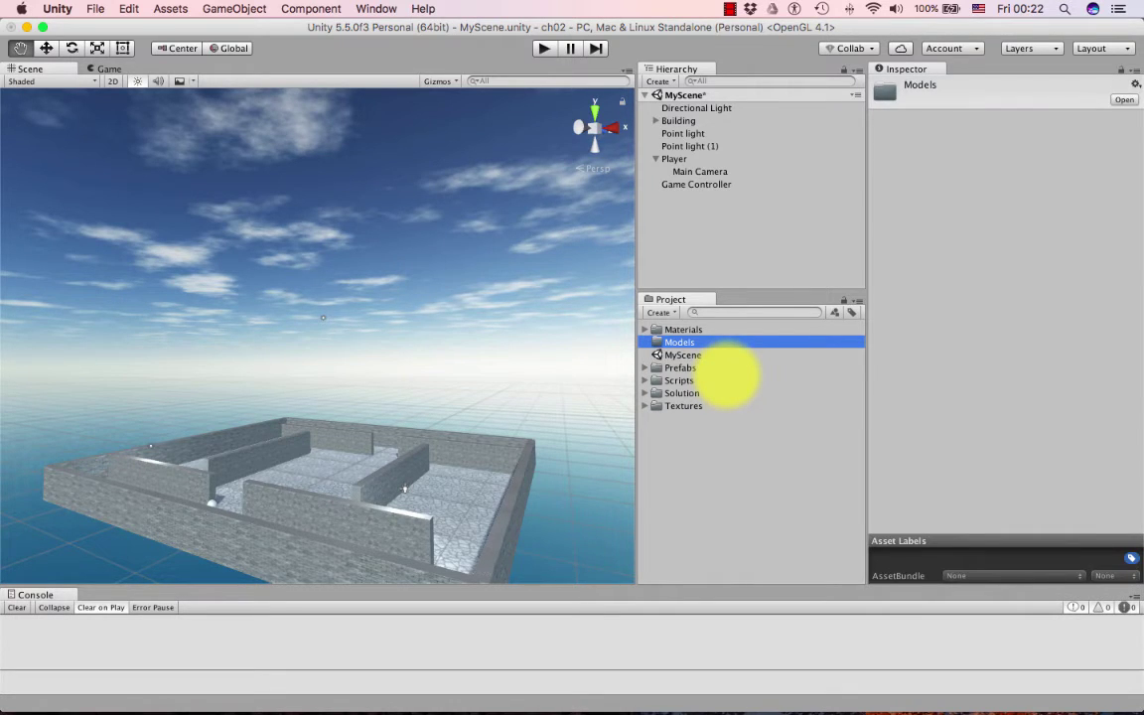
# Step: Switch to Finder and import bench.fbx from its Models folder into the Unity project's Models folder
pyautogui.hotkey('ctrl', 'Up')
pyautogui.click(903, 502)
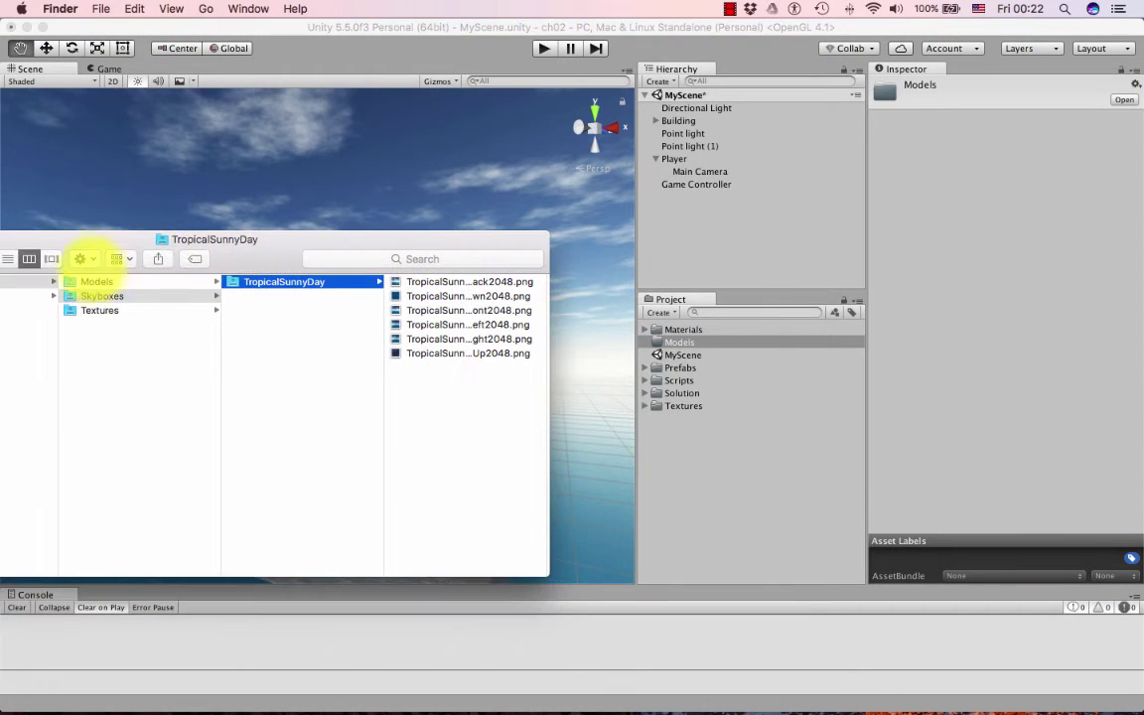
pyautogui.click(94, 281)
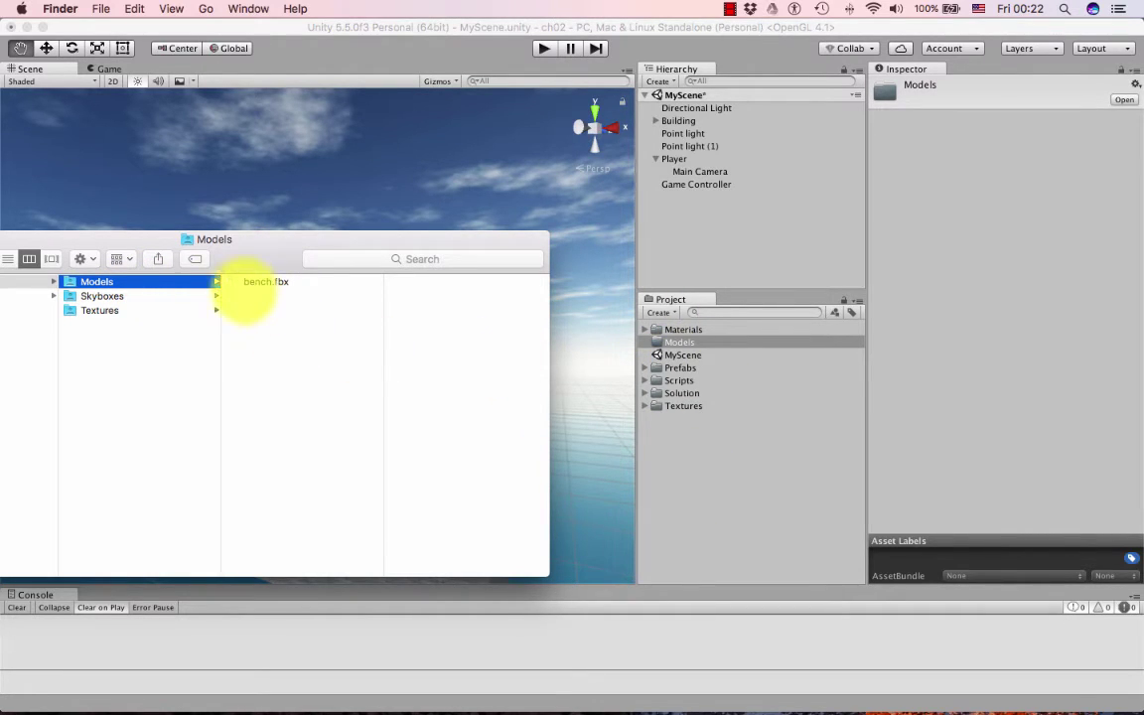
pyautogui.click(261, 282)
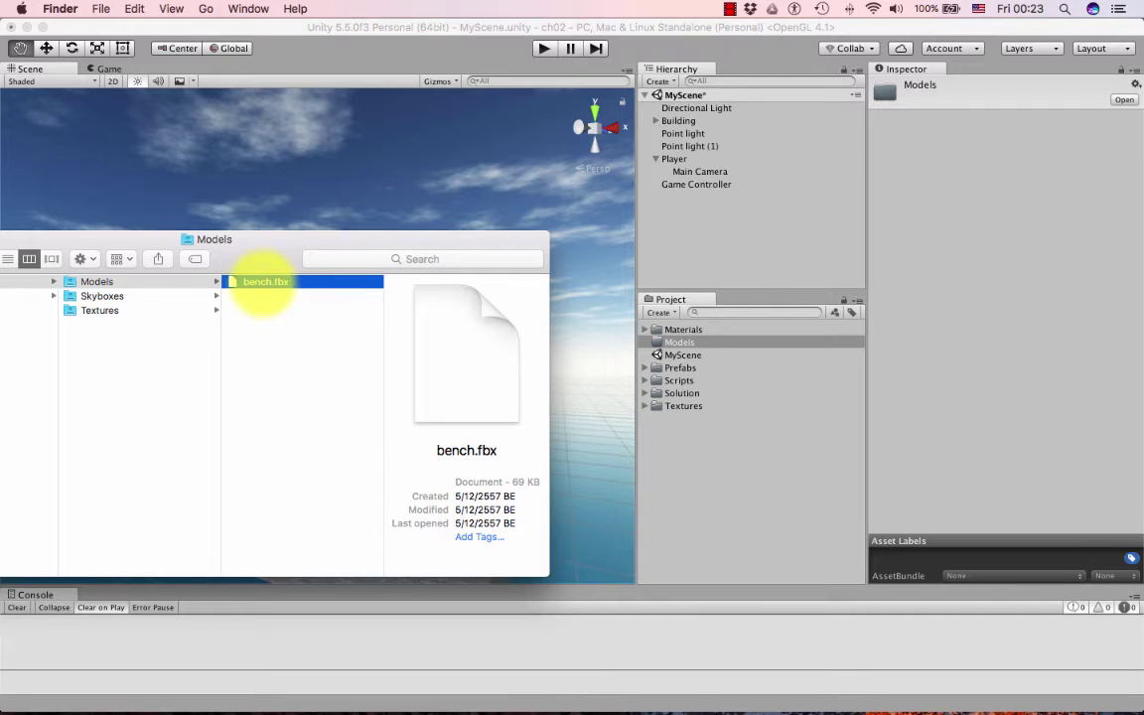
pyautogui.keyDown('super'); pyautogui.click(242, 283); pyautogui.keyUp('super')
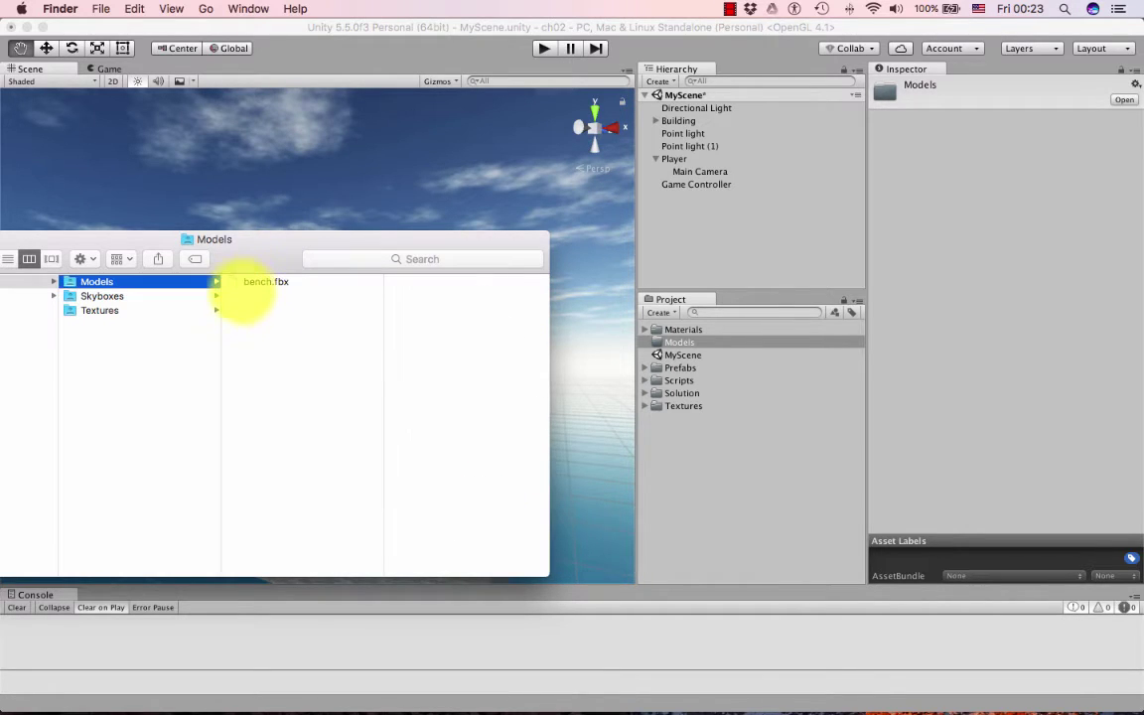
pyautogui.click(242, 283)
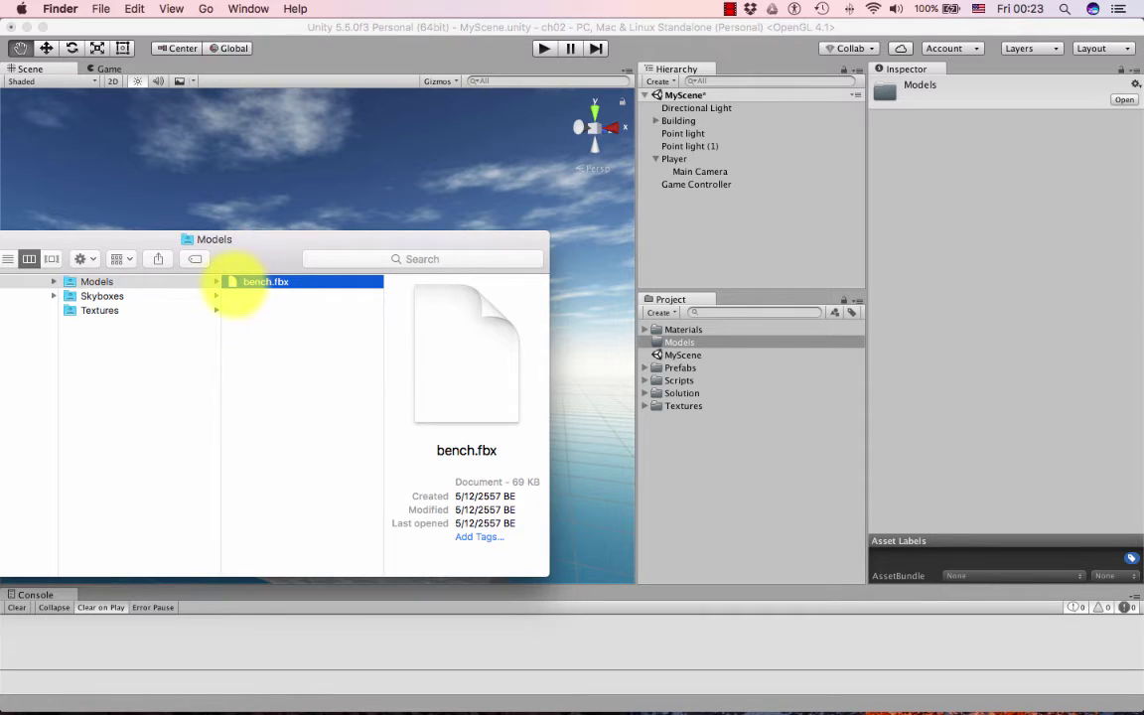
pyautogui.moveTo(236, 285); pyautogui.dragTo(687, 344)
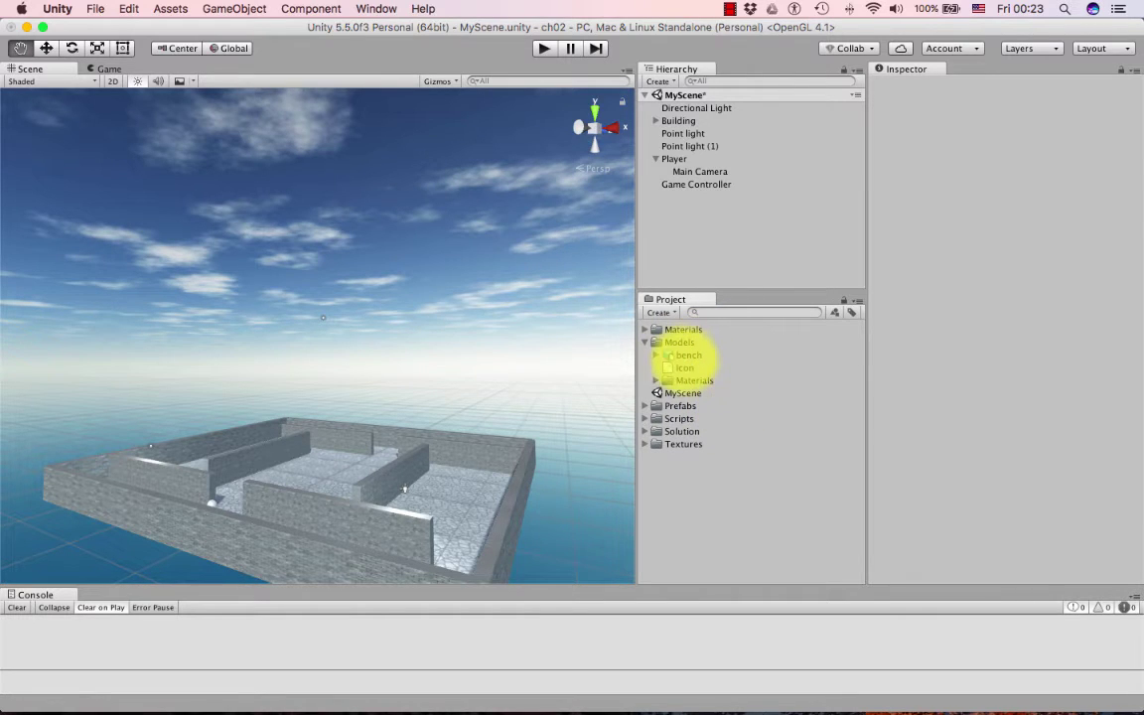
# Step: Inspect the imported bench model's import settings and compare them with the bench material in its Materials subfolder
pyautogui.click(689, 357)
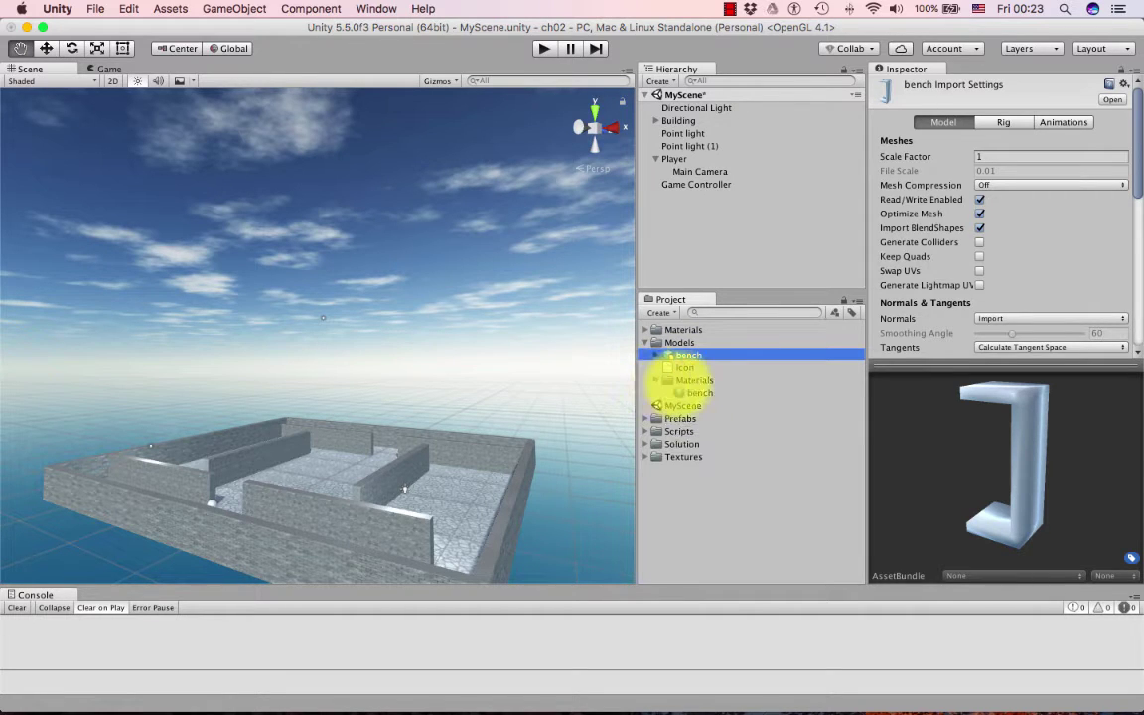
pyautogui.doubleClick(680, 380)
pyautogui.click(697, 393)
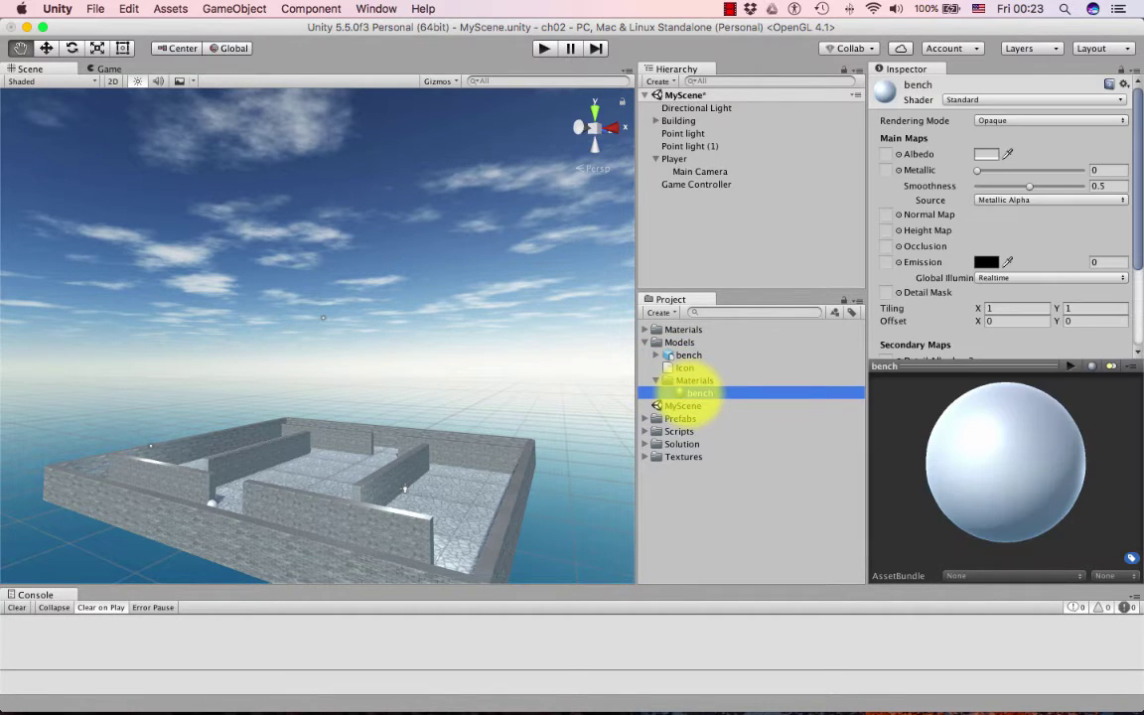
pyautogui.click(689, 355)
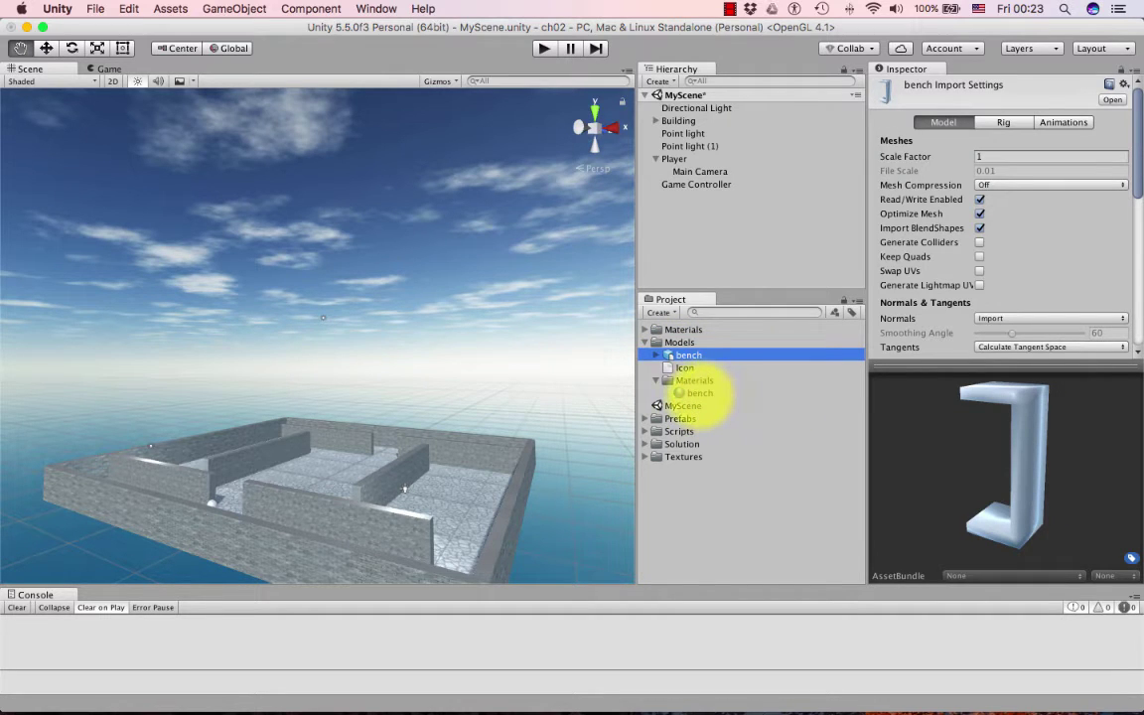
pyautogui.click(699, 394)
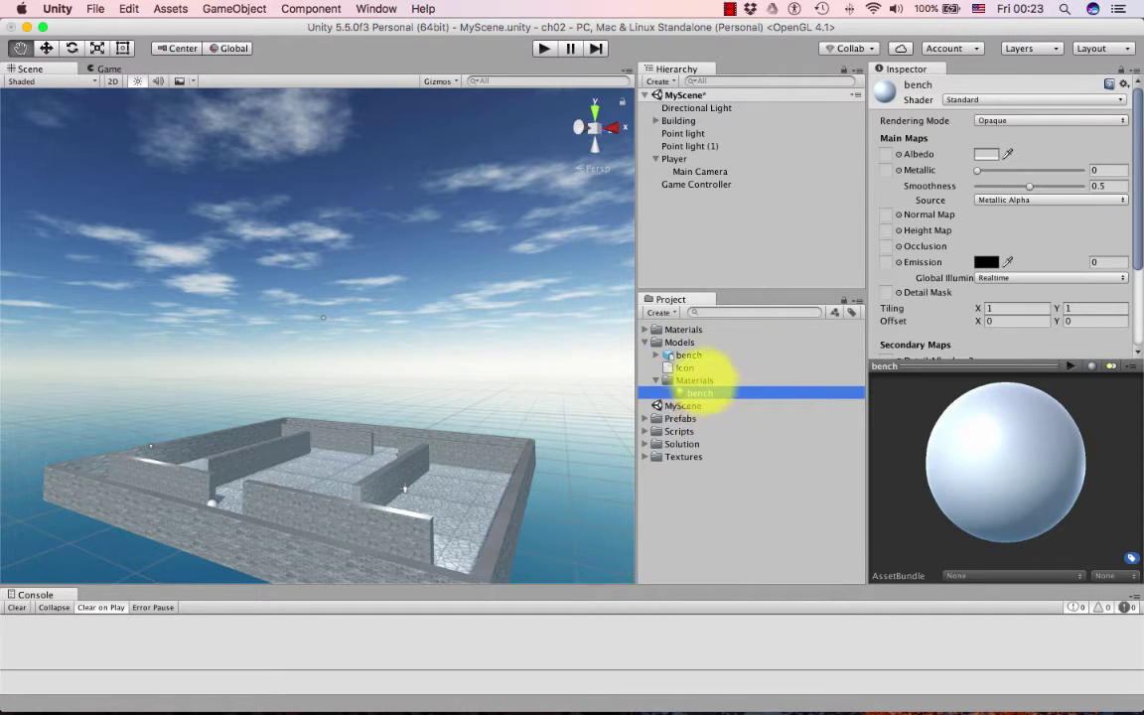
pyautogui.click(685, 355)
pyautogui.click(700, 394)
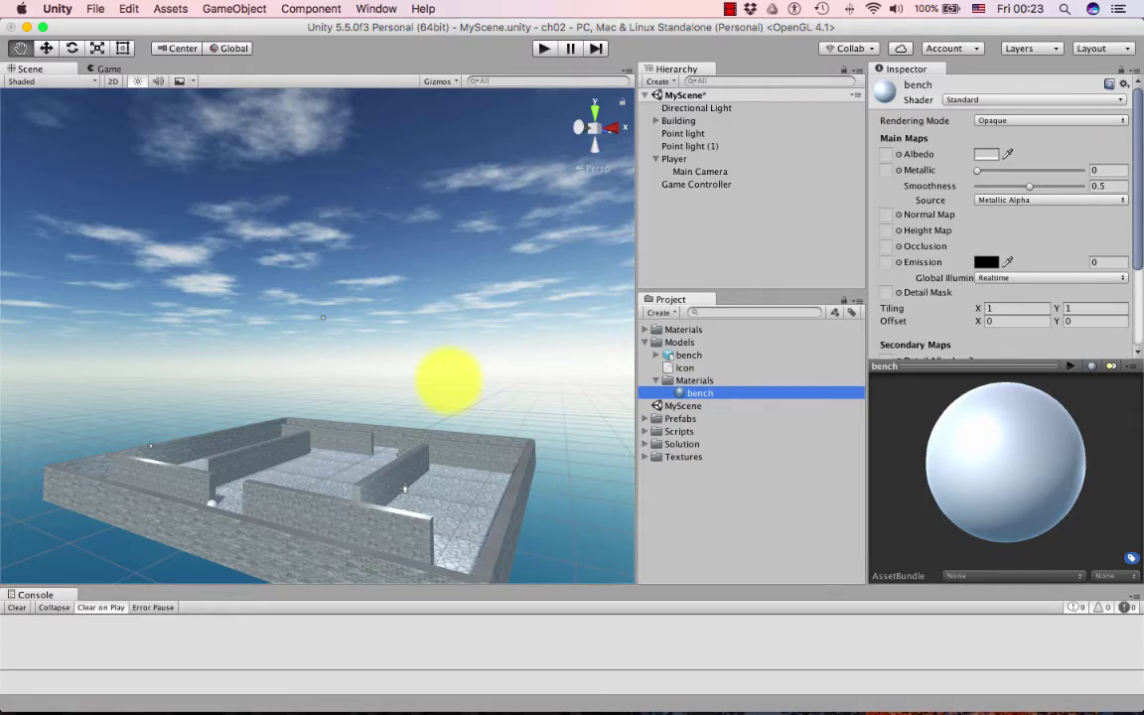
# Step: Switch to Finder and import bench.png from its Textures folder into the Unity project's Textures folder
pyautogui.hotkey('ctrl', 'Up')
pyautogui.click(281, 493)
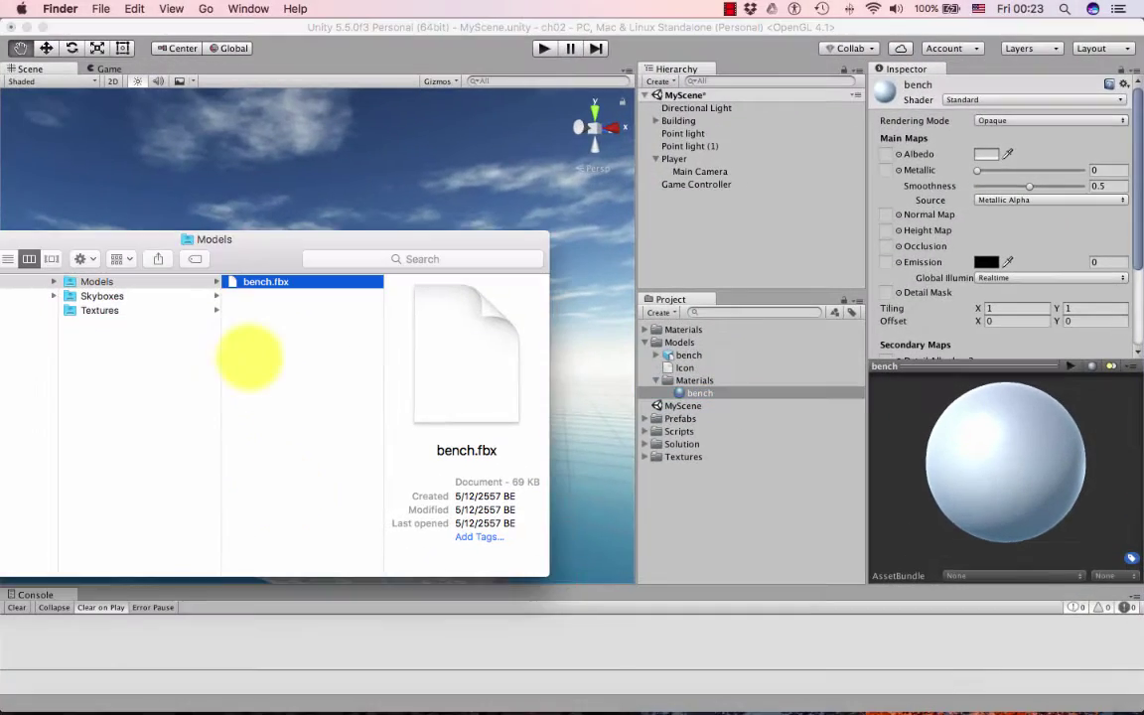
pyautogui.click(174, 310)
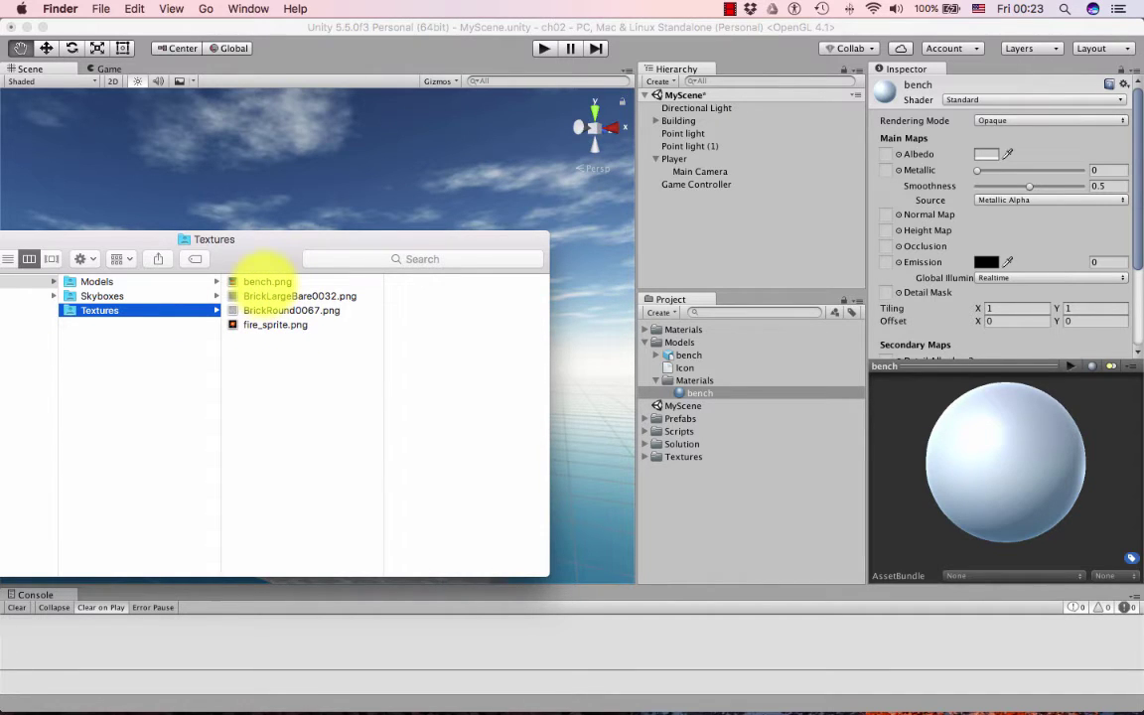
pyautogui.click(268, 281)
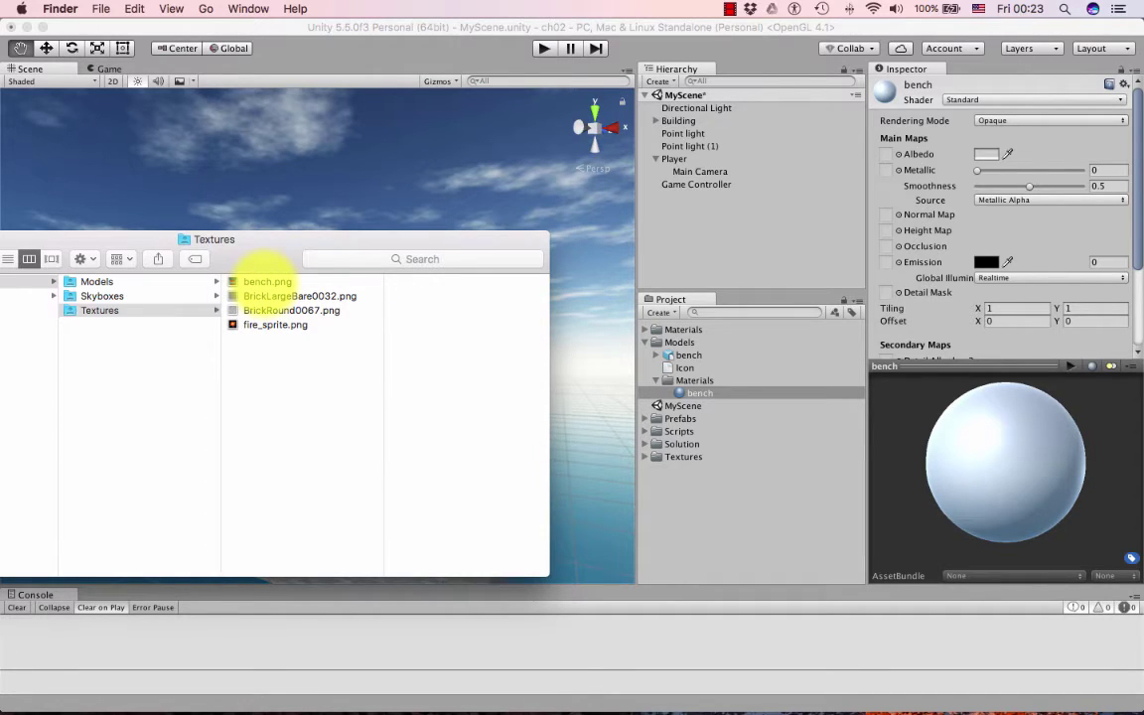
pyautogui.click(267, 281)
pyautogui.moveTo(267, 281); pyautogui.dragTo(679, 473)
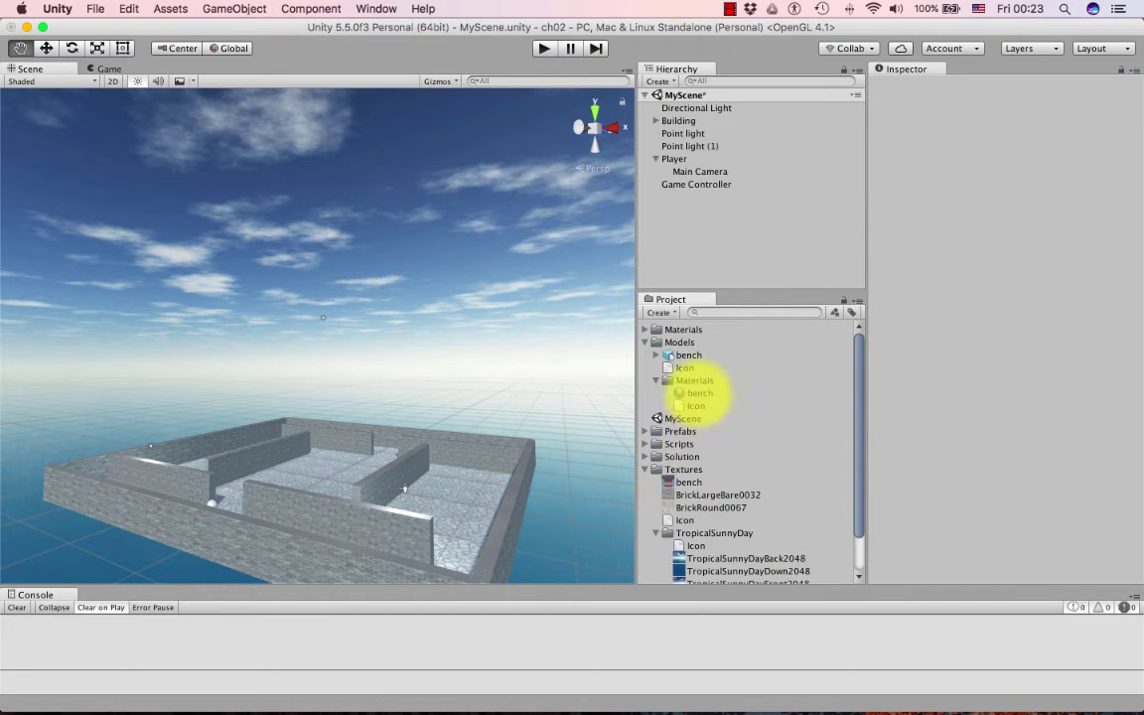
# Step: Assign the bench texture to the bench material's Albedo map and check the bench model's preview
pyautogui.click(700, 393)
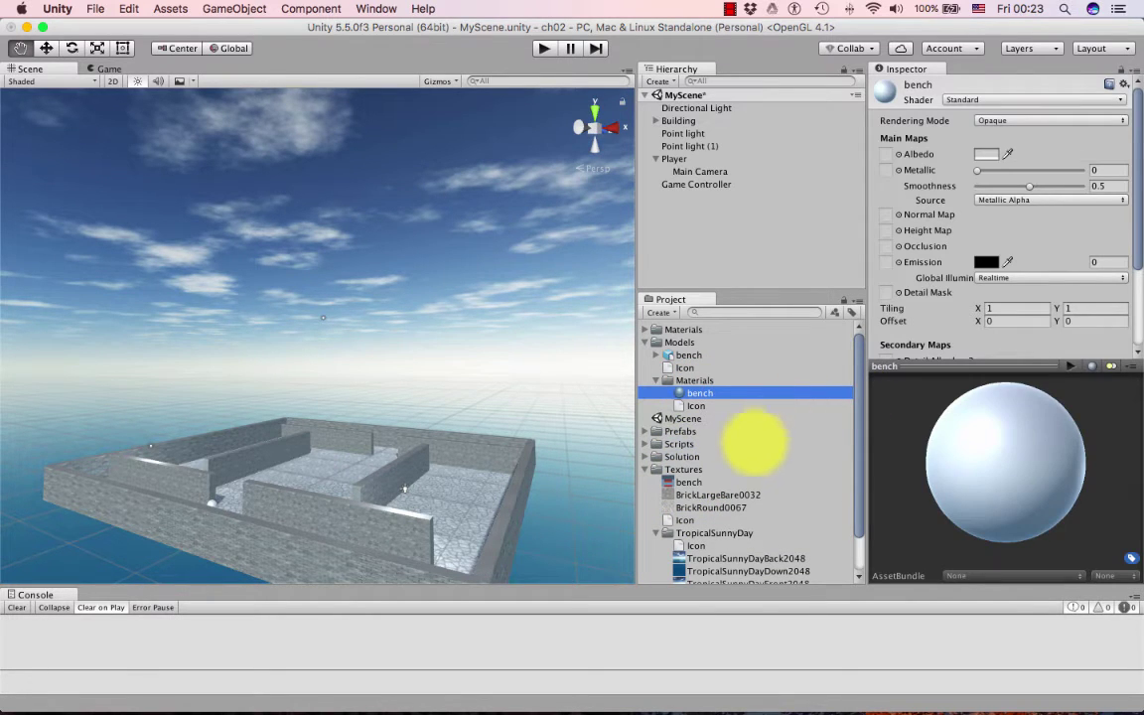
pyautogui.moveTo(681, 481); pyautogui.dragTo(885, 154)
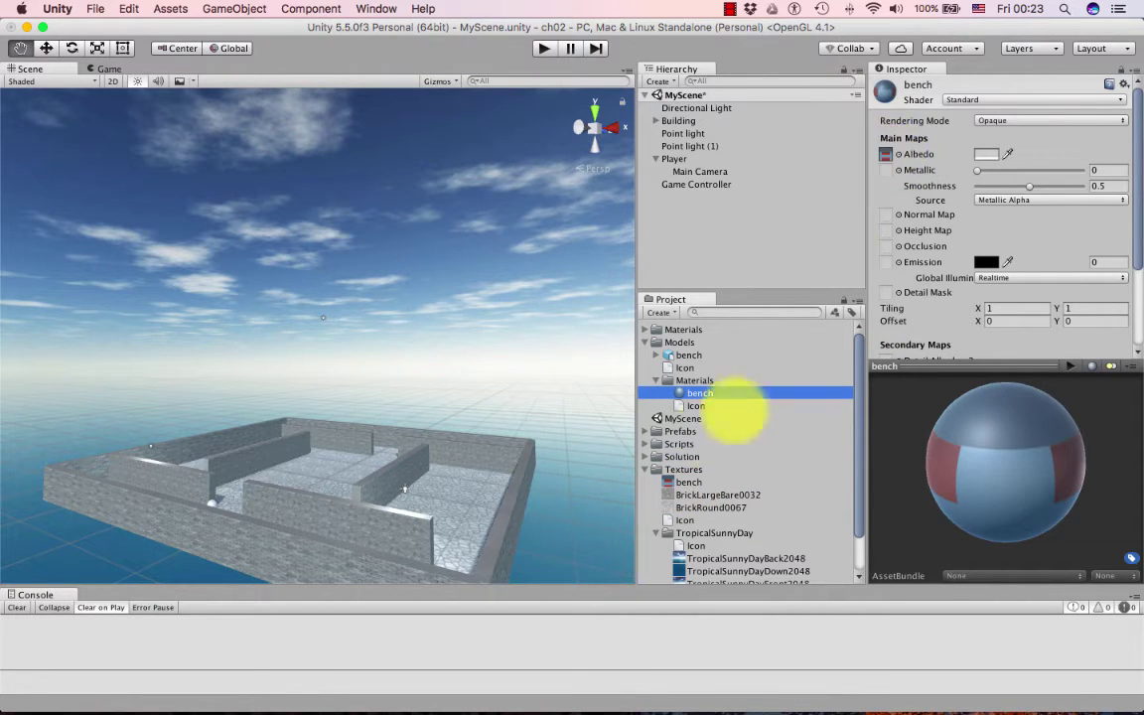
pyautogui.click(687, 355)
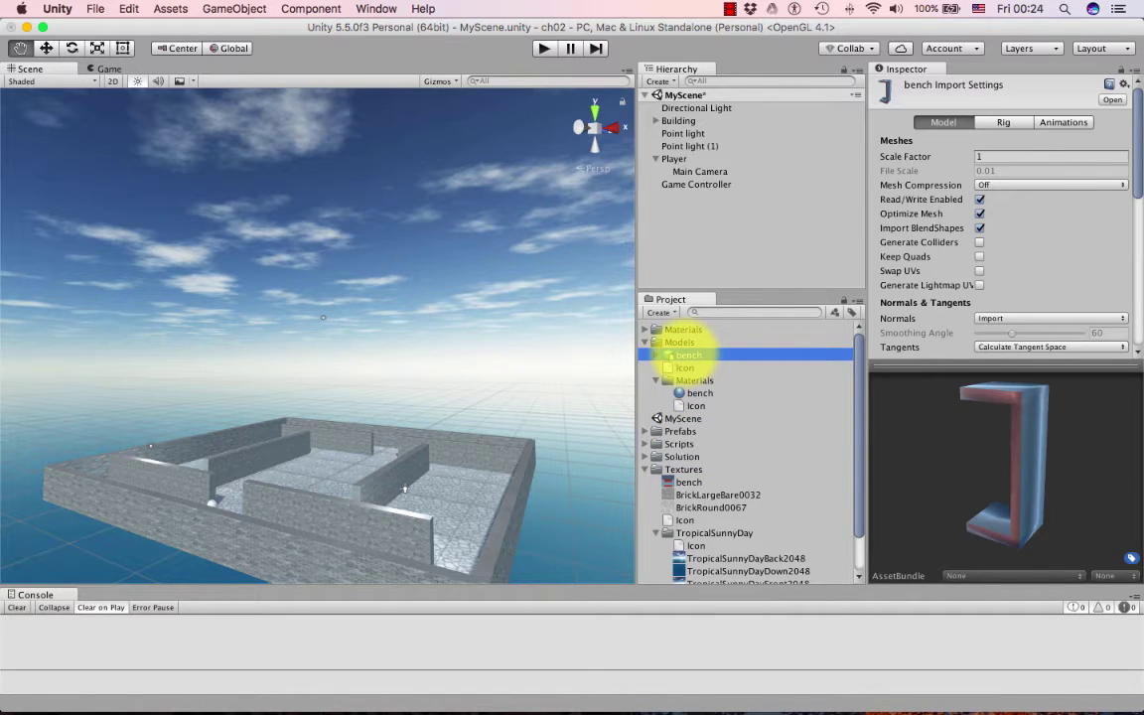
# Step: Collapse the Textures folder and examine the textured bench model's preview from different angles
pyautogui.click(645, 469)
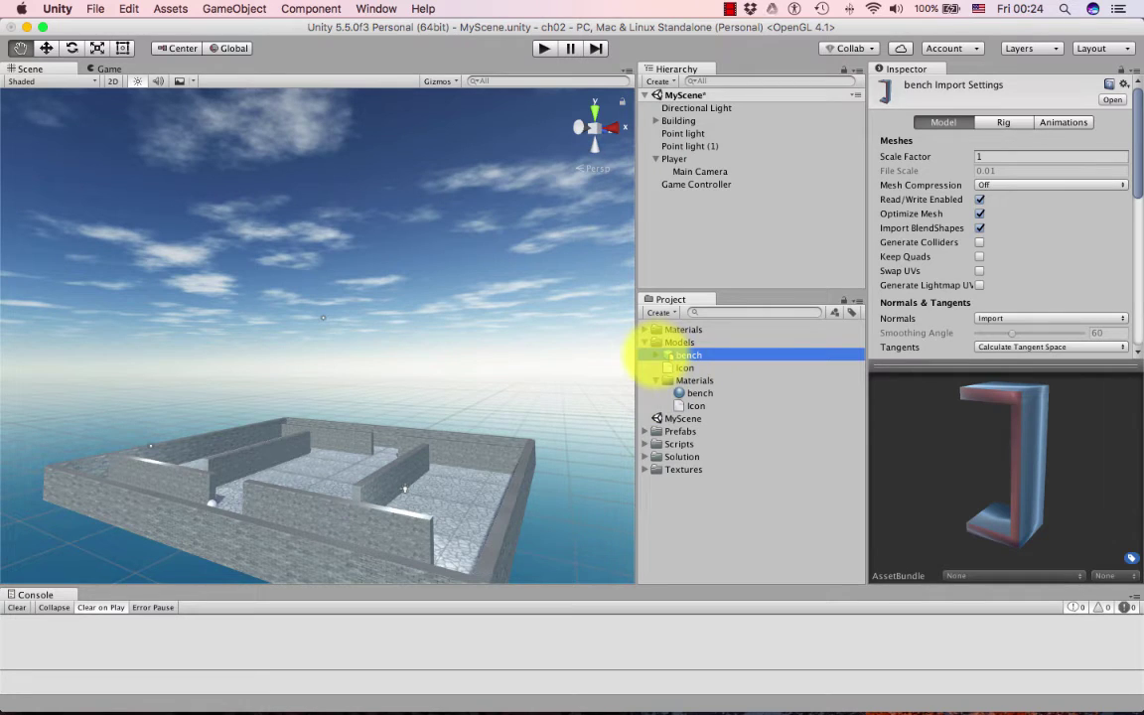
pyautogui.click(660, 355)
pyautogui.click(656, 356)
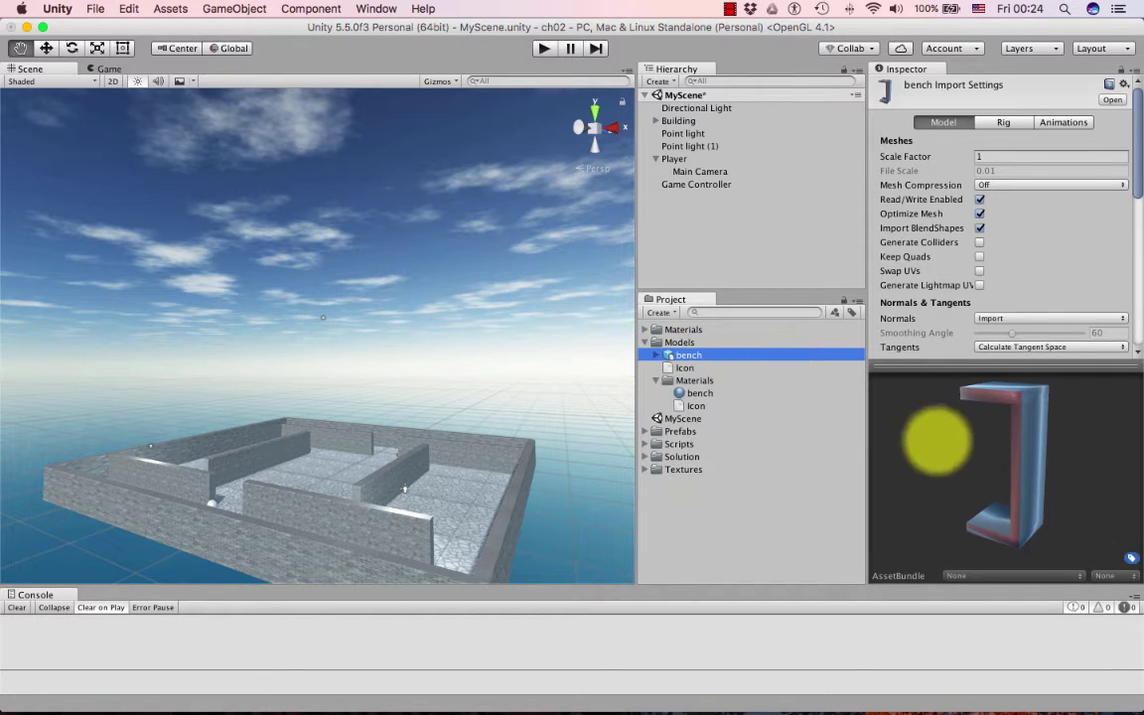
pyautogui.moveTo(1003, 467); pyautogui.dragTo(864, 466)
pyautogui.moveTo(983, 432); pyautogui.dragTo(1026, 457)
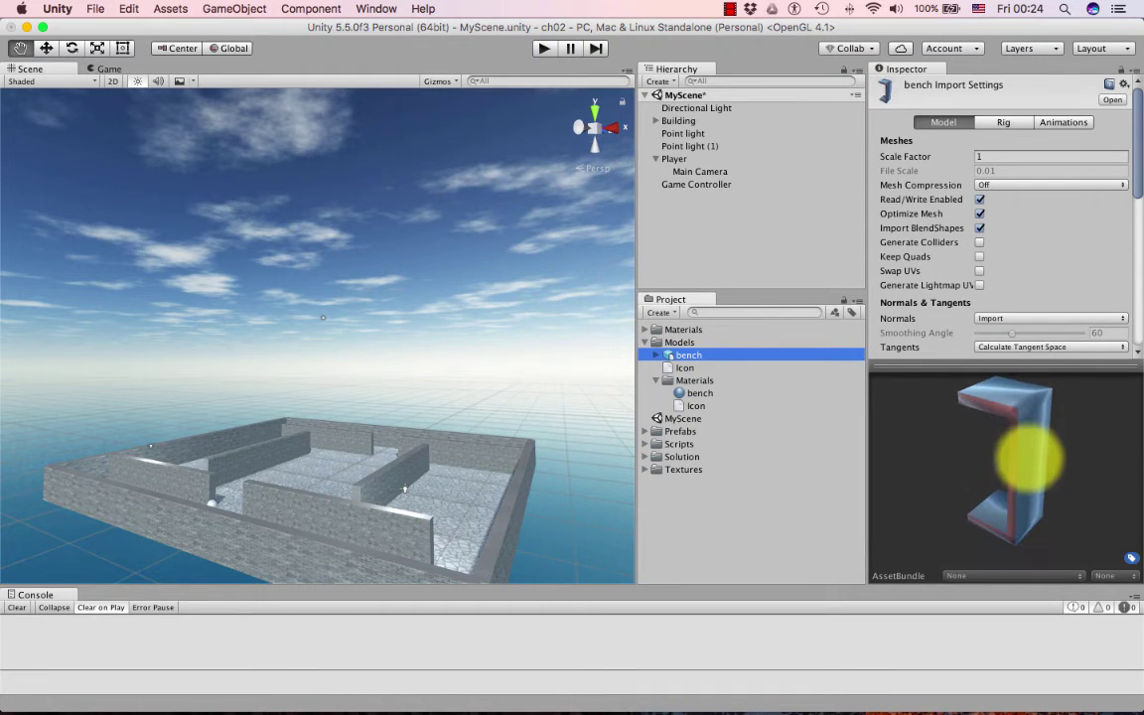
# Step: Set the bench material's Smoothness to 0
pyautogui.click(701, 393)
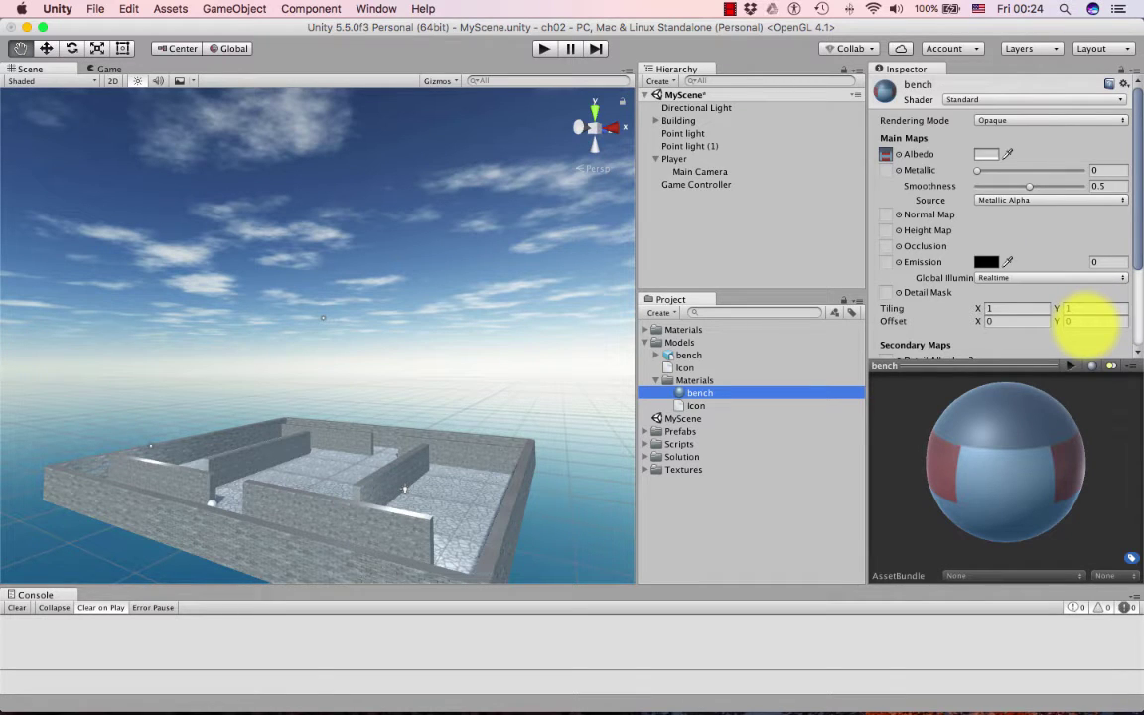
pyautogui.click(1107, 186)
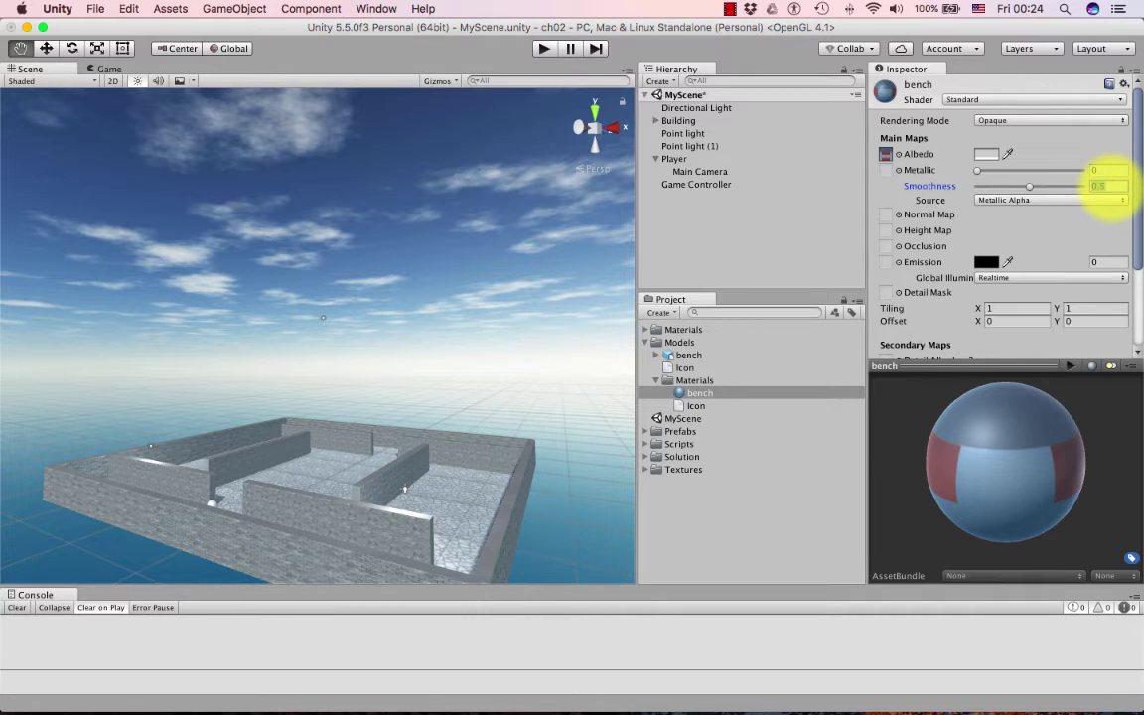
pyautogui.write('0')
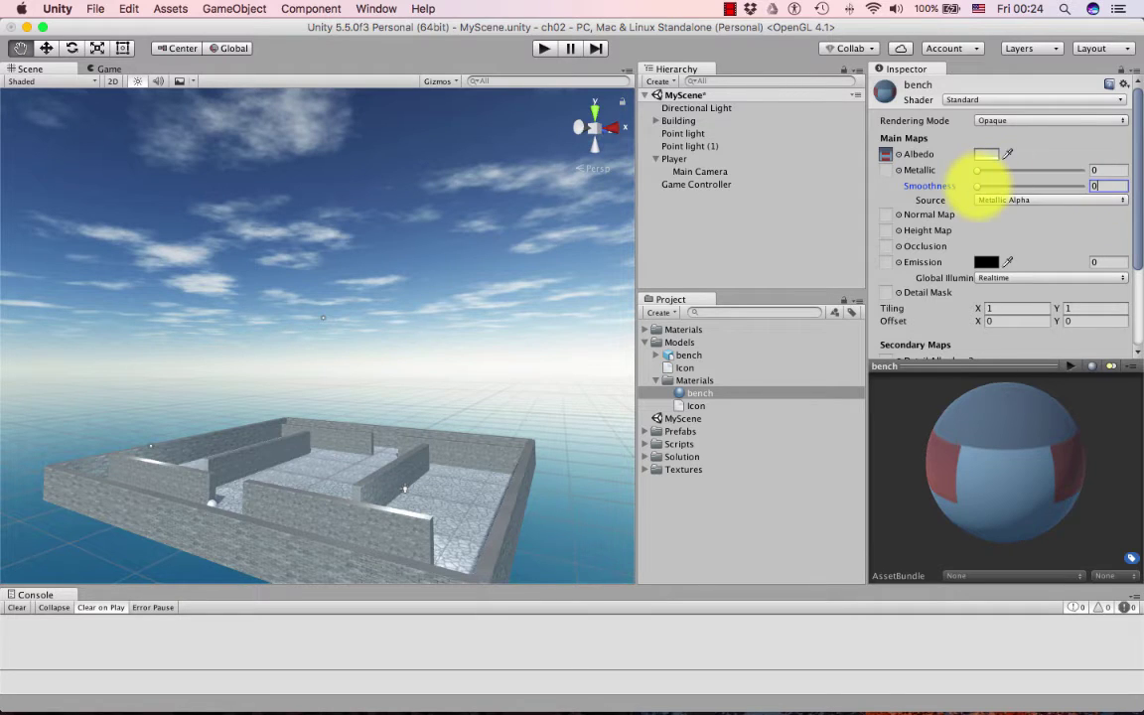
pyautogui.moveTo(979, 186)
pyautogui.mouseDown()
pyautogui.moveTo(1074, 185)
pyautogui.moveTo(989, 186)
pyautogui.mouseUp()
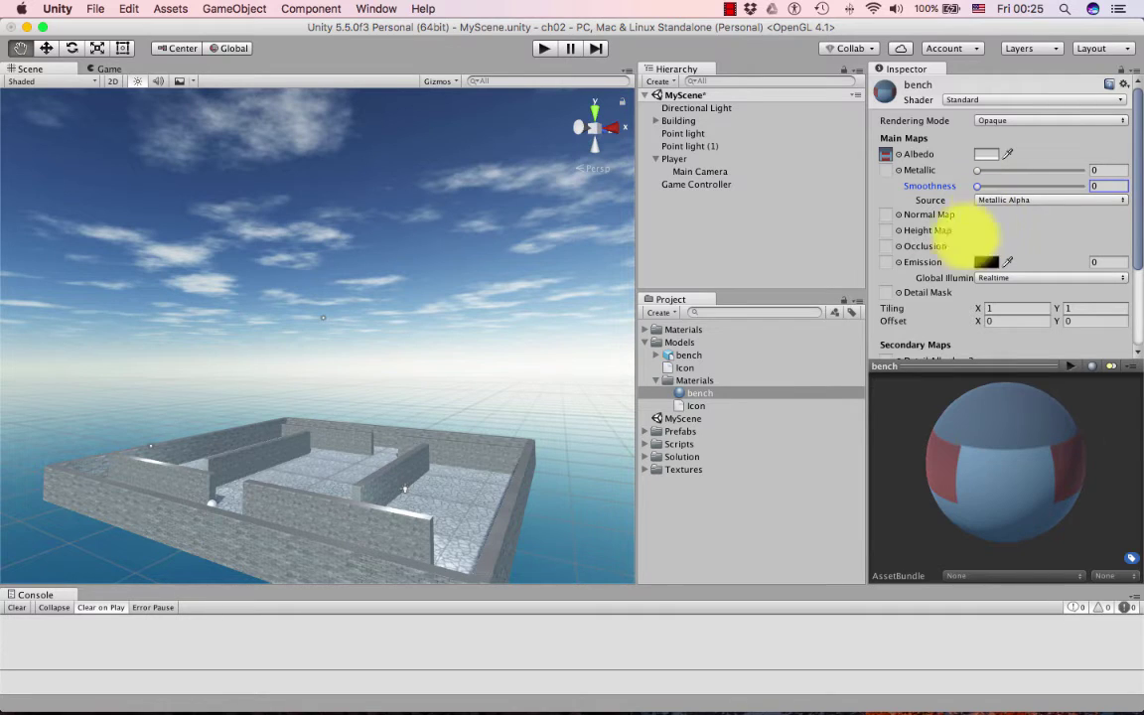
# Step: Add the bench model from the Models folder to MyScene as a top-level object and frame it in the Scene view
pyautogui.click(691, 355)
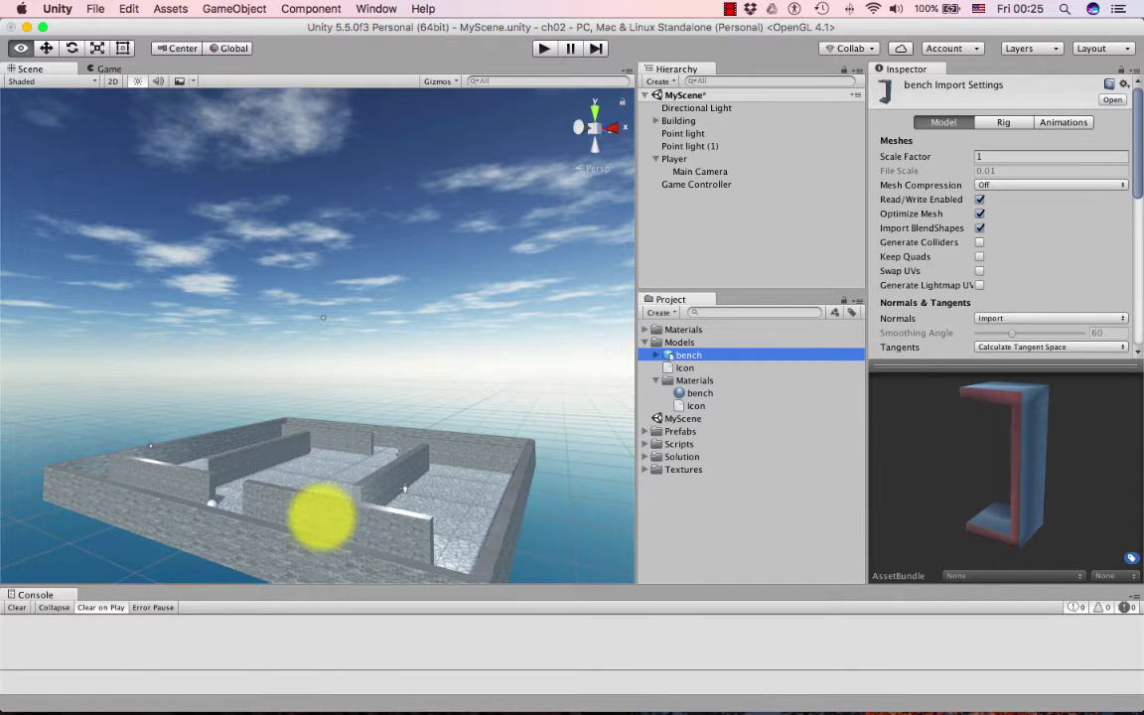
pyautogui.press('w')
pyautogui.moveTo(323, 317); pyautogui.dragTo(323, 224, button='right')
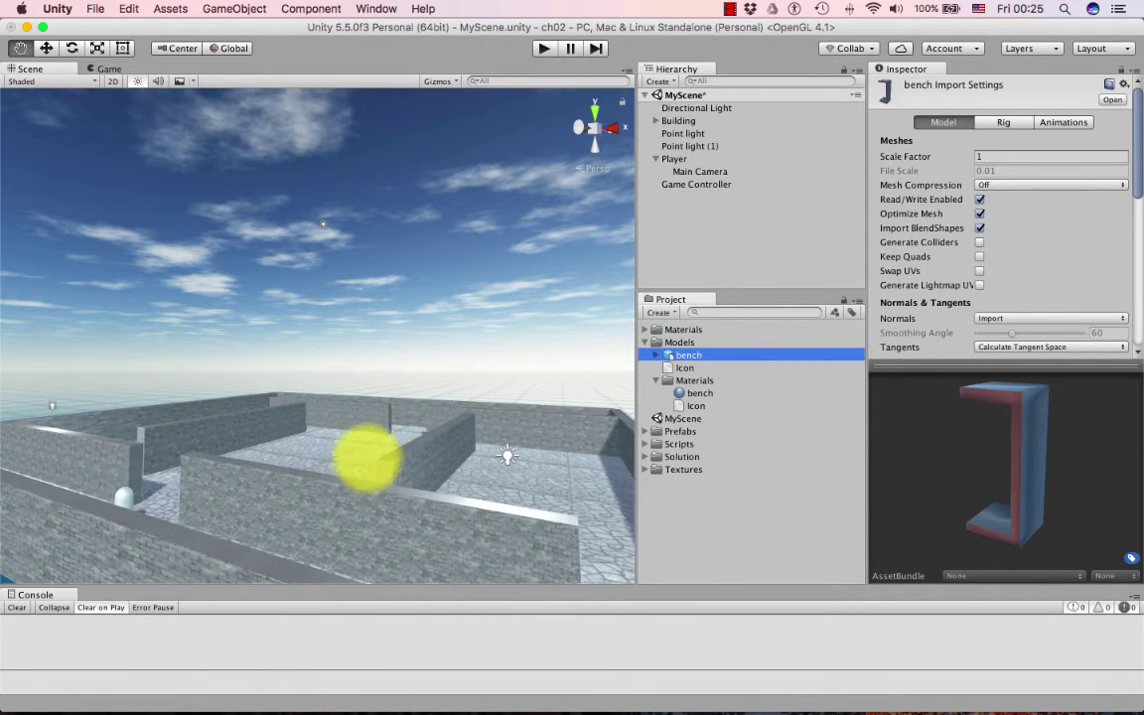
pyautogui.moveTo(359, 459); pyautogui.dragTo(582, 322, button='right')
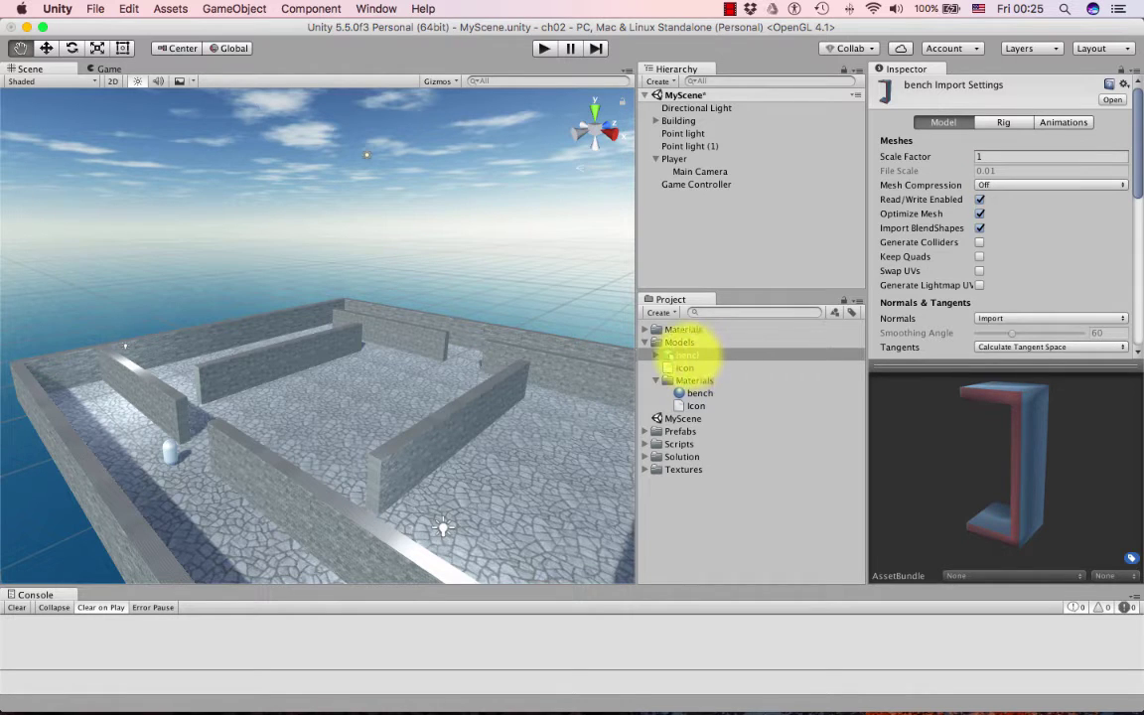
pyautogui.moveTo(687, 354); pyautogui.dragTo(701, 228)
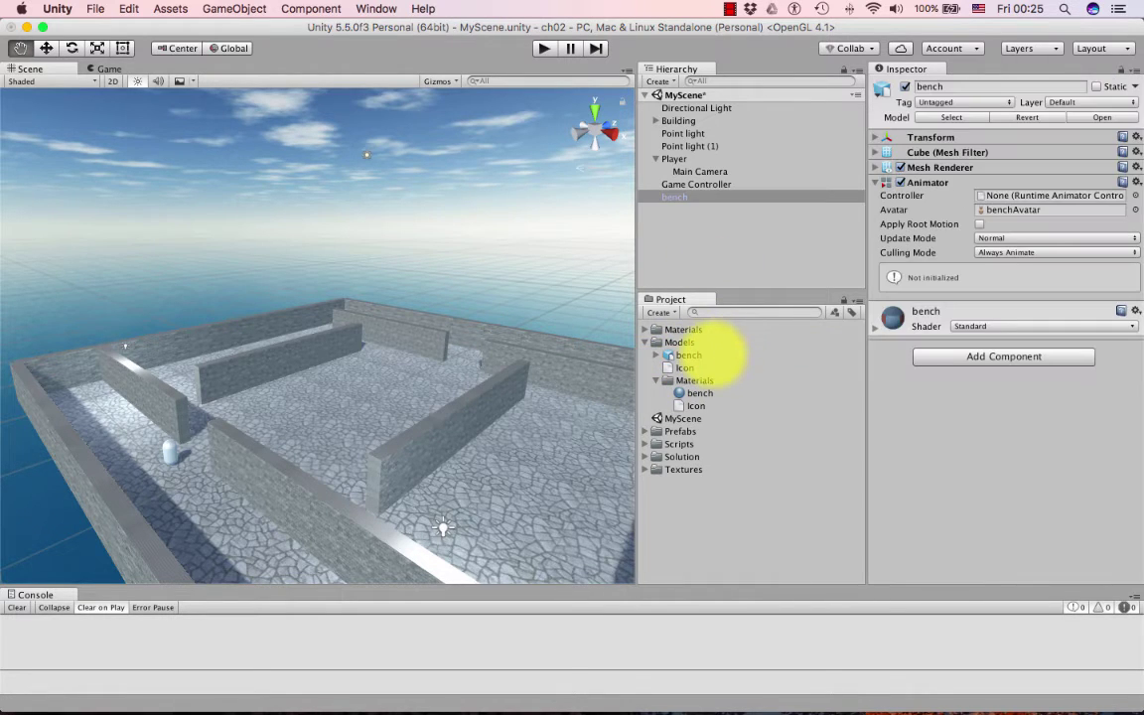
pyautogui.click(670, 199)
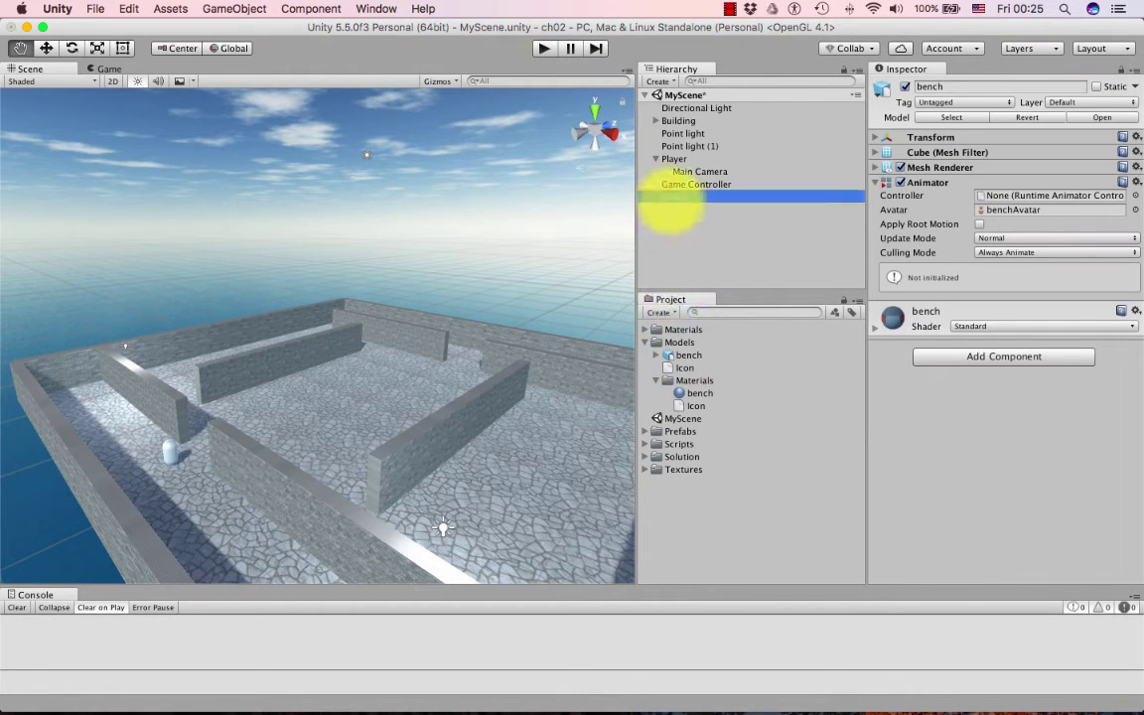
pyautogui.press('f')
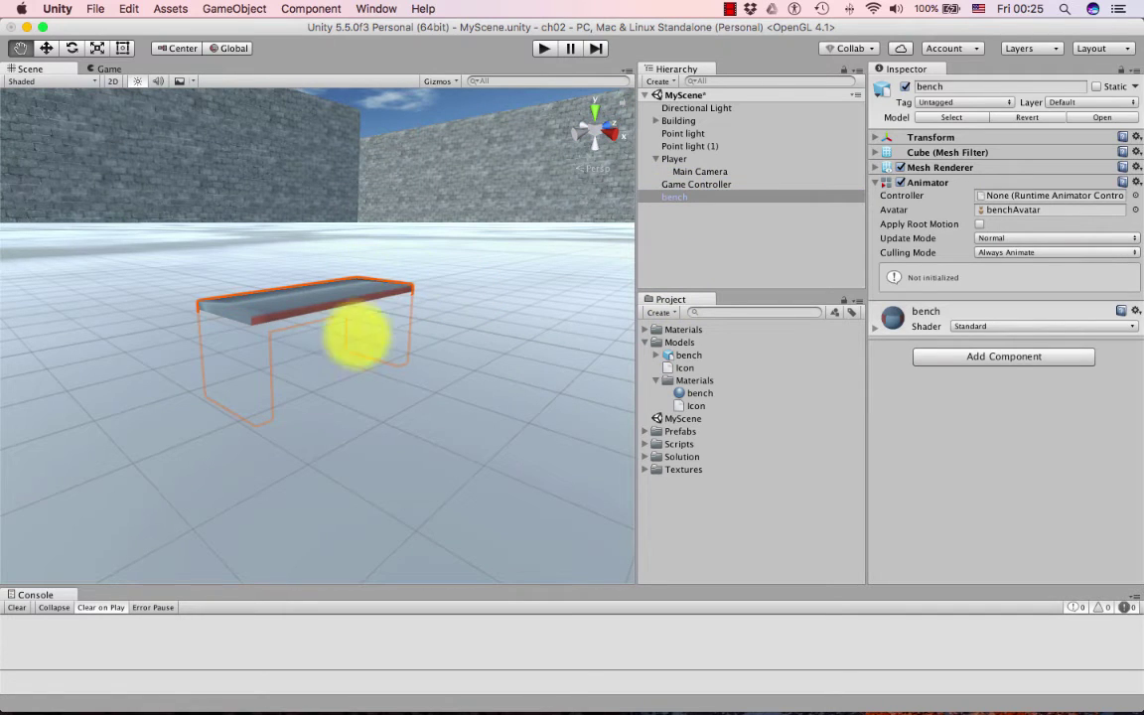
# Step: Activate the Move tool on the bench object in the scene
pyautogui.click(675, 199)
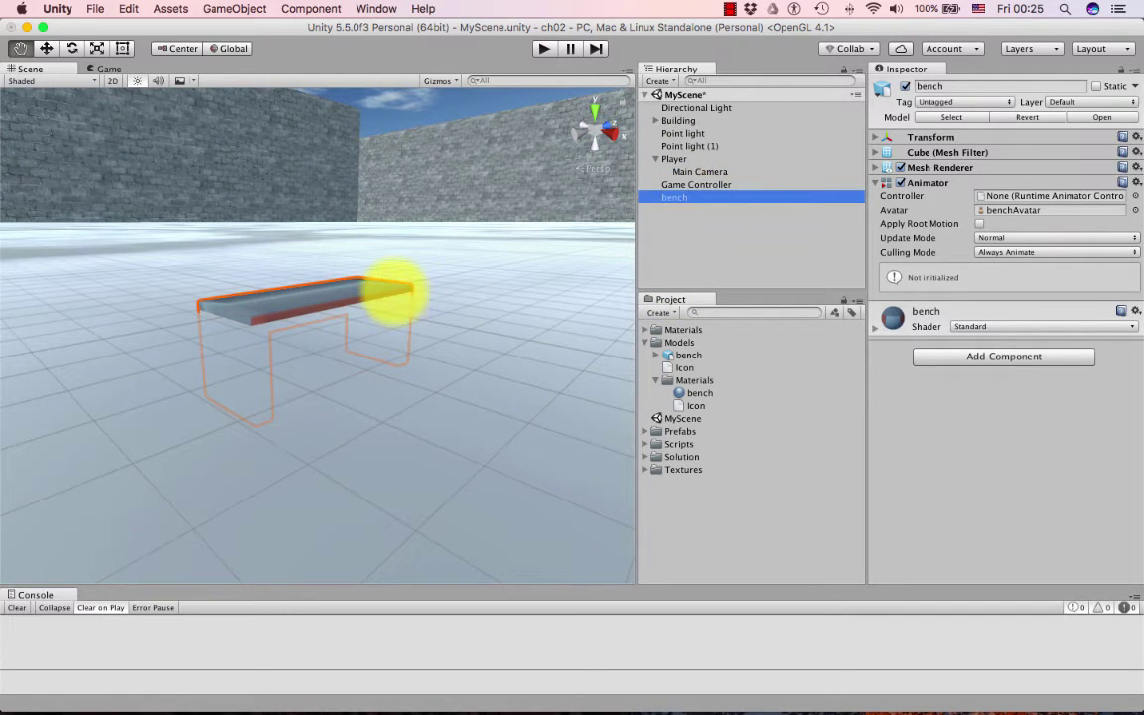
pyautogui.click(46, 47)
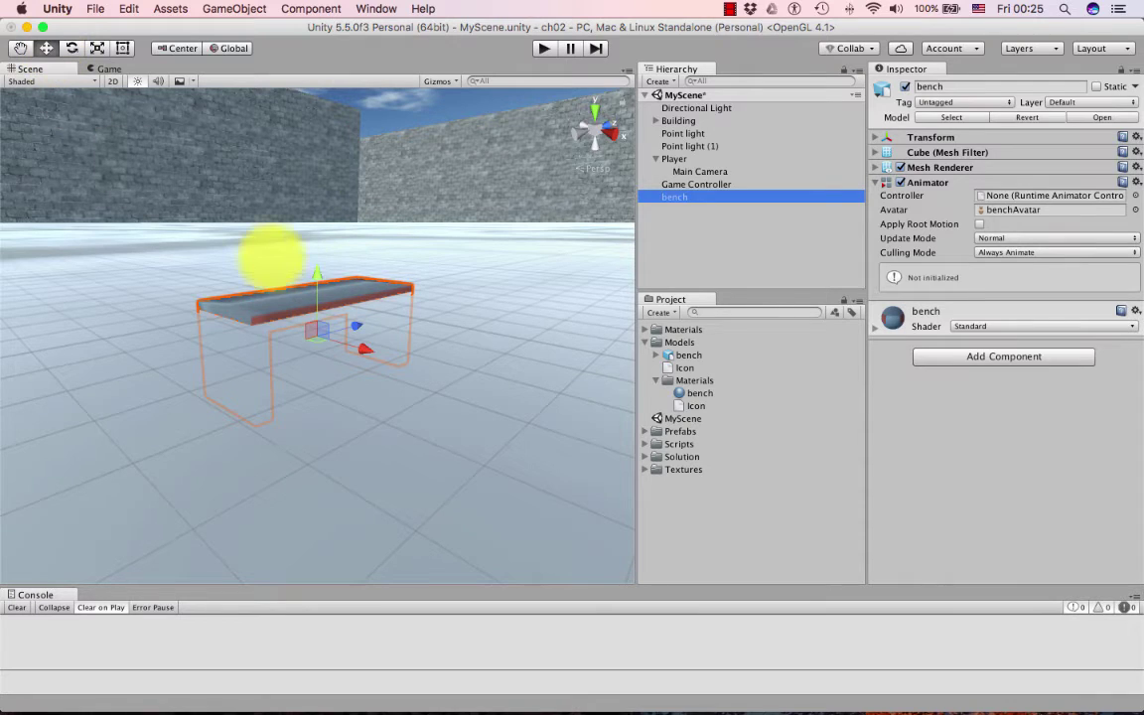
# Step: Delete the existing bench object from MyScene
pyautogui.press('f')
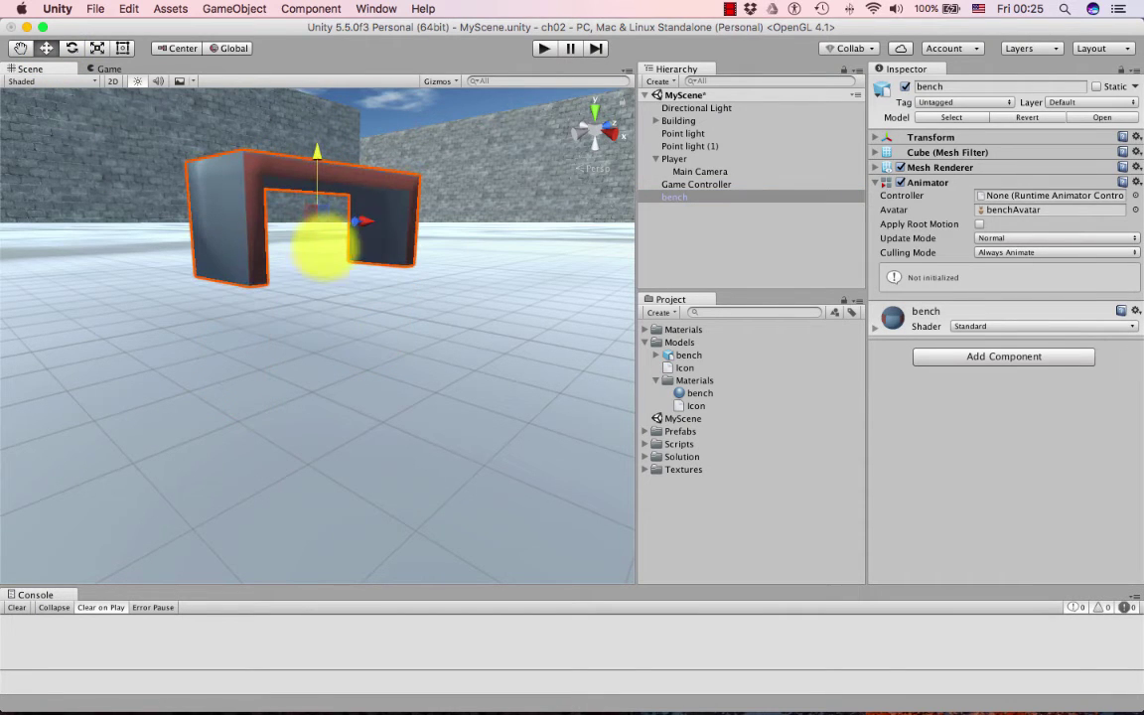
pyautogui.click(673, 197)
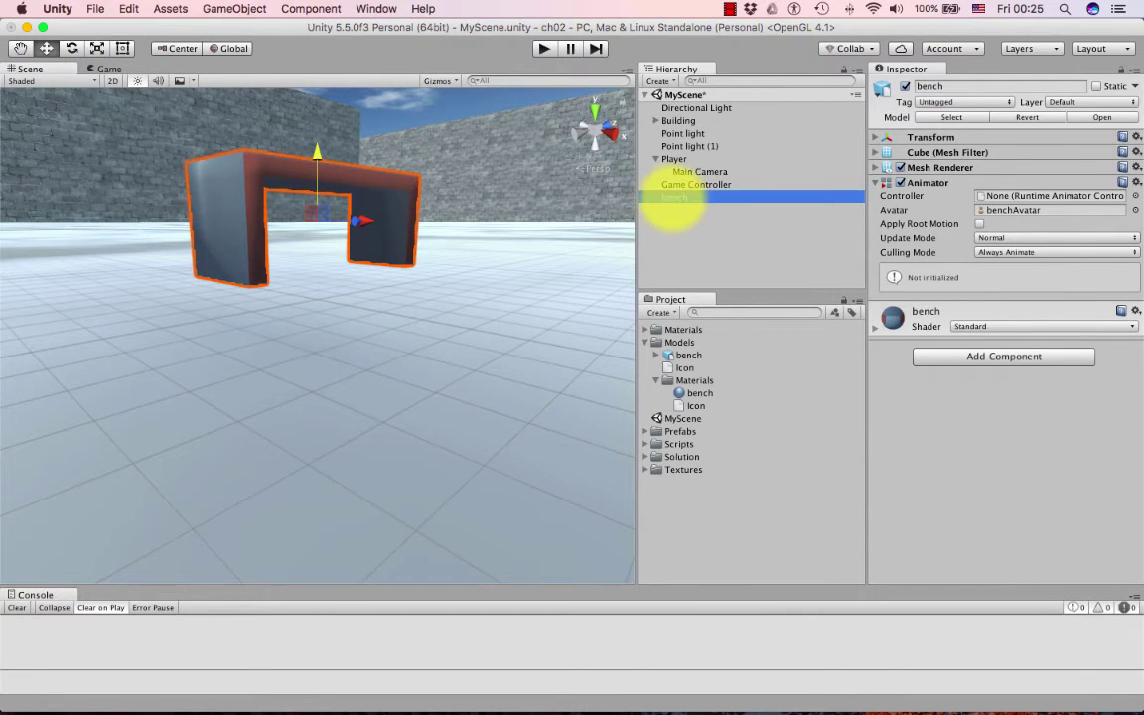
pyautogui.rightClick(673, 197)
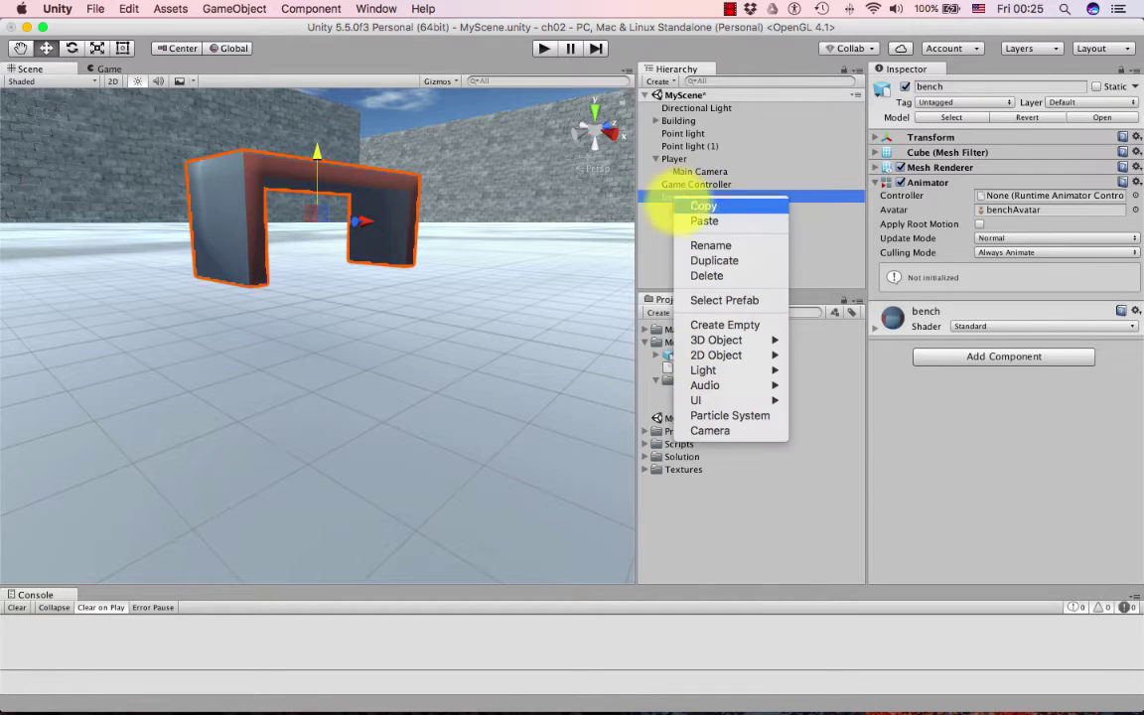
pyautogui.click(707, 275)
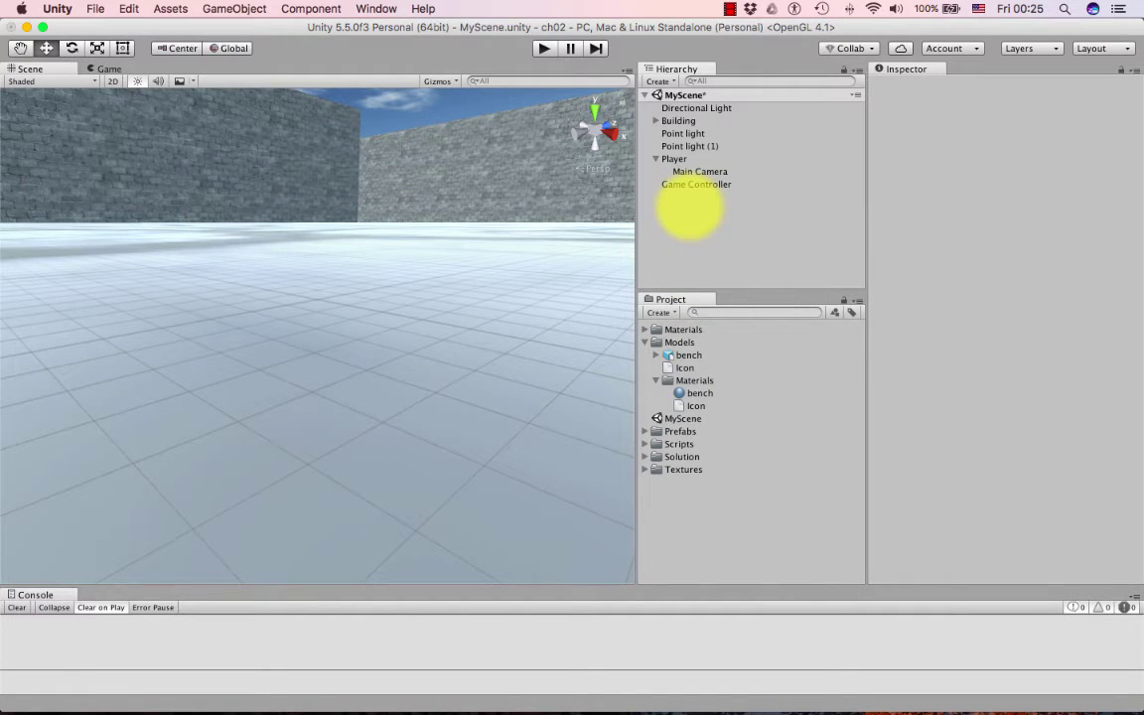
# Step: Set the Scale Factor to 100 in the import settings of the bench model in the Models folder
pyautogui.click(690, 356)
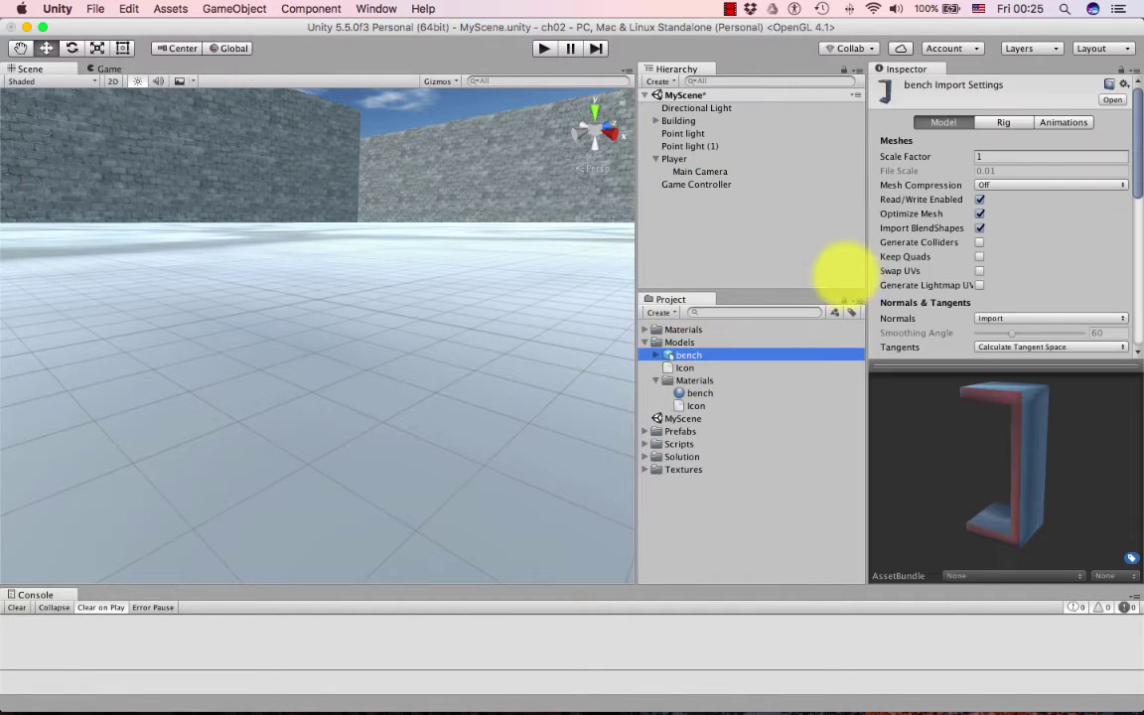
pyautogui.click(1001, 156)
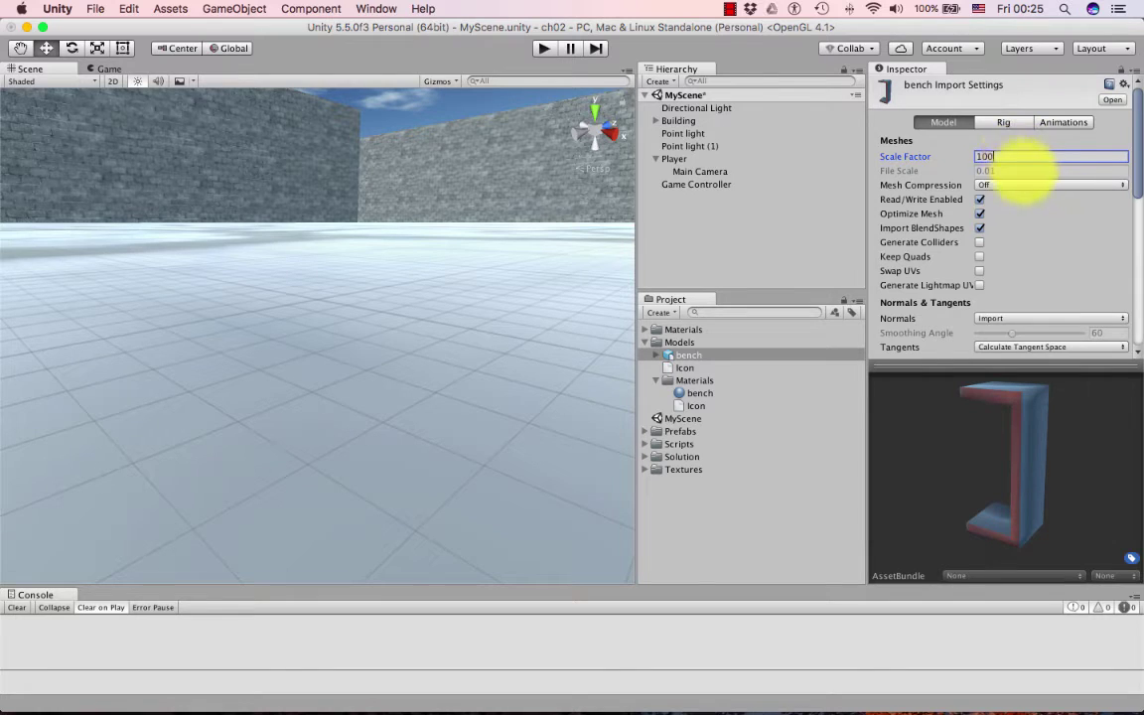
pyautogui.write('100')
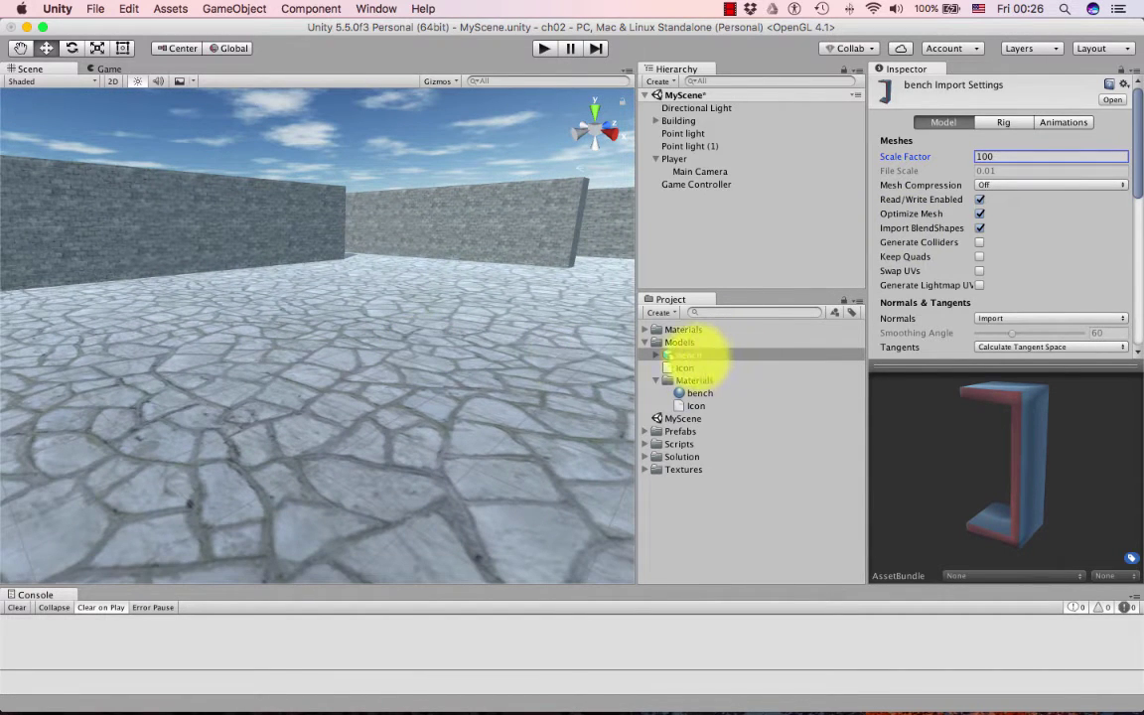
# Step: Add the bench model to the scene, applying its pending import settings, and raise it above the stone floor
pyautogui.moveTo(701, 355); pyautogui.dragTo(711, 248)
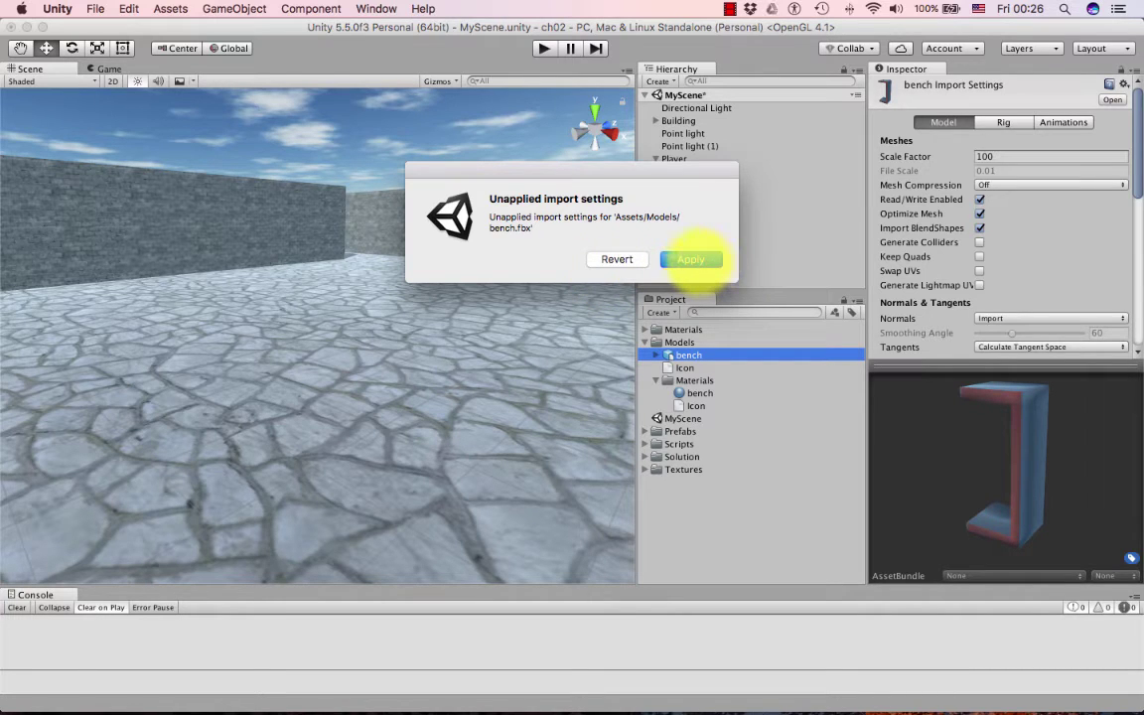
pyautogui.click(692, 258)
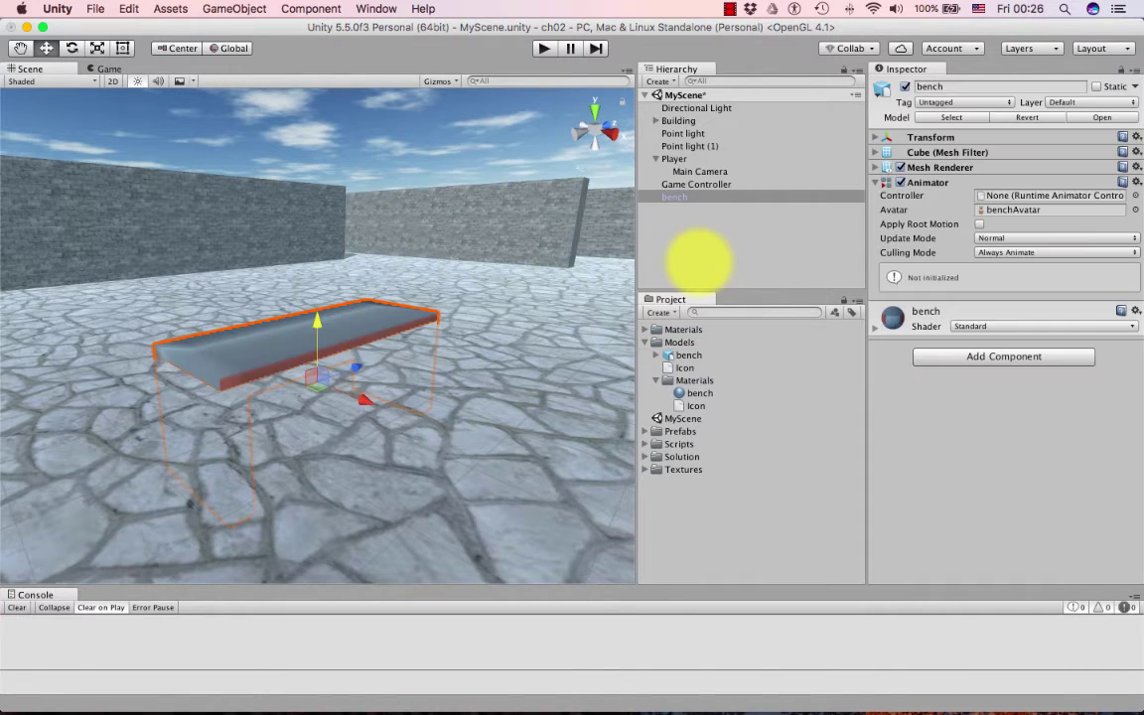
pyautogui.moveTo(317, 323); pyautogui.dragTo(332, 207)
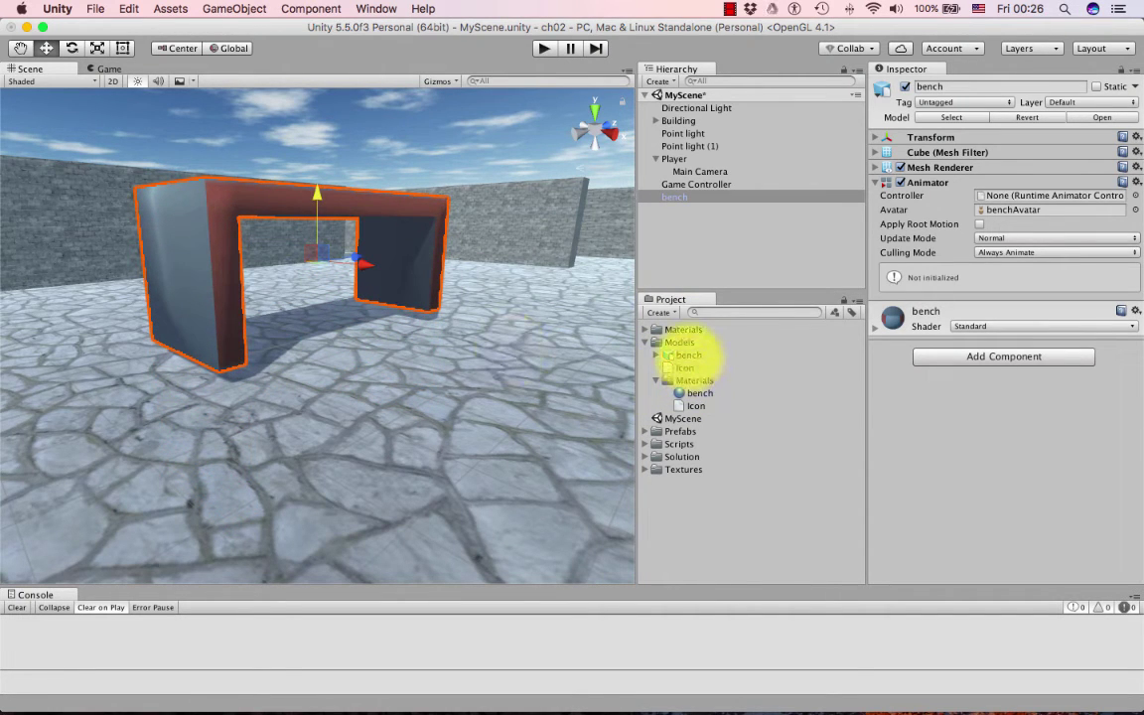
# Step: Remove the newly placed bench instance from the scene hierarchy
pyautogui.click(688, 354)
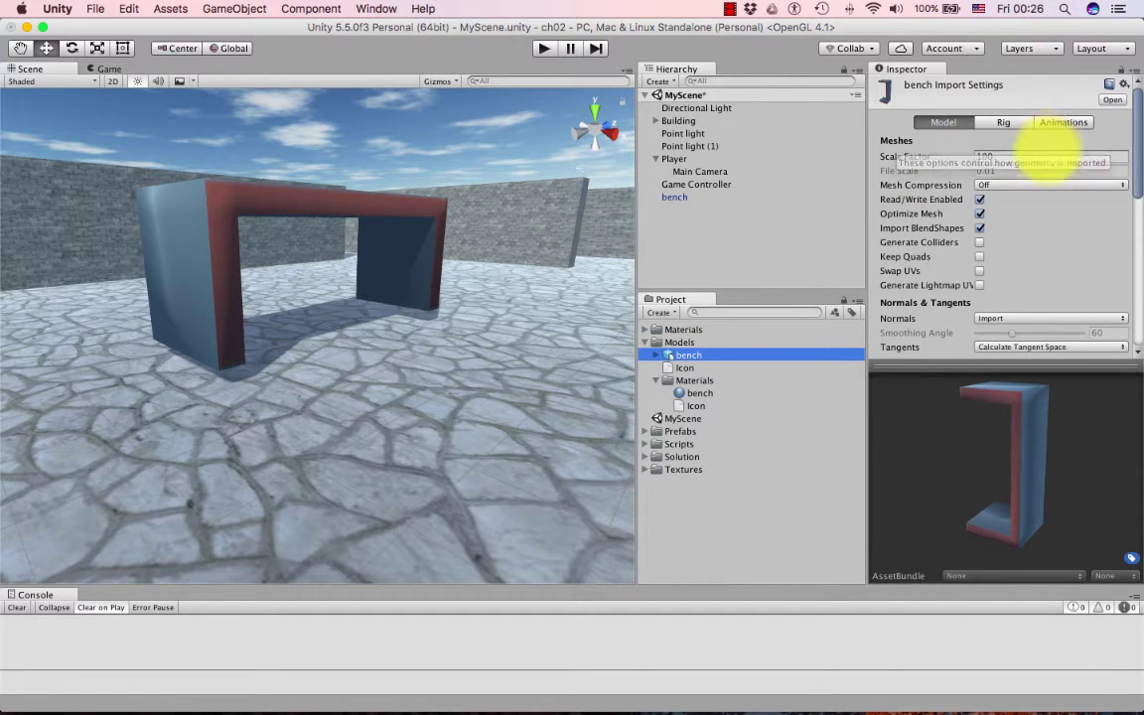
pyautogui.click(675, 198)
pyautogui.rightClick(675, 198)
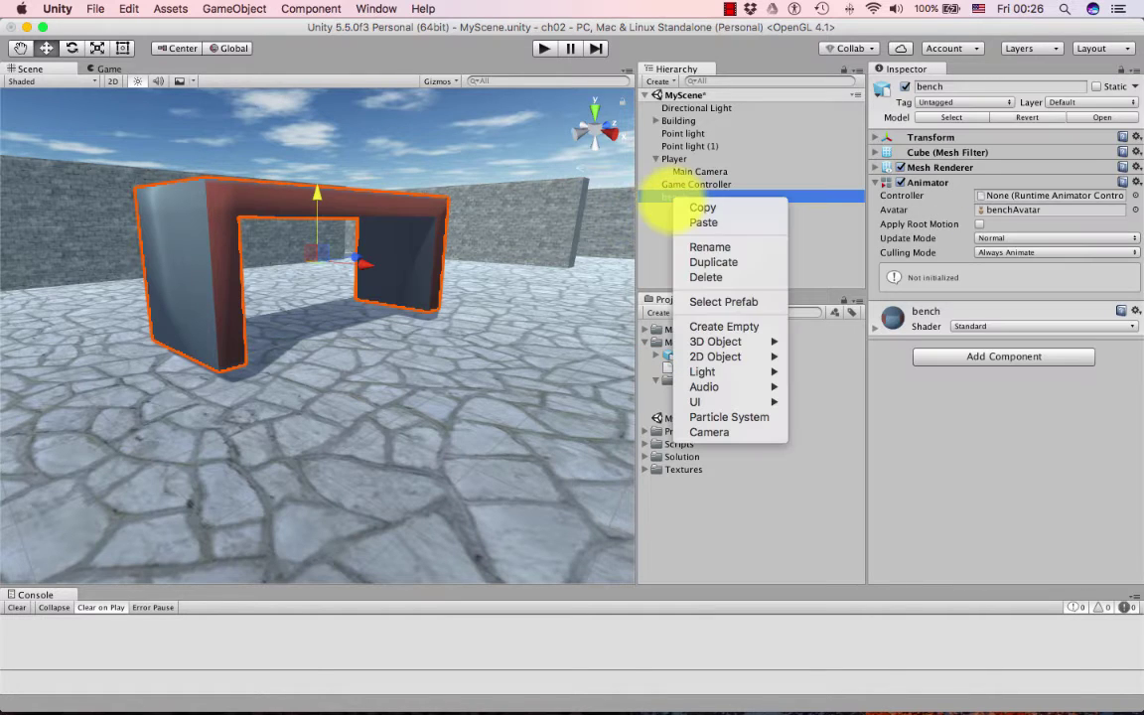
pyautogui.click(720, 276)
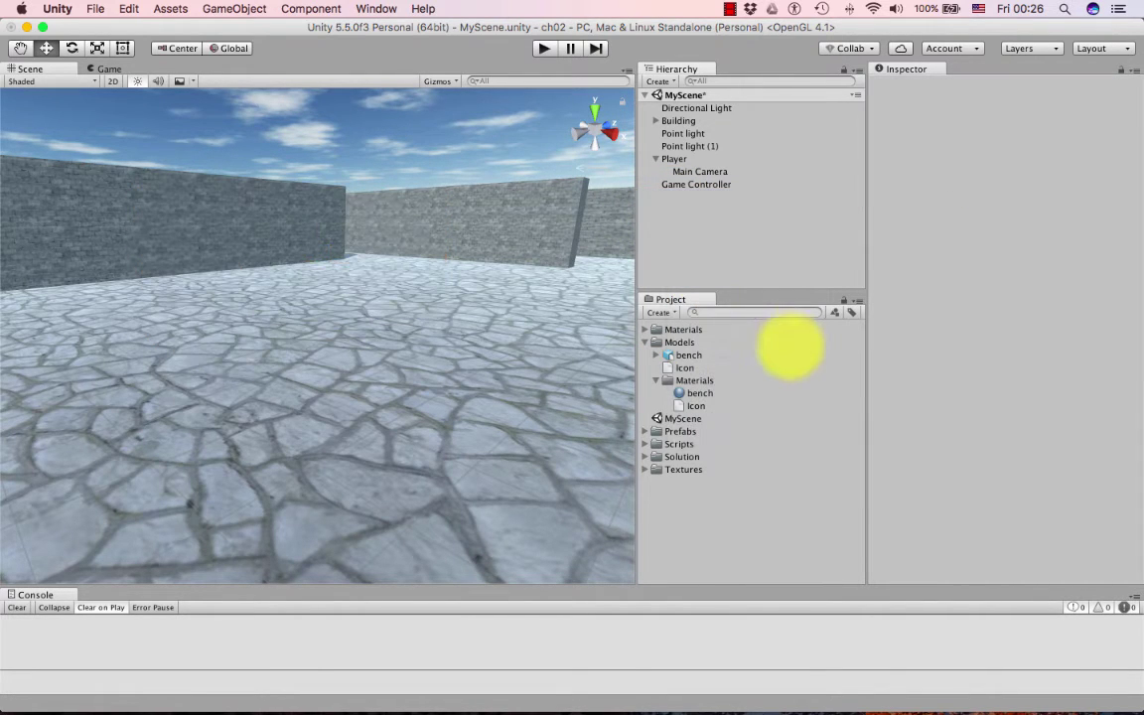
# Step: Turn off Import Animation in the bench model's import settings and apply the change
pyautogui.click(696, 355)
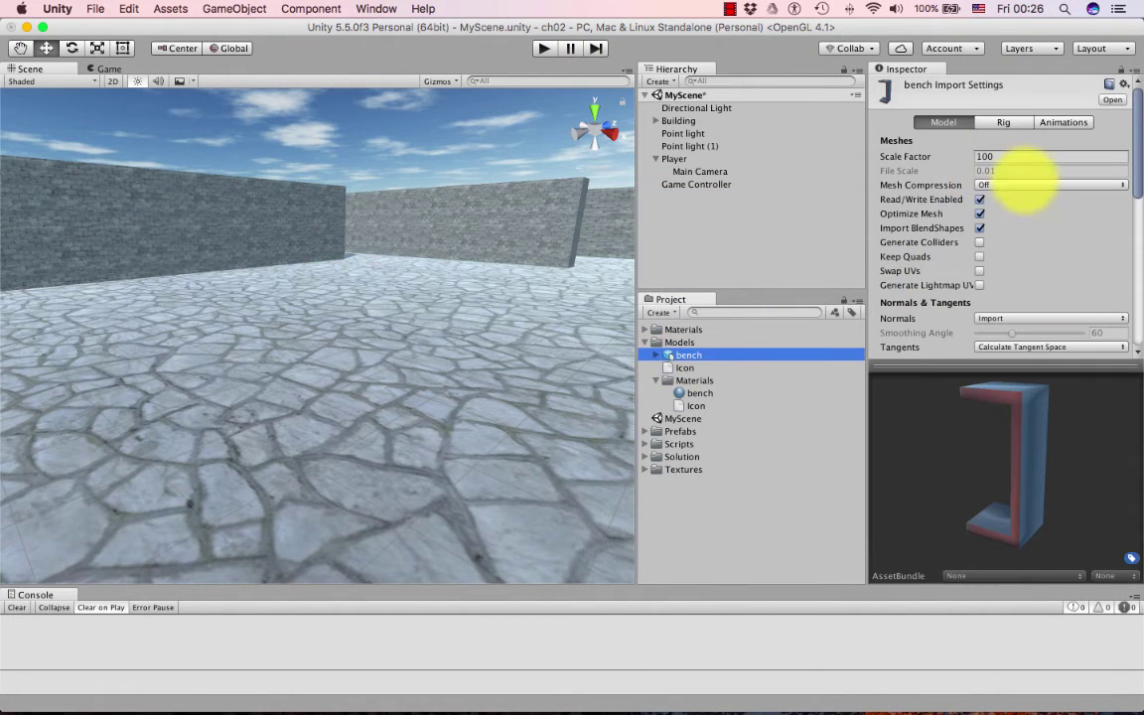
pyautogui.scroll(-4, 912, 248)
pyautogui.scroll(5, 923, 203)
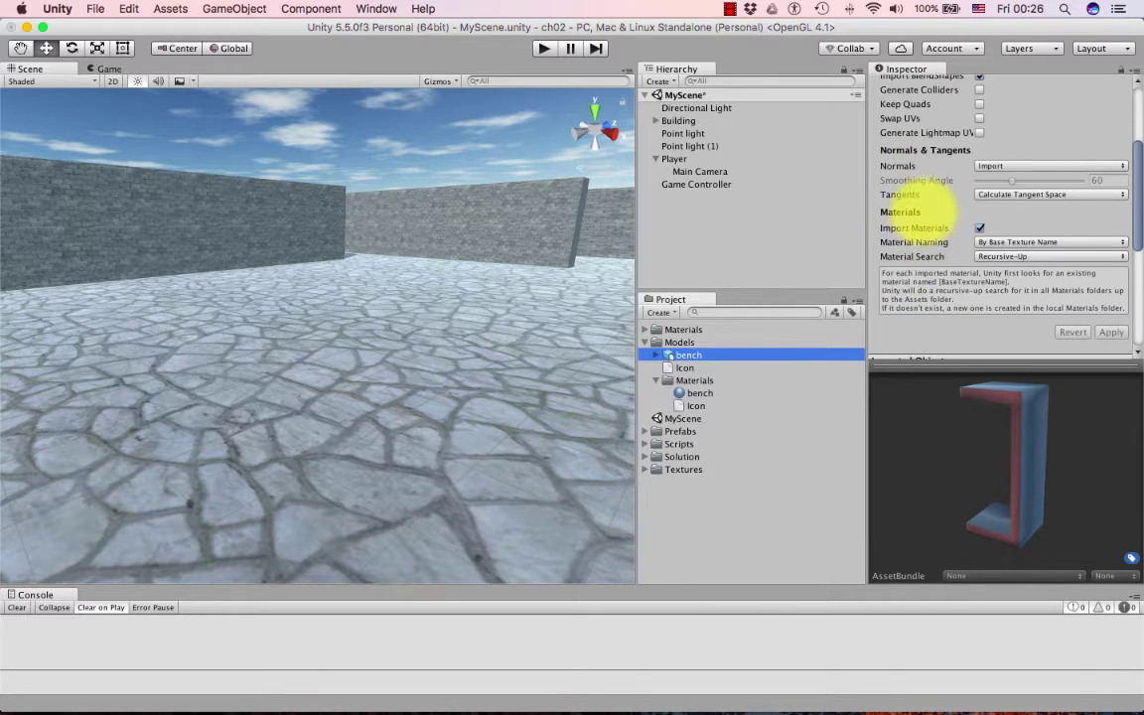
pyautogui.scroll(1, 926, 211)
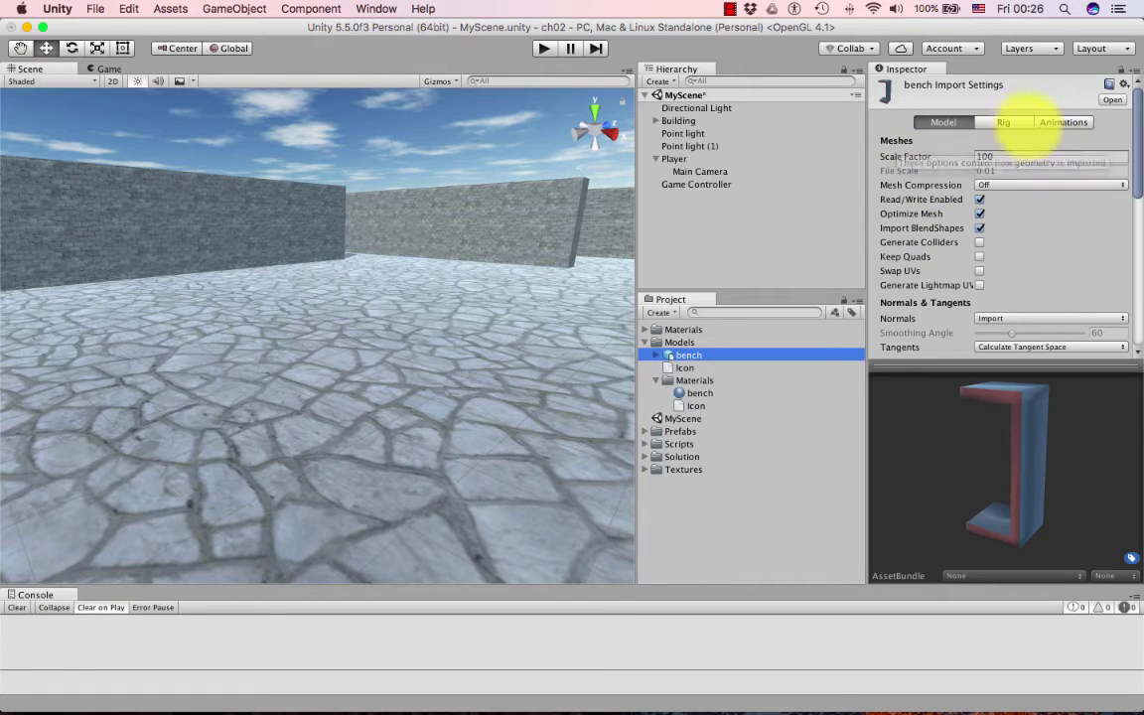
pyautogui.click(1005, 121)
pyautogui.click(949, 122)
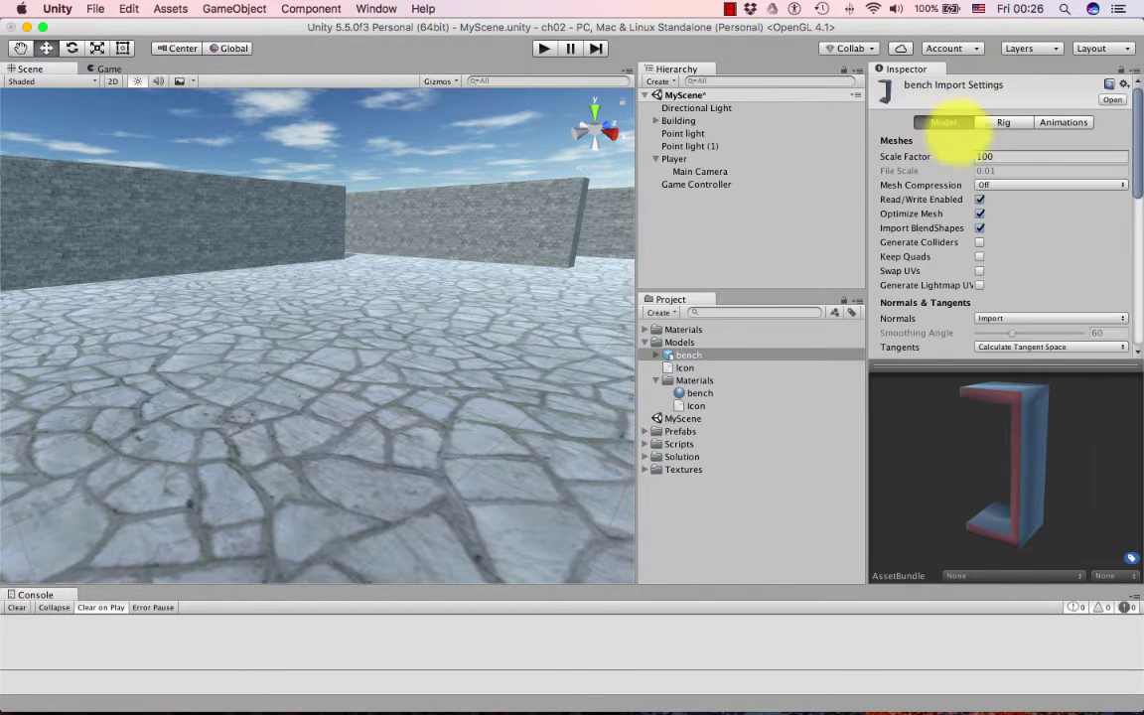
pyautogui.click(1064, 122)
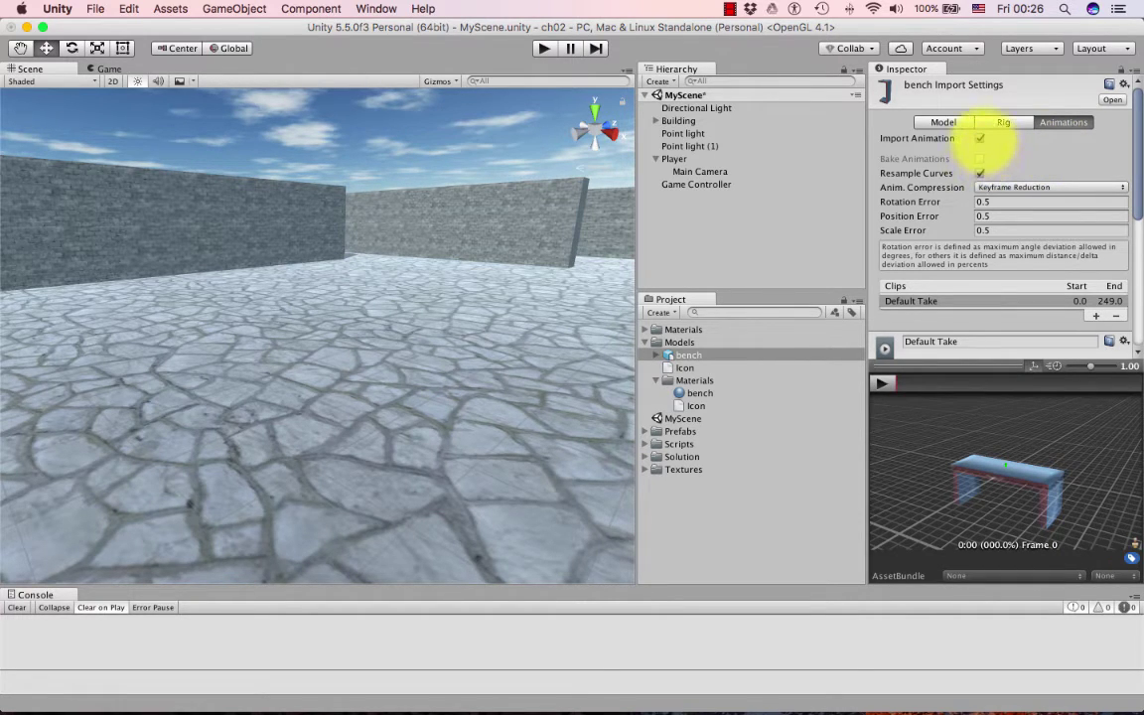
pyautogui.click(980, 139)
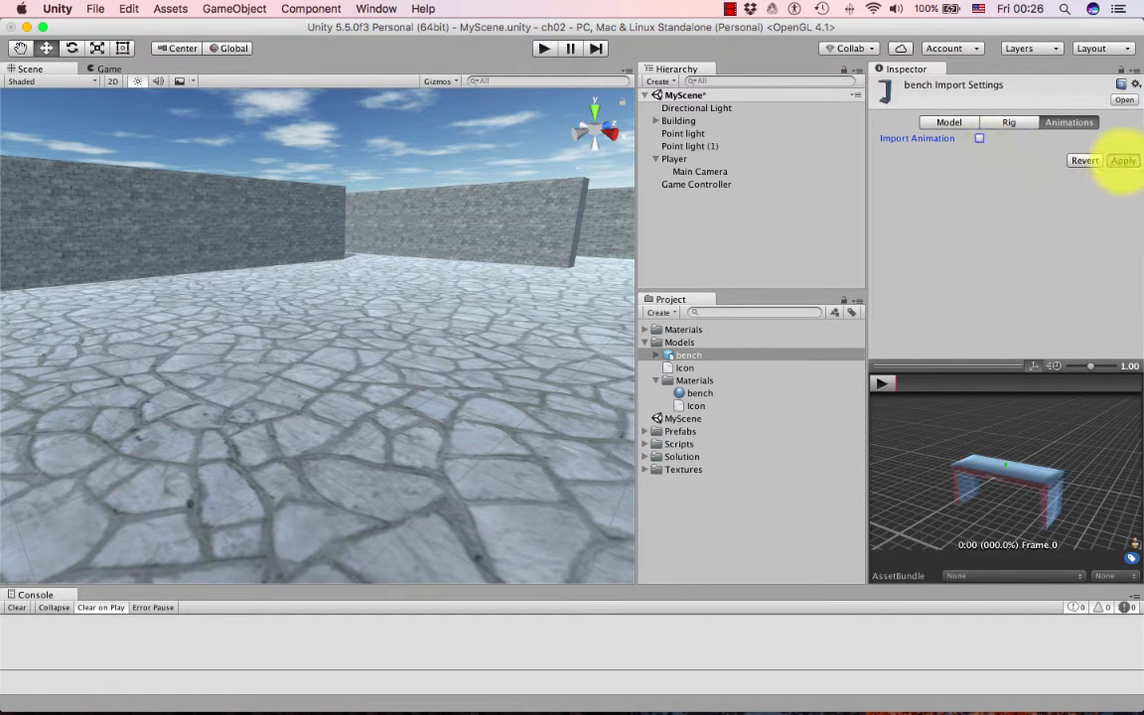
pyautogui.click(1122, 161)
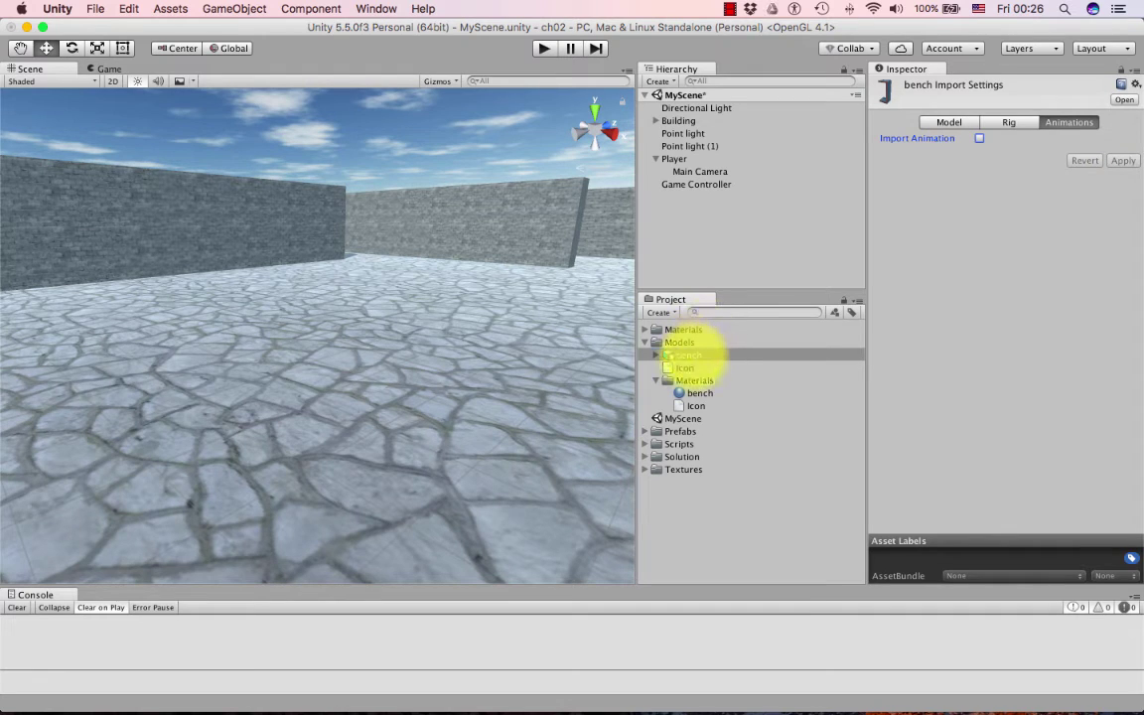
# Step: Add the reimported bench model to the scene and set its Y position to 2
pyautogui.moveTo(695, 355); pyautogui.dragTo(707, 245)
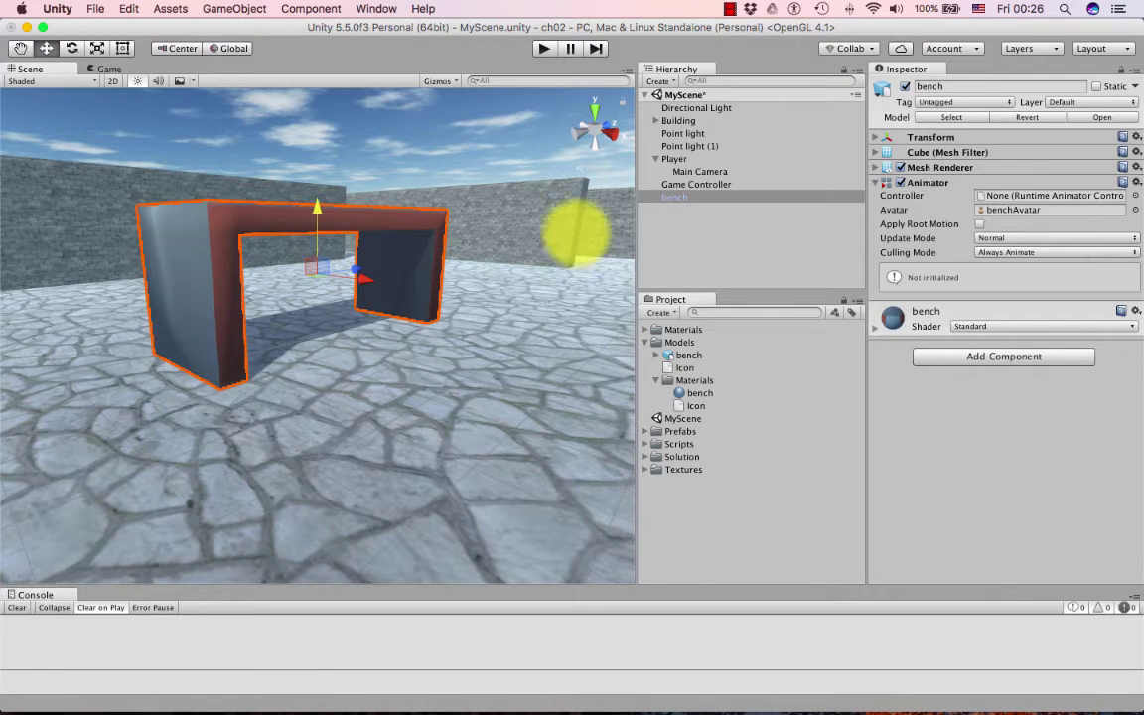
pyautogui.click(663, 197)
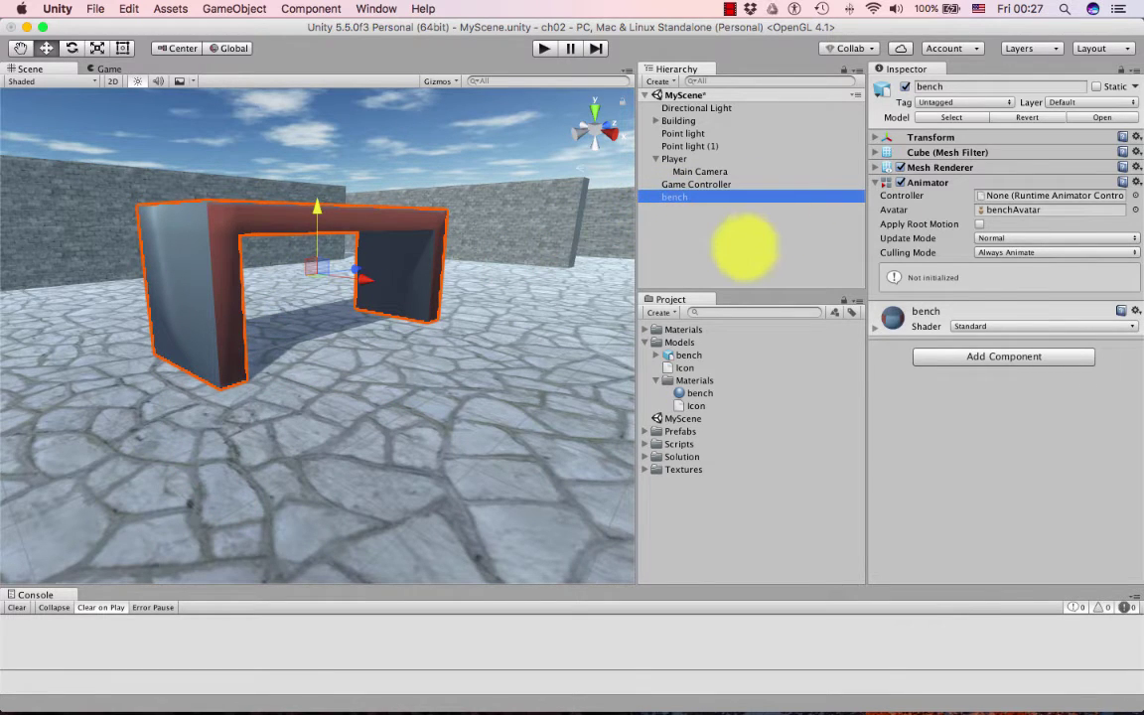
pyautogui.click(875, 137)
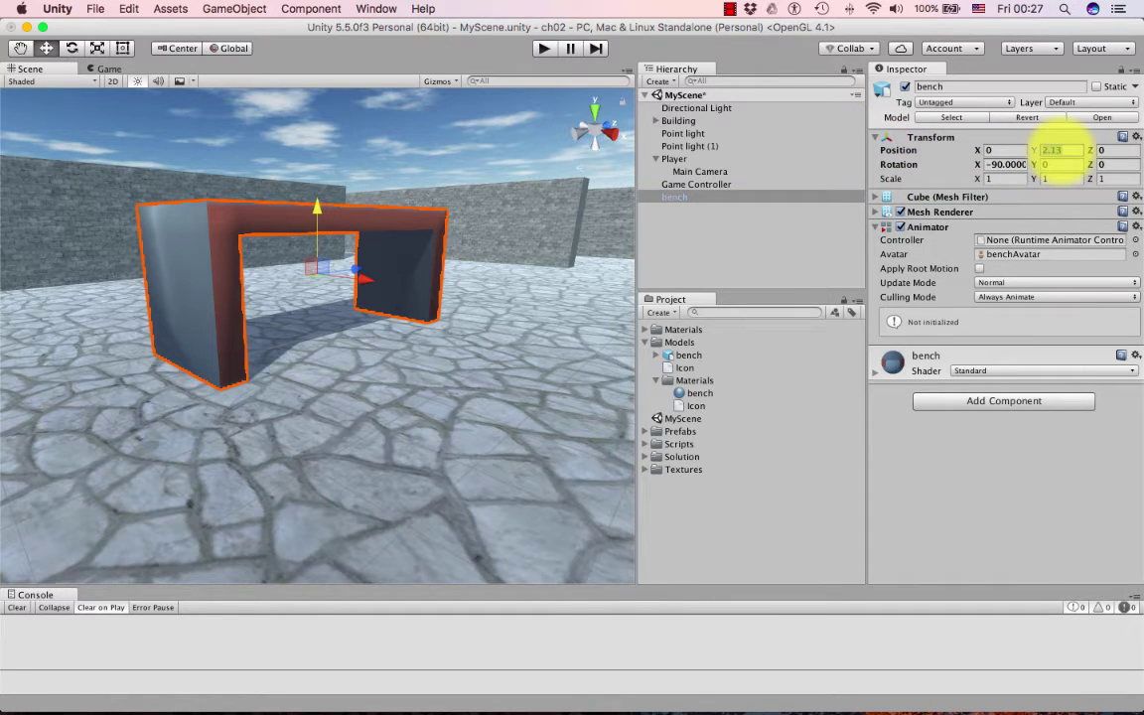
pyautogui.write('2')
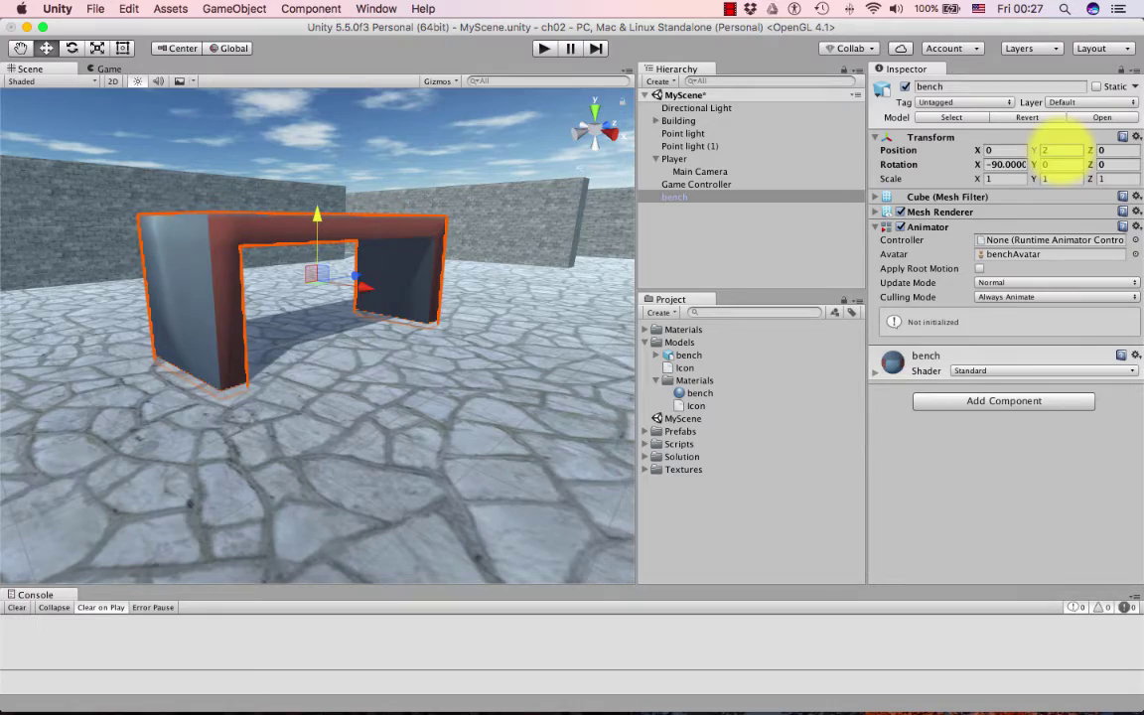
# Step: Move the bench along the X axis to about 5.86, towards the nearby inner wall
pyautogui.scroll(-6, 384, 319)
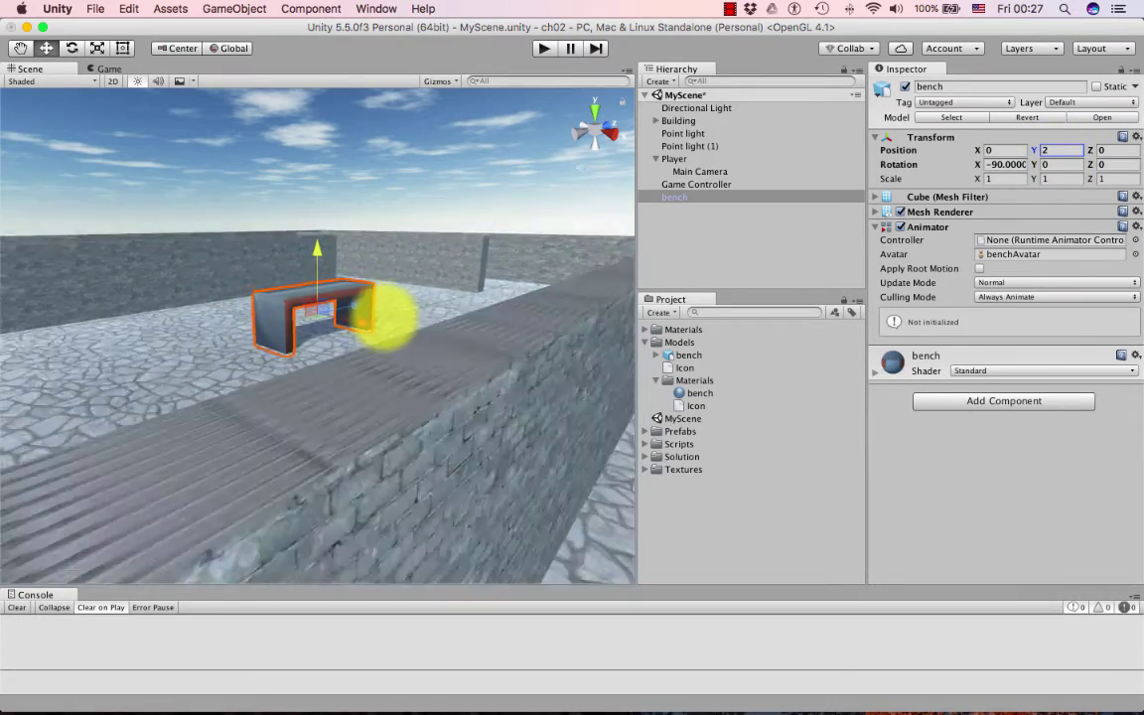
pyautogui.scroll(-3, 383, 319)
pyautogui.keyDown('alt'); pyautogui.moveTo(301, 319); pyautogui.dragTo(24, 317); pyautogui.keyUp('alt')
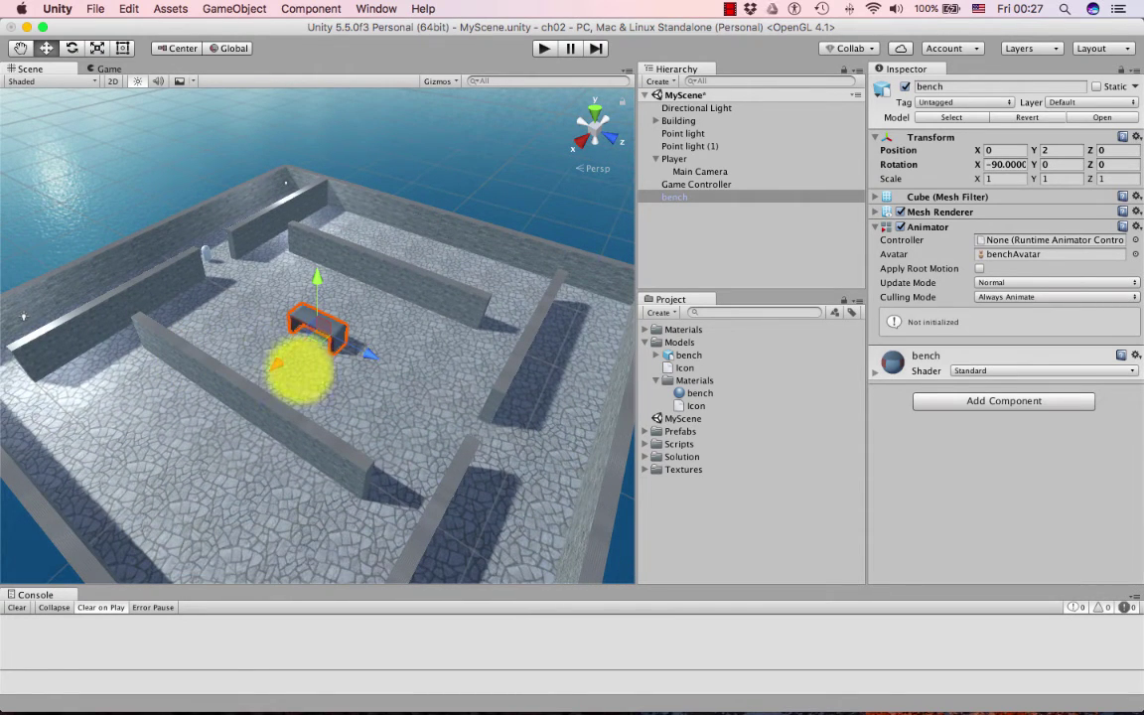
pyautogui.moveTo(270, 368); pyautogui.dragTo(236, 397)
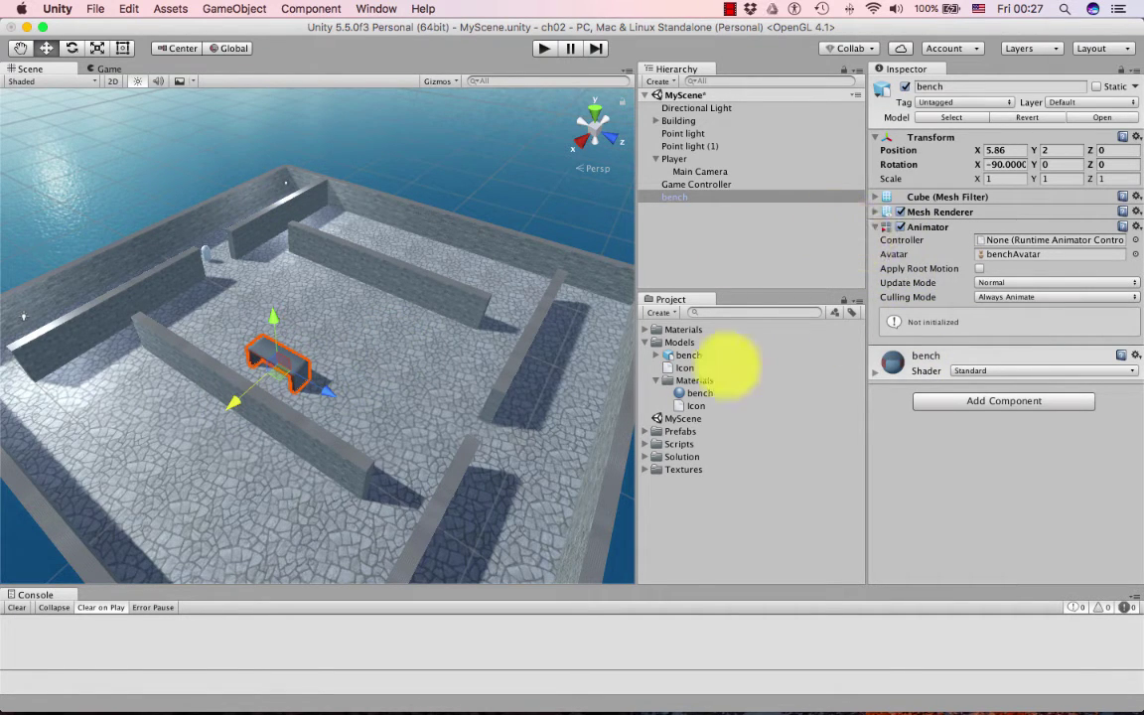
# Step: Enable Generate Colliders in the bench model's import settings, apply it, and check the imported object's components
pyautogui.click(689, 354)
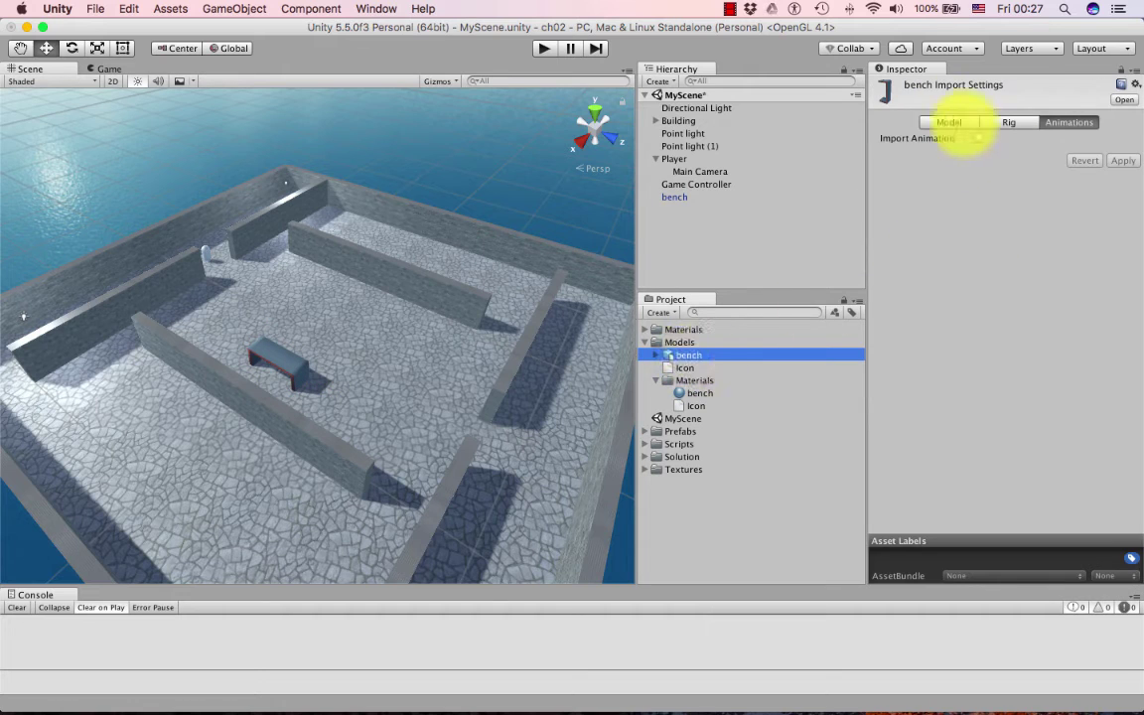
pyautogui.click(944, 122)
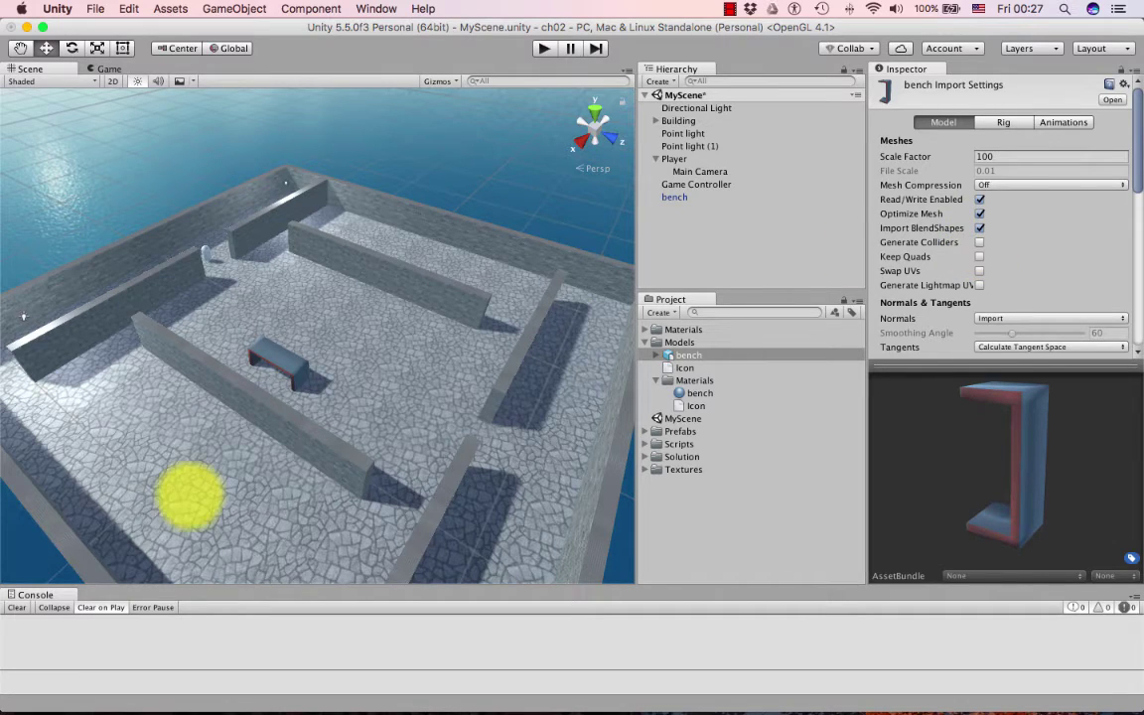
pyautogui.scroll(5, 268, 388)
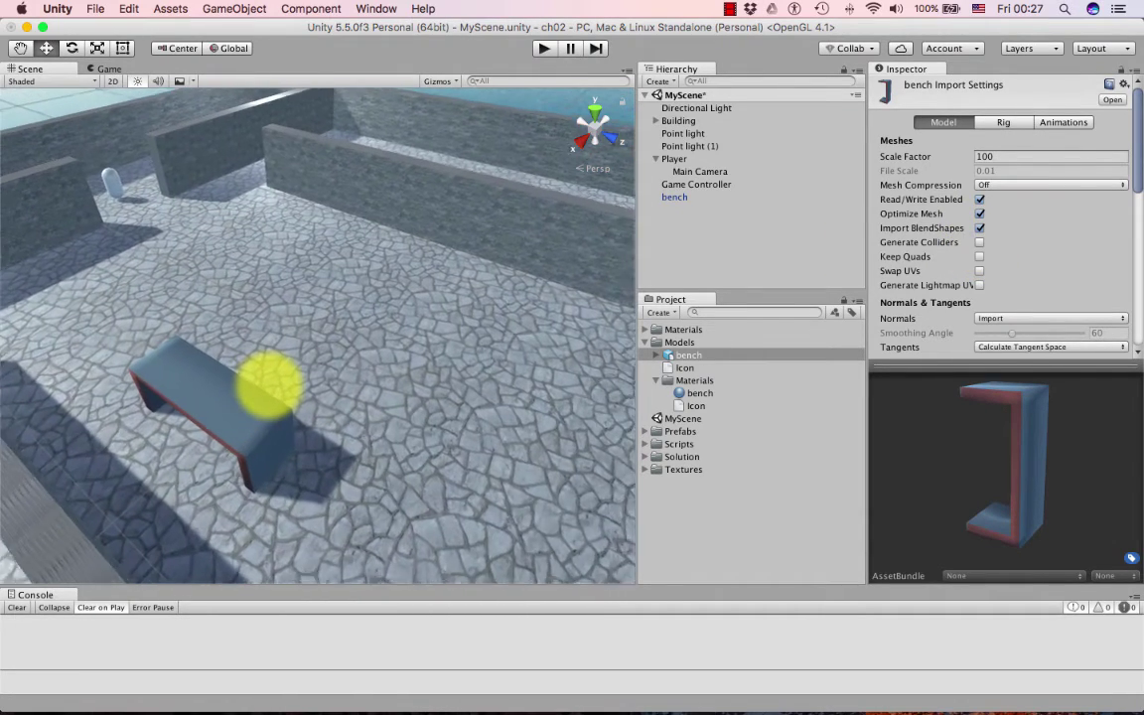
pyautogui.keyDown('alt'); pyautogui.moveTo(312, 449); pyautogui.dragTo(174, 390); pyautogui.keyUp('alt')
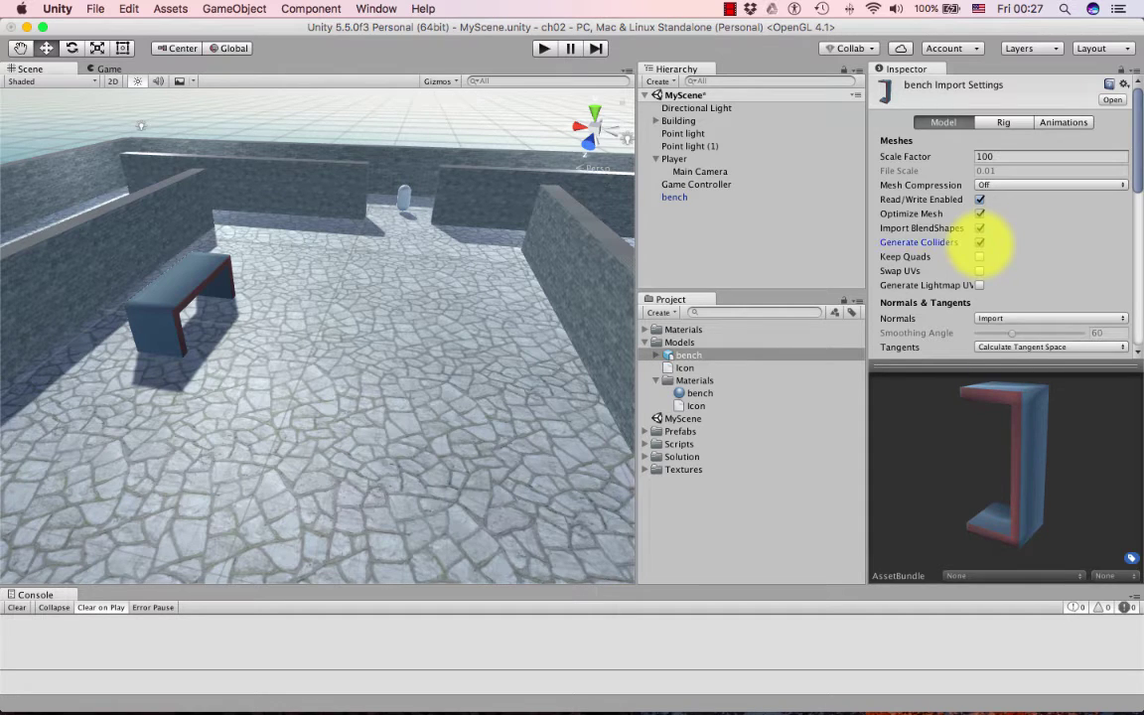
pyautogui.scroll(-10, 1067, 255)
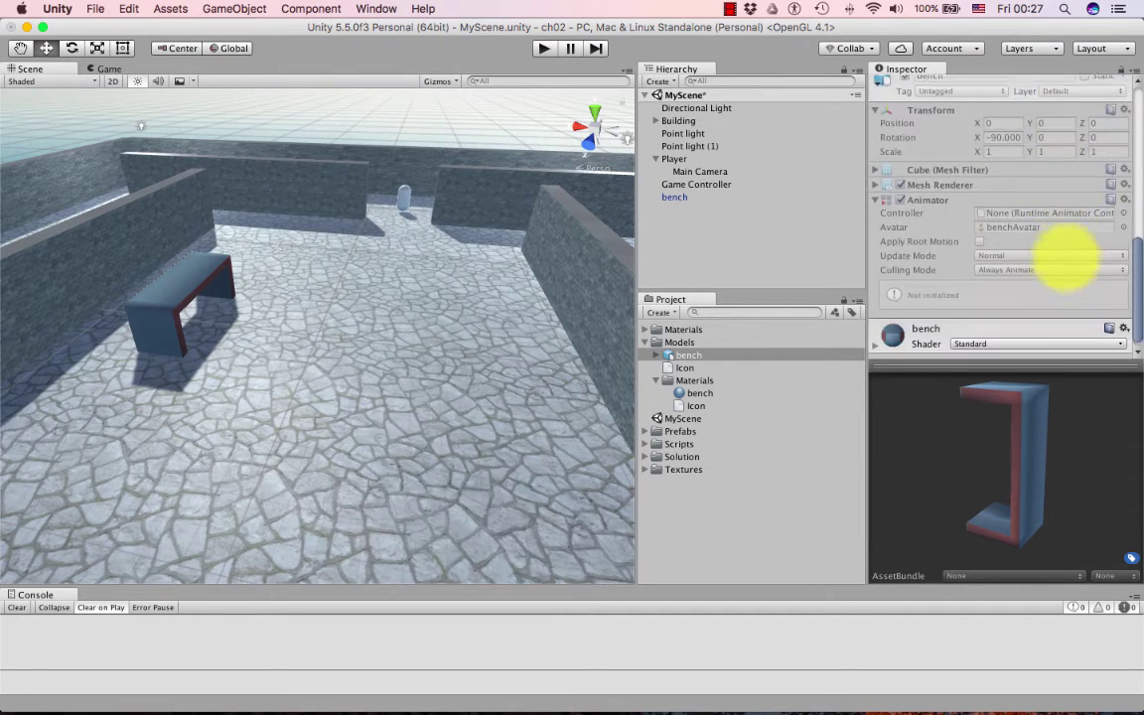
pyautogui.scroll(10, 1067, 255)
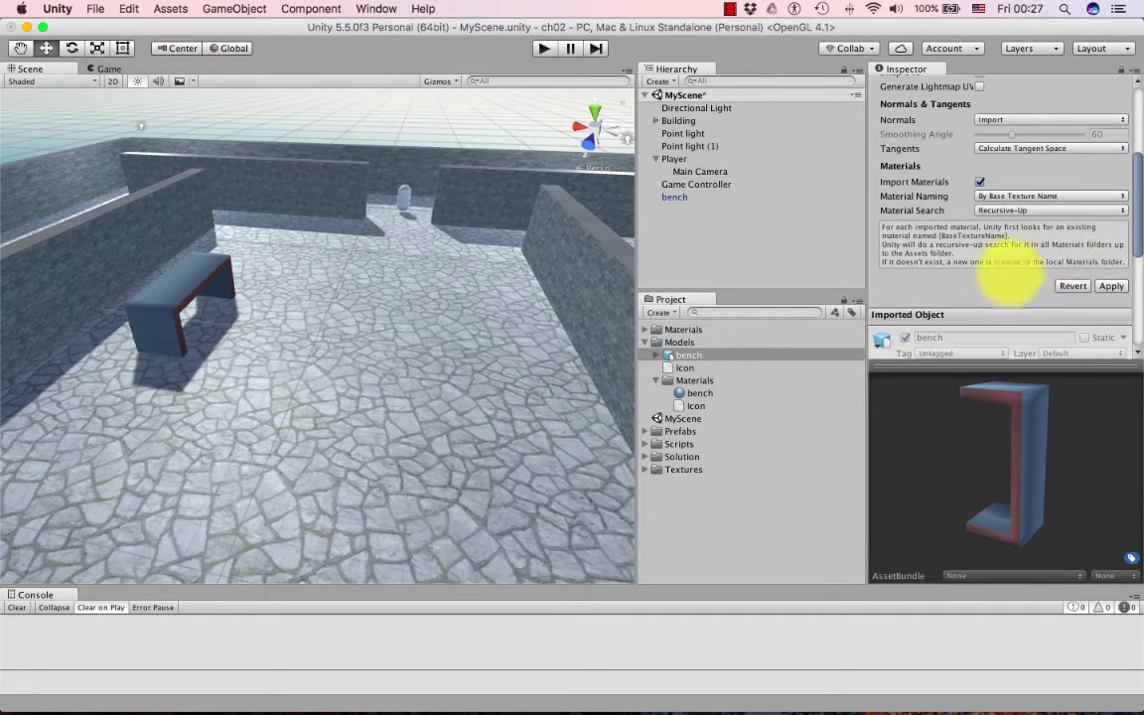
pyautogui.click(1110, 286)
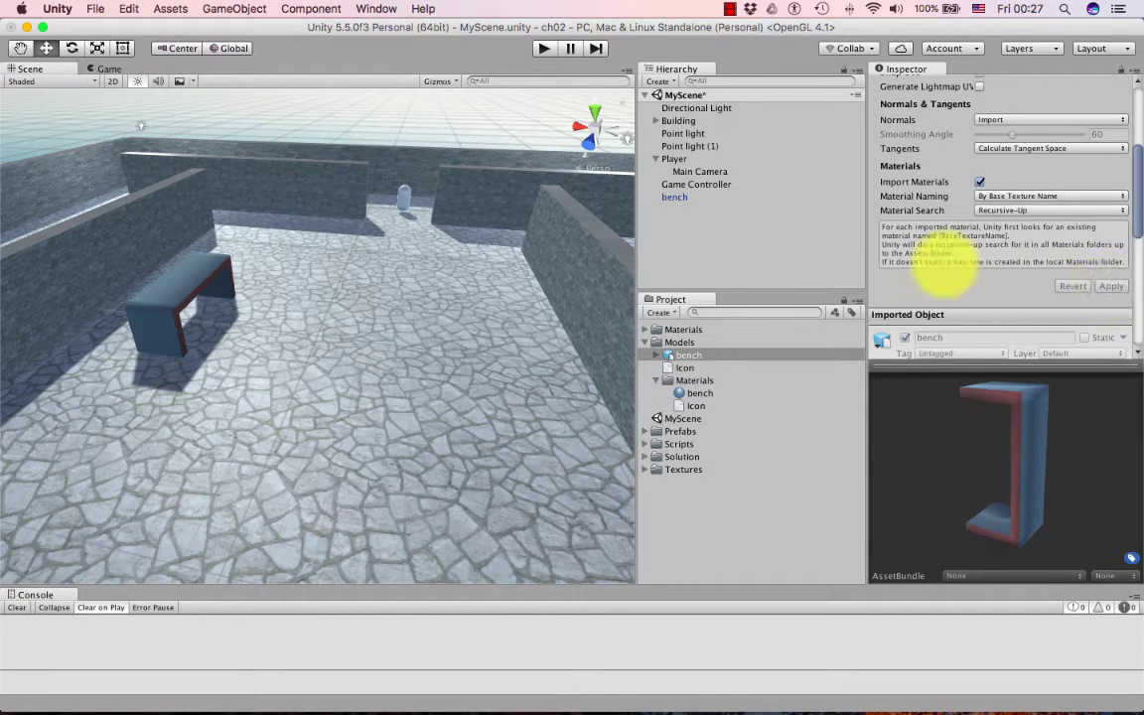
pyautogui.scroll(-7, 939, 260)
pyautogui.scroll(-5, 938, 260)
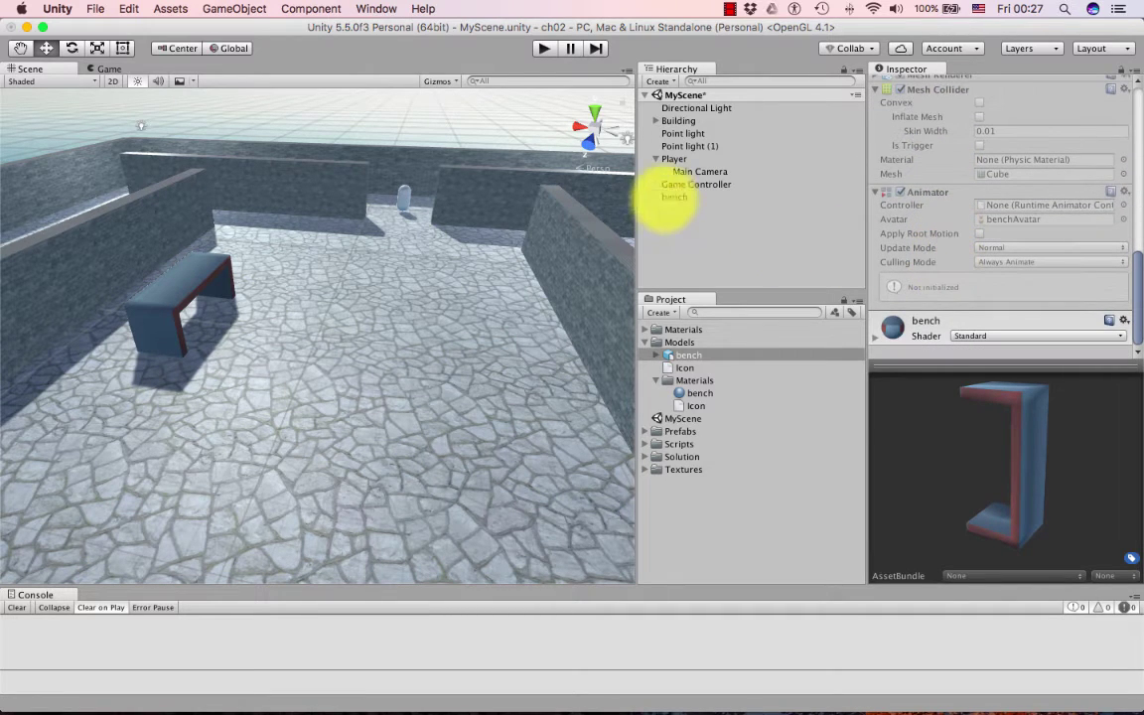
# Step: Select the bench and switch its Mesh Renderer off and back on to view the mesh collider's wireframe
pyautogui.click(670, 197)
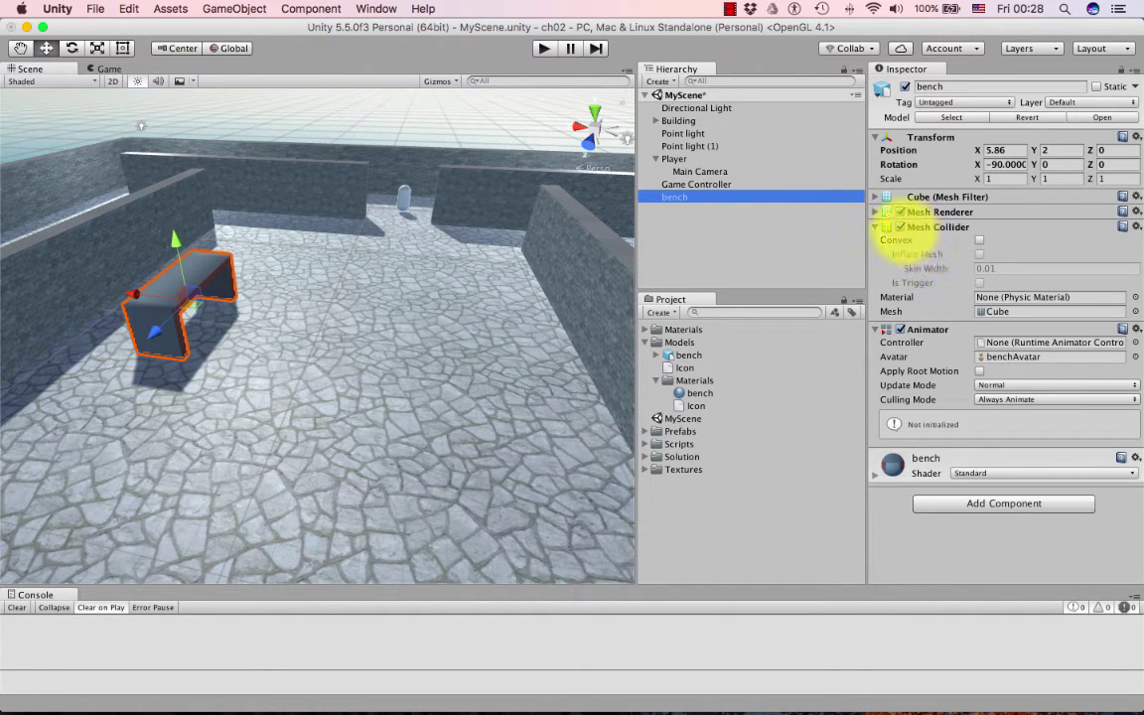
pyautogui.click(877, 229)
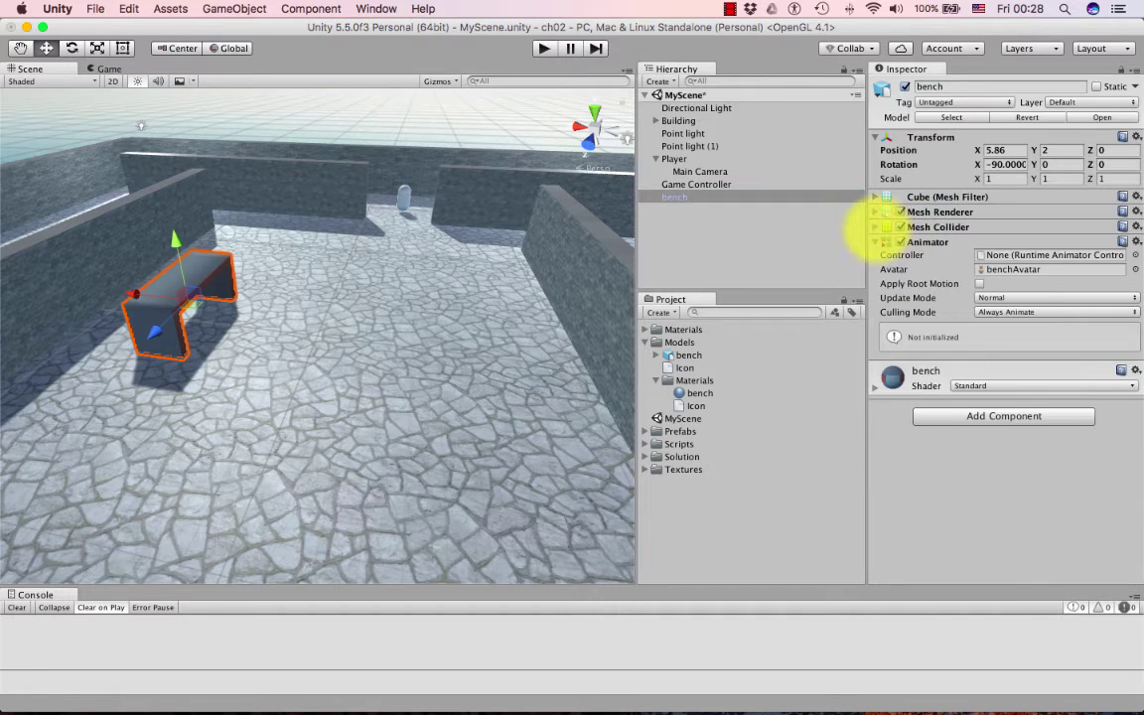
pyautogui.click(876, 231)
pyautogui.click(900, 211)
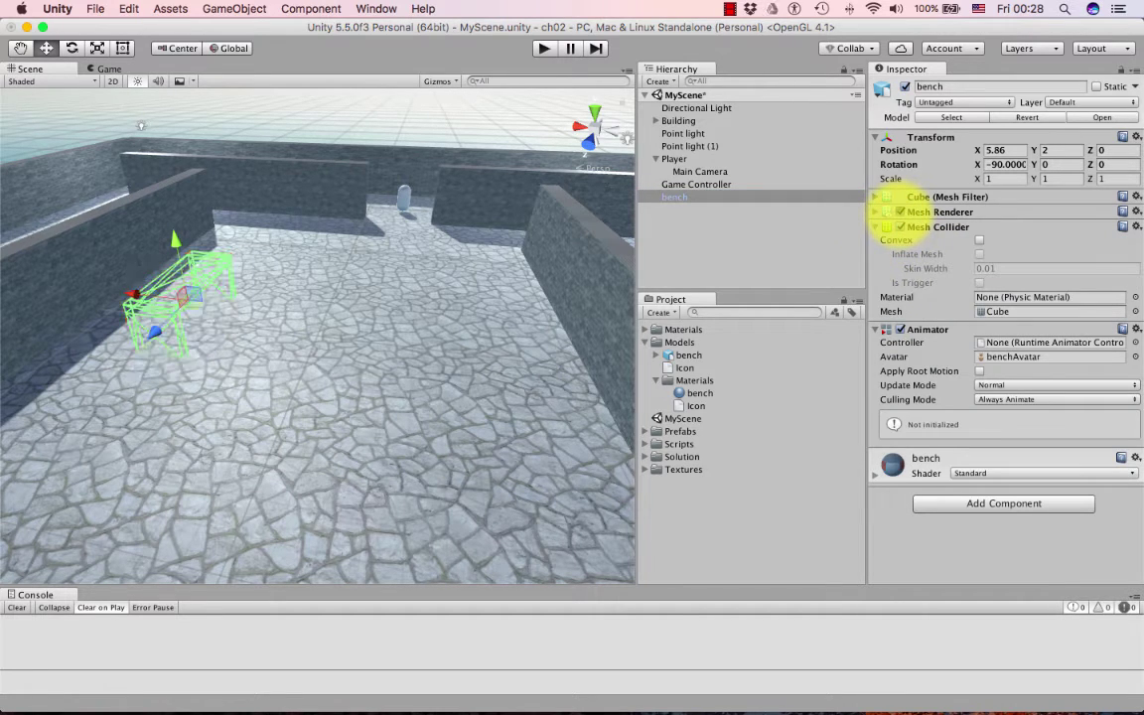
pyautogui.click(900, 211)
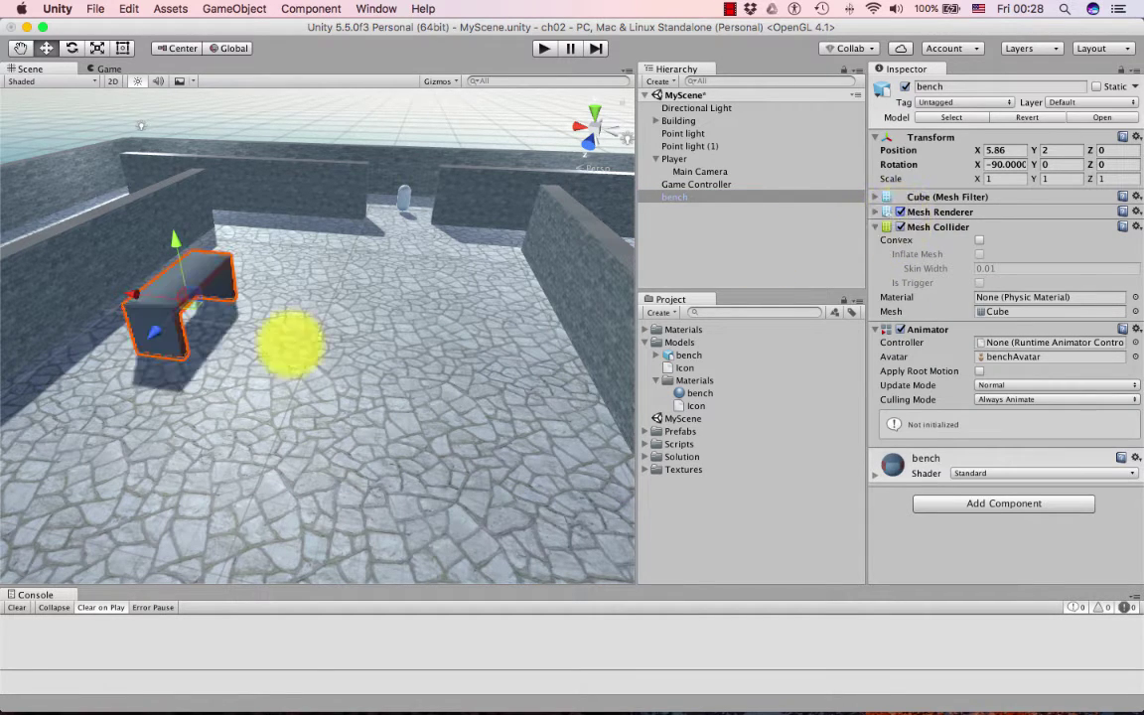
# Step: Hide the bench's Mesh Renderer and inspect the shape of its mesh collider wireframe from several sides
pyautogui.press('w')
pyautogui.moveTo(179, 332)
pyautogui.mouseDown(button='right')
pyautogui.moveTo(171, 327)
pyautogui.moveTo(180, 332)
pyautogui.mouseUp(button='right')
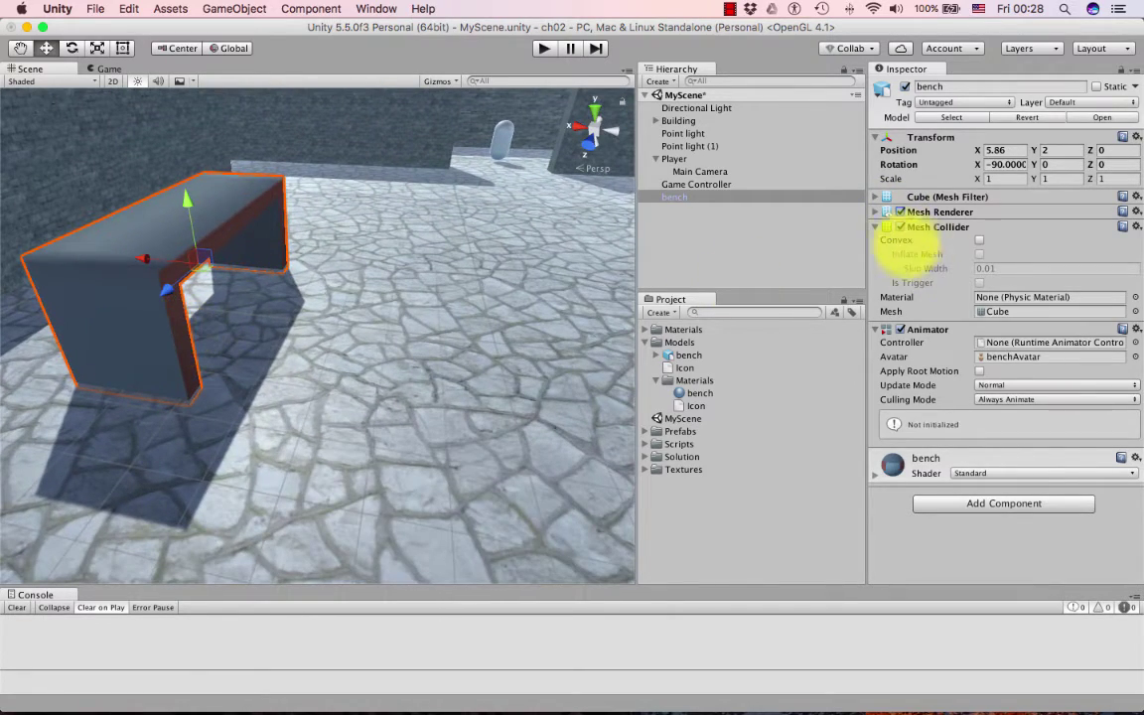
pyautogui.click(899, 211)
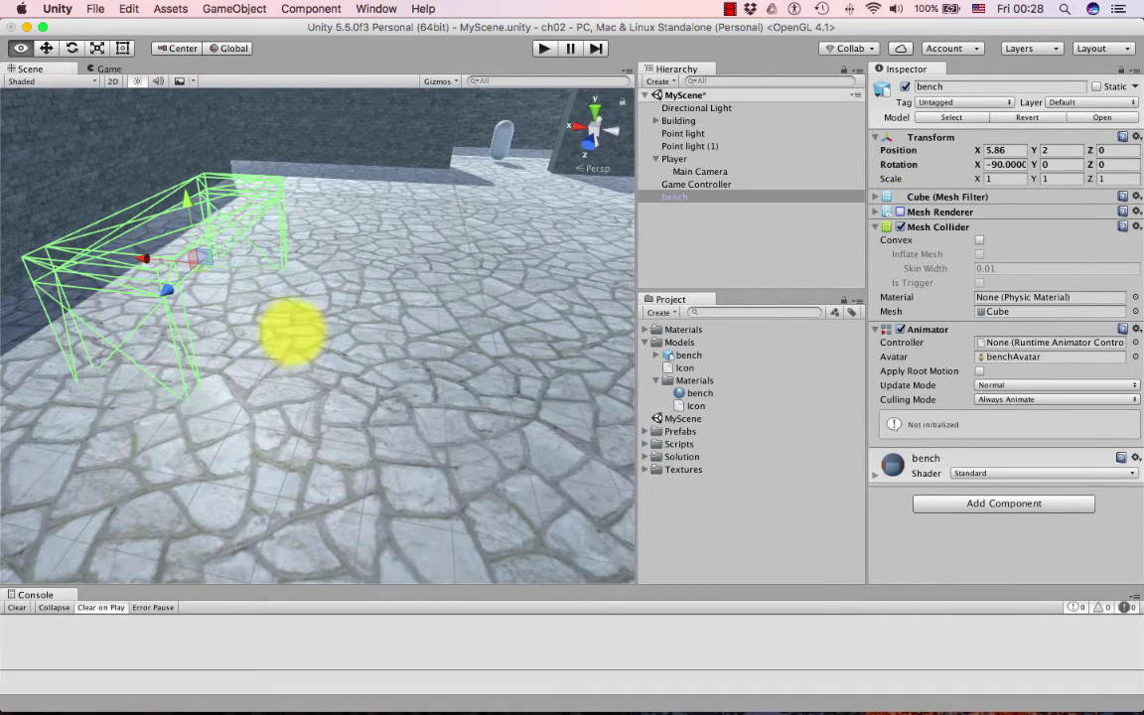
pyautogui.moveTo(179, 333)
pyautogui.mouseDown(button='right')
pyautogui.moveTo(139, 331)
pyautogui.moveTo(164, 328)
pyautogui.mouseUp(button='right')
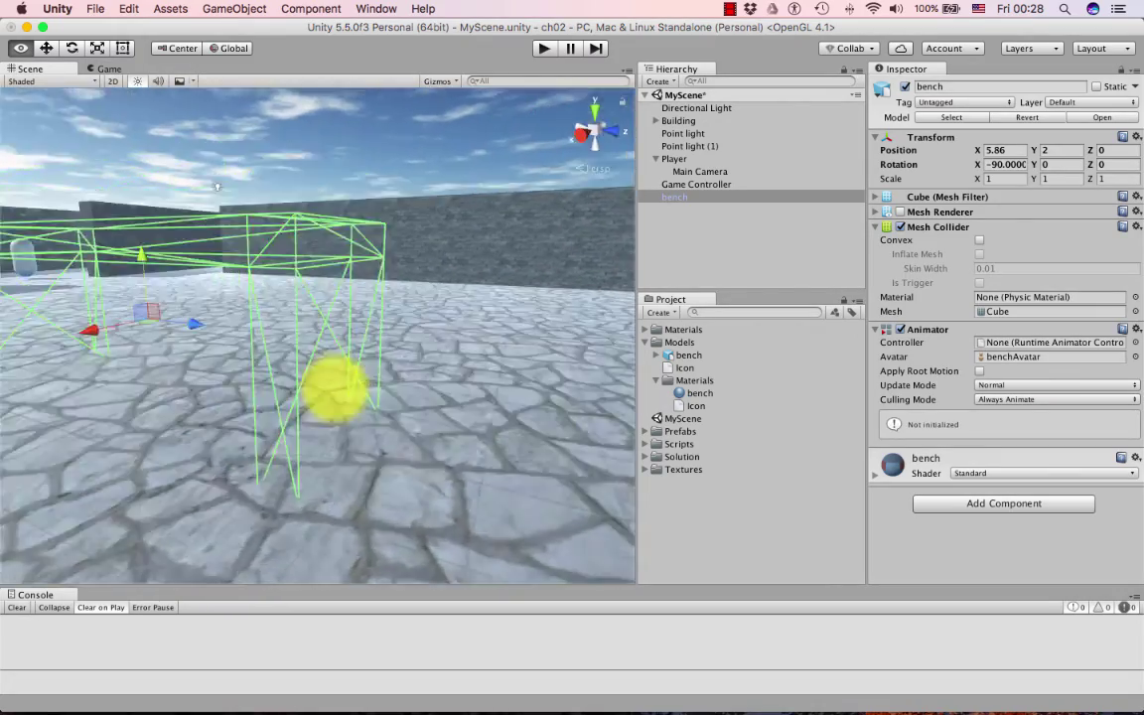
pyautogui.moveTo(217, 186); pyautogui.dragTo(25, 120, button='right')
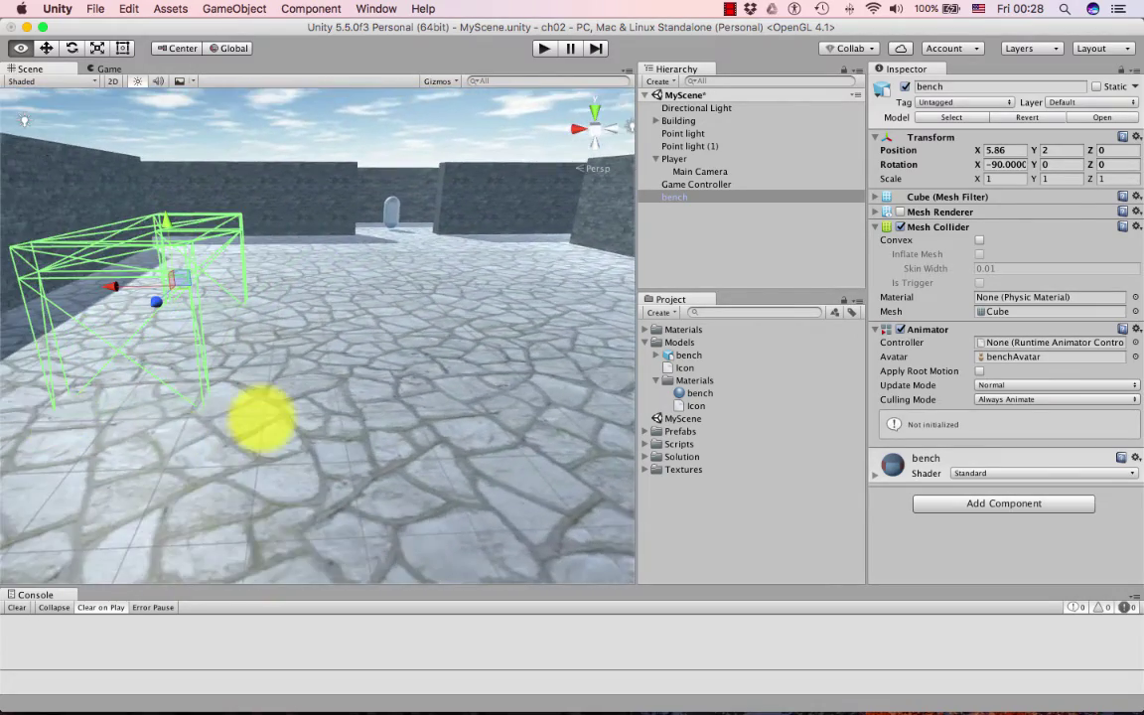
pyautogui.moveTo(261, 419); pyautogui.dragTo(69, 364, button='right')
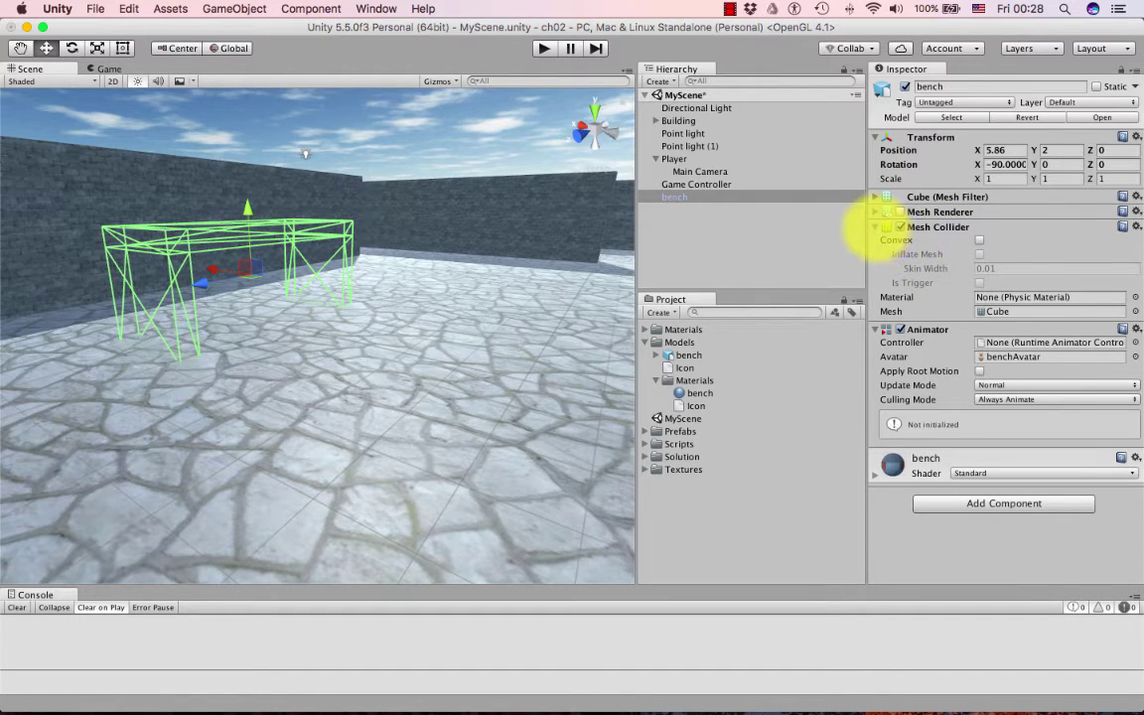
pyautogui.click(876, 227)
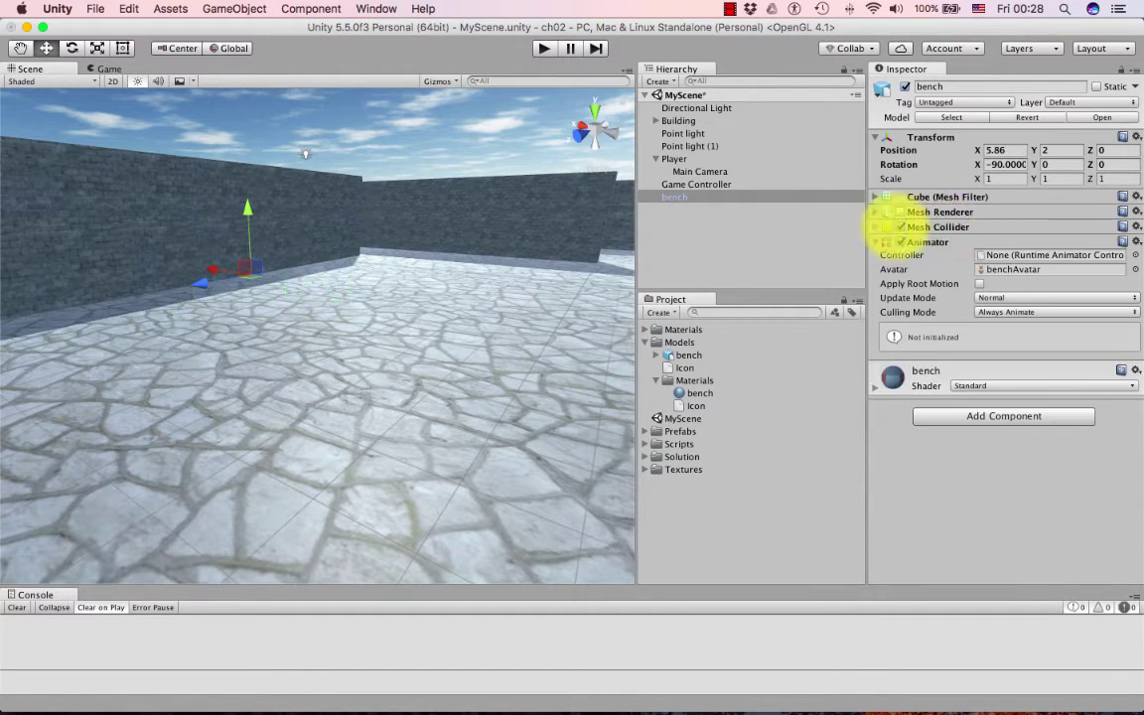
pyautogui.click(874, 227)
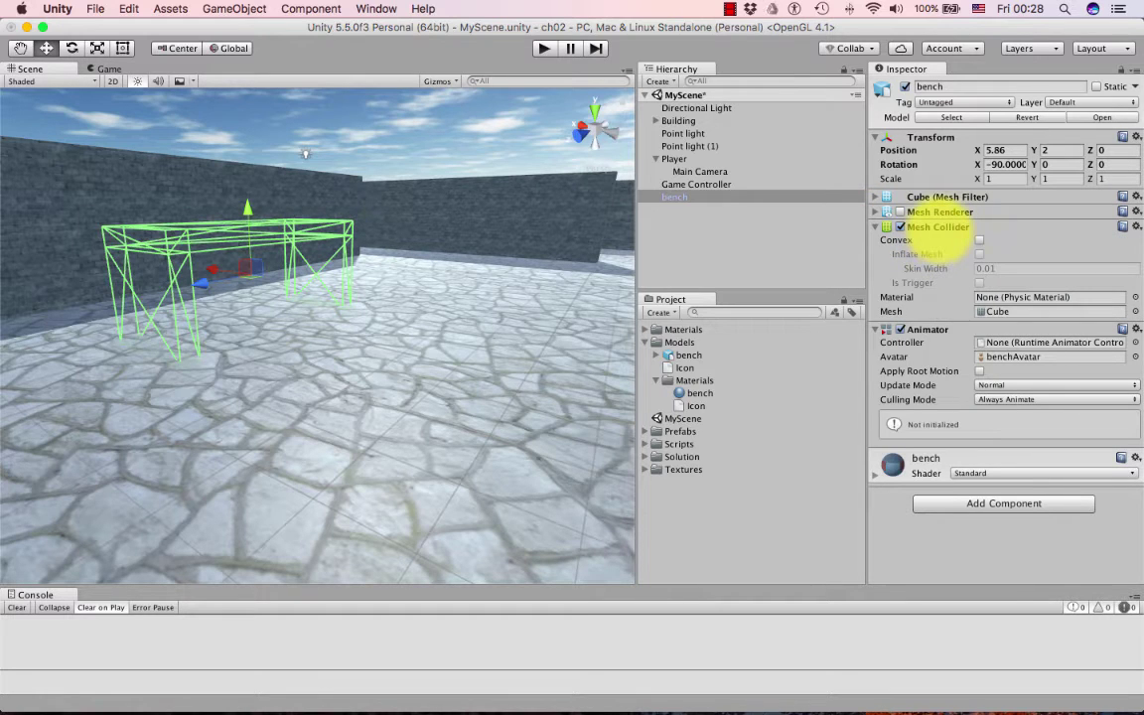
# Step: Remove the Mesh Collider component from the bench
pyautogui.click(934, 227)
pyautogui.click(926, 226)
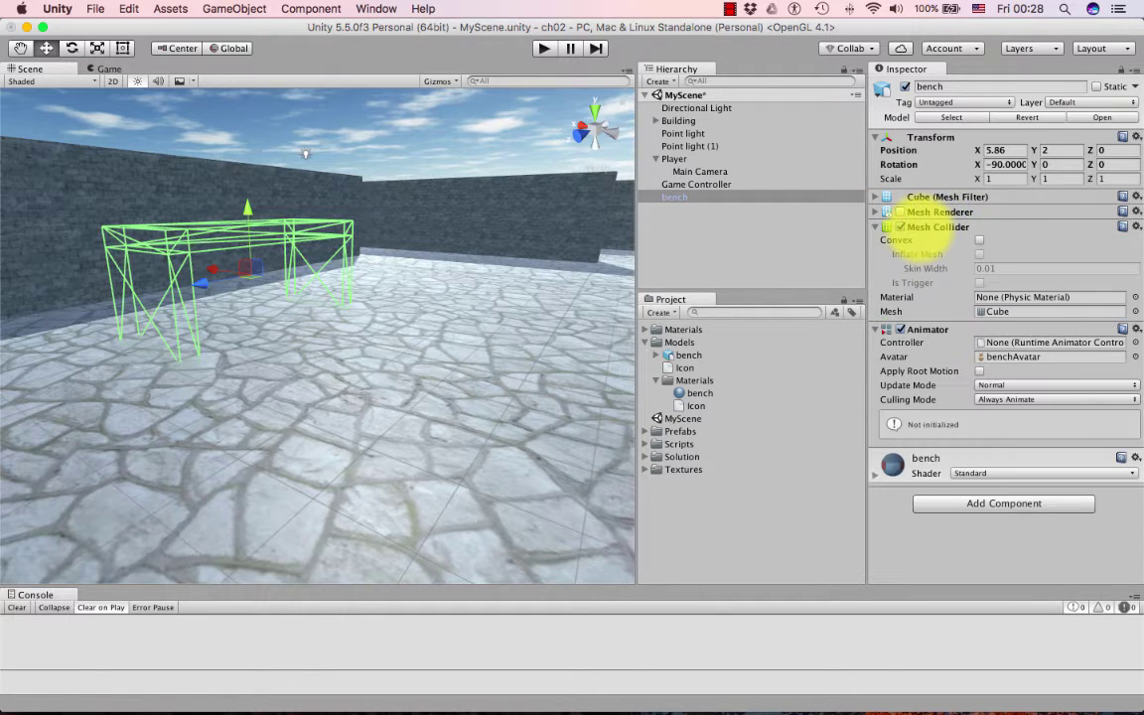
pyautogui.rightClick(919, 229)
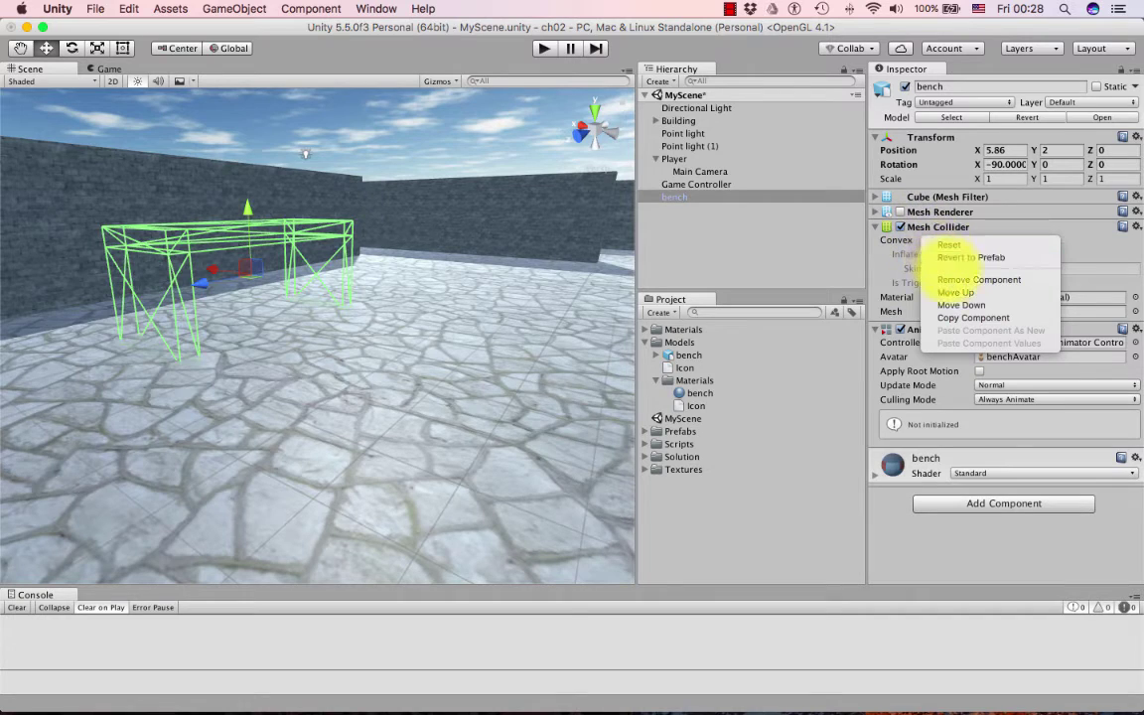
pyautogui.click(955, 280)
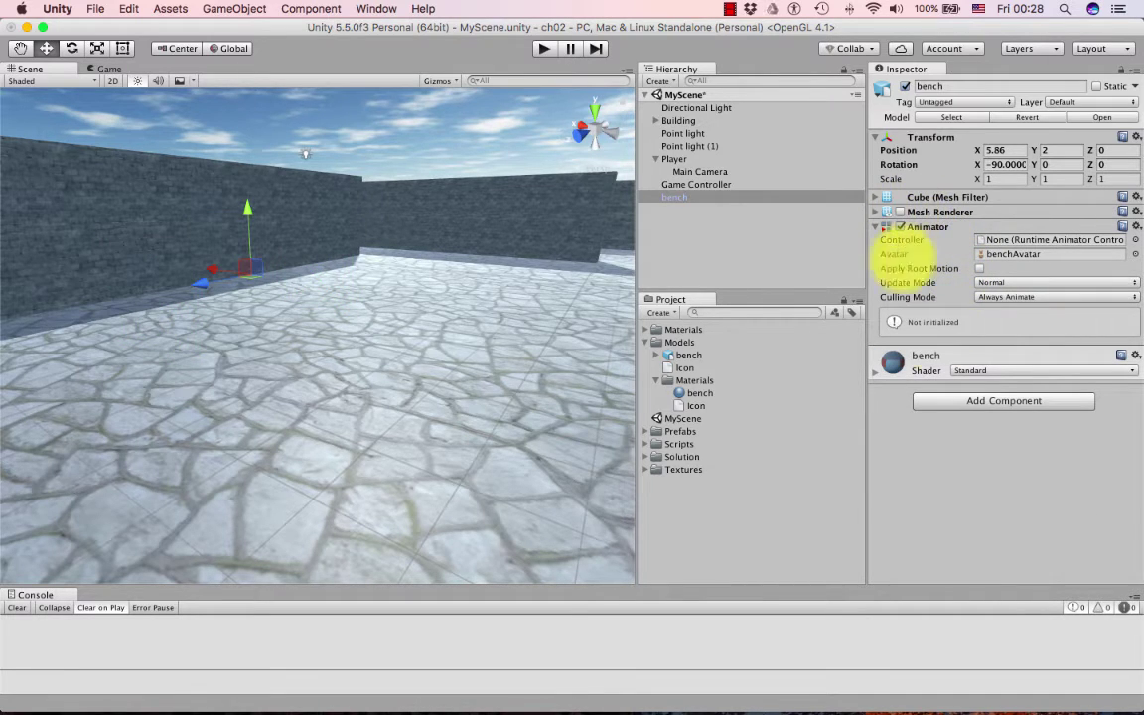
# Step: Add a Box Collider component to the bench
pyautogui.click(971, 402)
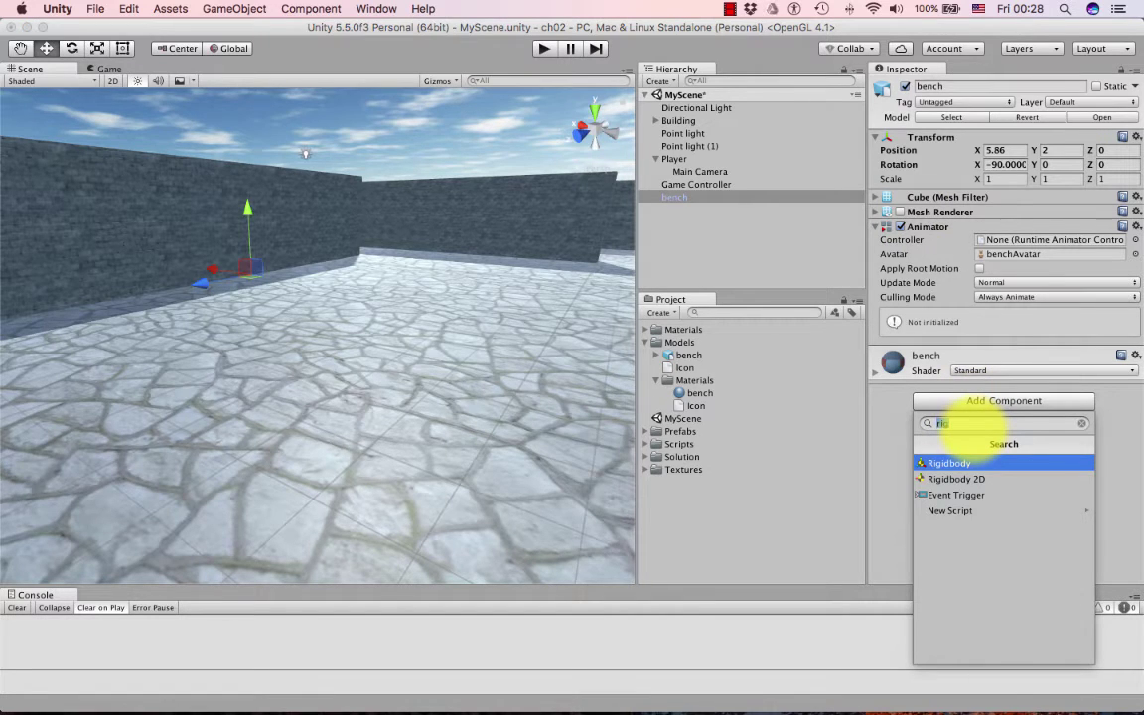
pyautogui.write('co')
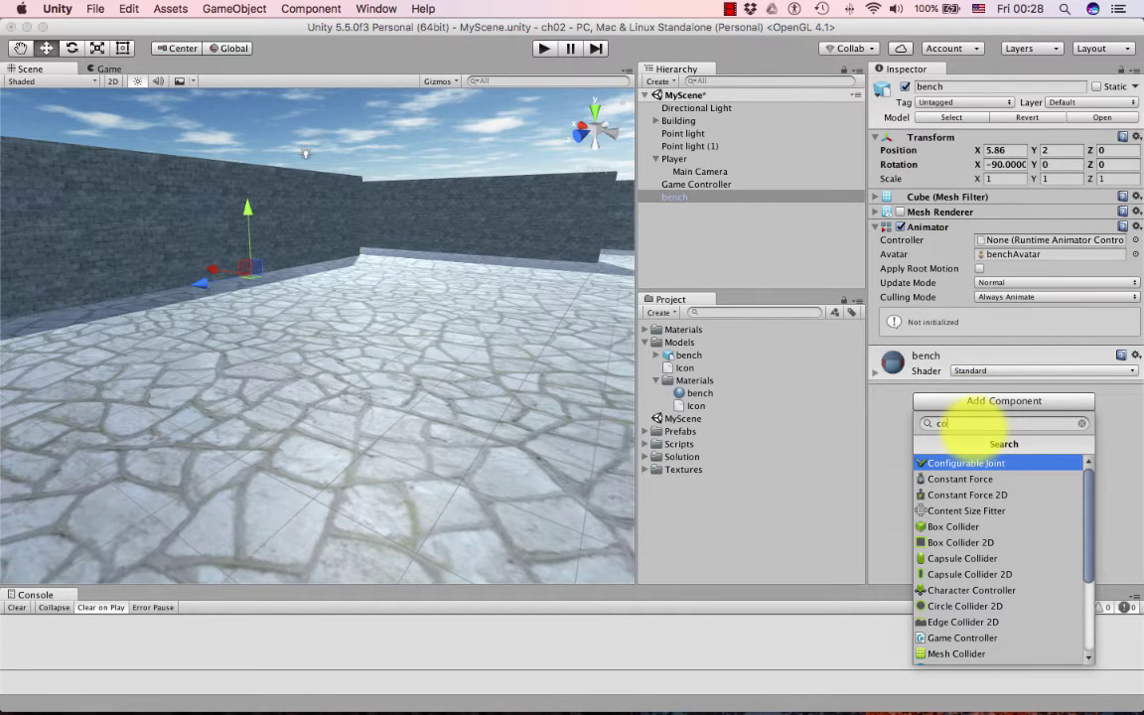
pyautogui.press('Down')
pyautogui.press('Down')
pyautogui.press('Down')
pyautogui.press('Down')
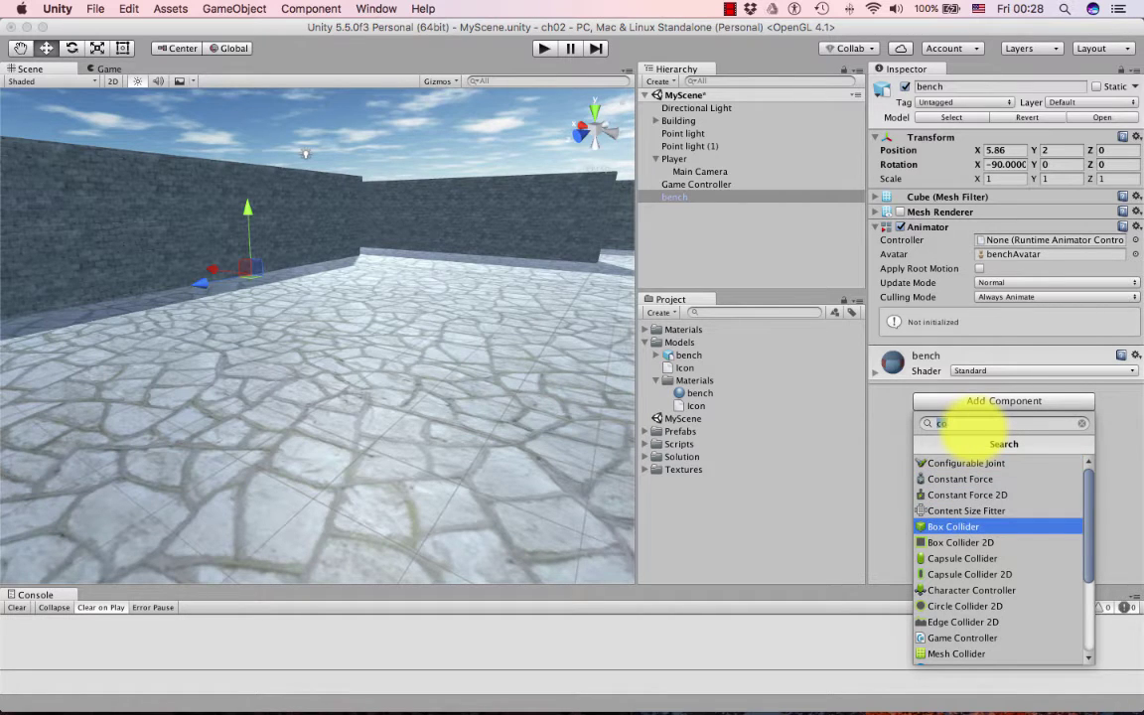
pyautogui.click(979, 527)
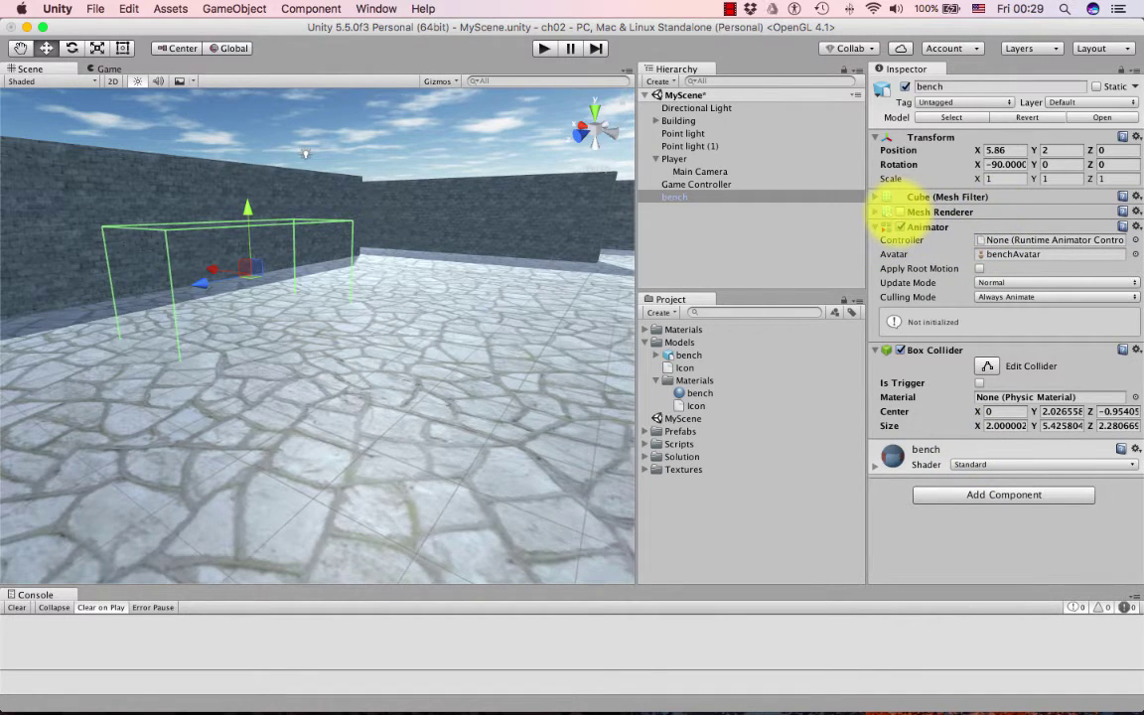
# Step: Toggle the bench's Mesh Renderer to compare the mesh with the box collider, leaving the renderer enabled
pyautogui.click(900, 211)
pyautogui.click(899, 212)
pyautogui.click(900, 212)
pyautogui.click(900, 212)
pyautogui.click(900, 212)
pyautogui.click(900, 211)
pyautogui.click(900, 211)
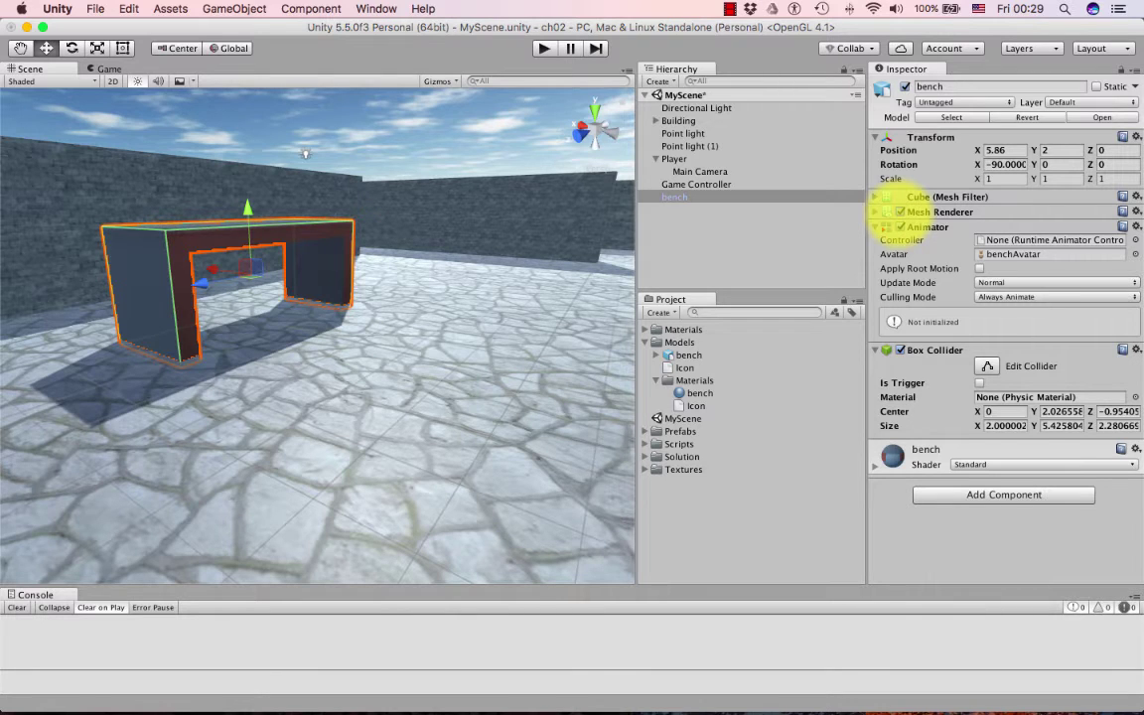
pyautogui.click(899, 212)
pyautogui.click(899, 212)
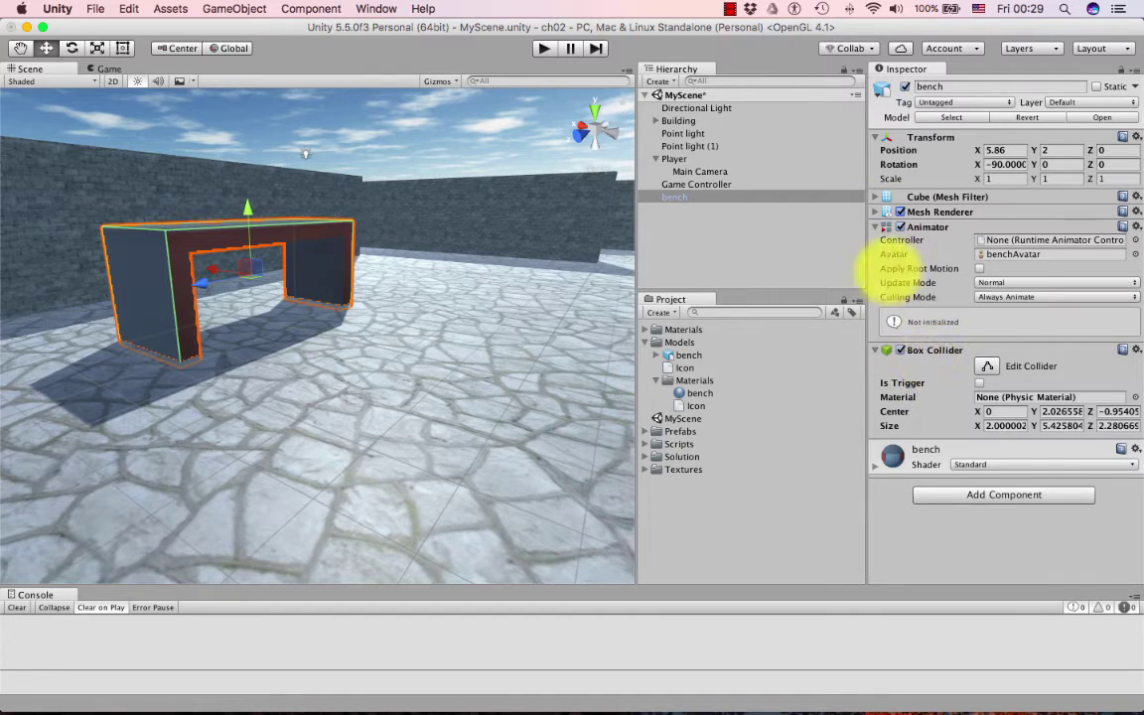
# Step: Collapse the bench's Animator component and raise the bench slightly to a Y position of about 2.07
pyautogui.click(875, 227)
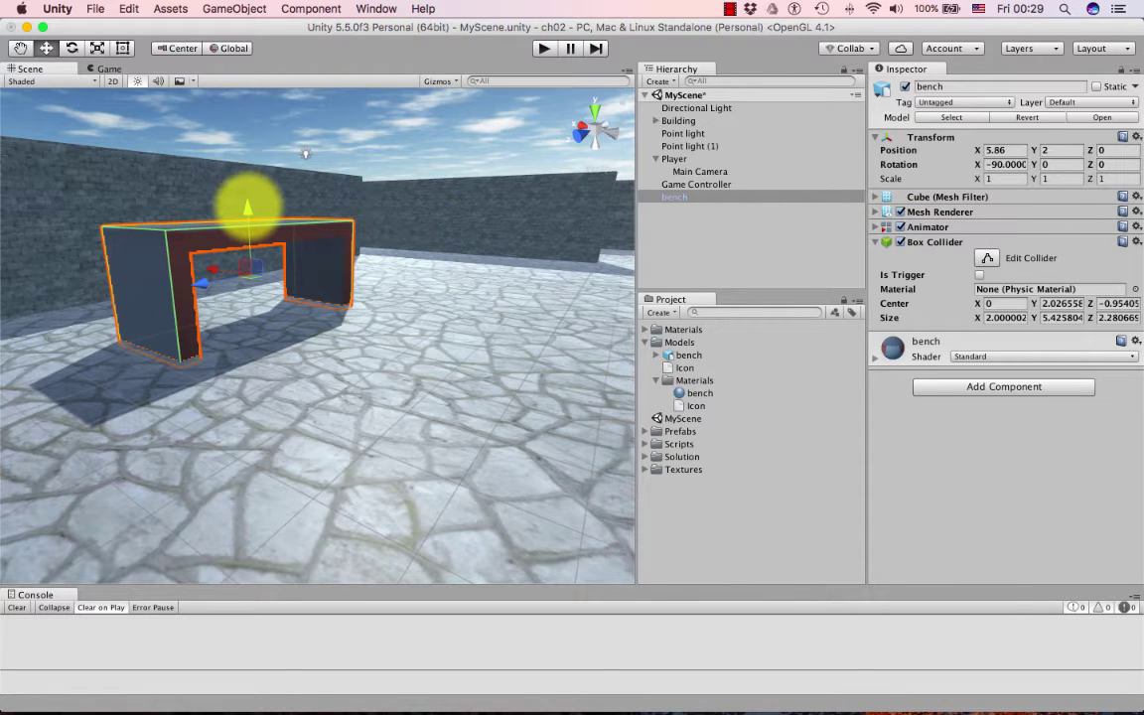
pyautogui.moveTo(248, 205); pyautogui.dragTo(247, 202)
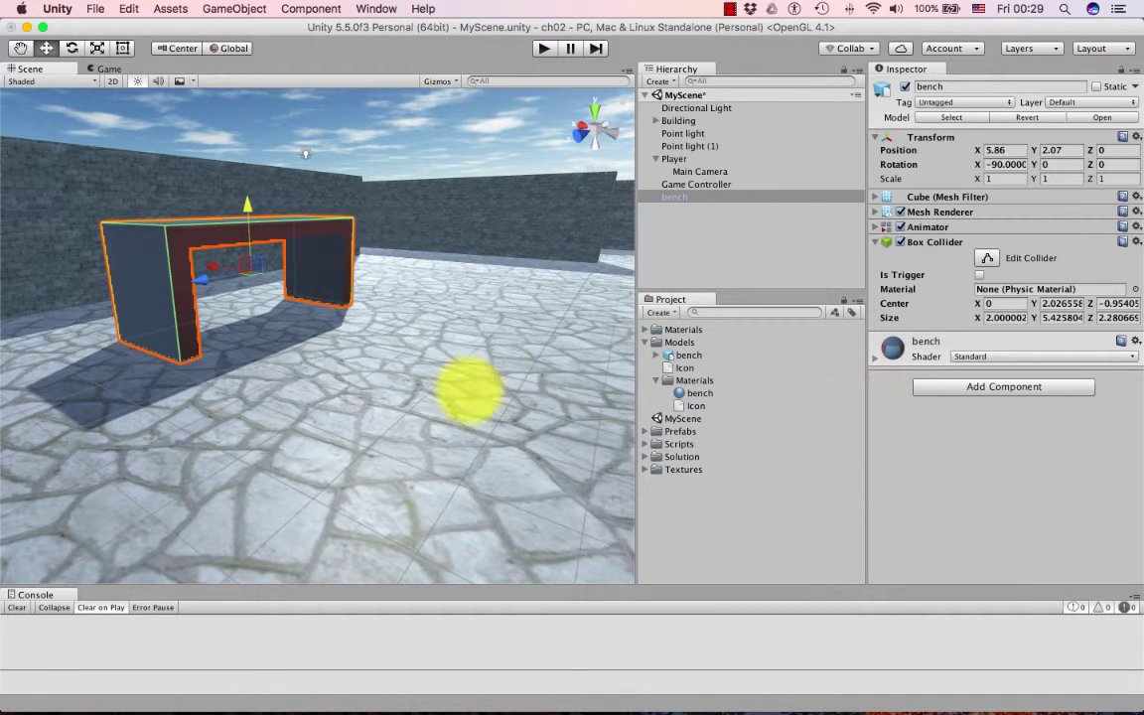
pyautogui.scroll(-5, 318, 336)
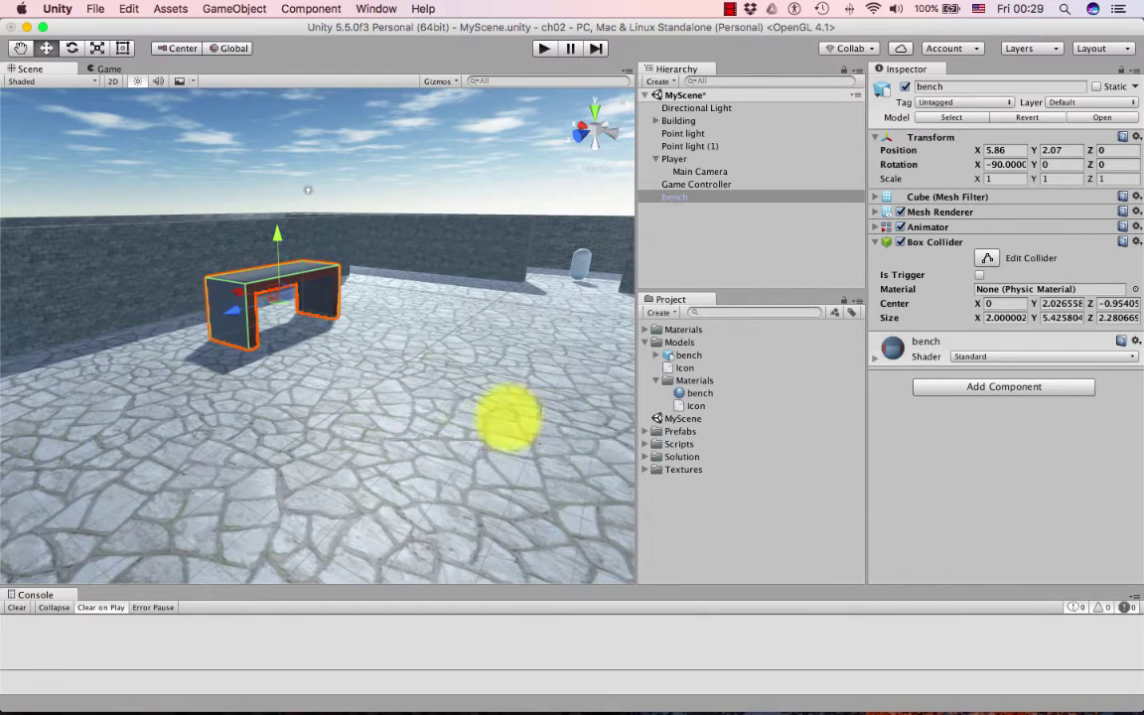
pyautogui.keyDown('alt'); pyautogui.moveTo(395, 364); pyautogui.dragTo(609, 443); pyautogui.keyUp('alt')
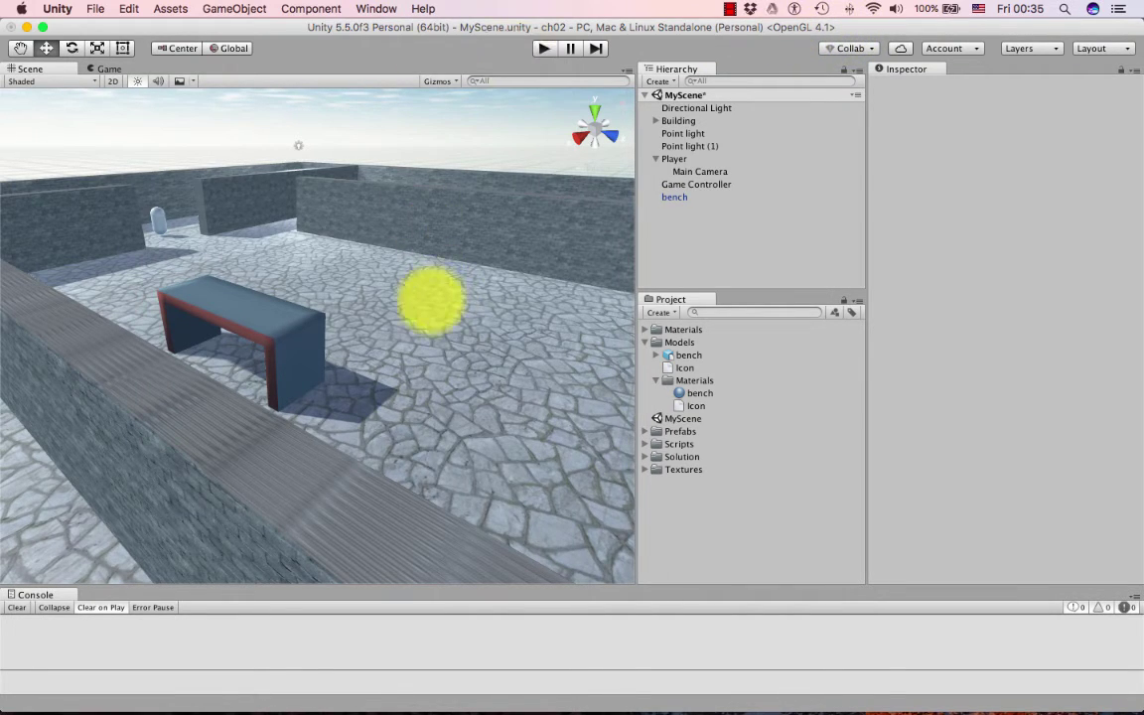
# Step: Add a particle system to the scene beside the bench and enlarge the view of its settings
pyautogui.keyDown('alt'); pyautogui.moveTo(439, 327); pyautogui.dragTo(335, 307); pyautogui.keyUp('alt')
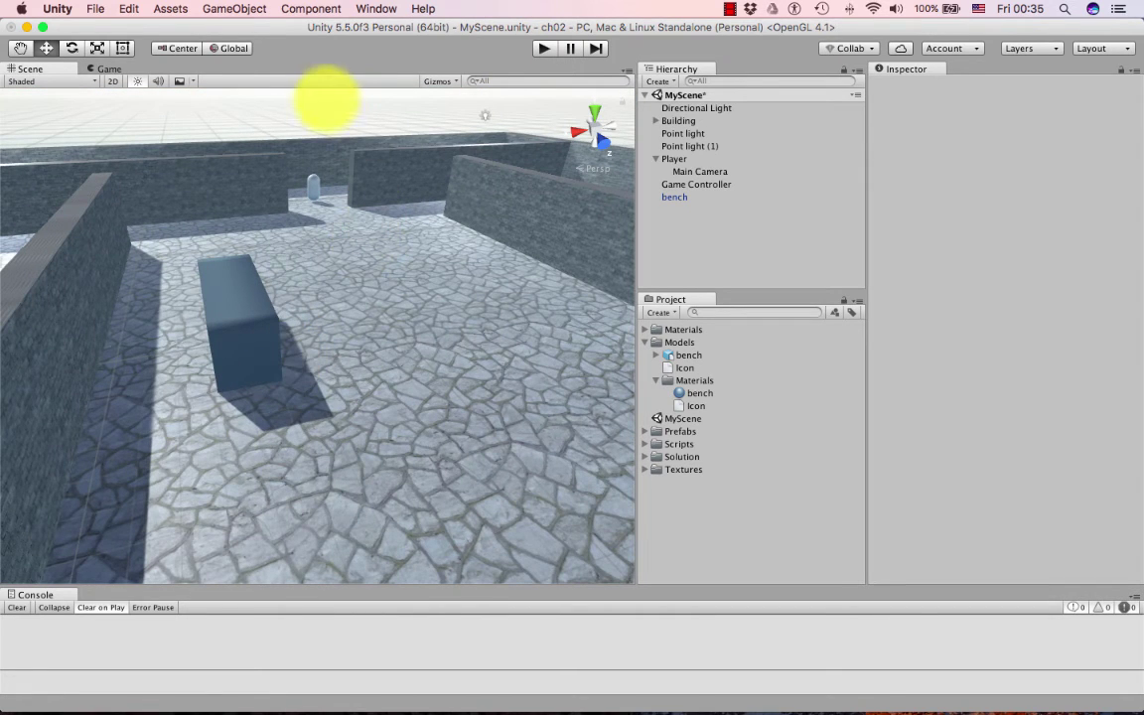
pyautogui.click(235, 9)
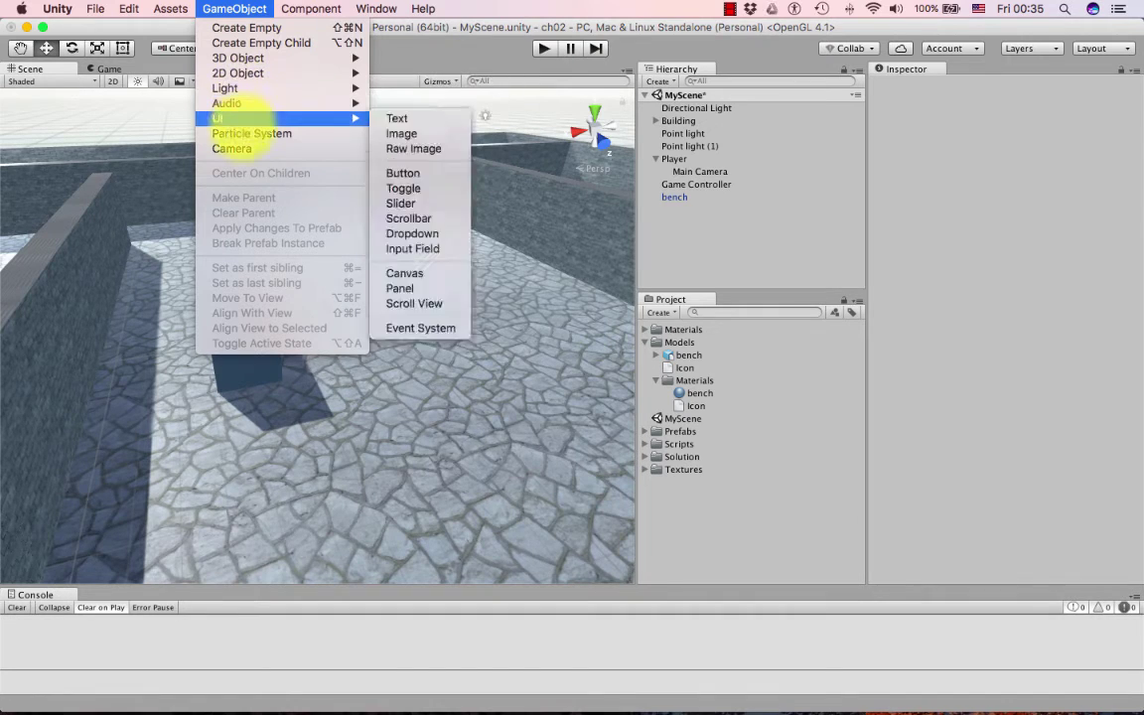
pyautogui.click(253, 134)
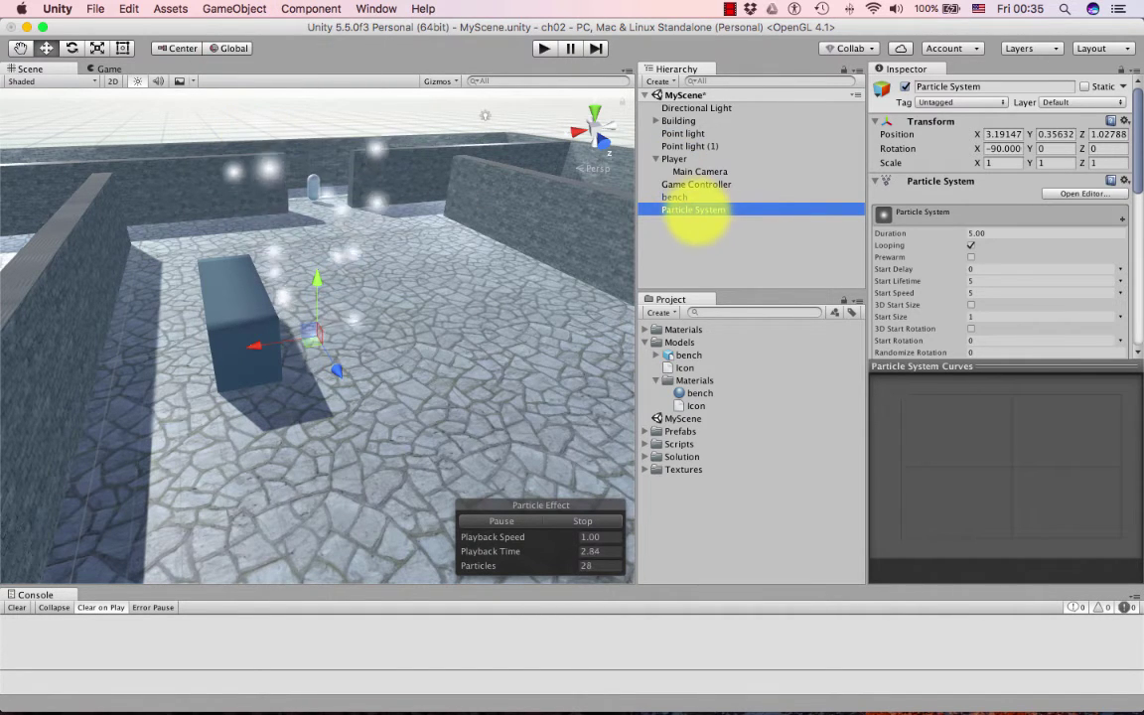
pyautogui.click(695, 210)
pyautogui.moveTo(1007, 368); pyautogui.dragTo(1009, 390)
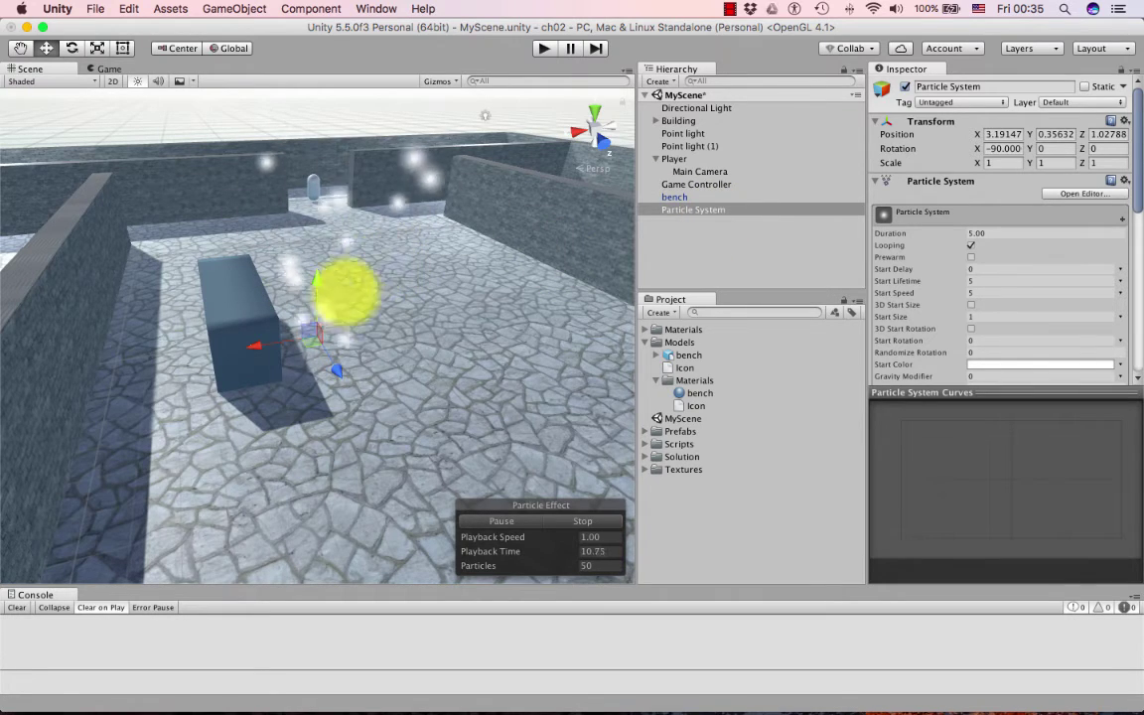
pyautogui.keyDown('alt'); pyautogui.moveTo(485, 115); pyautogui.dragTo(566, 133); pyautogui.keyUp('alt')
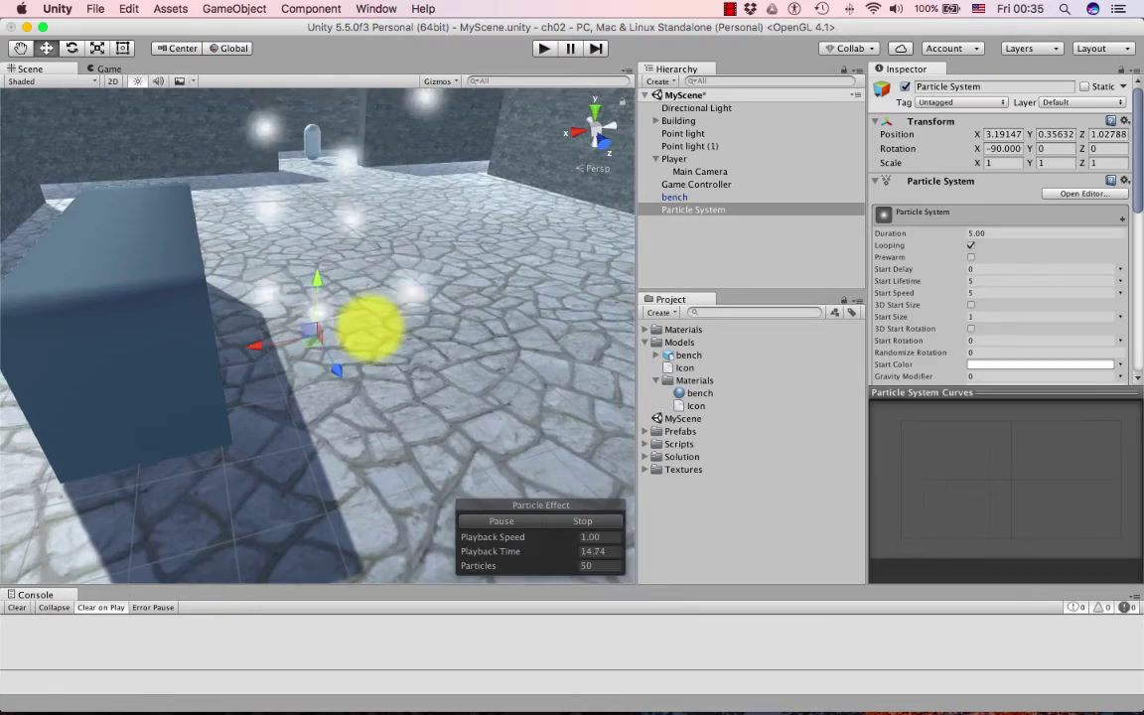
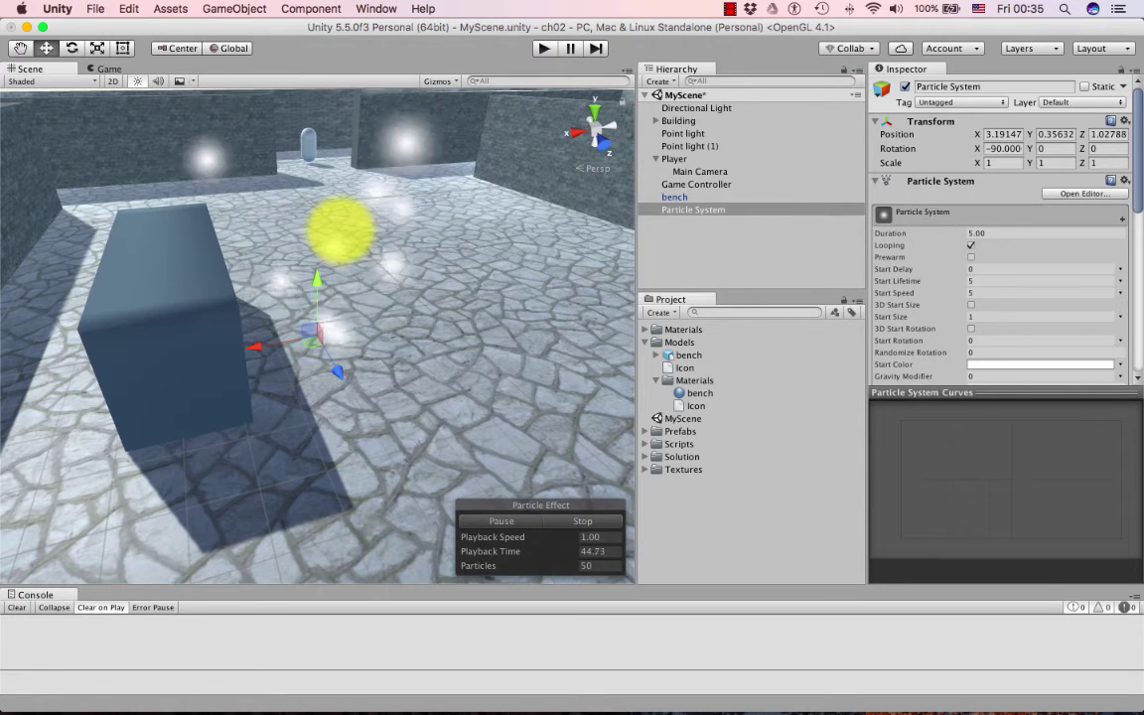
# Step: Pause the particle effect preview and examine the particle system's main settings and modules, including the Duration description
pyautogui.click(685, 210)
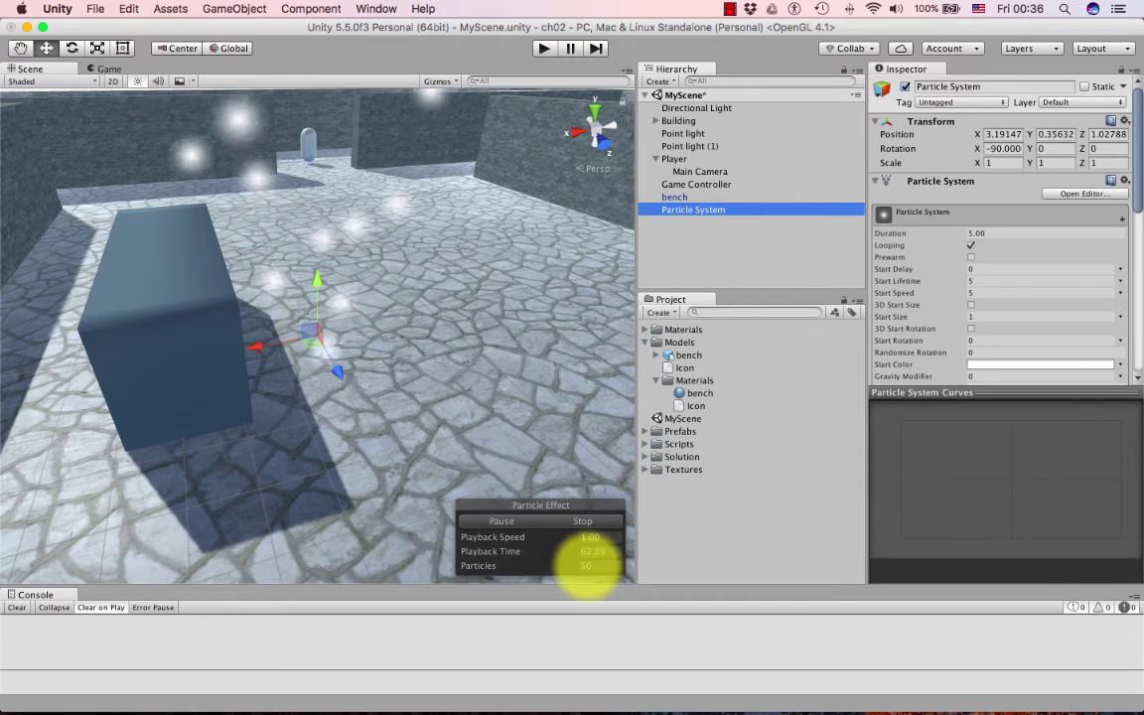
pyautogui.click(502, 520)
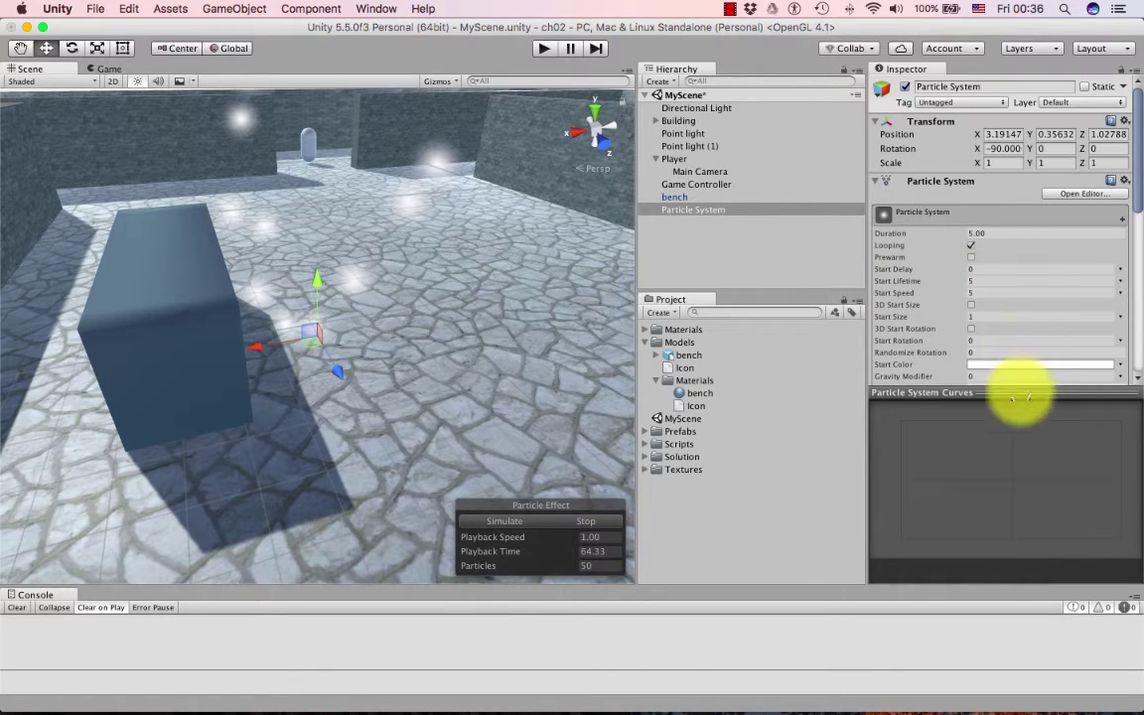
pyautogui.moveTo(1020, 394); pyautogui.dragTo(1022, 445)
pyautogui.scroll(-5, 996, 349)
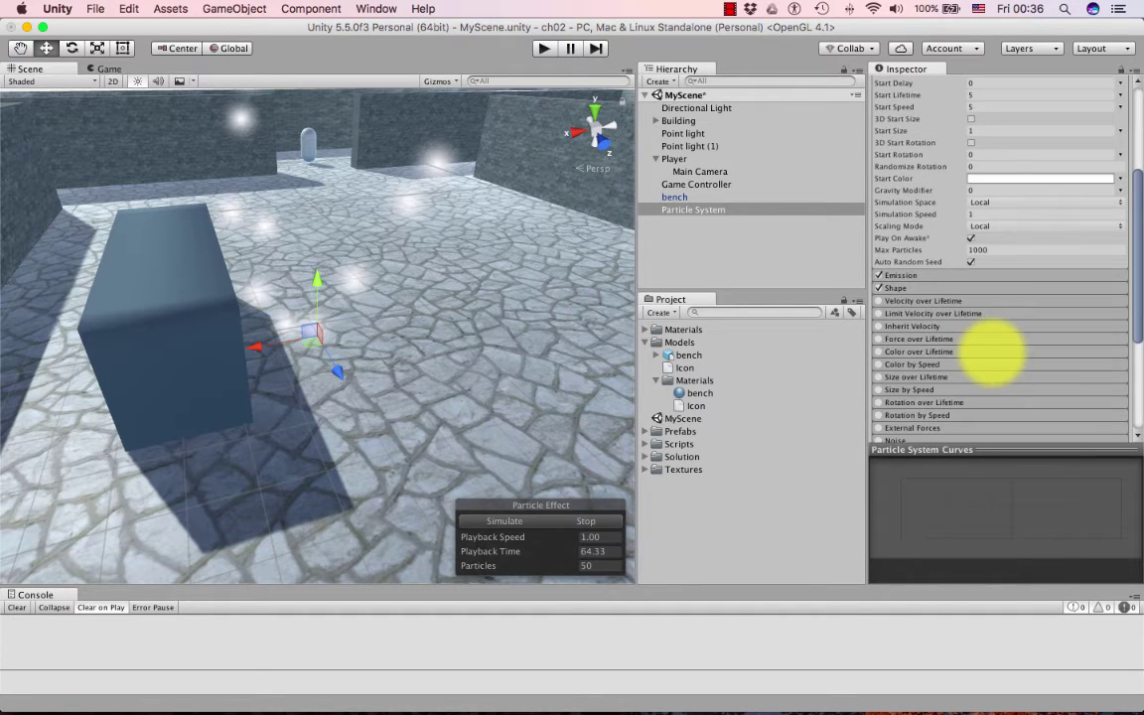
pyautogui.scroll(5, 996, 353)
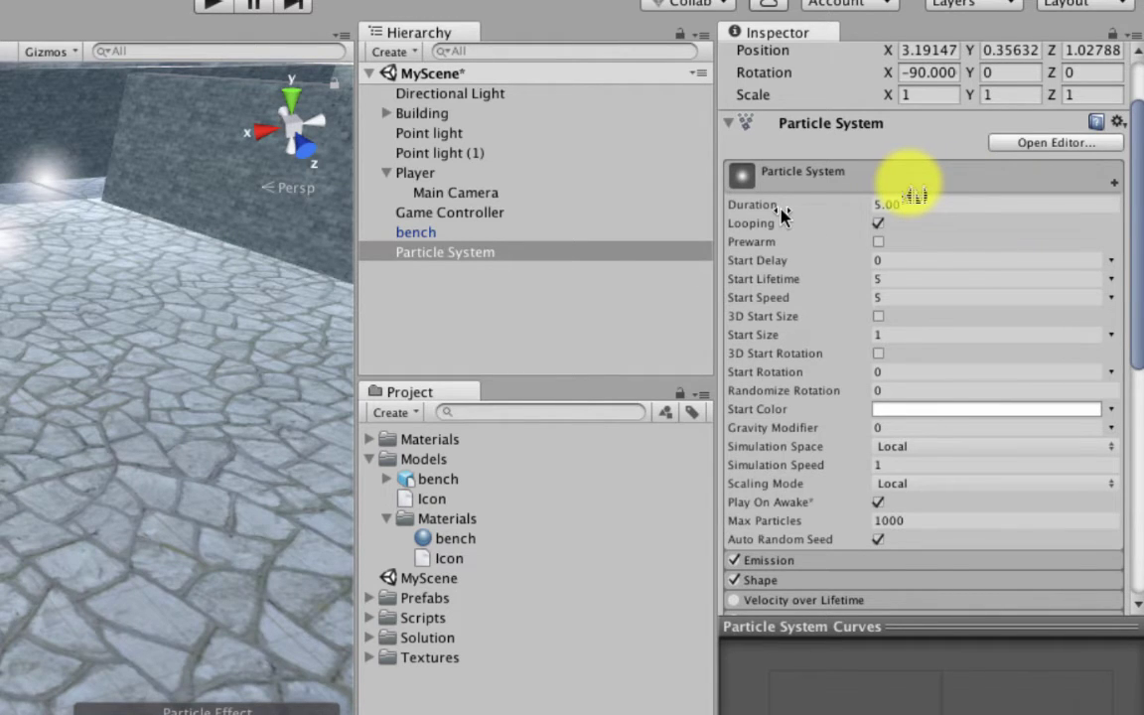
pyautogui.moveTo(782, 215)
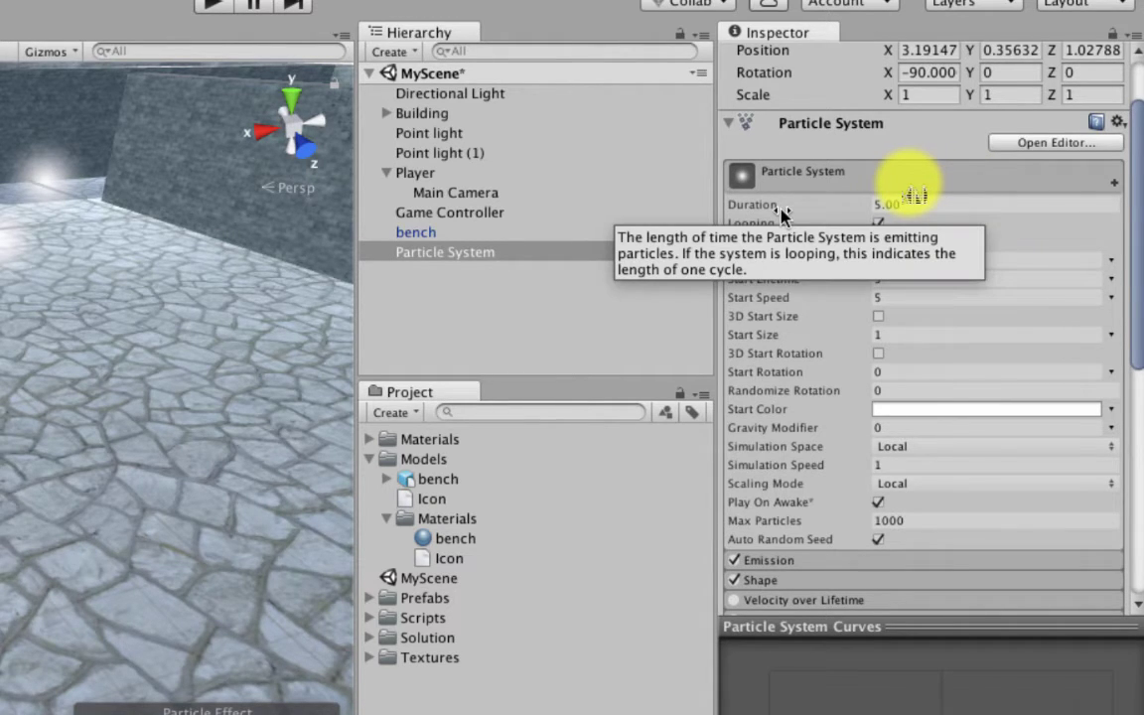
# Step: Examine the particle system's Duration, Looping, Prewarm, Start Delay and Start Lifetime settings and their descriptions
pyautogui.moveTo(807, 244)
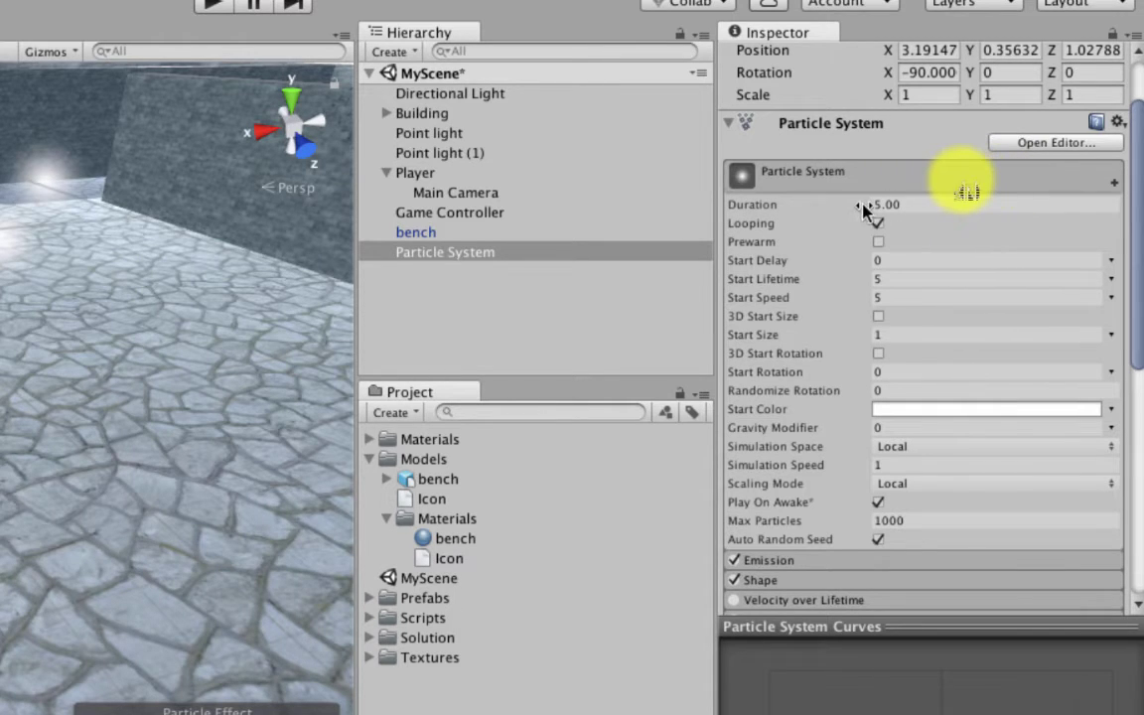
pyautogui.moveTo(853, 205)
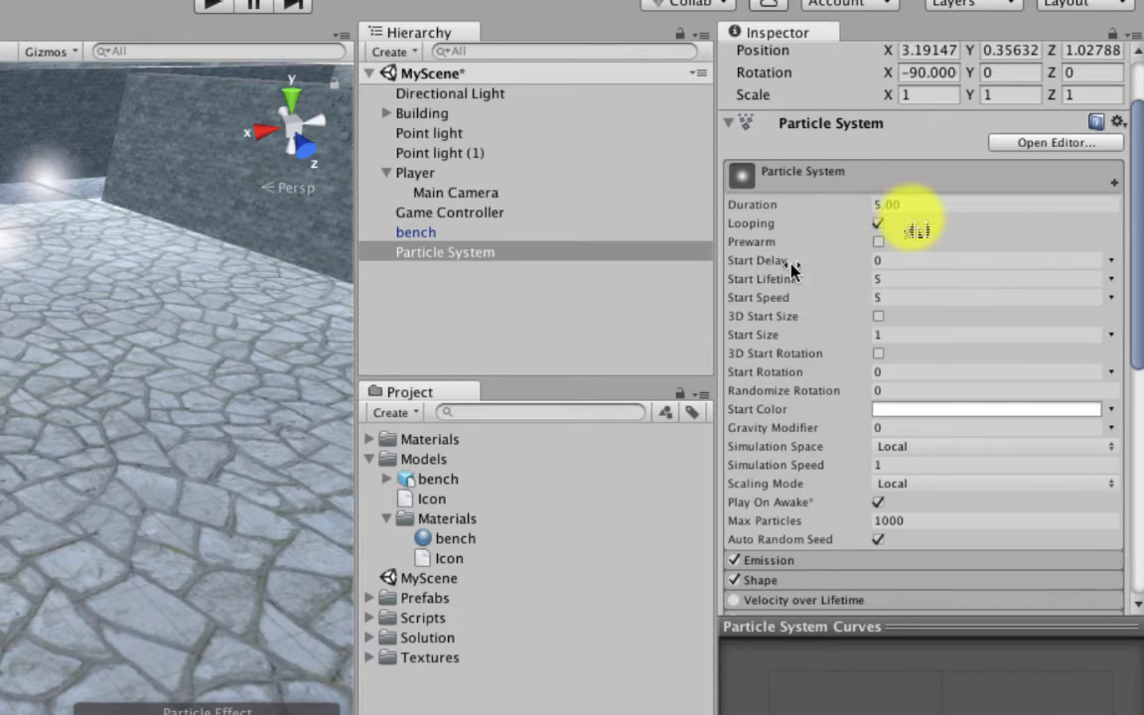
pyautogui.moveTo(751, 248)
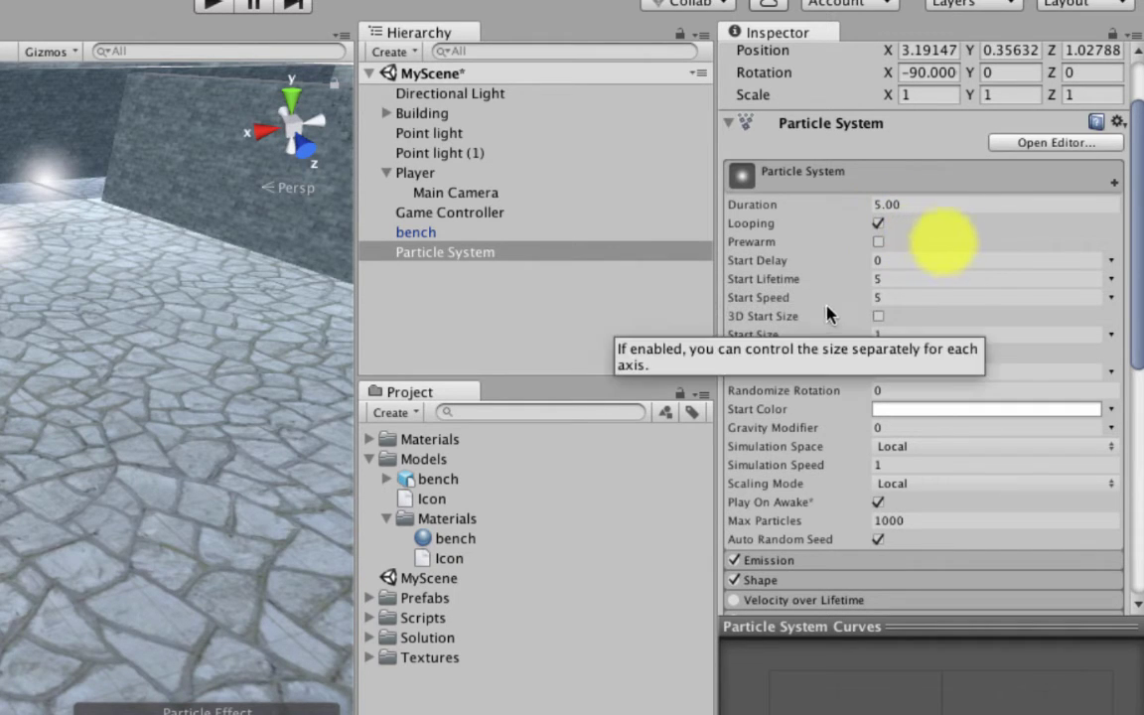
pyautogui.click(895, 260)
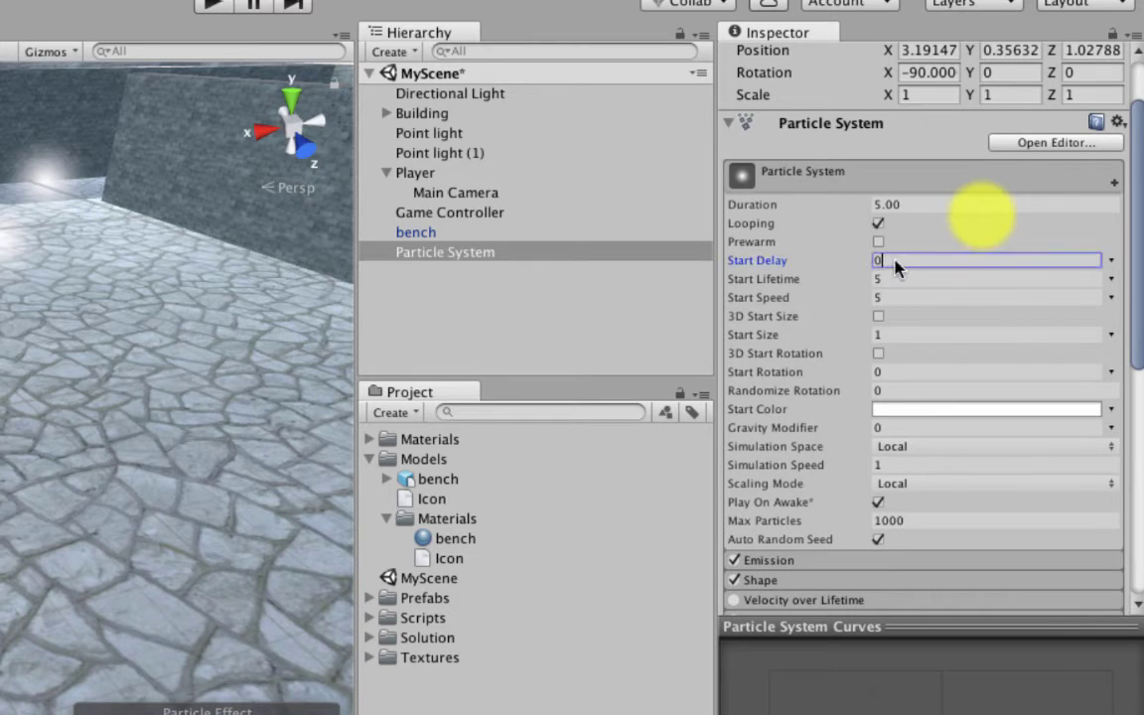
pyautogui.click(901, 279)
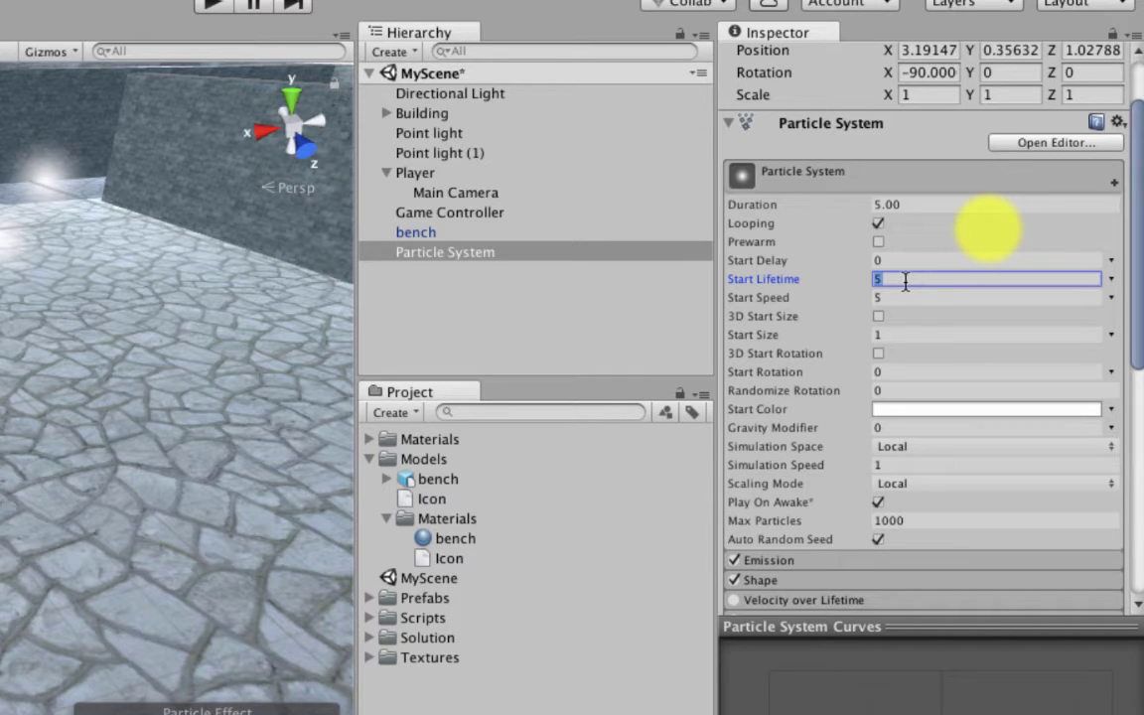
pyautogui.scroll(5, 281, 349)
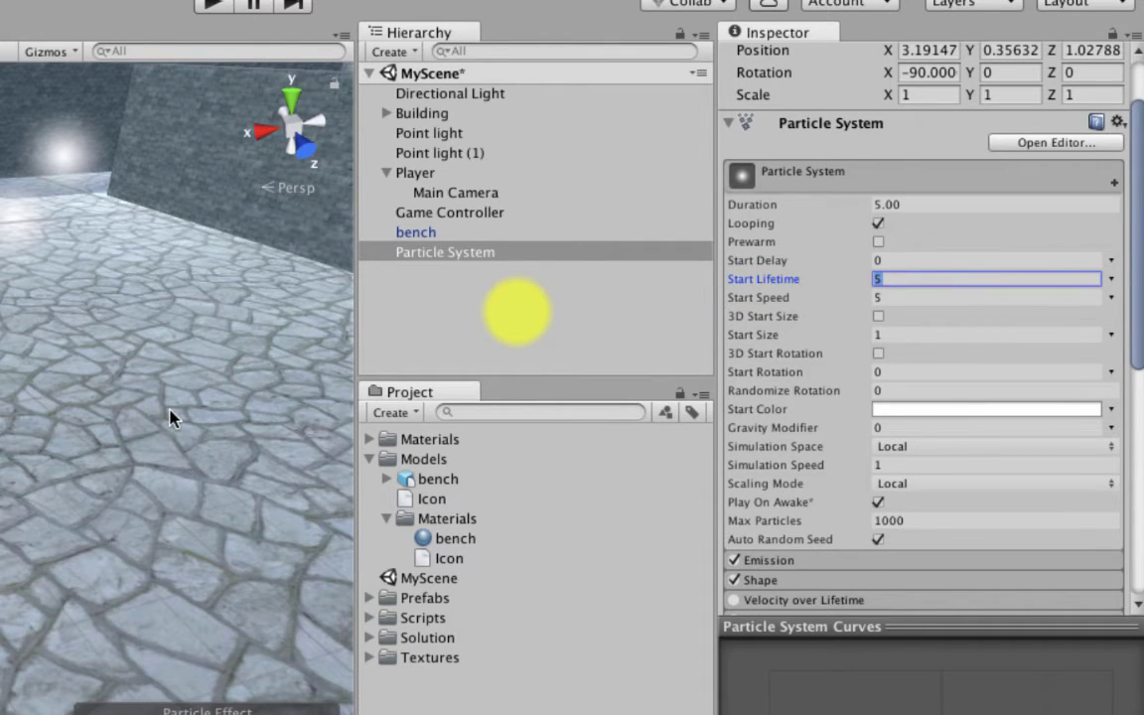
pyautogui.click(116, 410)
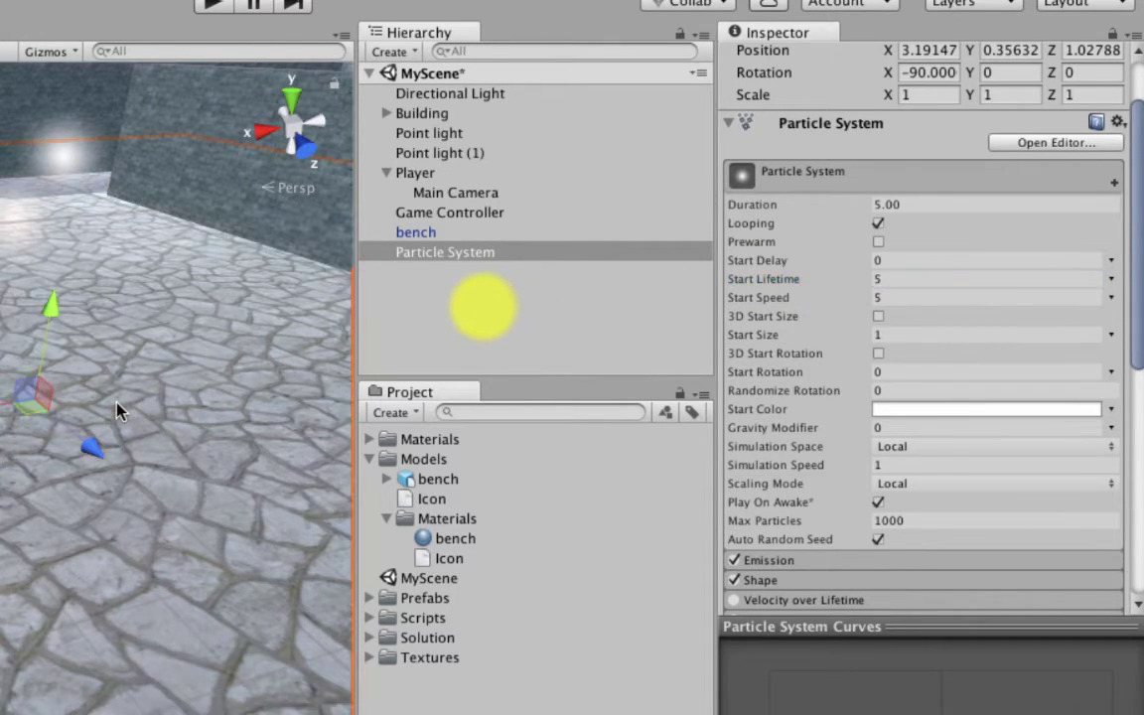
pyautogui.click(136, 420)
pyautogui.moveTo(157, 422); pyautogui.dragTo(256, 421, button='middle')
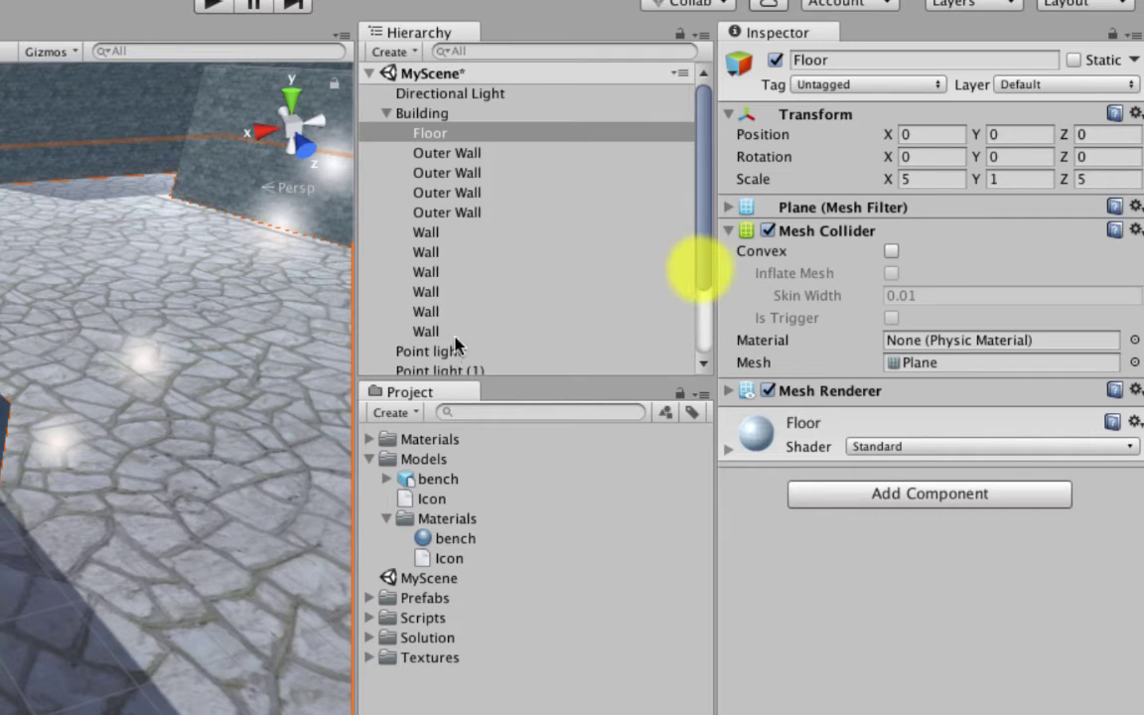
pyautogui.click(528, 274)
pyautogui.scroll(-3, 528, 283)
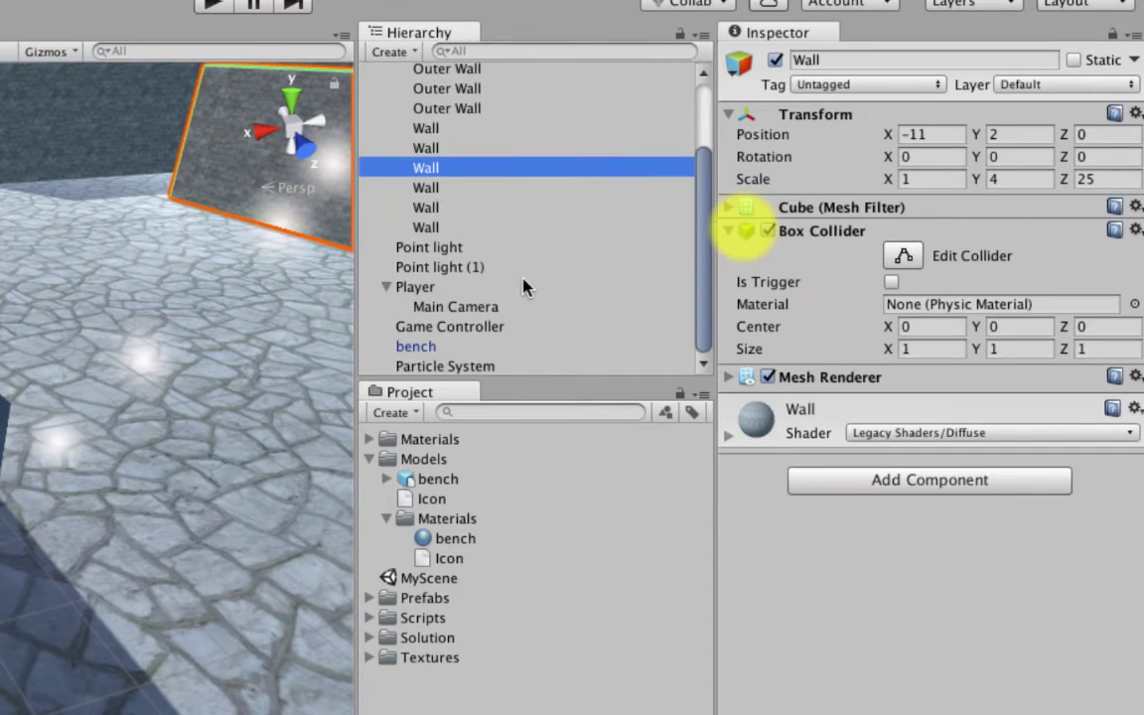
# Step: Reselect the particle system and set its Start Lifetime to 3 and Start Speed to 1
pyautogui.click(452, 366)
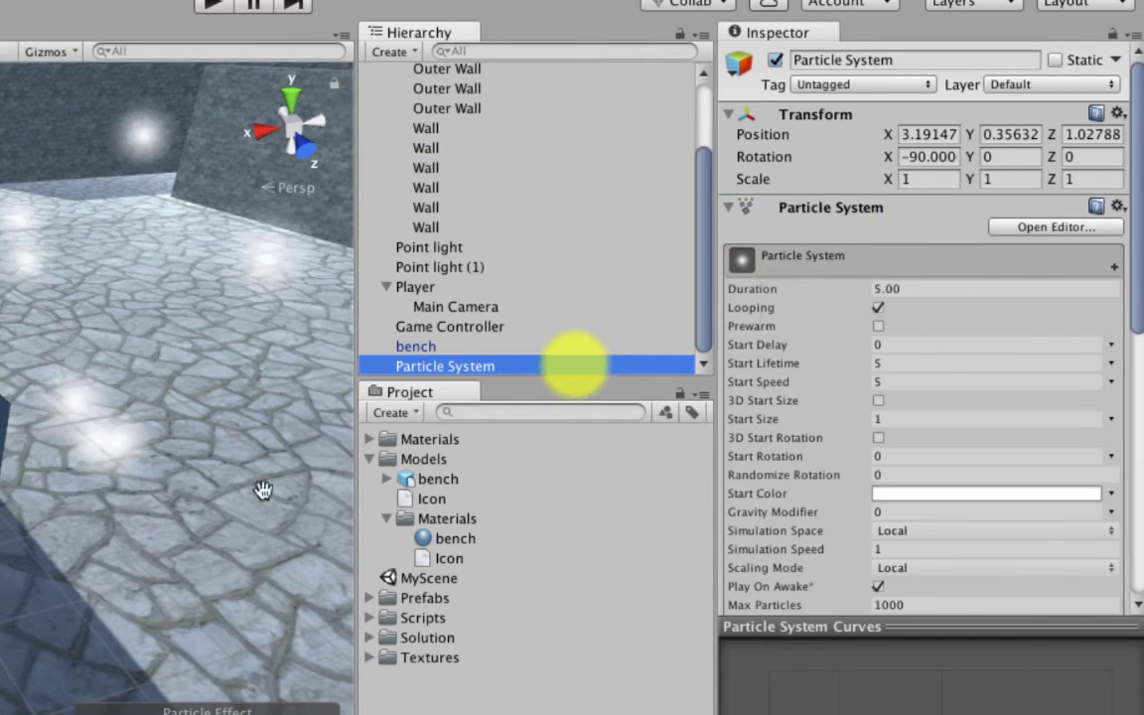
pyautogui.click(899, 362)
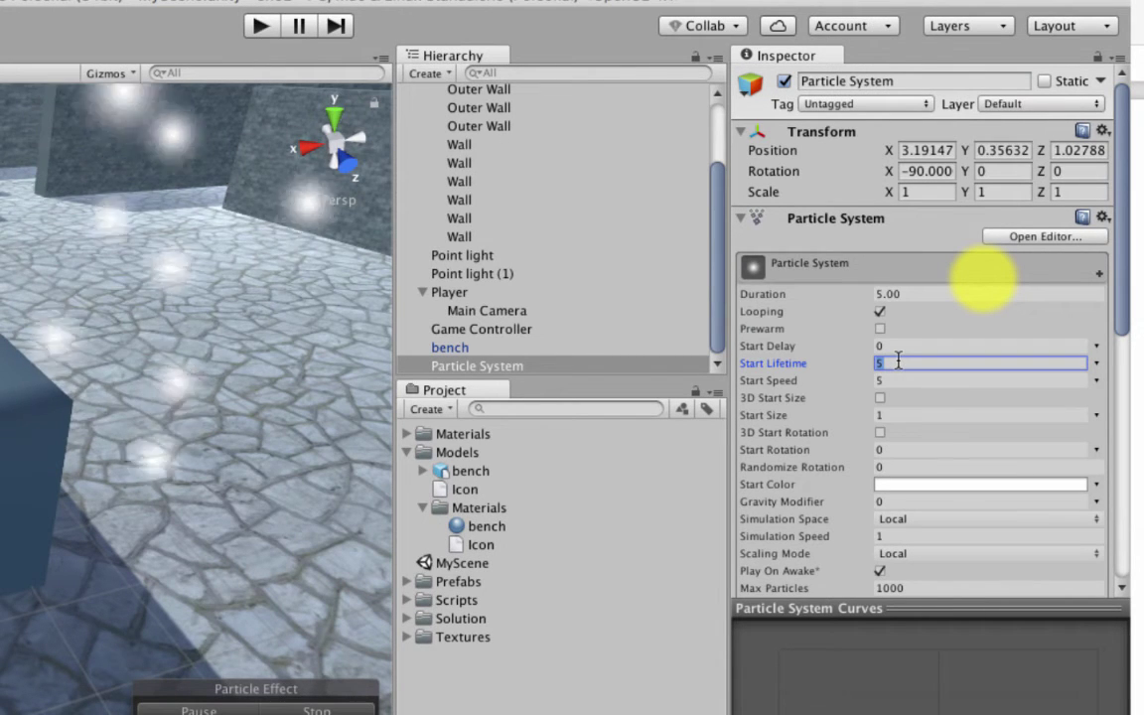
pyautogui.write('3')
pyautogui.press('Tab')
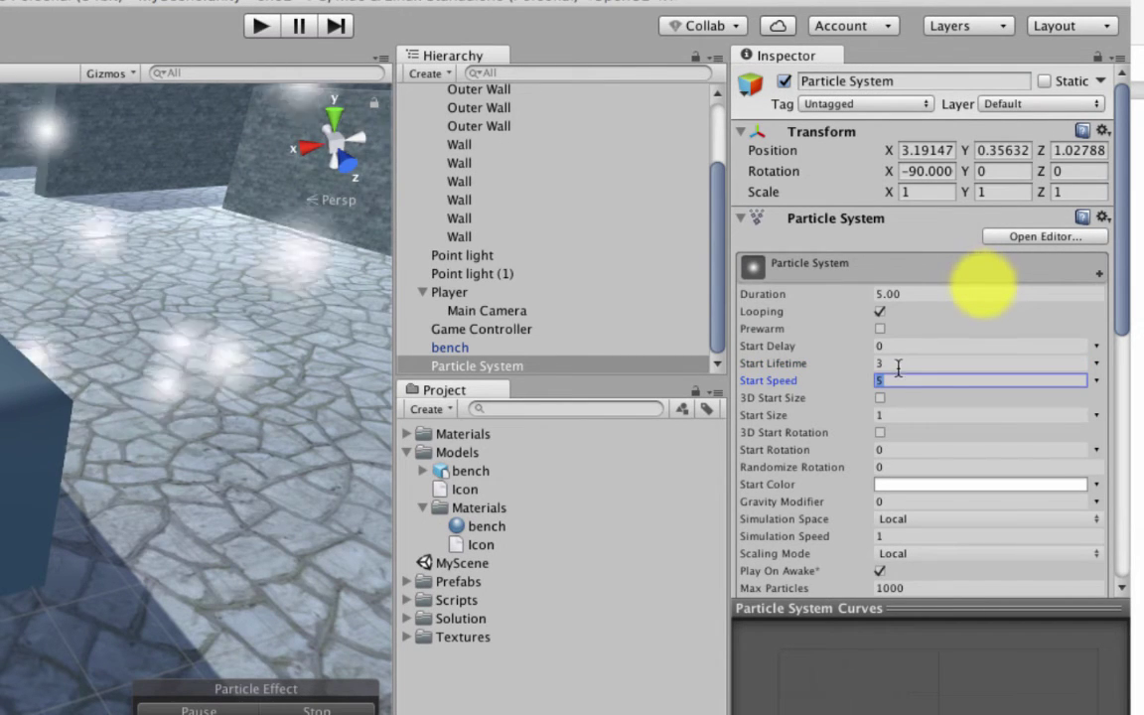
pyautogui.click(905, 380)
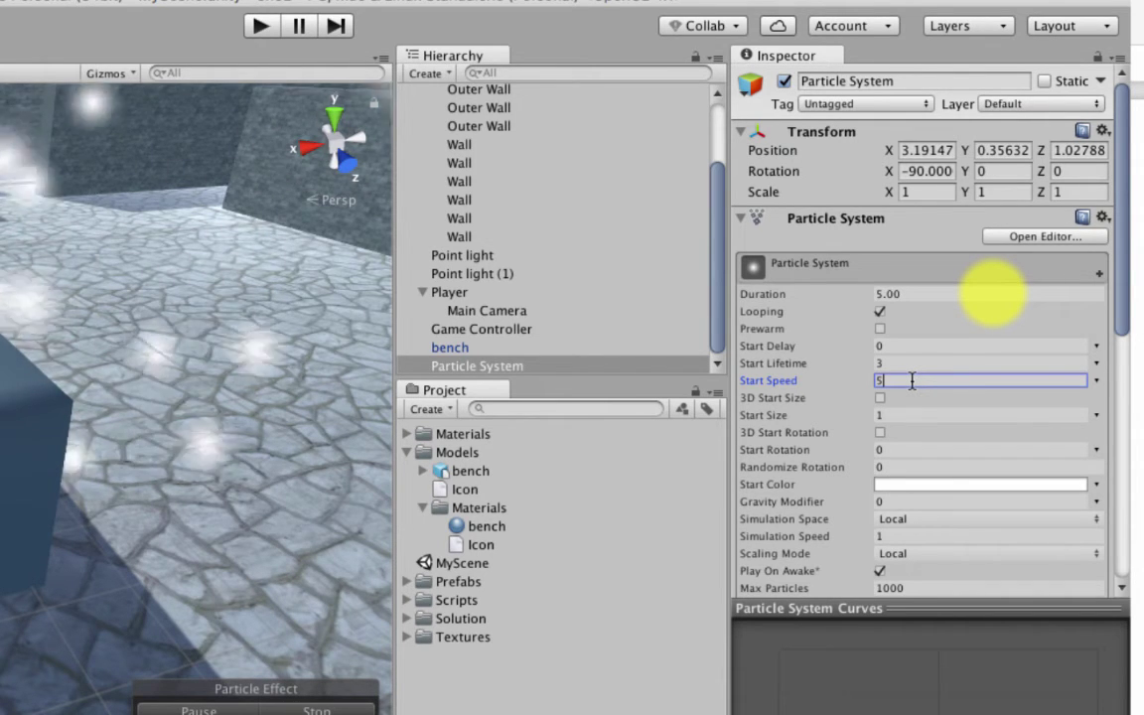
pyautogui.press('BackSpace')
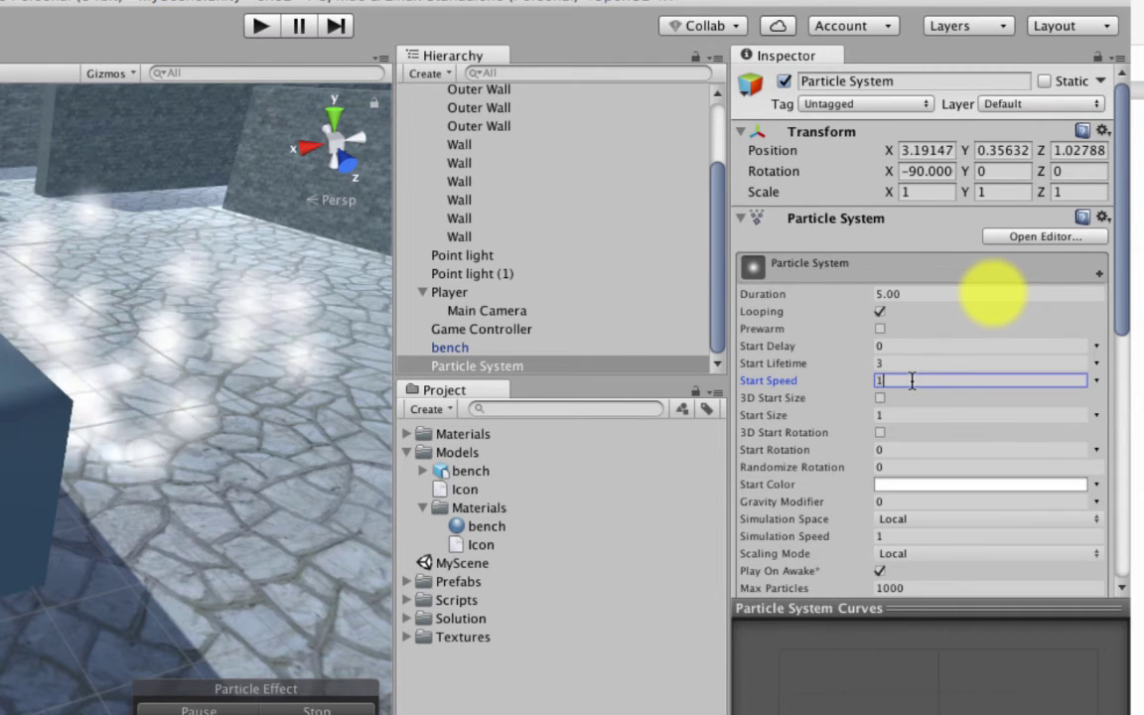
pyautogui.write('1')
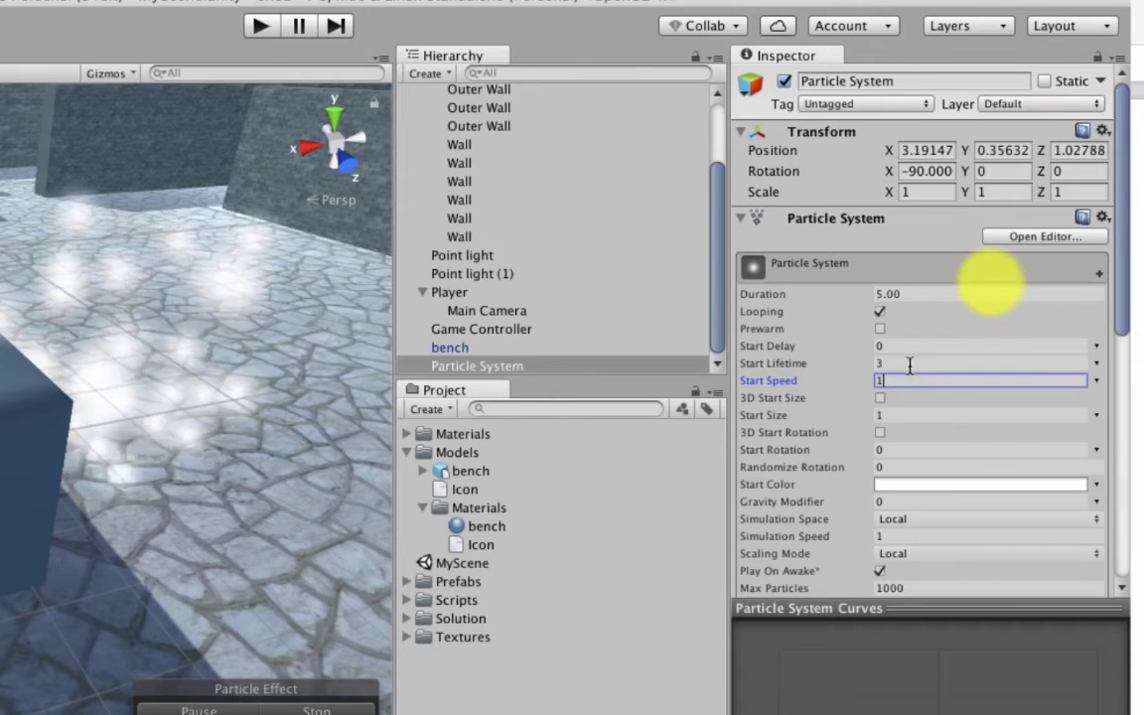
# Step: Try a Start Lifetime of 5 in the particle preview and return it to 3
pyautogui.click(908, 365)
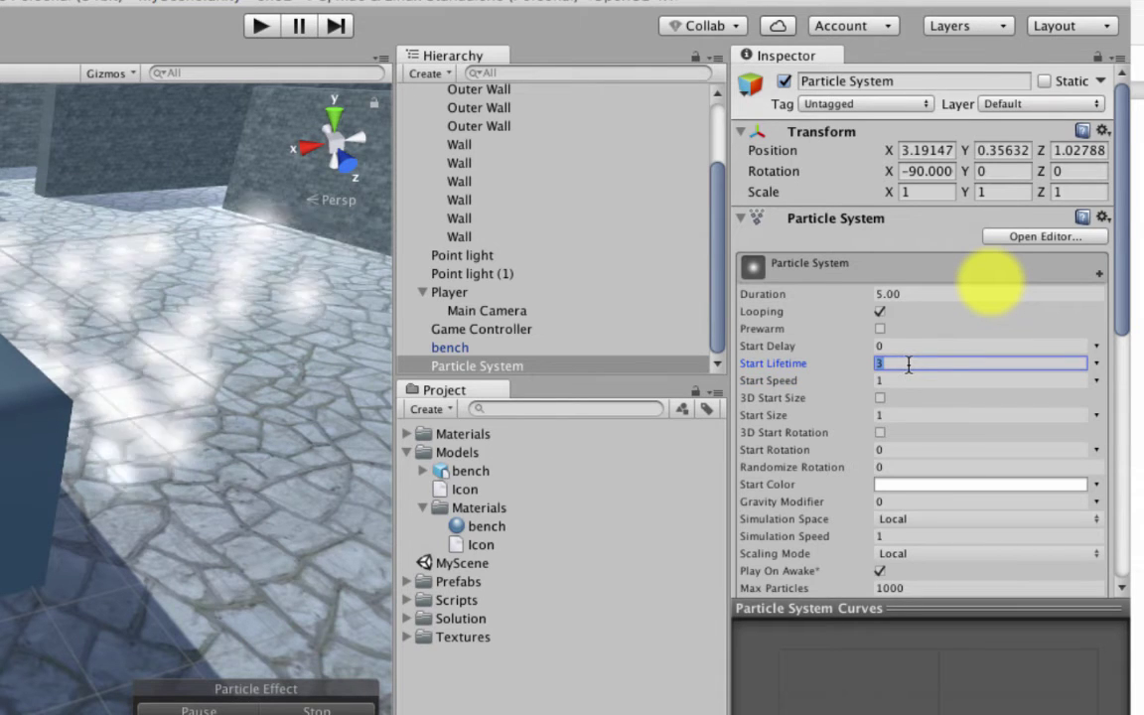
pyautogui.write('5')
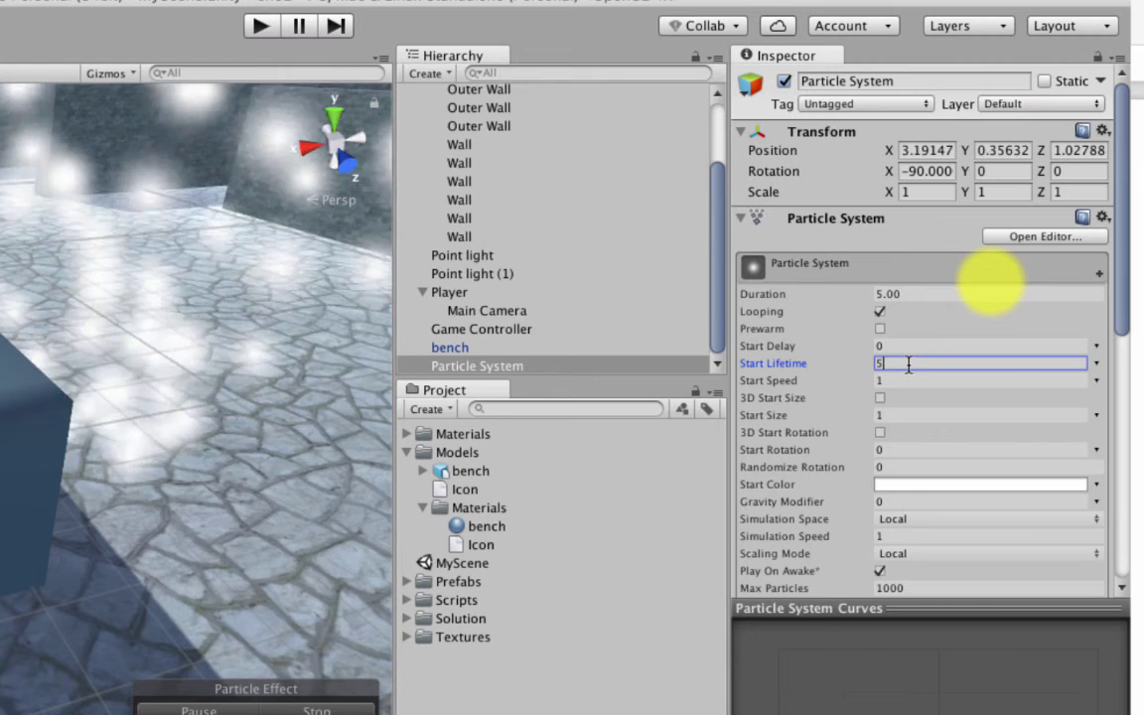
pyautogui.press('BackSpace')
pyautogui.write('3')
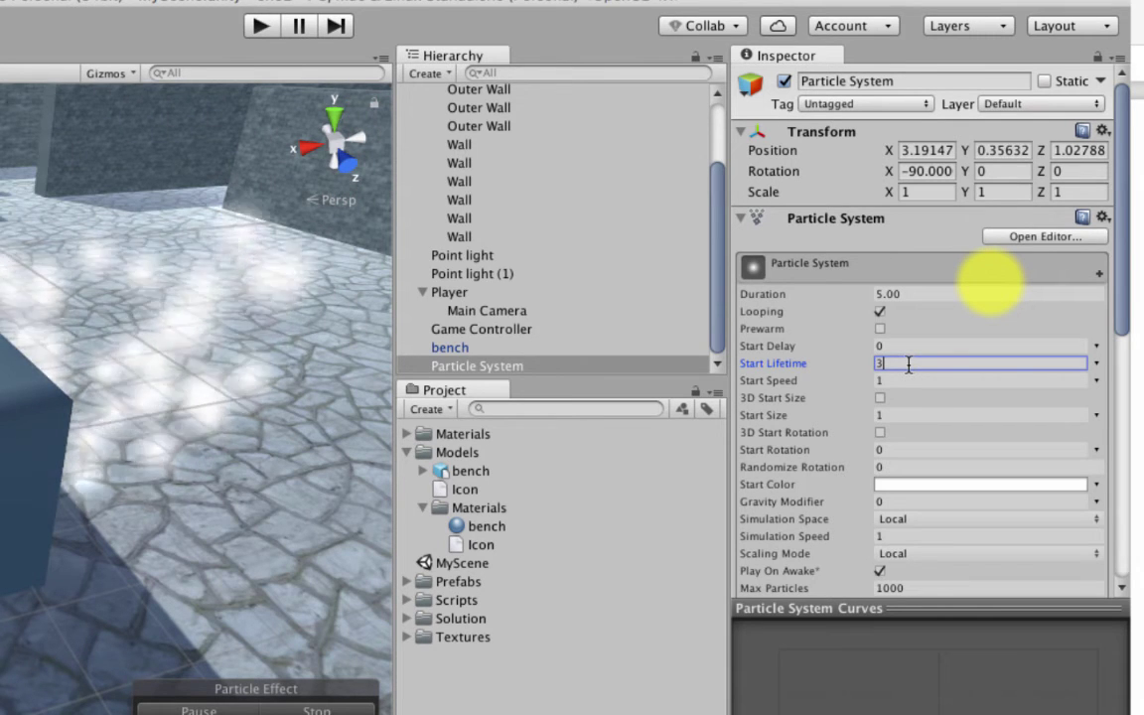
pyautogui.press('Tab')
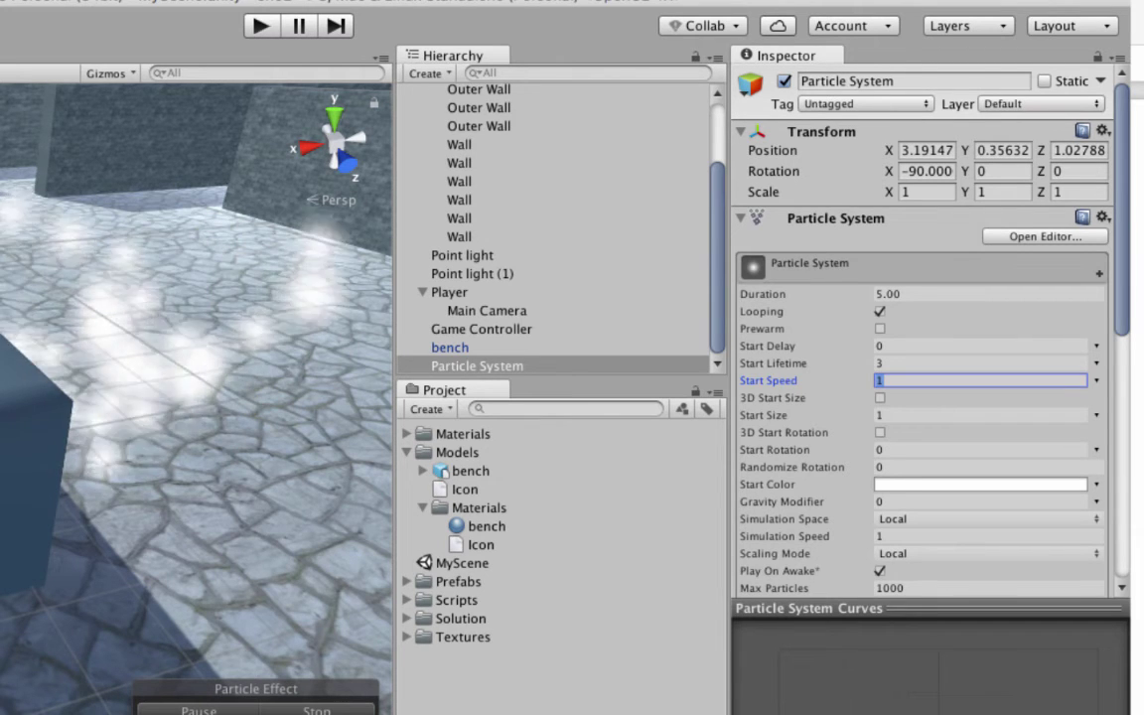
# Step: Try a Start Size of 2 for the particles, return it to 1, and check the Start Rotation setting
pyautogui.click(919, 415)
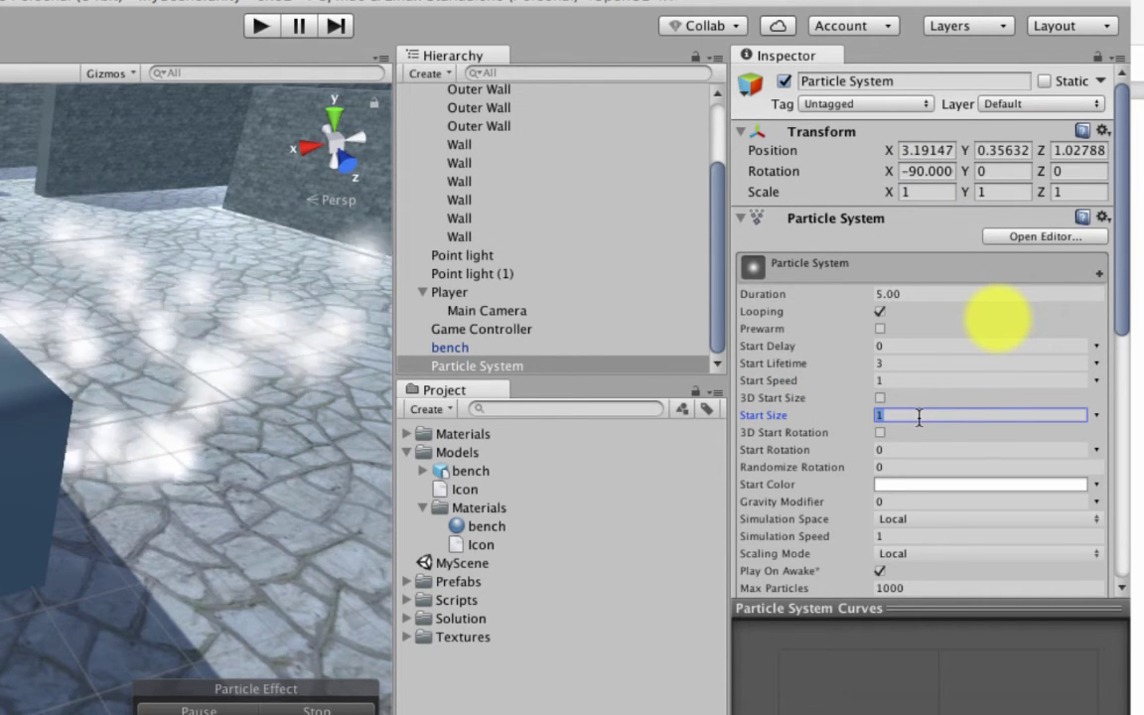
pyautogui.write('2')
pyautogui.press('BackSpace')
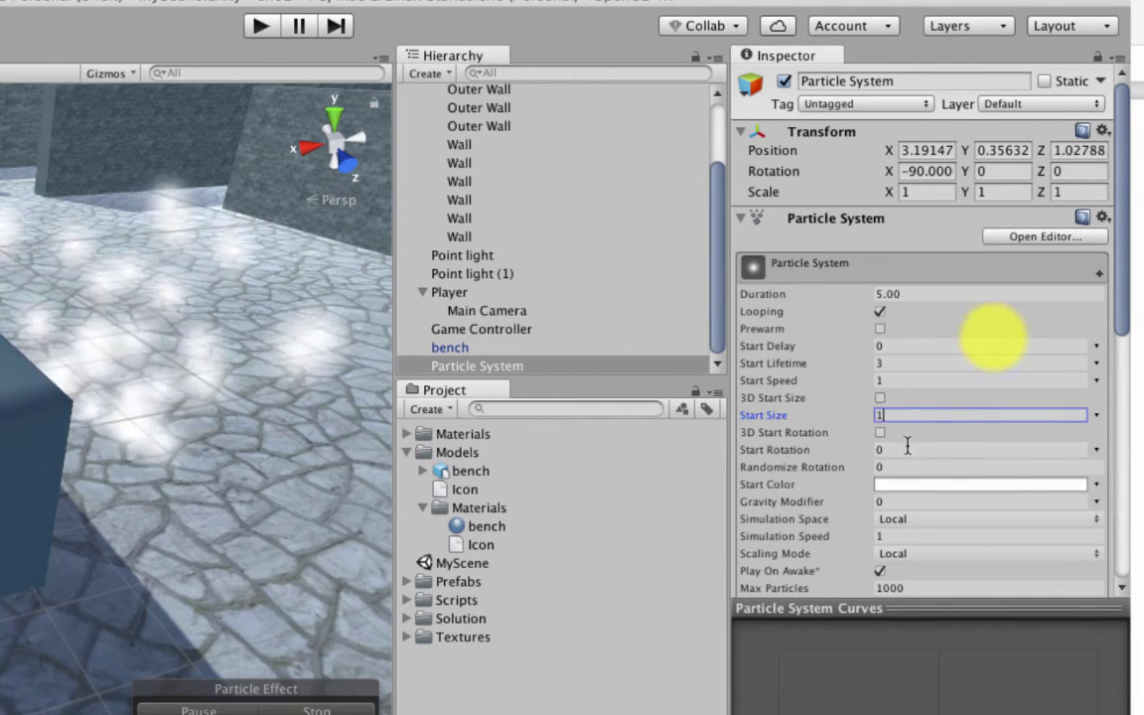
pyautogui.click(905, 450)
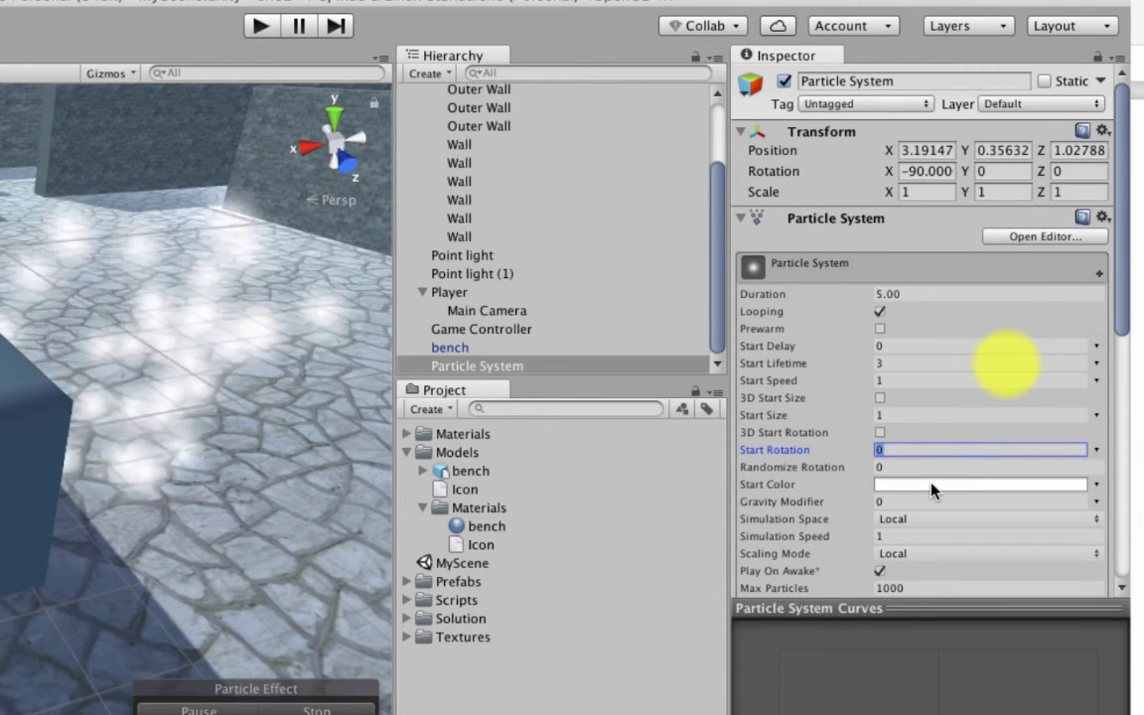
pyautogui.press('Return')
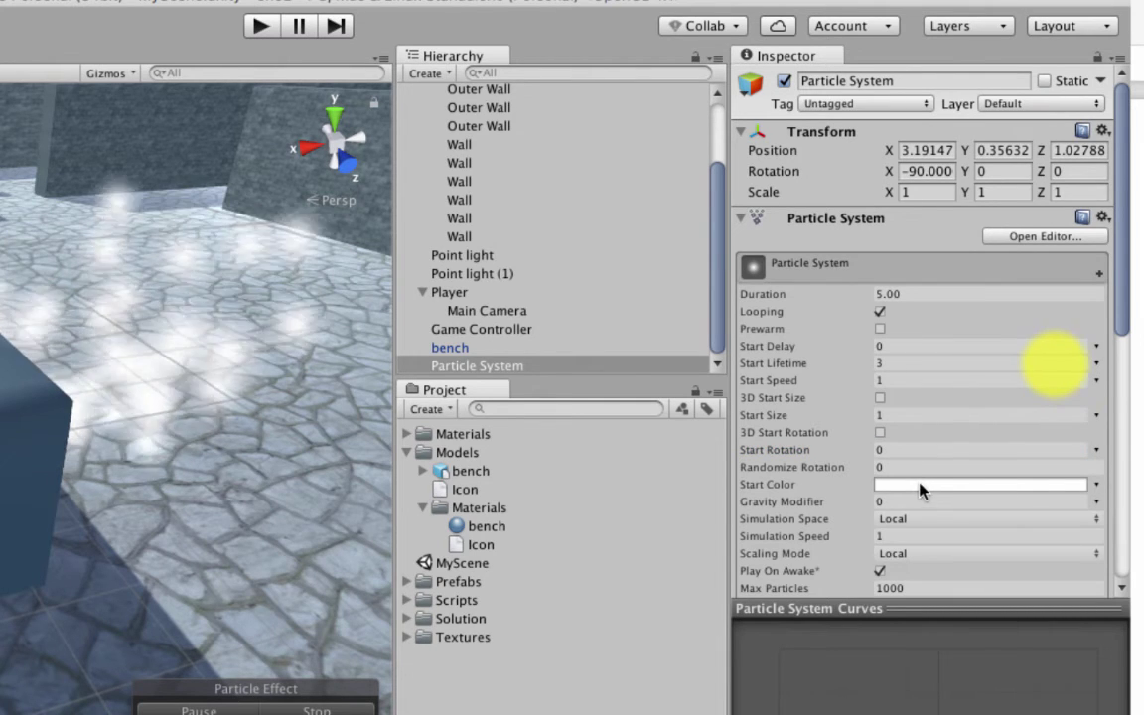
# Step: Keep Start Color as a single color and set it to RGB 182, 101, 58 with alpha left at 255
pyautogui.click(1097, 484)
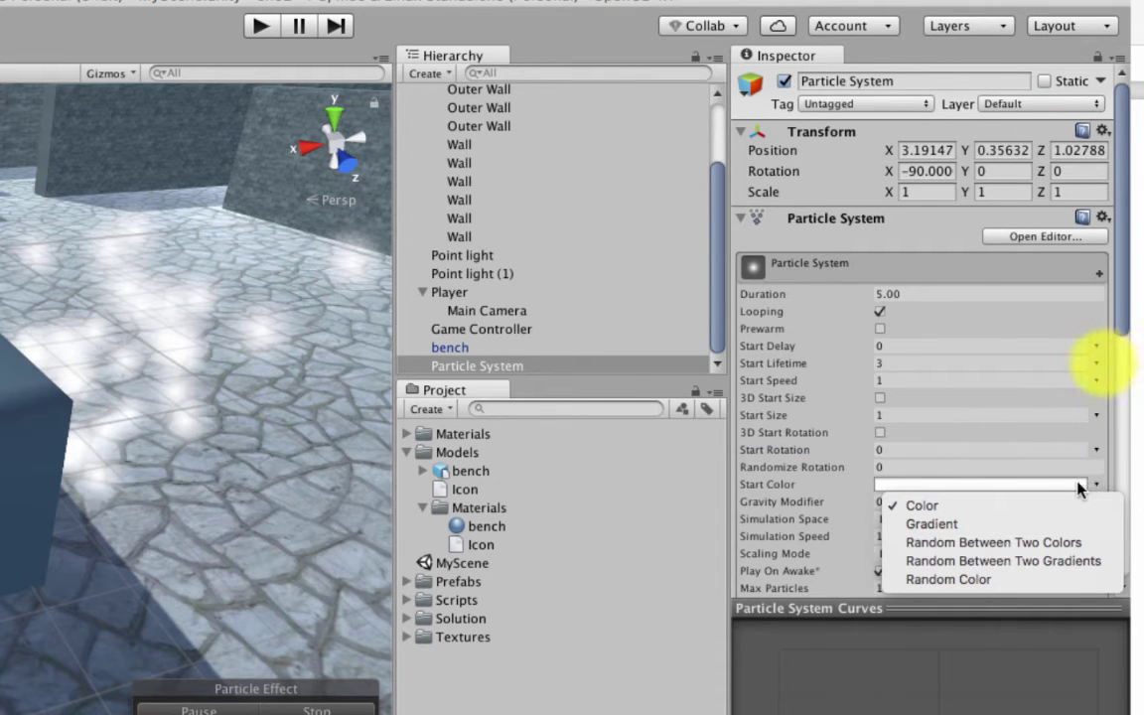
pyautogui.click(982, 506)
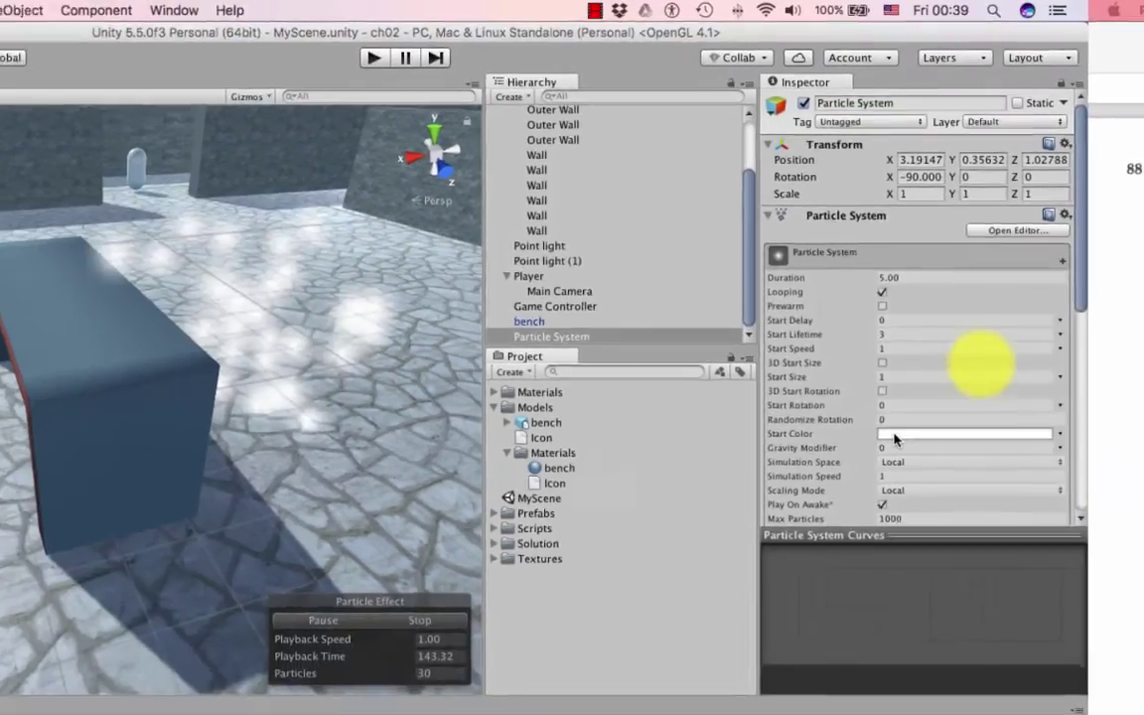
pyautogui.click(899, 484)
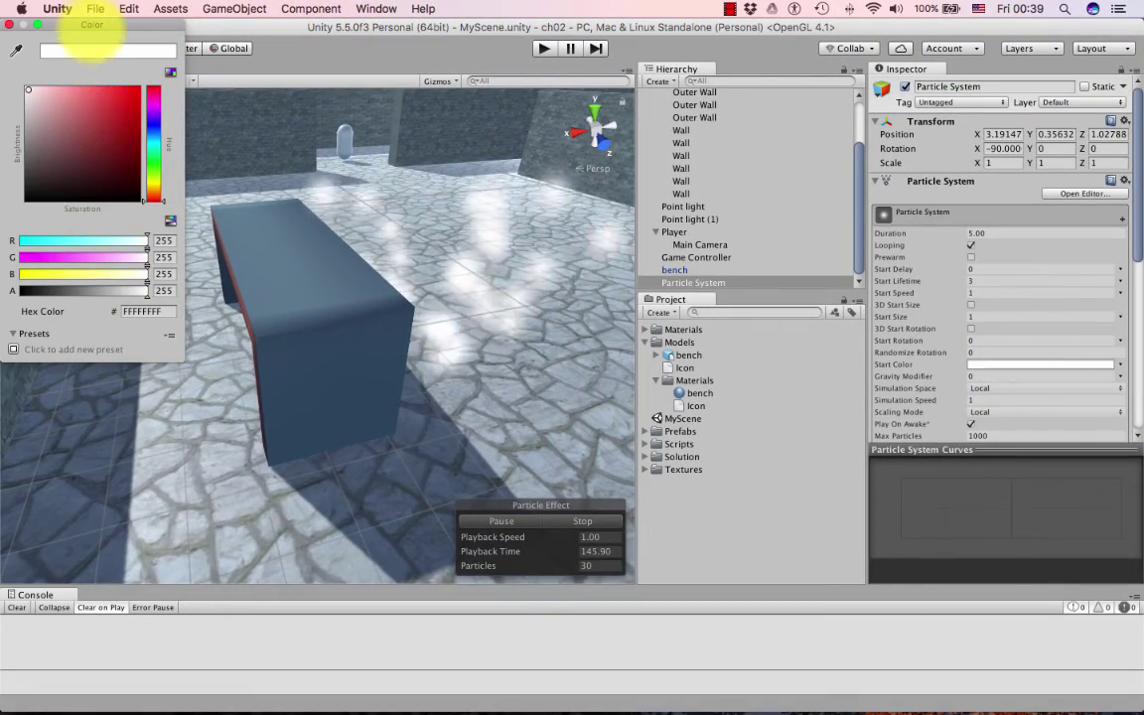
pyautogui.moveTo(104, 26); pyautogui.dragTo(730, 134)
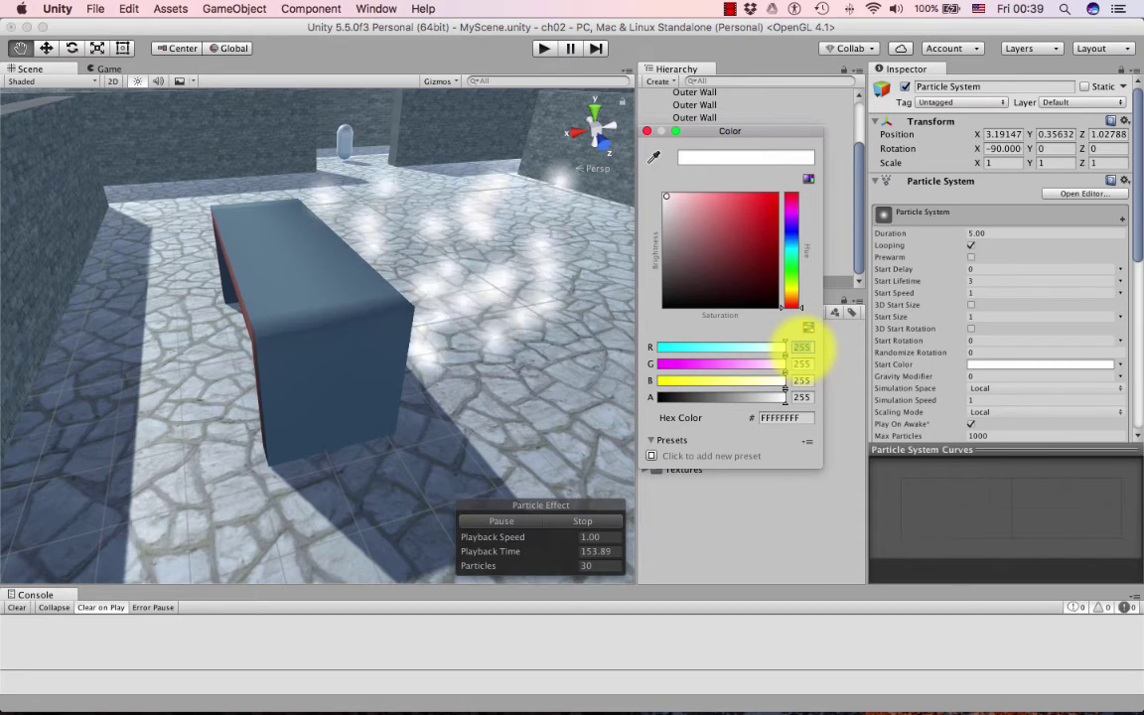
pyautogui.click(801, 347)
pyautogui.write('182')
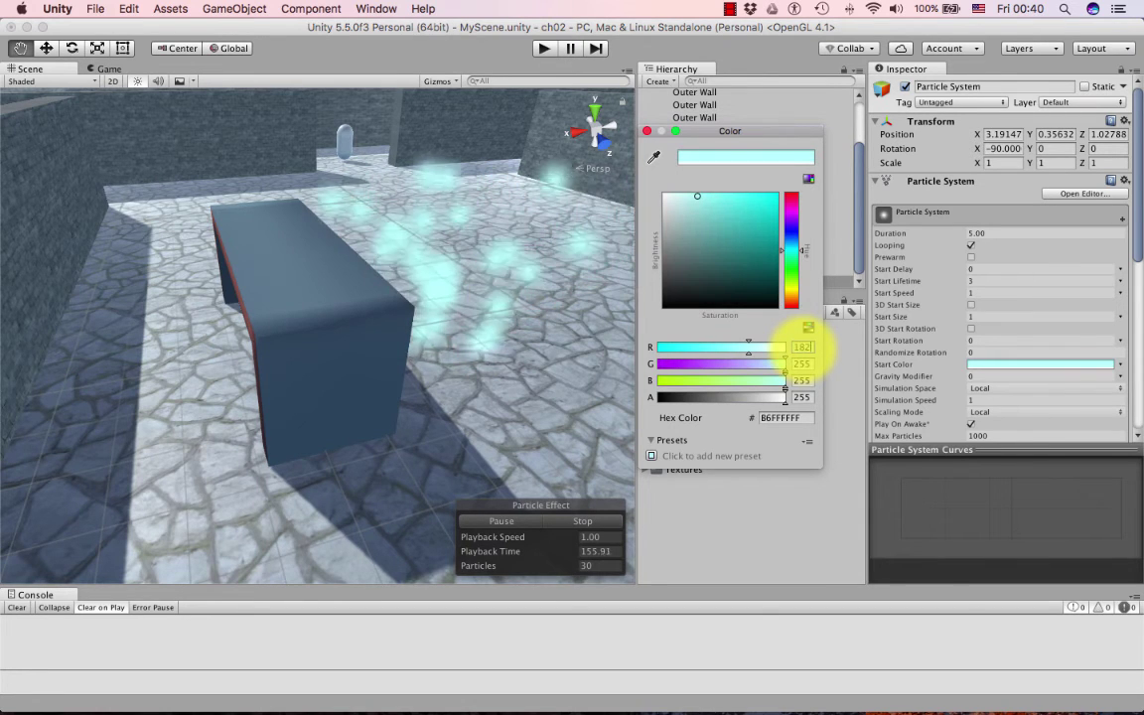
pyautogui.press('Tab')
pyautogui.write('1')
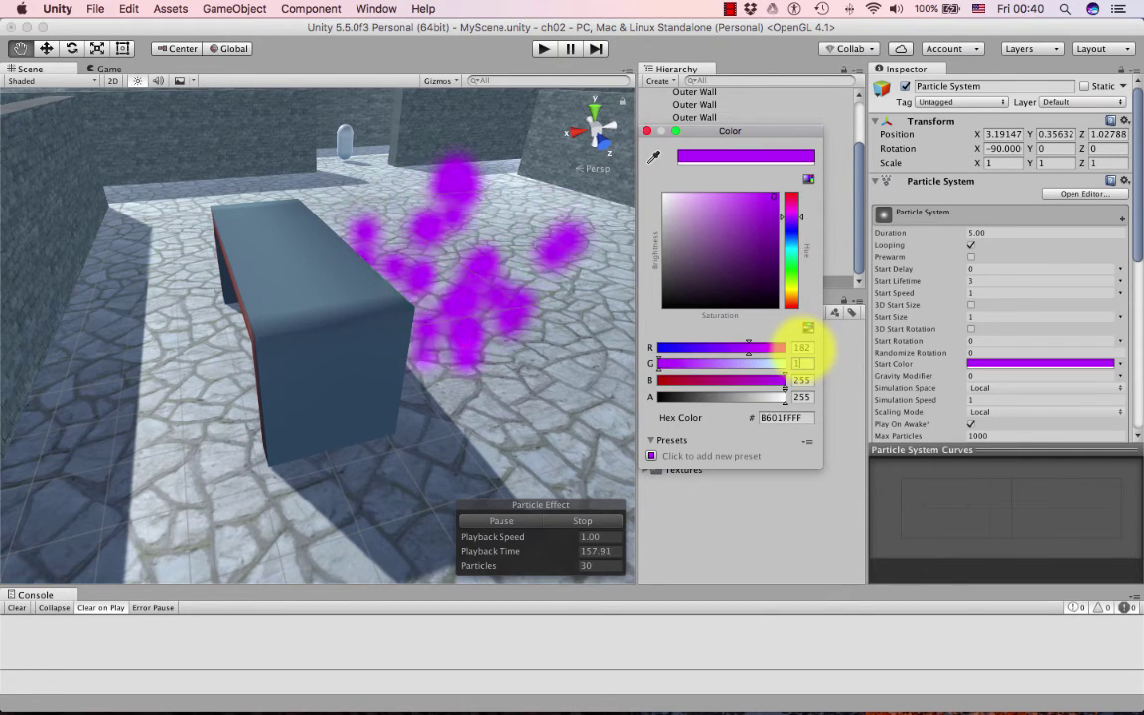
pyautogui.write('01')
pyautogui.press('Tab')
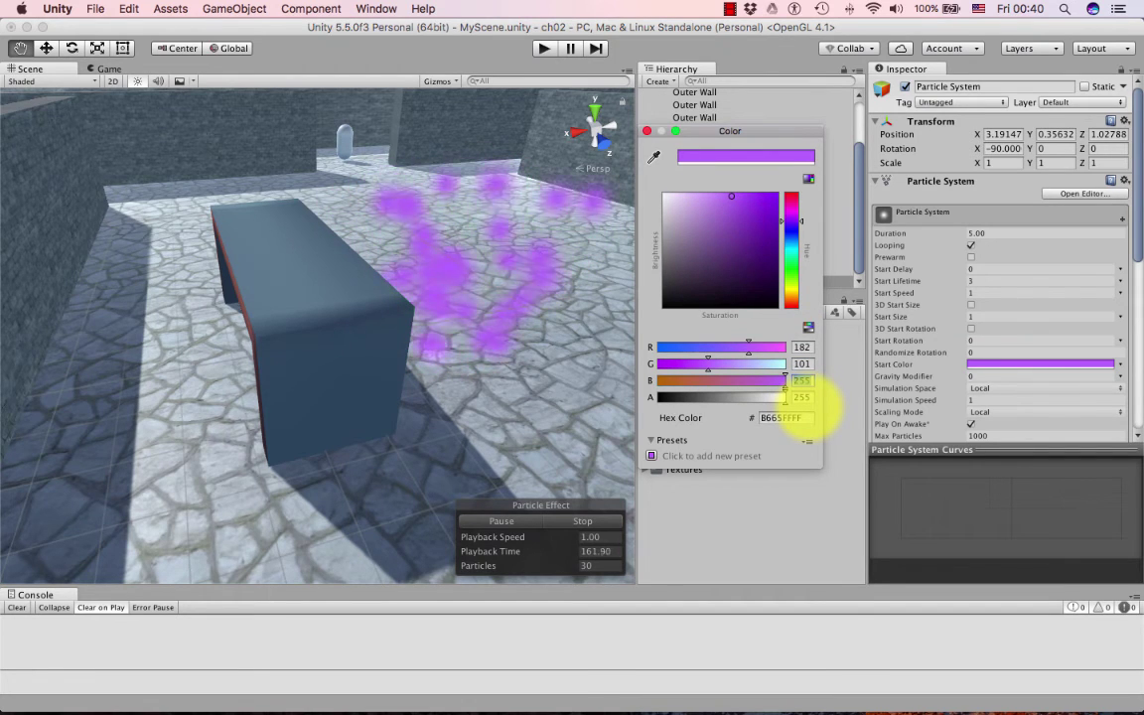
pyautogui.write('58')
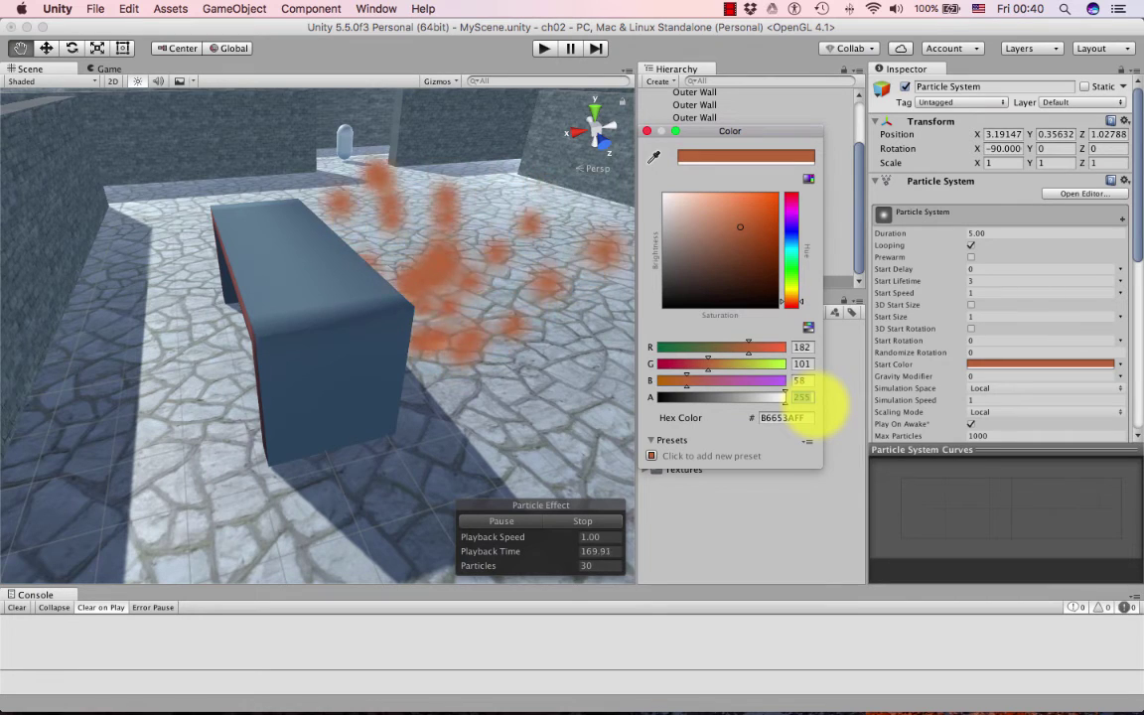
pyautogui.click(800, 396)
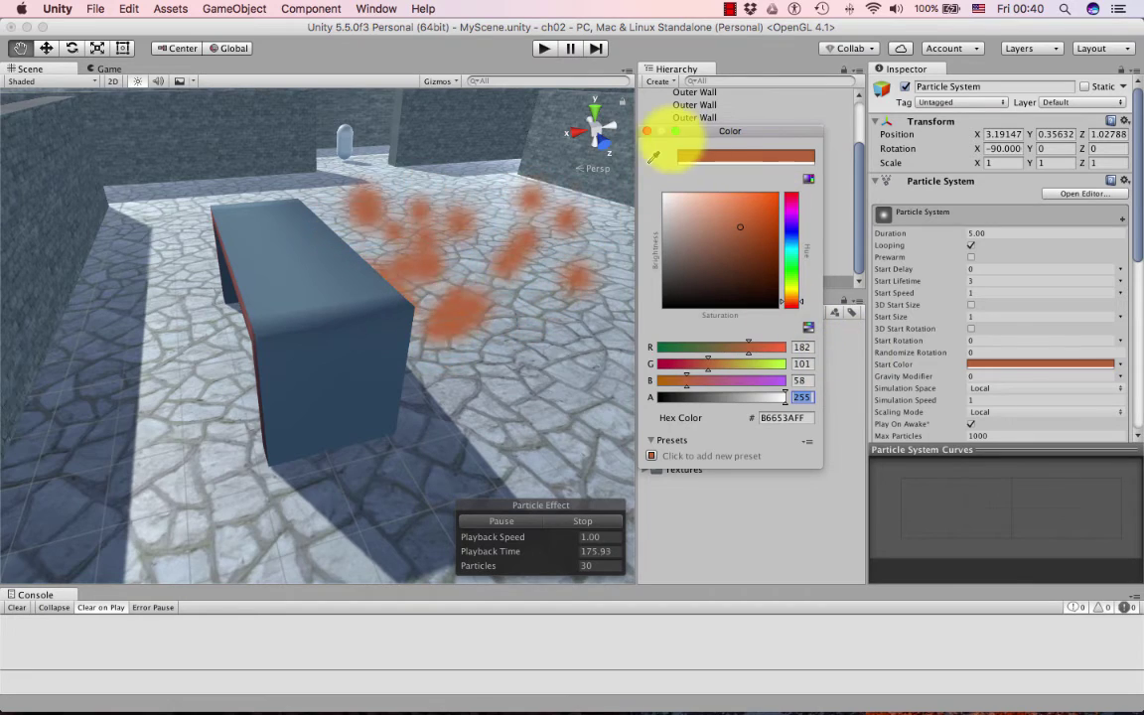
pyautogui.click(647, 130)
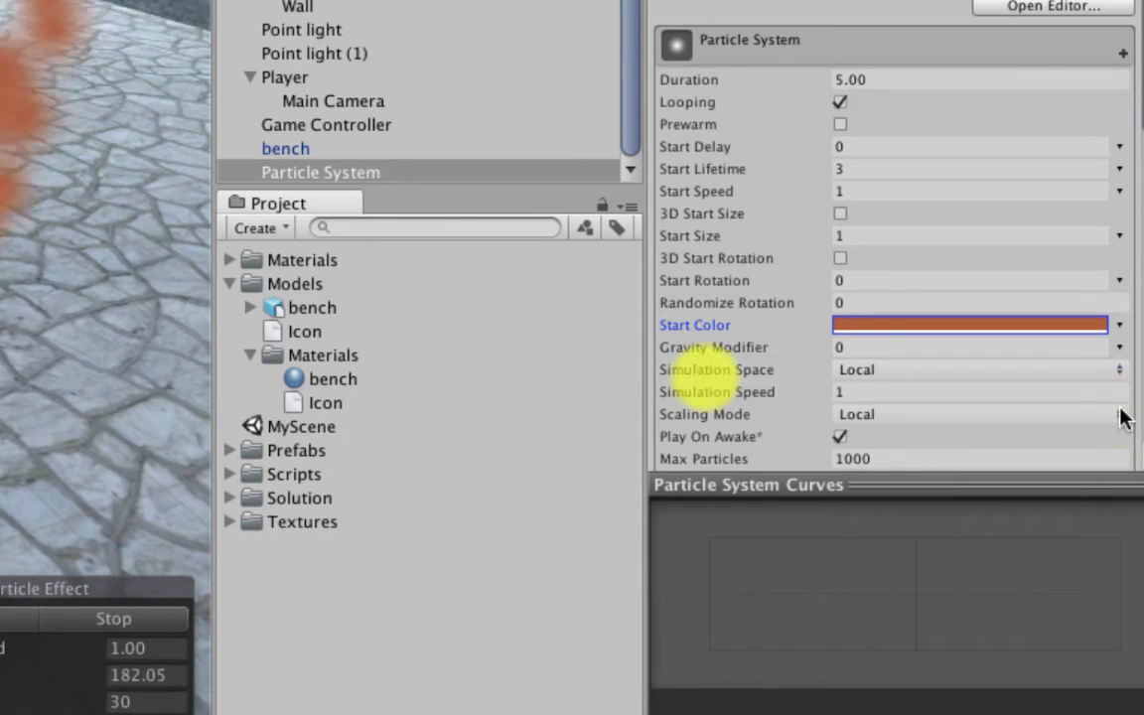
# Step: Pause the particle effect preview in the scene with the recolored particles showing
pyautogui.scroll(-2, 703, 378)
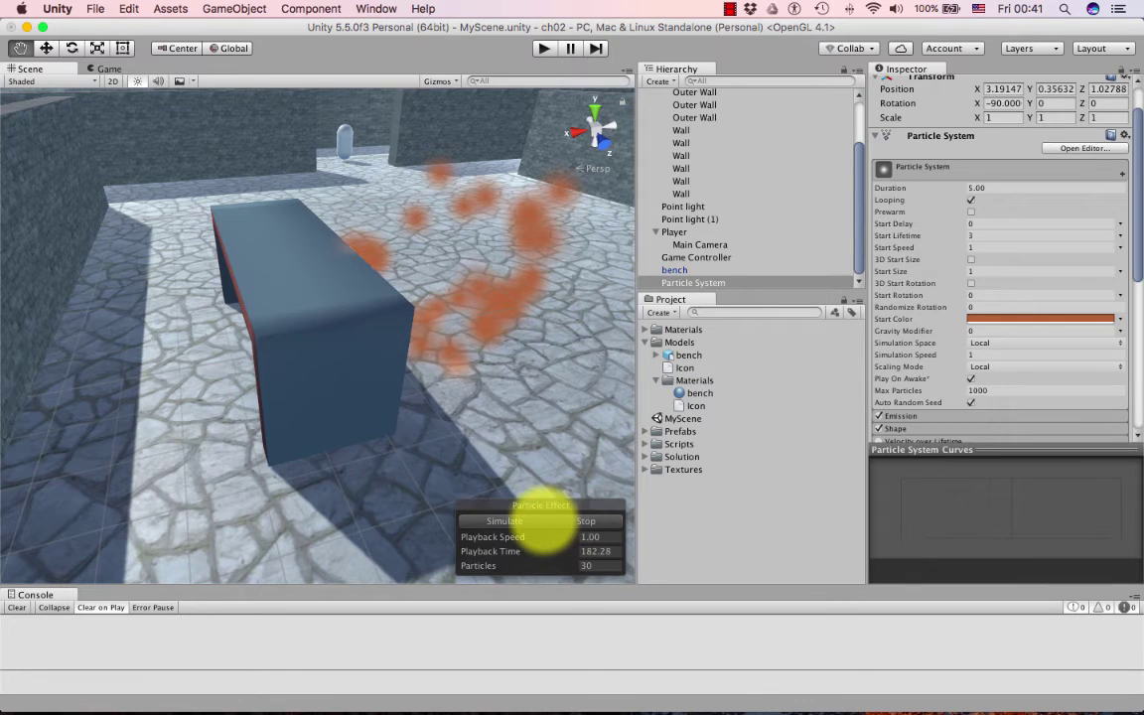
pyautogui.click(536, 521)
pyautogui.click(524, 521)
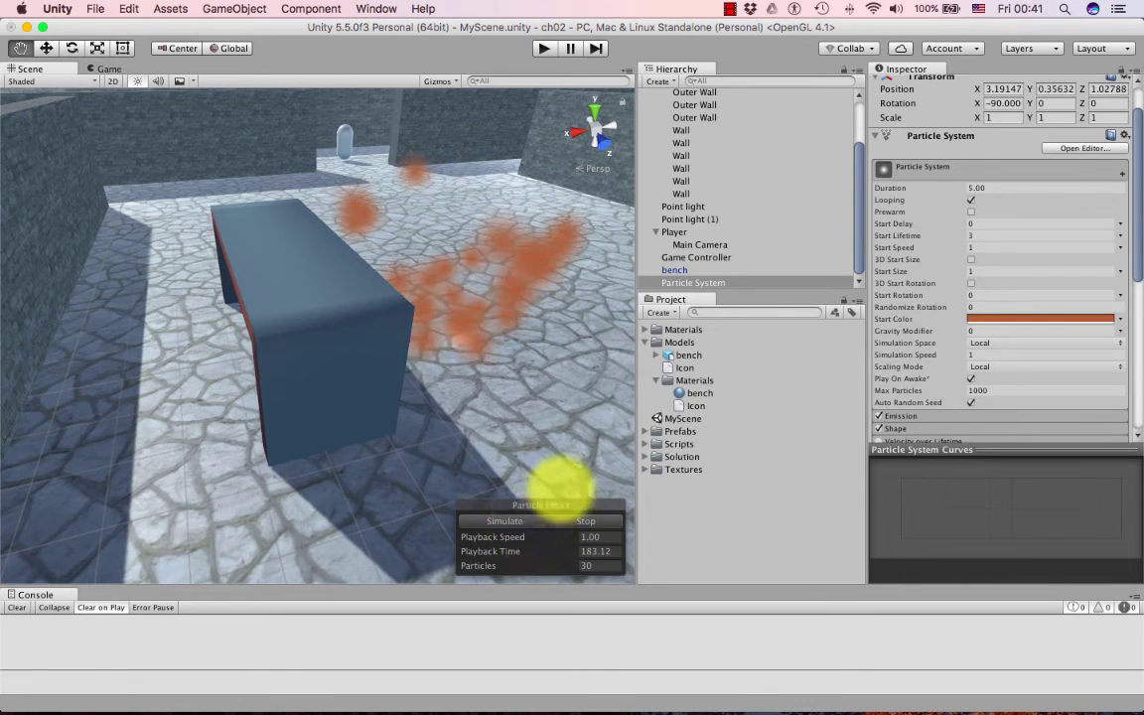
# Step: Resume the particle effect simulation and expand the Shape module of the Particle System
pyautogui.click(536, 522)
pyautogui.scroll(-5, 944, 247)
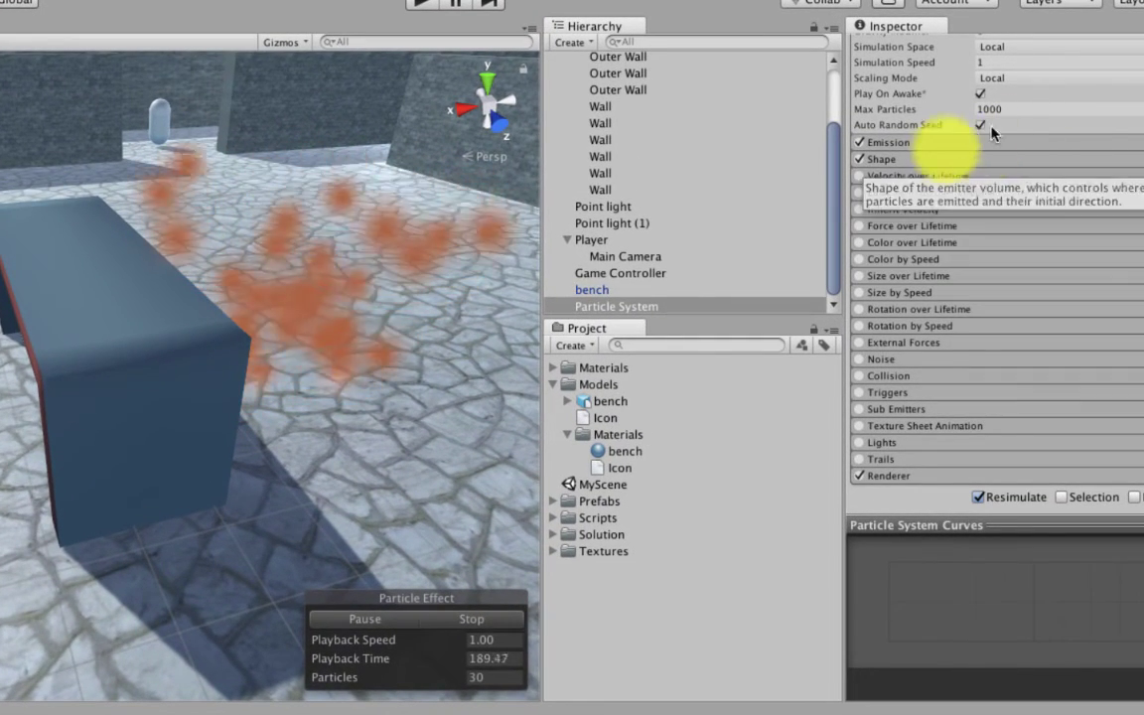
pyautogui.click(890, 162)
pyautogui.click(892, 163)
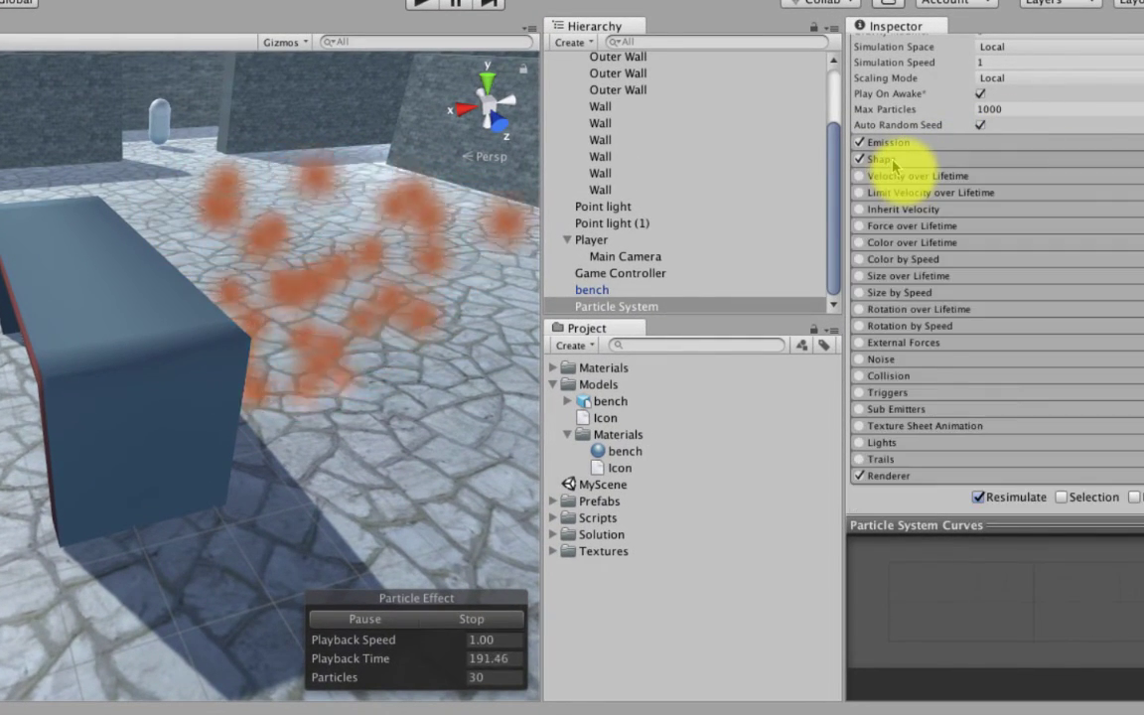
pyautogui.click(893, 162)
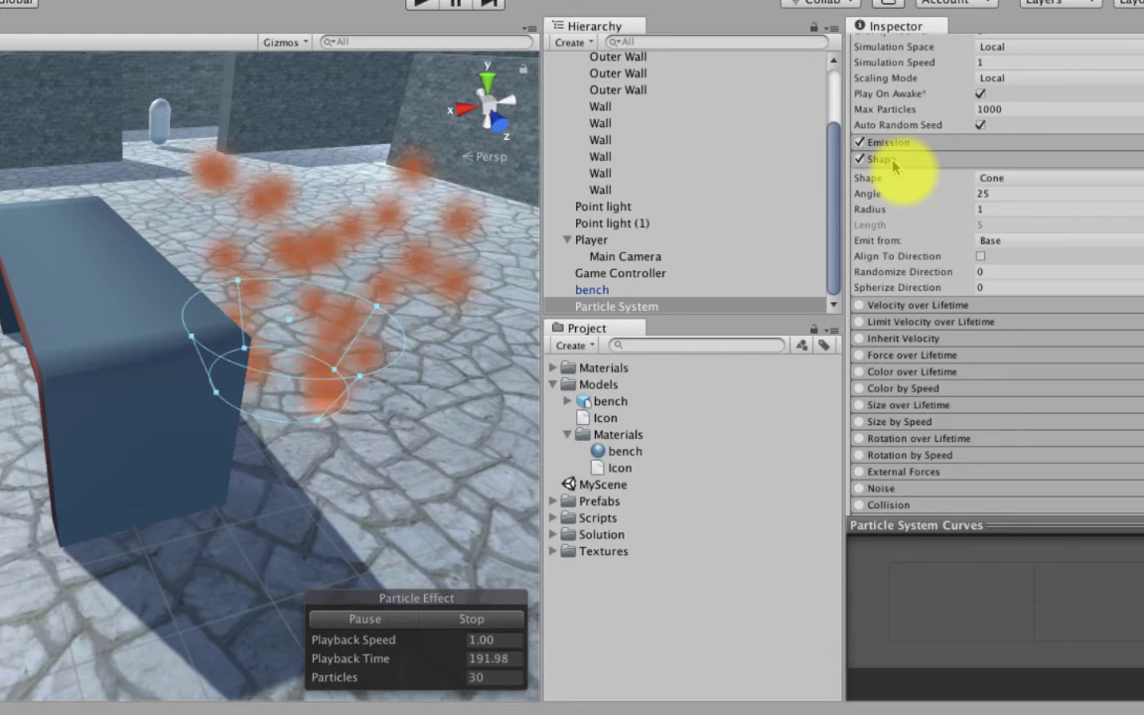
# Step: Try emitting the cone's particles from Base Shell and Volume, and return Emit from to Base
pyautogui.click(1023, 245)
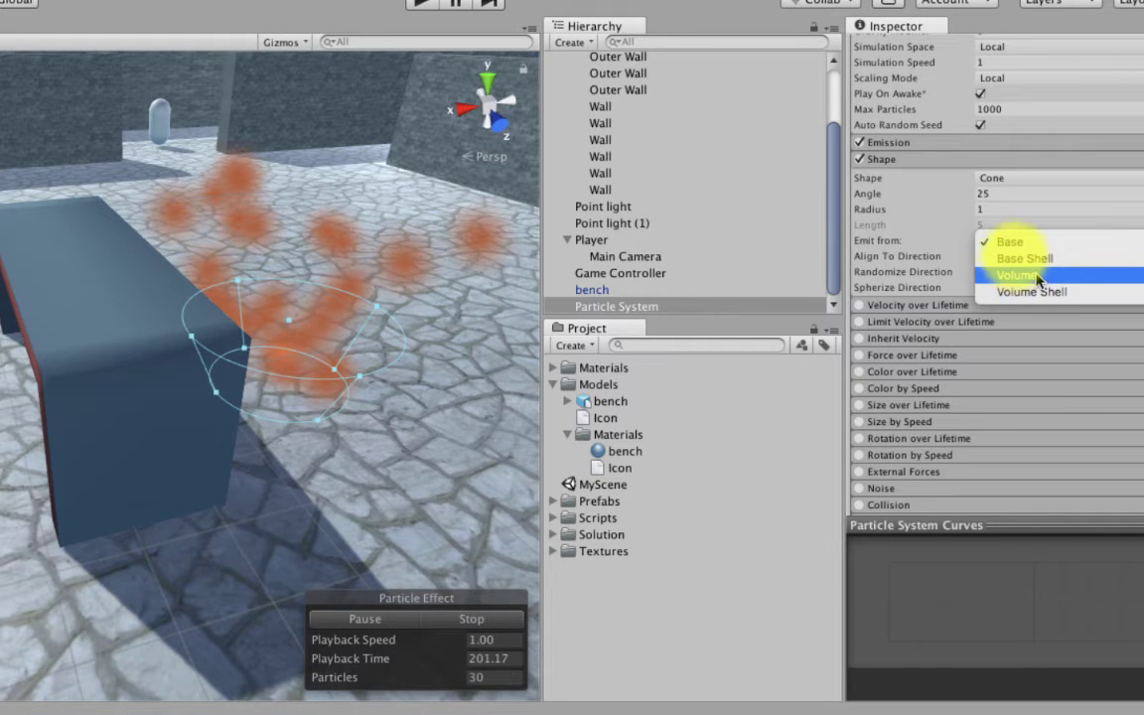
pyautogui.click(1011, 256)
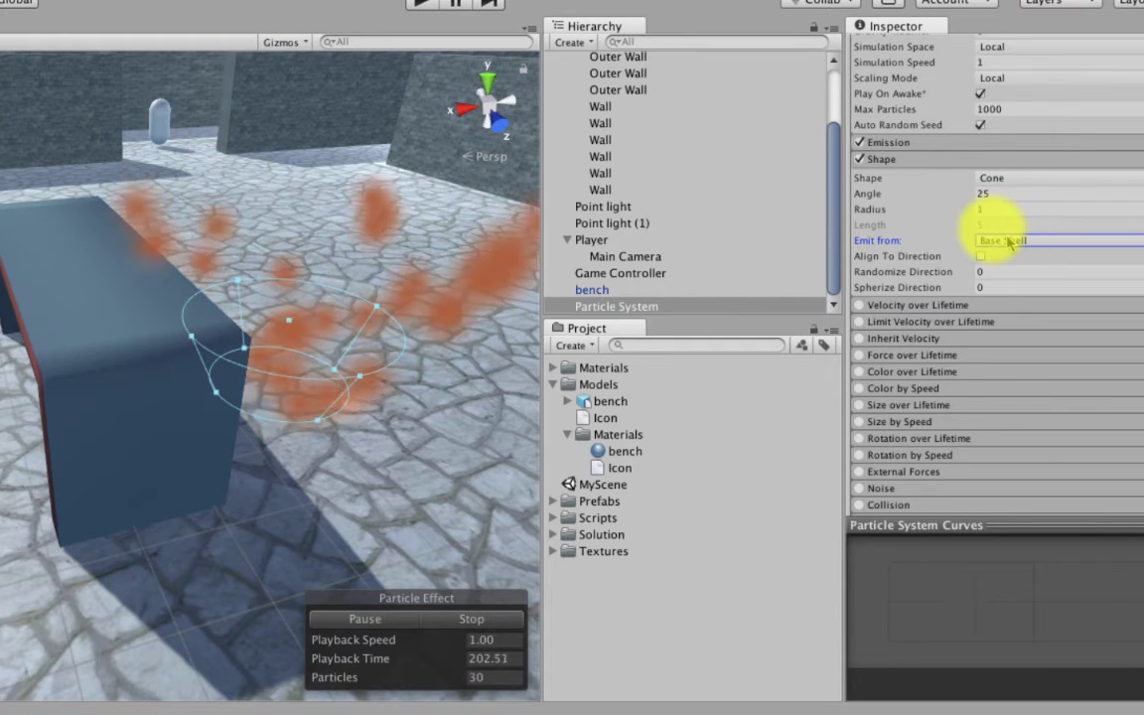
pyautogui.click(1011, 242)
pyautogui.click(1010, 257)
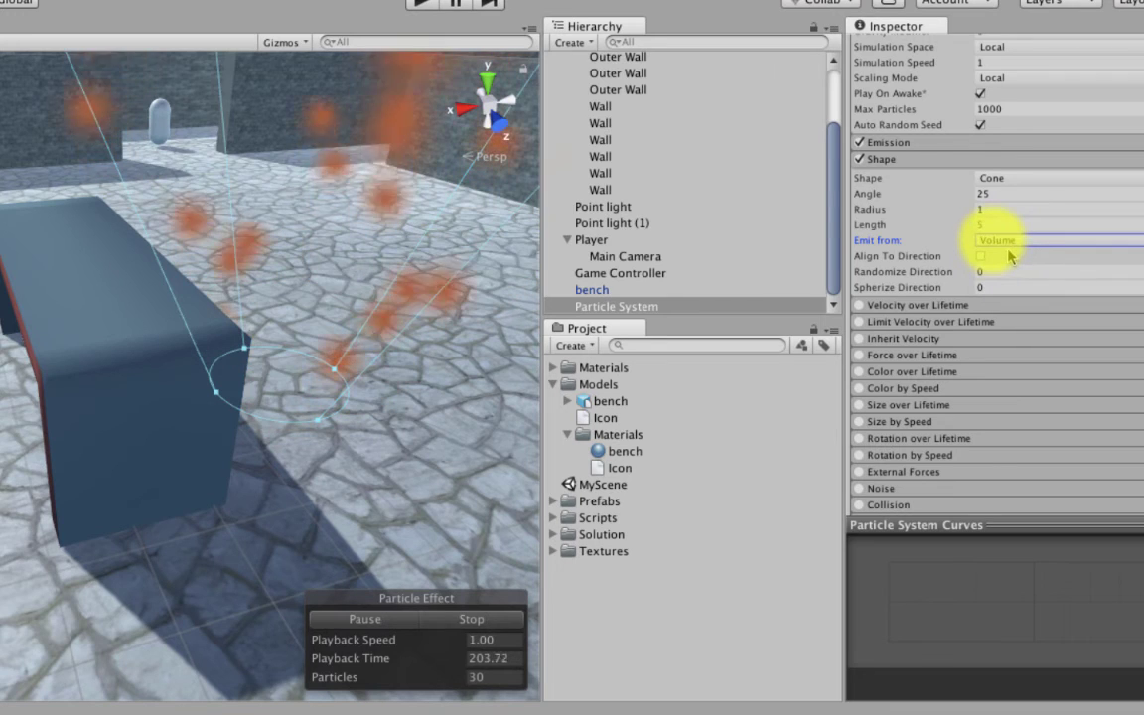
pyautogui.click(1011, 241)
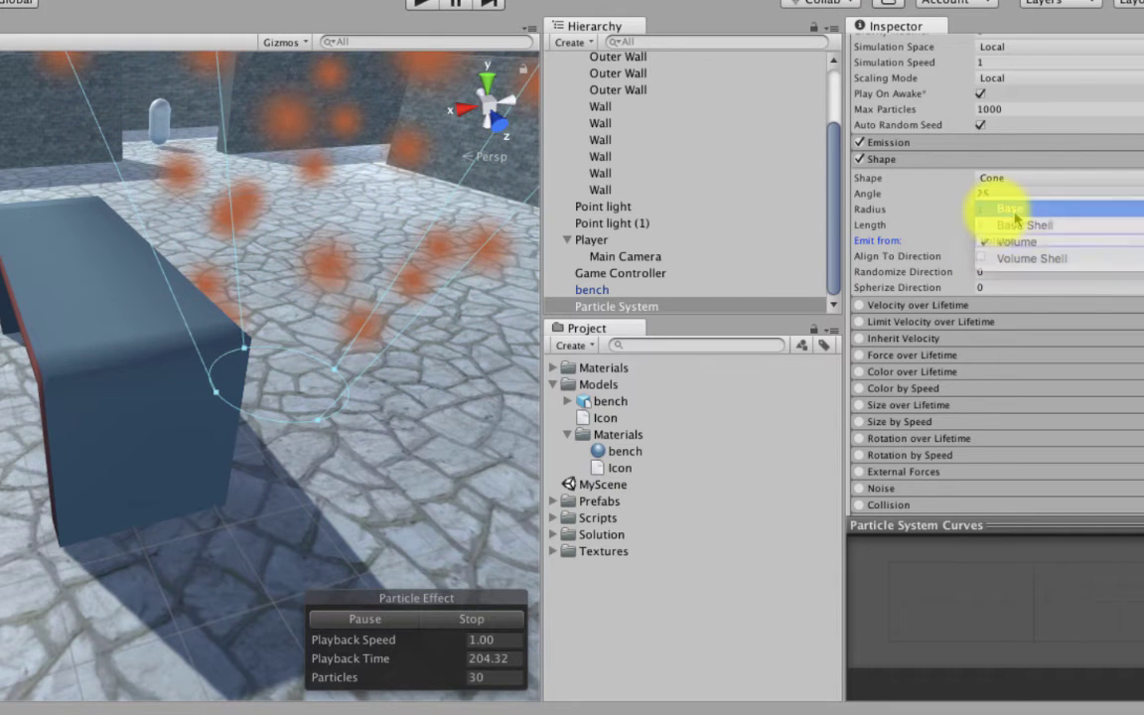
pyautogui.click(1015, 213)
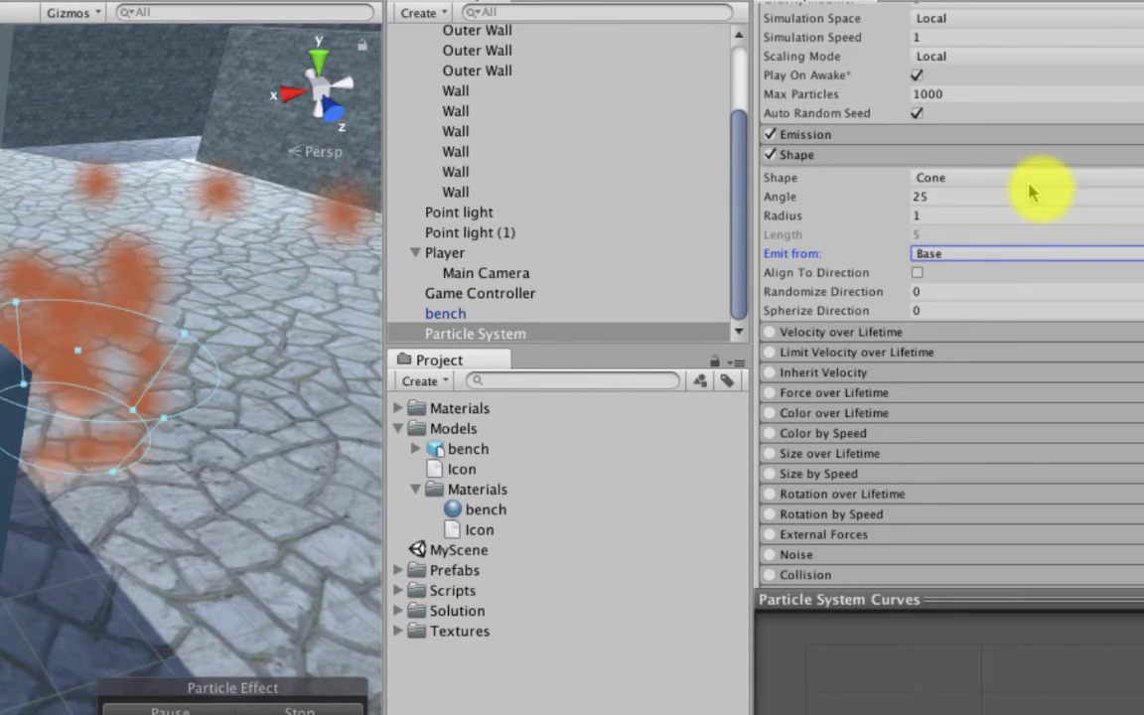
# Step: Compare the Box, Cone and Hemisphere emitter shapes in the preview and leave Shape set to Box
pyautogui.click(1030, 182)
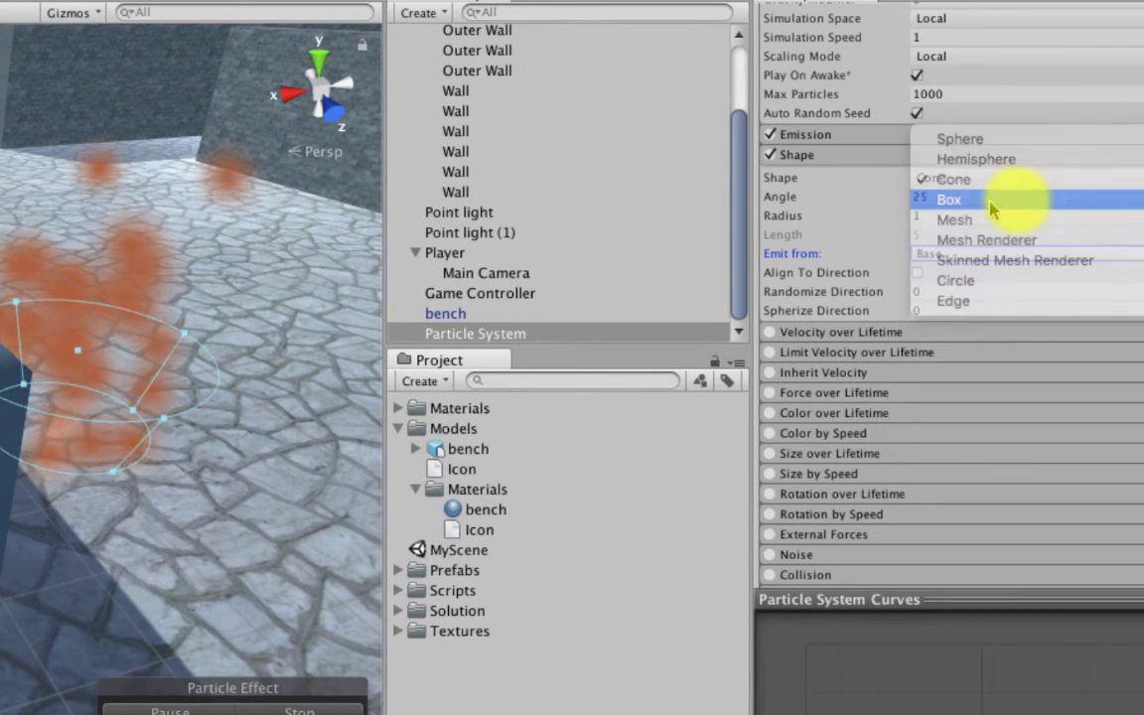
pyautogui.click(991, 202)
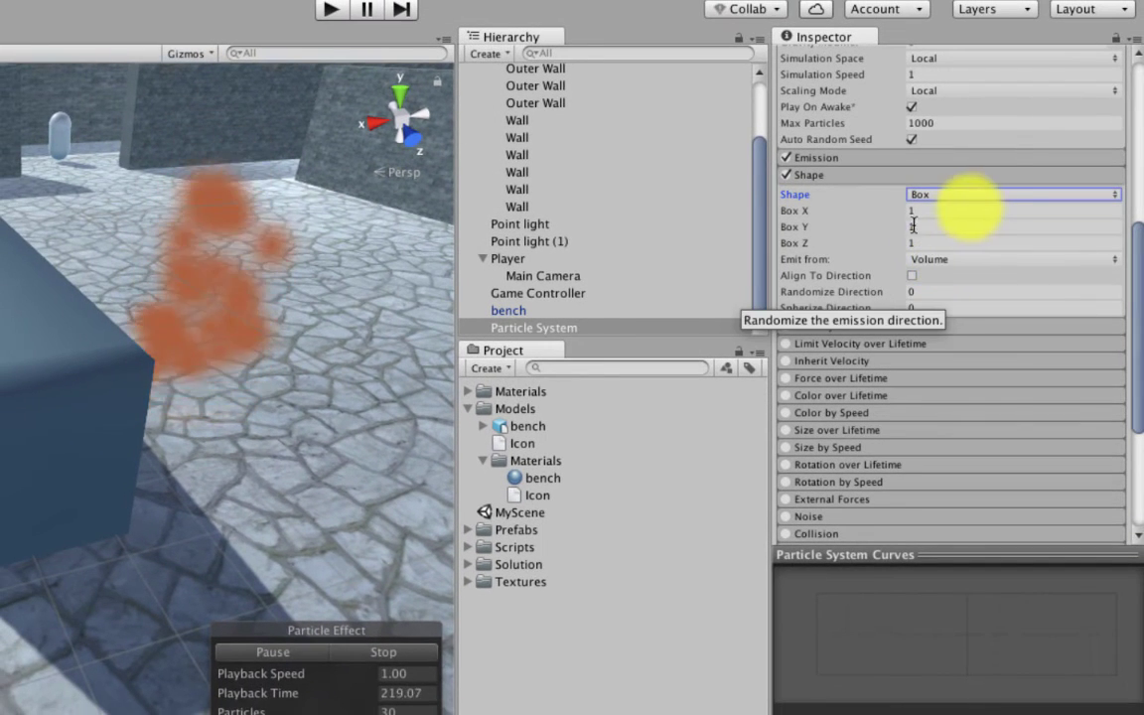
pyautogui.click(926, 194)
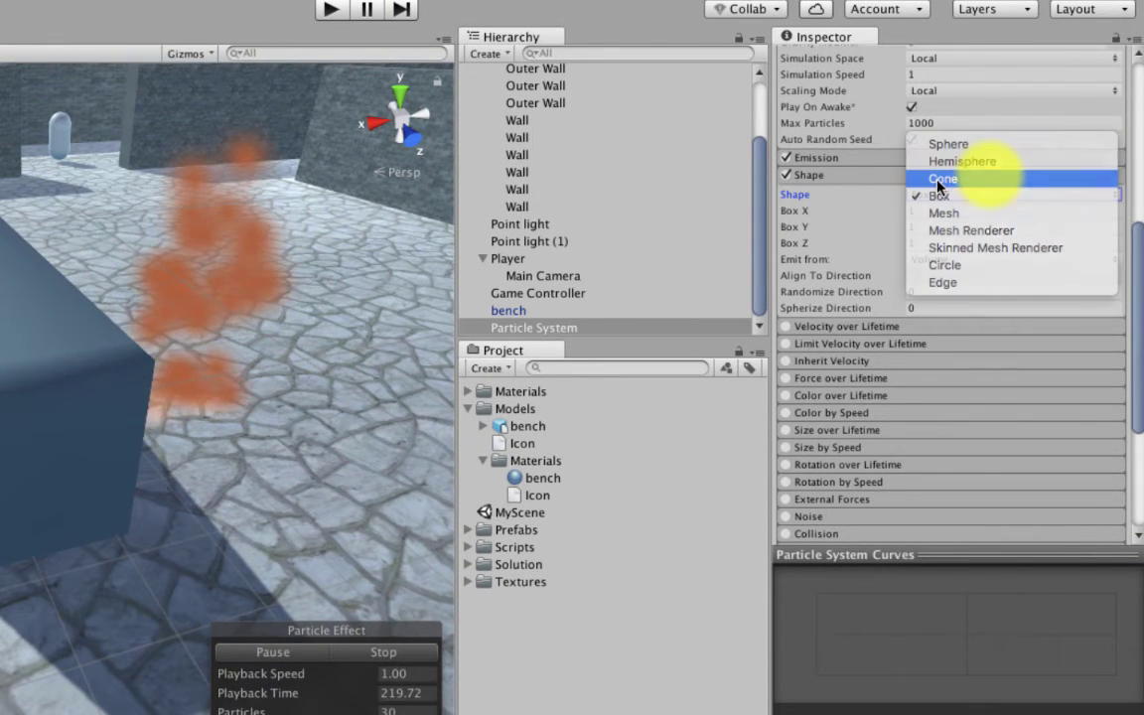
pyautogui.click(939, 180)
pyautogui.click(933, 197)
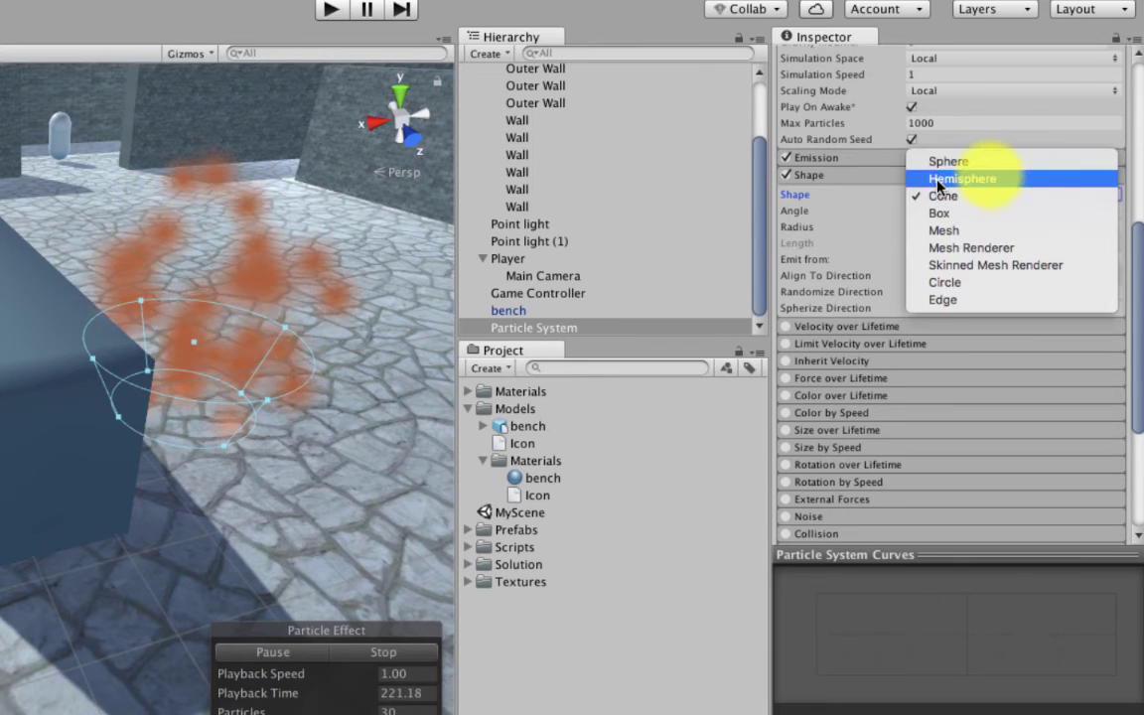
pyautogui.click(956, 178)
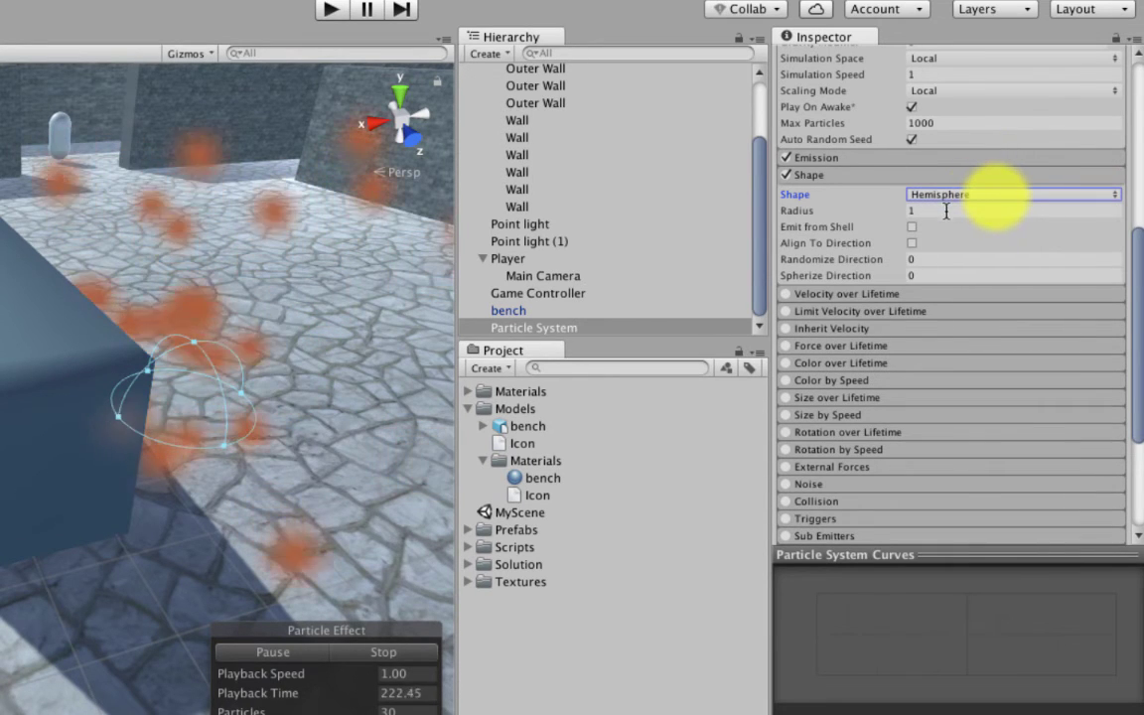
pyautogui.click(949, 196)
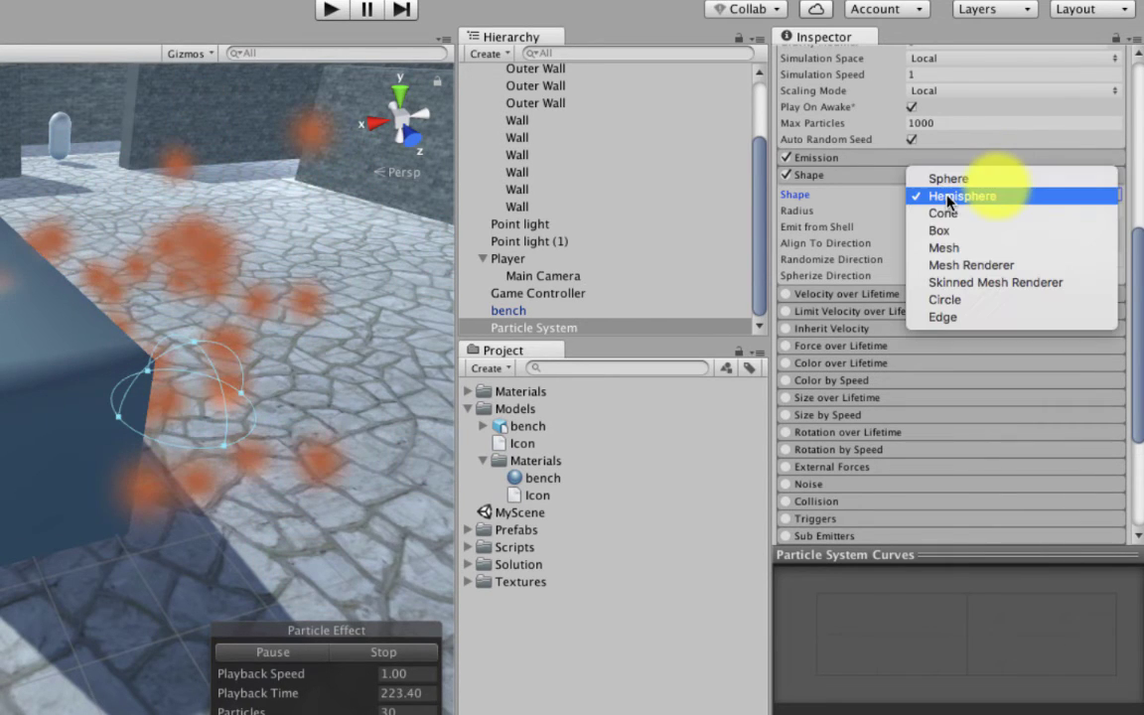
pyautogui.click(944, 229)
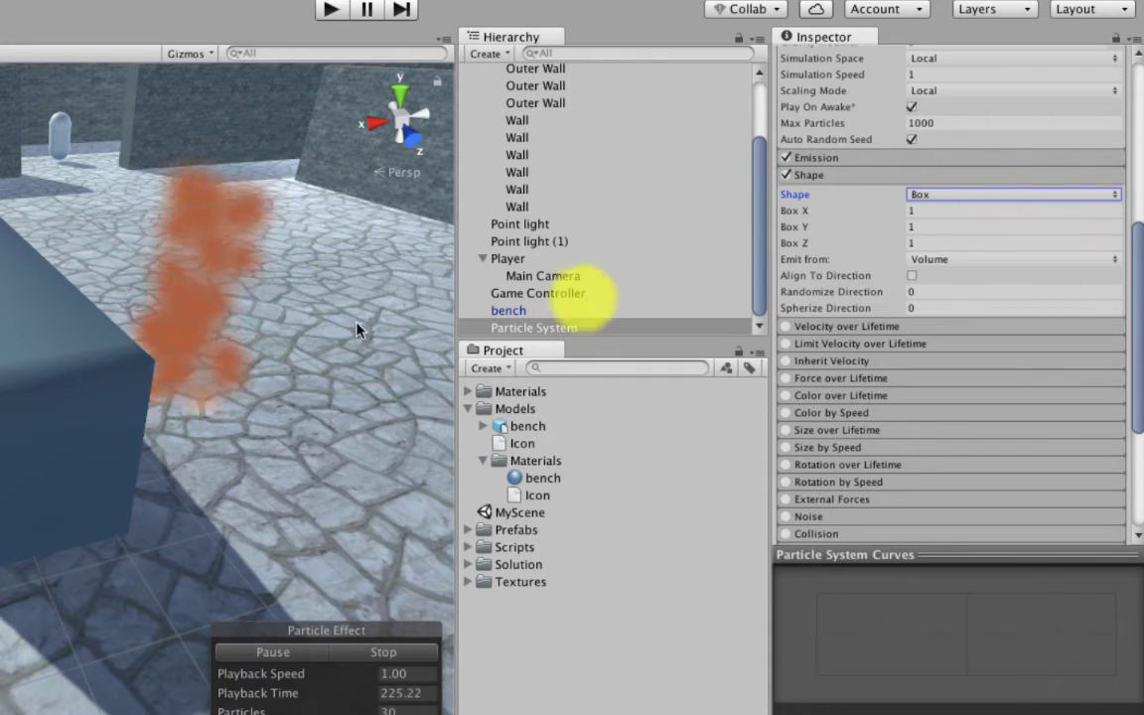
# Step: Set the box emitter's dimensions to 0.2 in X, 0 in Y and 0.2 in Z
pyautogui.click(929, 211)
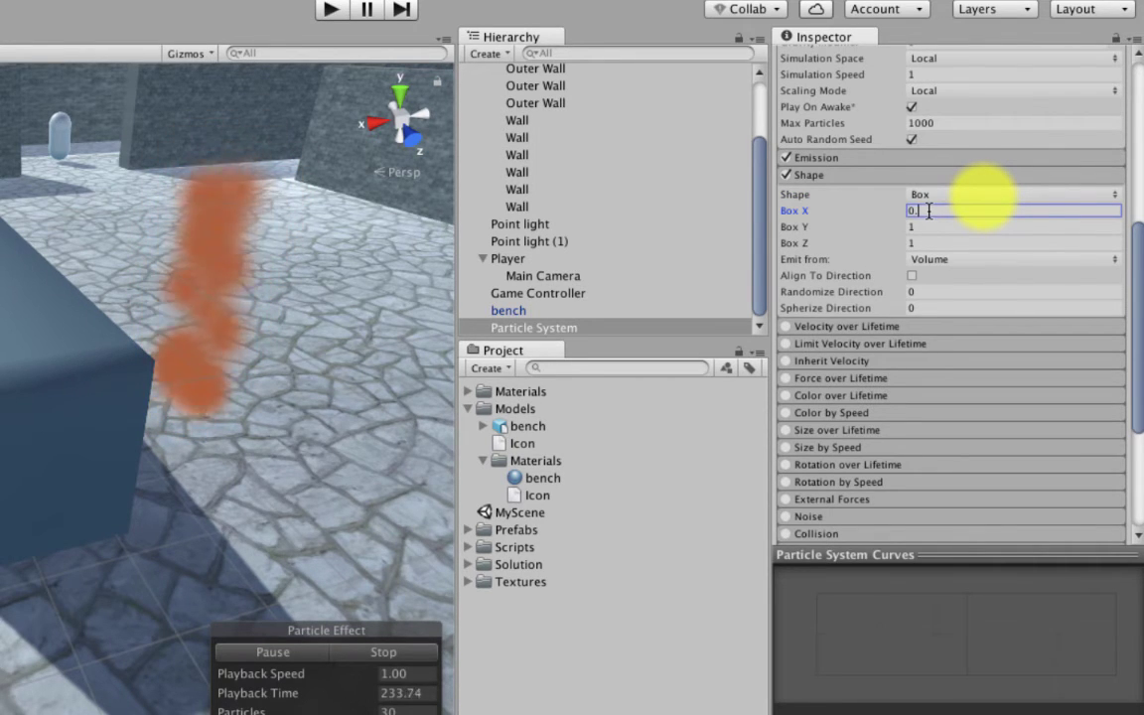
pyautogui.press('Tab')
pyautogui.write('0')
pyautogui.press('Tab')
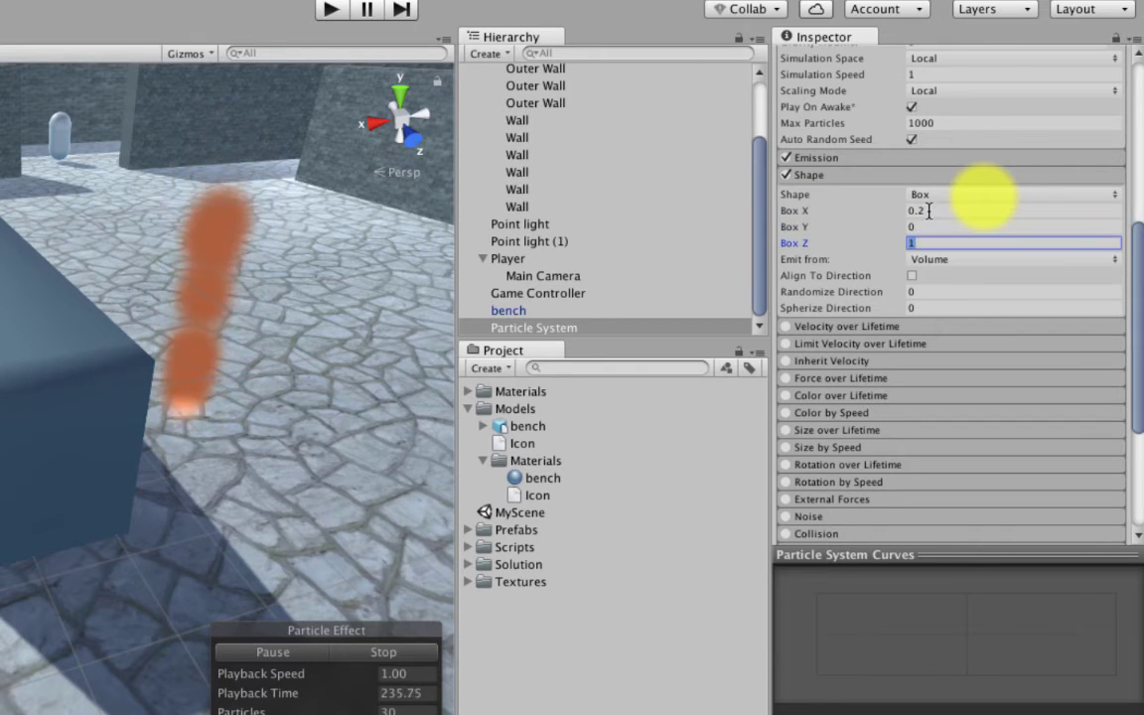
pyautogui.press('Tab')
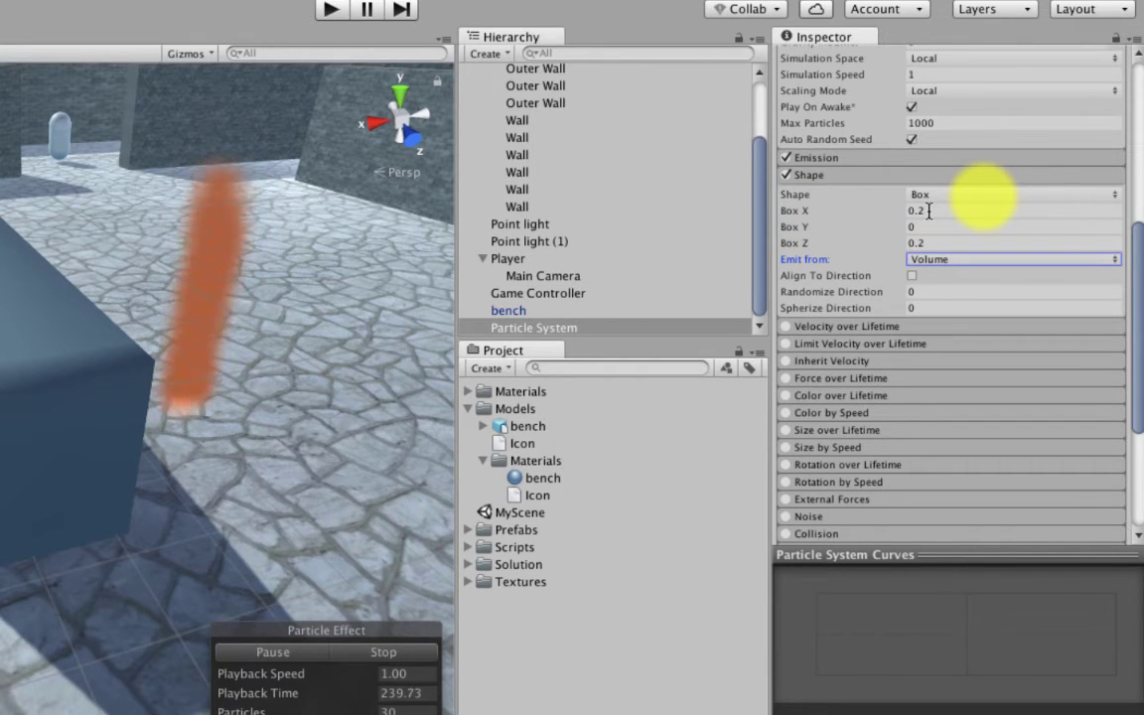
# Step: Set Box Y of the emitter to 0.2 and keep Emit from set to Volume
pyautogui.hotkey('shift', 'Tab')
pyautogui.hotkey('shift', 'Tab')
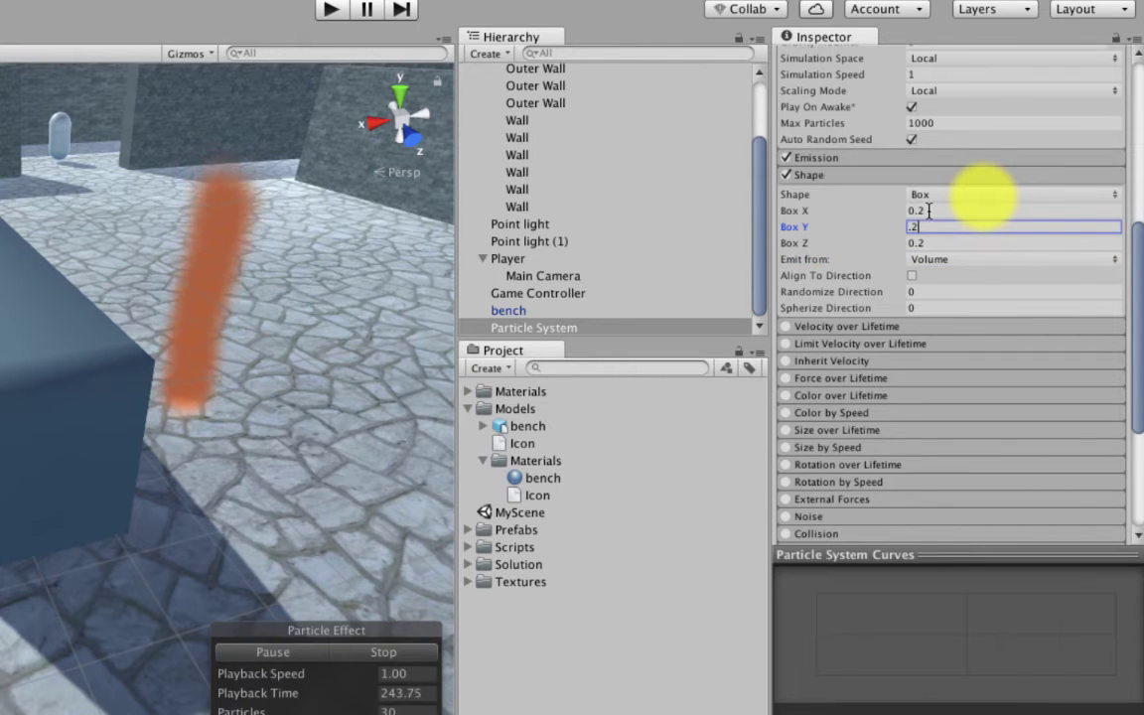
pyautogui.write('.2')
pyautogui.press('Tab')
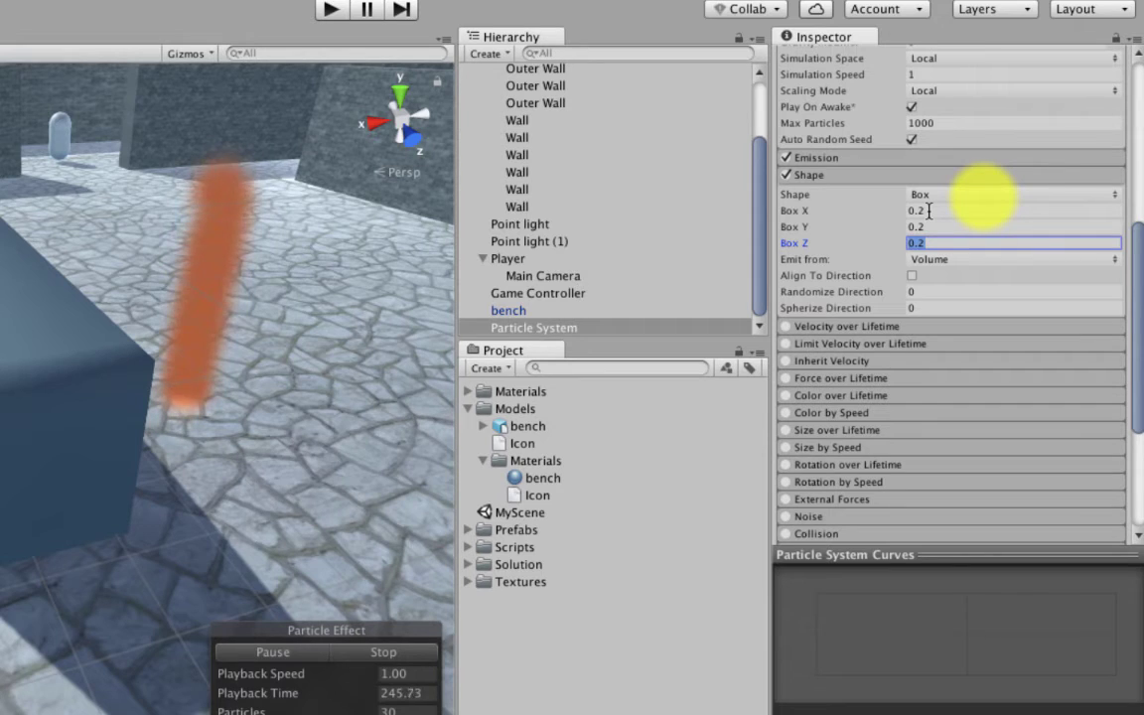
pyautogui.click(953, 260)
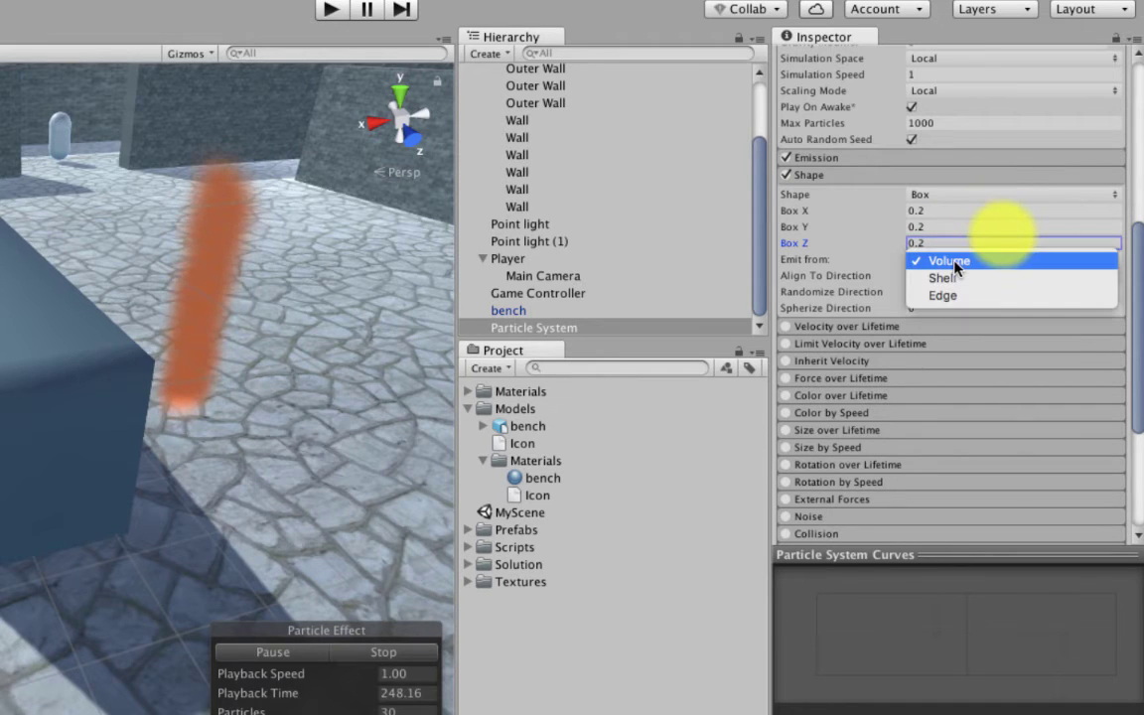
pyautogui.click(951, 263)
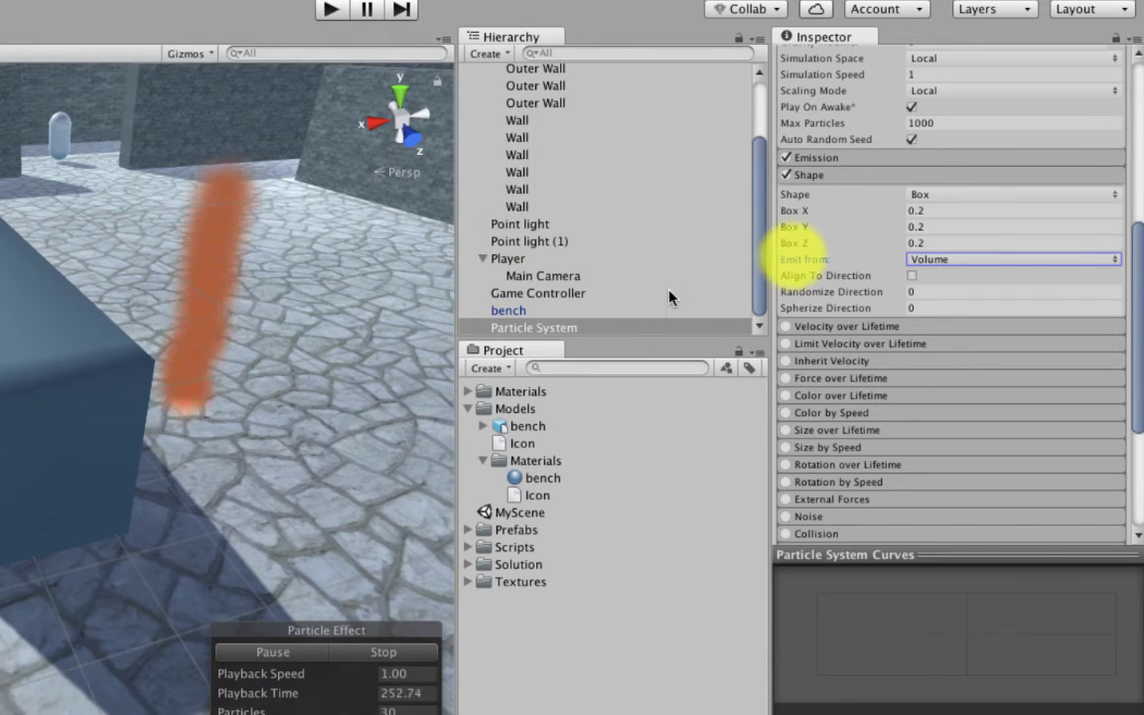
# Step: Collapse the Shape module, then enable Size over Lifetime and open its Size curve for editing
pyautogui.scroll(-5, 884, 291)
pyautogui.scroll(4, 884, 291)
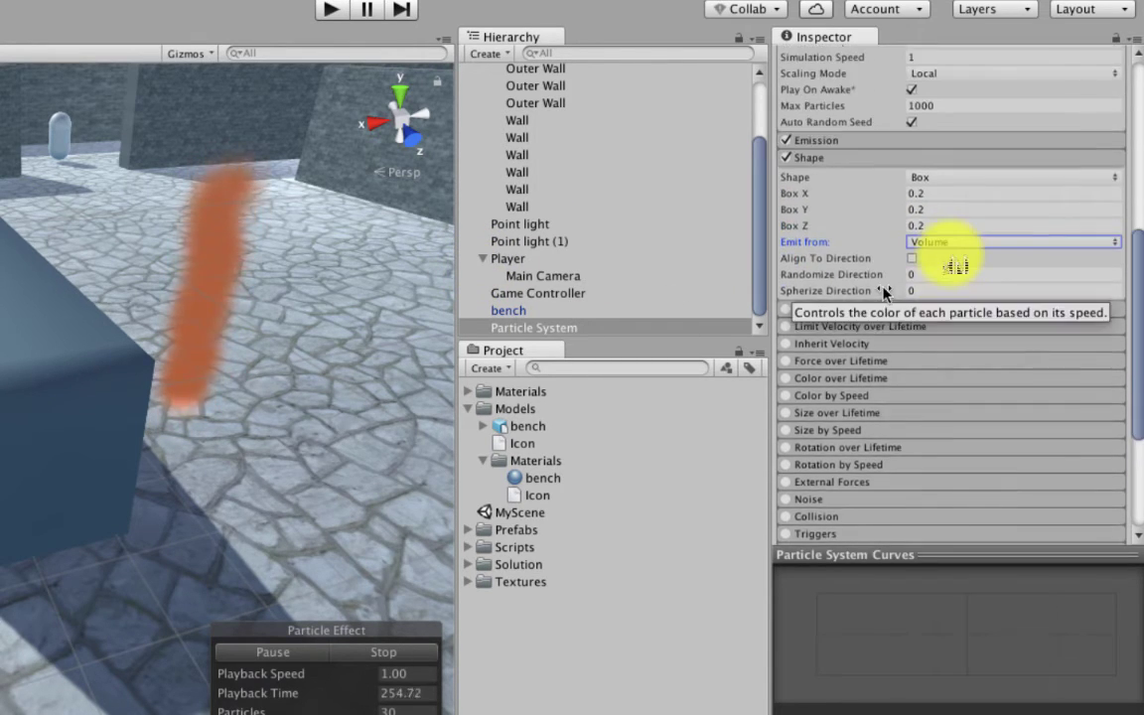
pyautogui.click(820, 160)
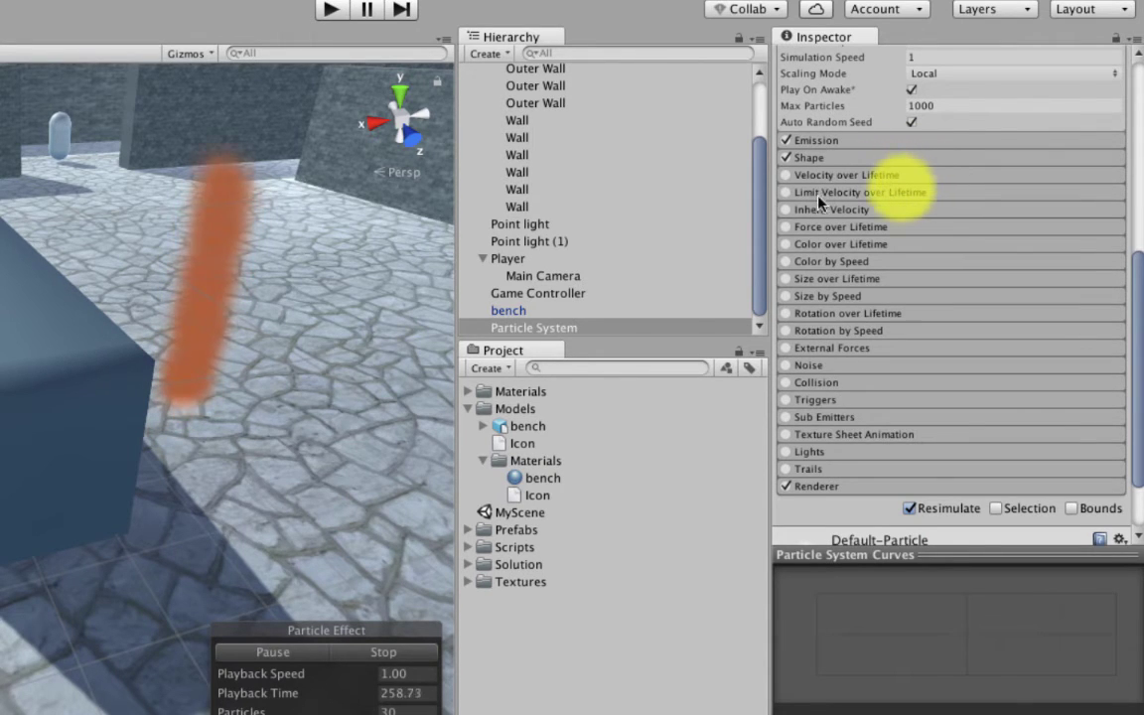
pyautogui.click(786, 279)
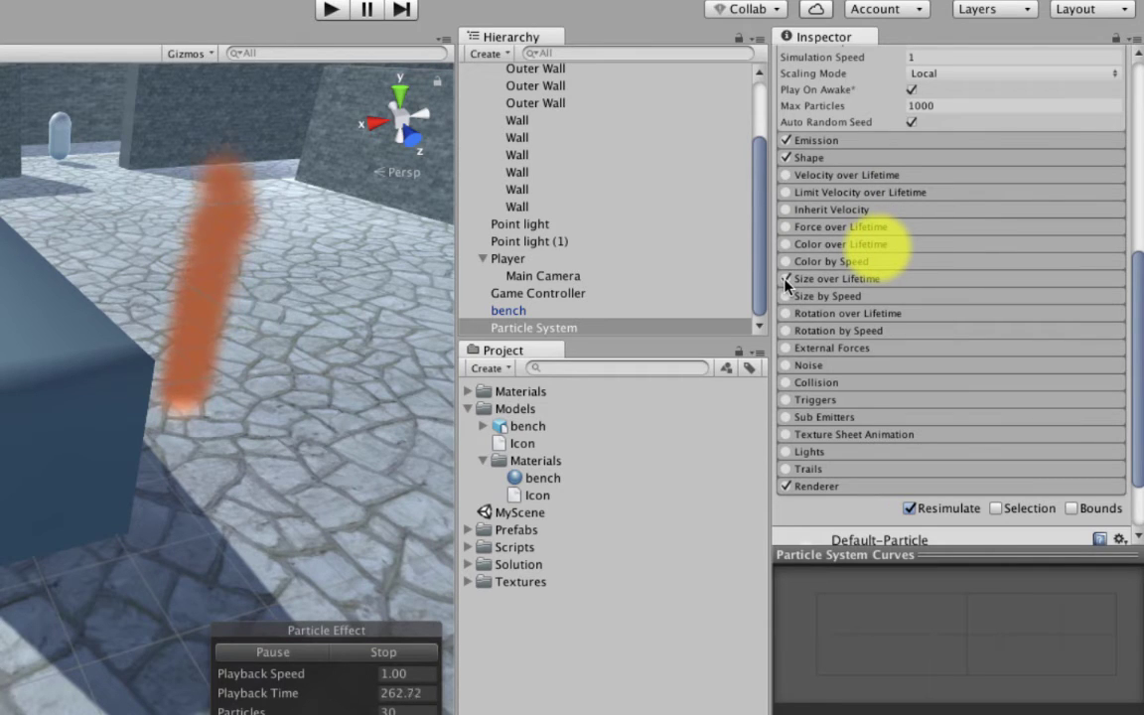
pyautogui.click(820, 281)
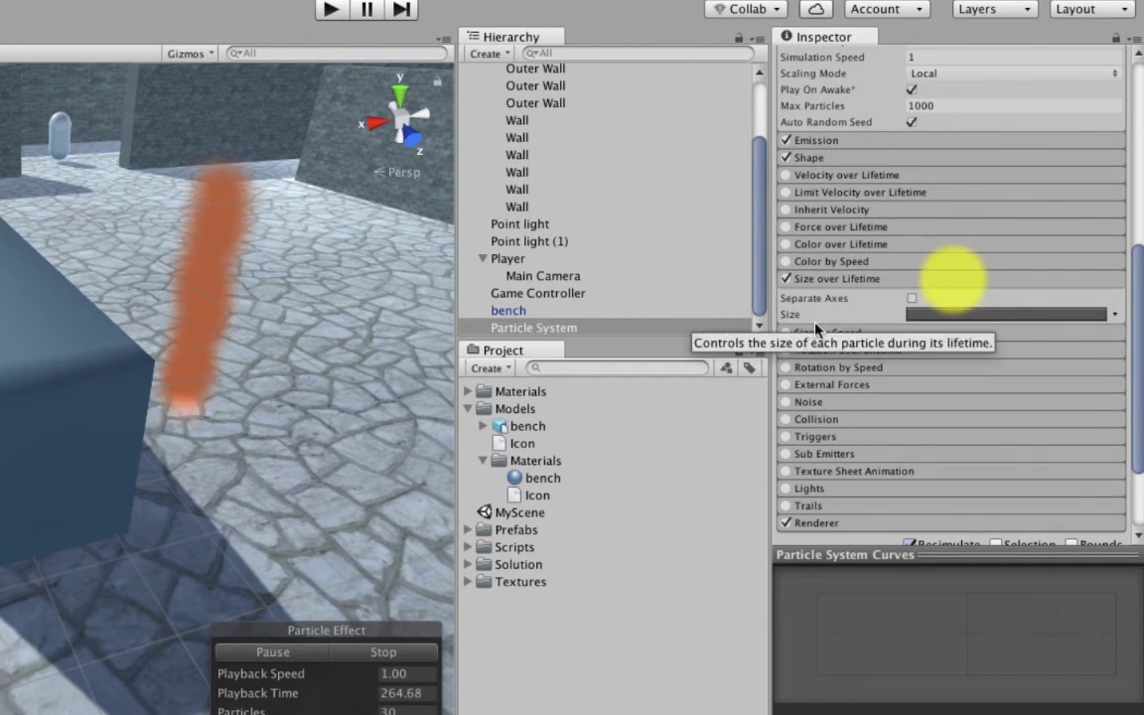
pyautogui.click(1073, 316)
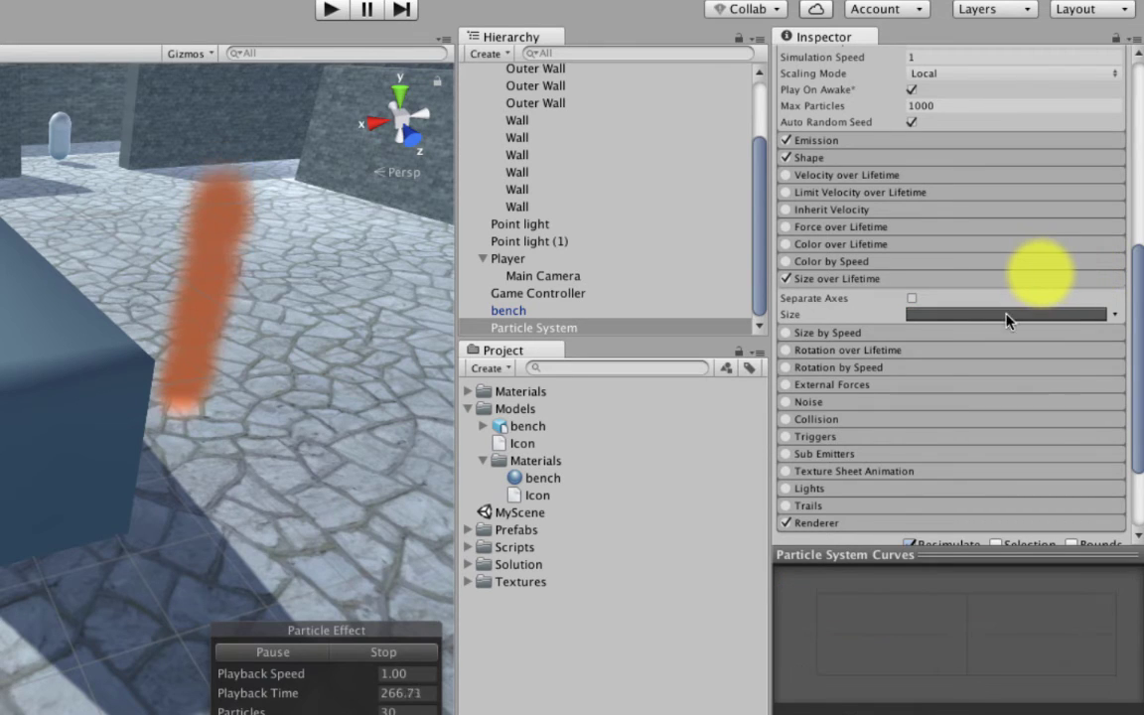
pyautogui.click(860, 281)
pyautogui.click(860, 281)
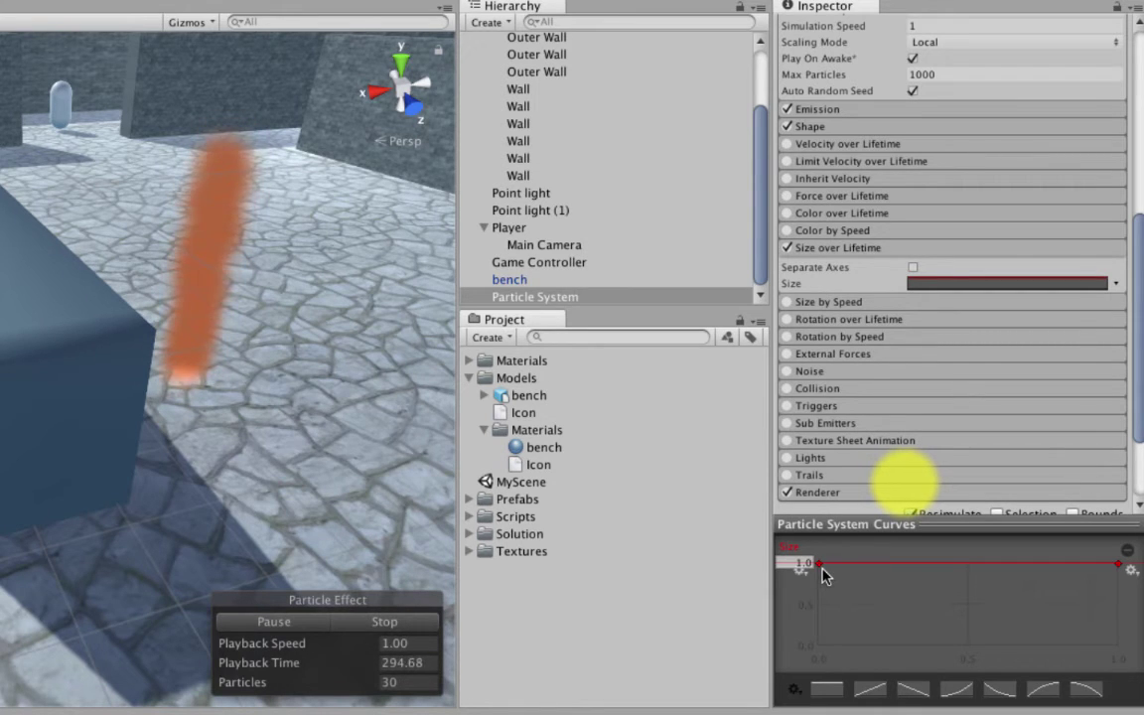
# Step: Shape the Size curve to start at 0, pass through a new key at about 0.08, 0.63, and end at 0
pyautogui.moveTo(817, 564); pyautogui.dragTo(810, 651)
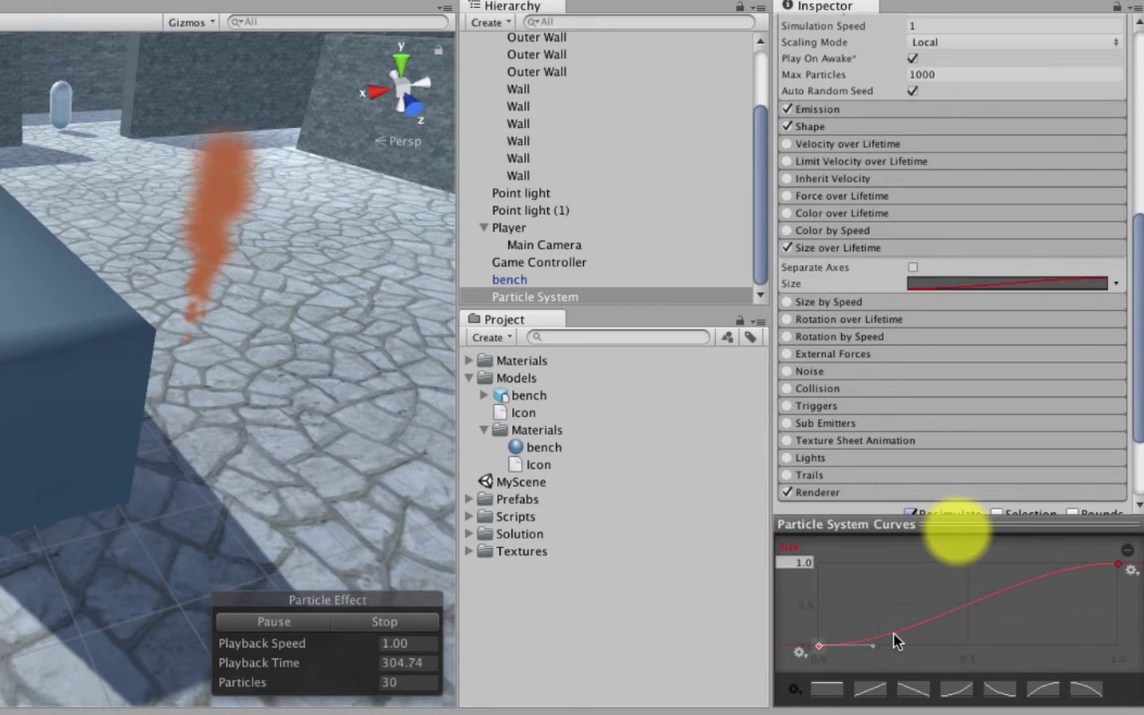
pyautogui.moveTo(894, 636); pyautogui.dragTo(843, 594)
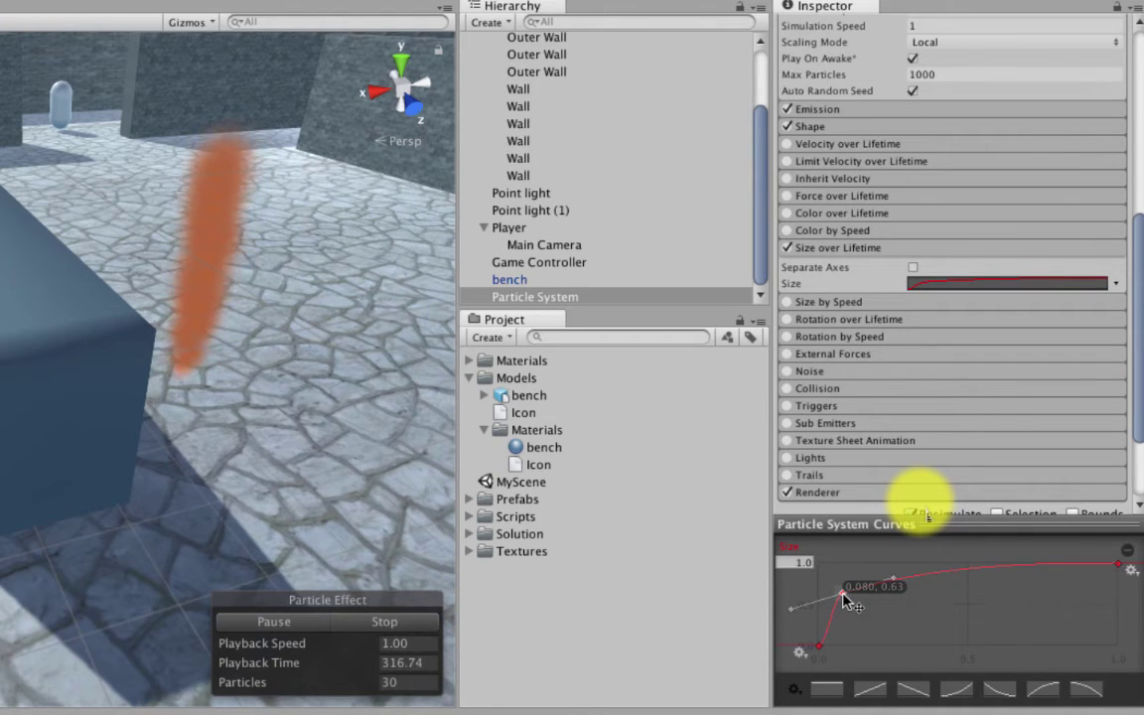
pyautogui.moveTo(844, 595); pyautogui.dragTo(843, 596)
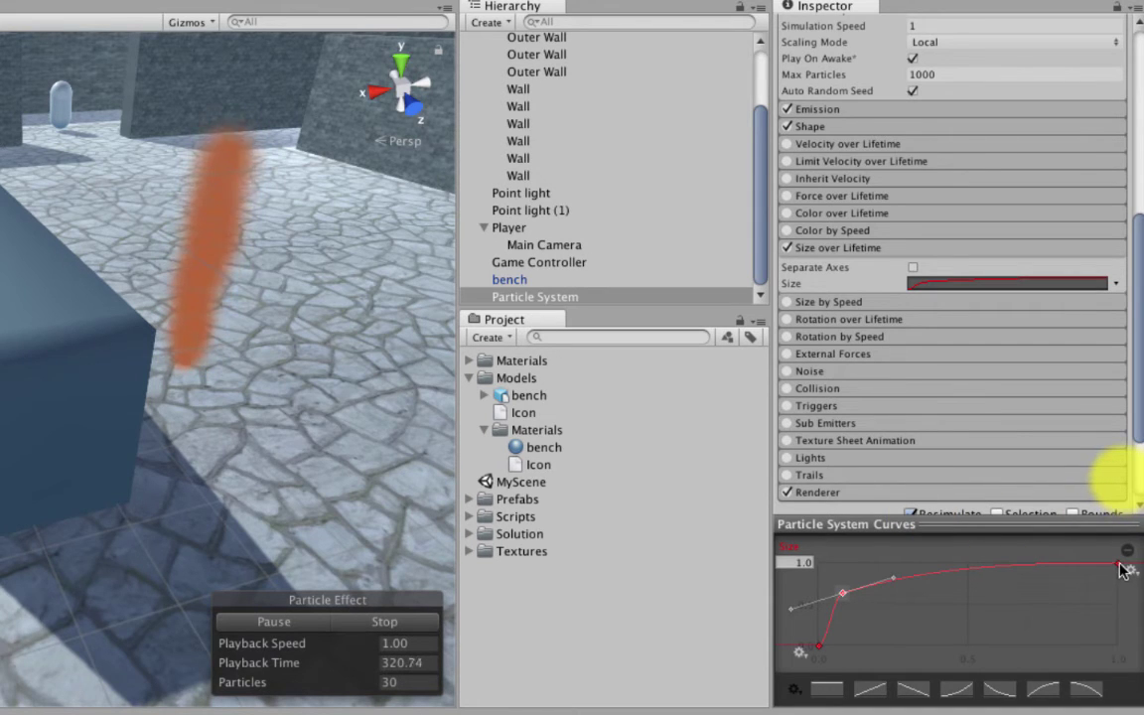
pyautogui.moveTo(1121, 568); pyautogui.dragTo(1126, 658)
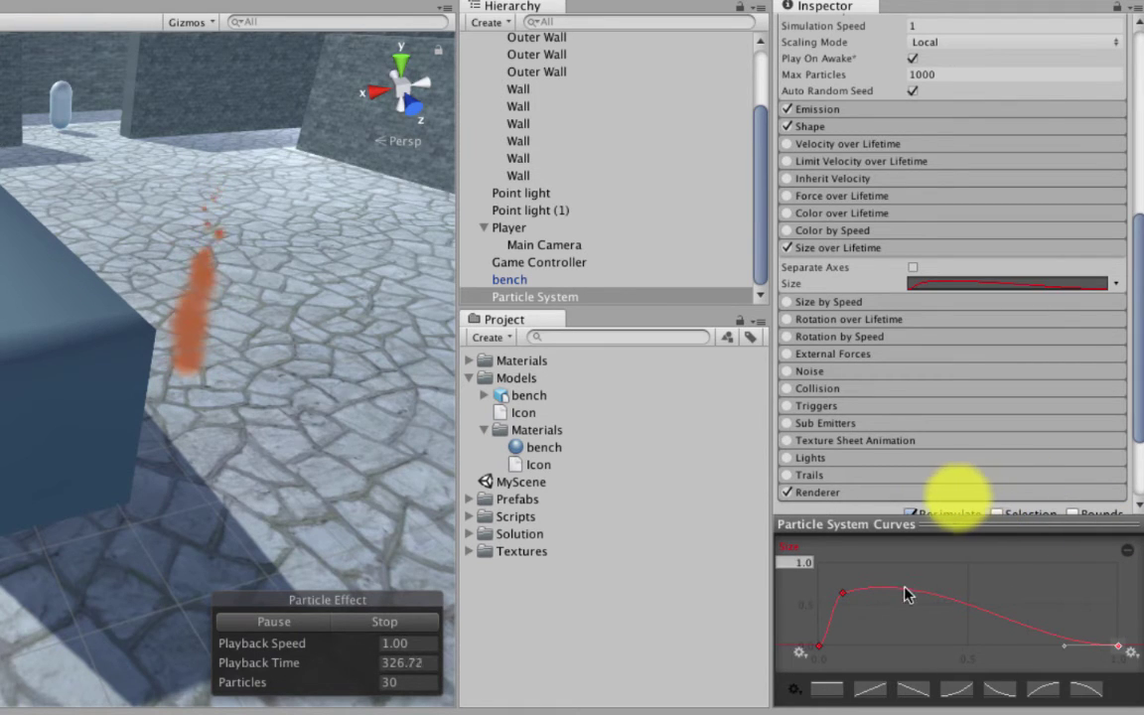
# Step: Steepen the tangents of the Size curve's first two keys and move the middle key to about 0.105, 0.67
pyautogui.click(841, 595)
pyautogui.moveTo(896, 582); pyautogui.dragTo(882, 566)
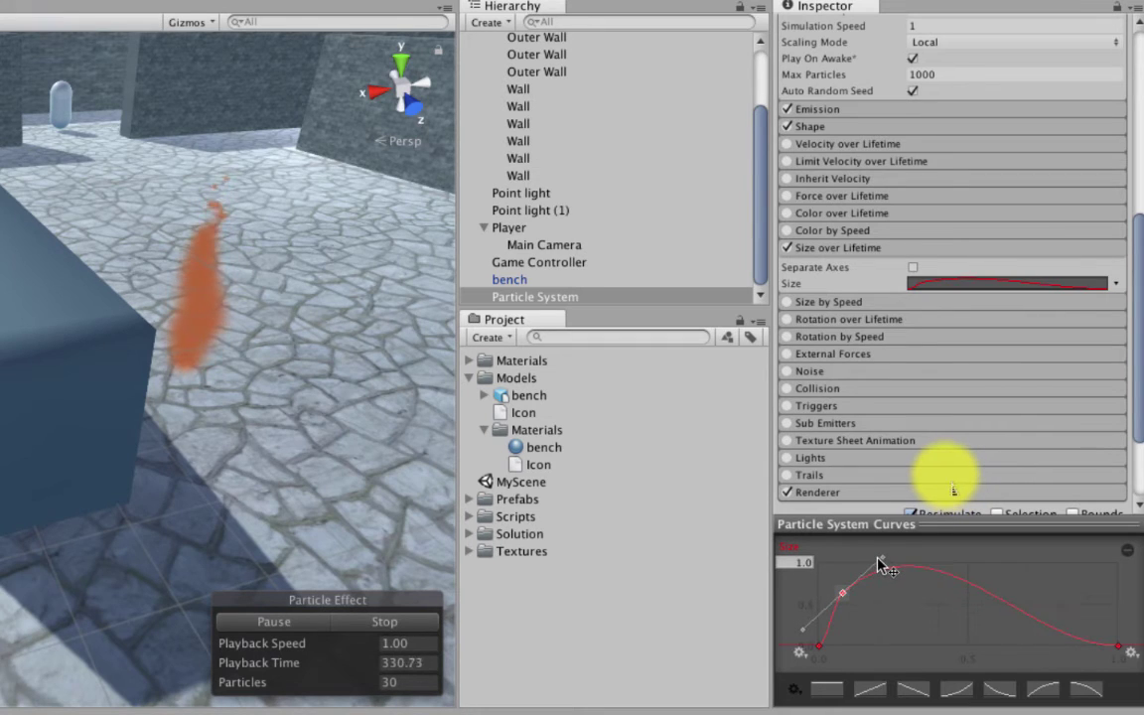
pyautogui.click(819, 646)
pyautogui.moveTo(875, 648); pyautogui.dragTo(846, 607)
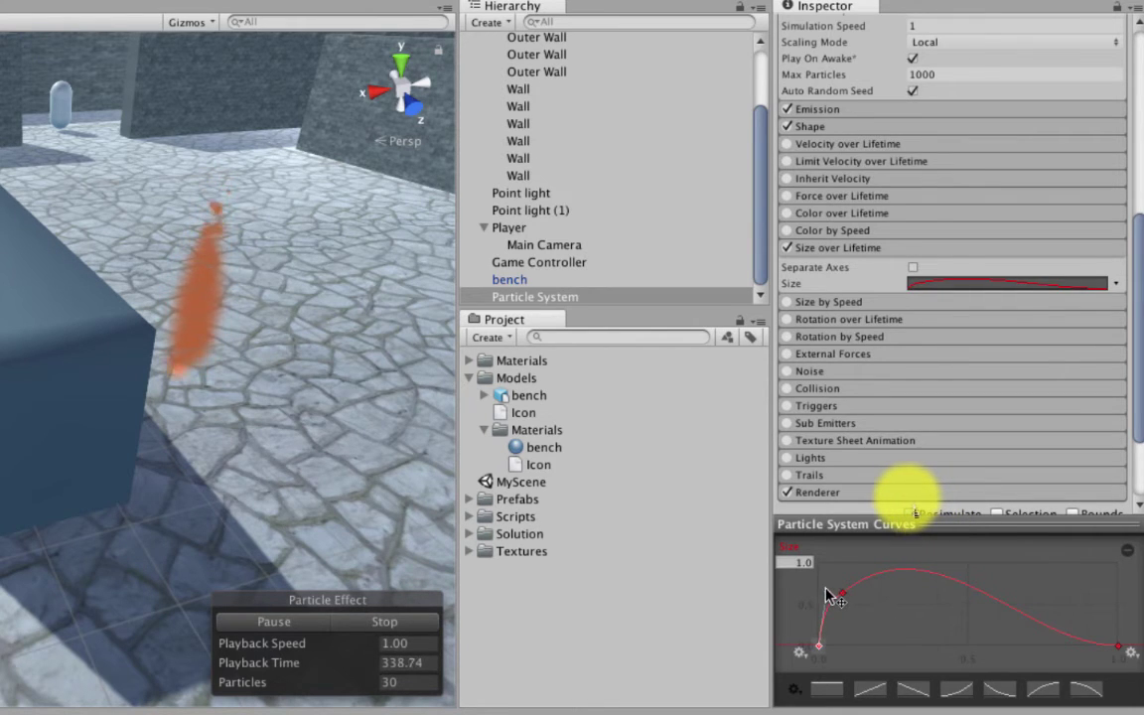
pyautogui.moveTo(837, 597); pyautogui.dragTo(856, 596)
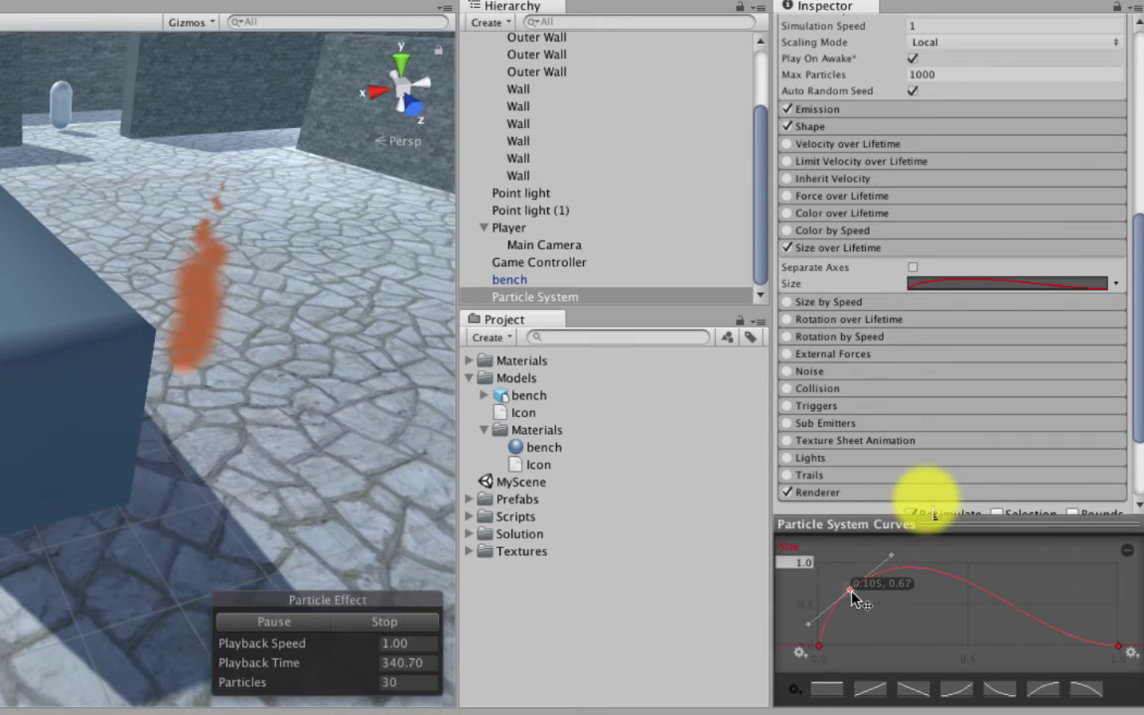
# Step: Move the Size curve's second key down and closer to the start, to about 0.06, 0.5, and adjust its tangent slope
pyautogui.click(888, 619)
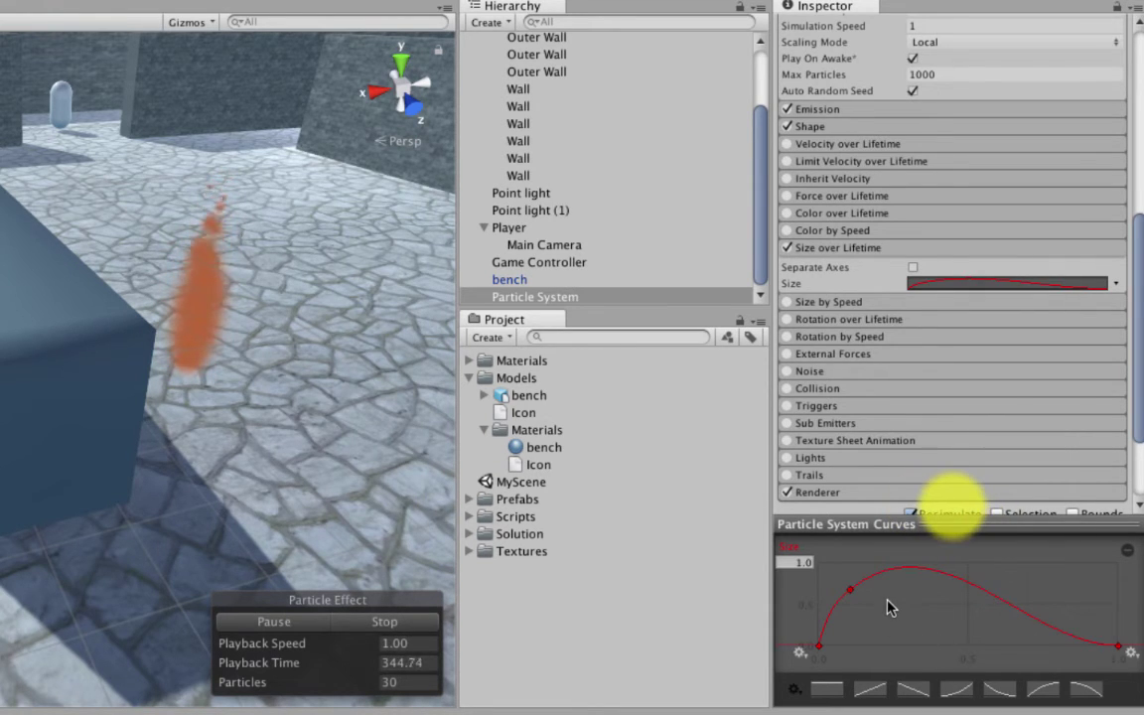
pyautogui.click(851, 591)
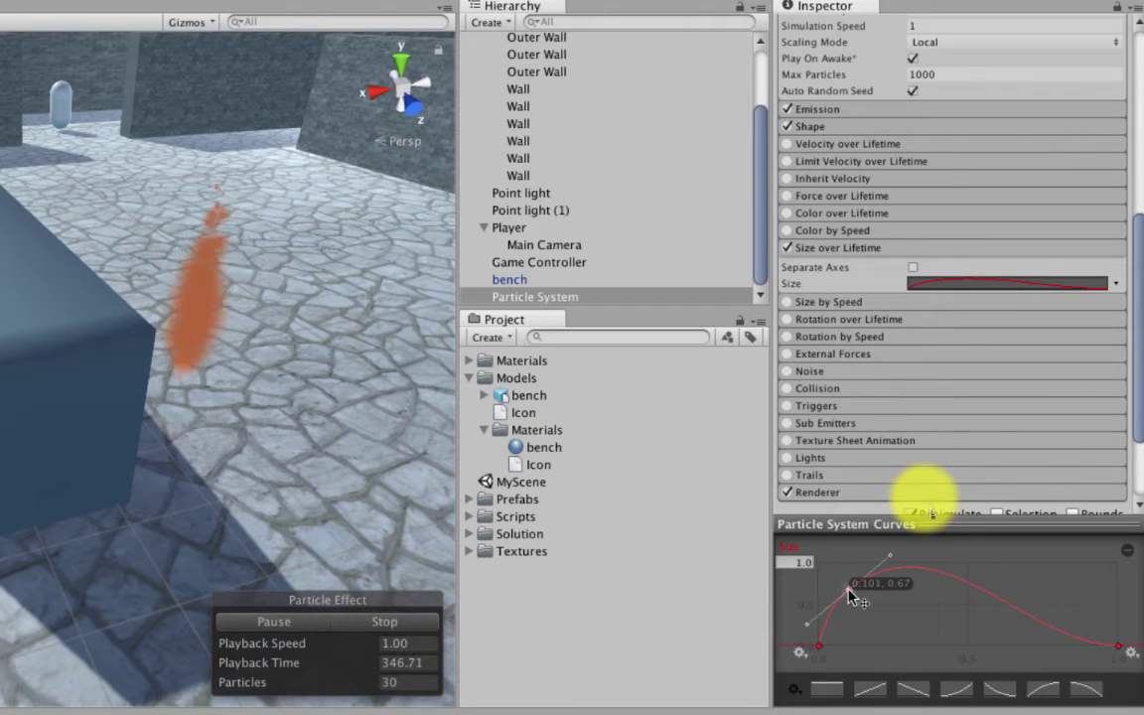
pyautogui.moveTo(849, 593); pyautogui.dragTo(838, 595)
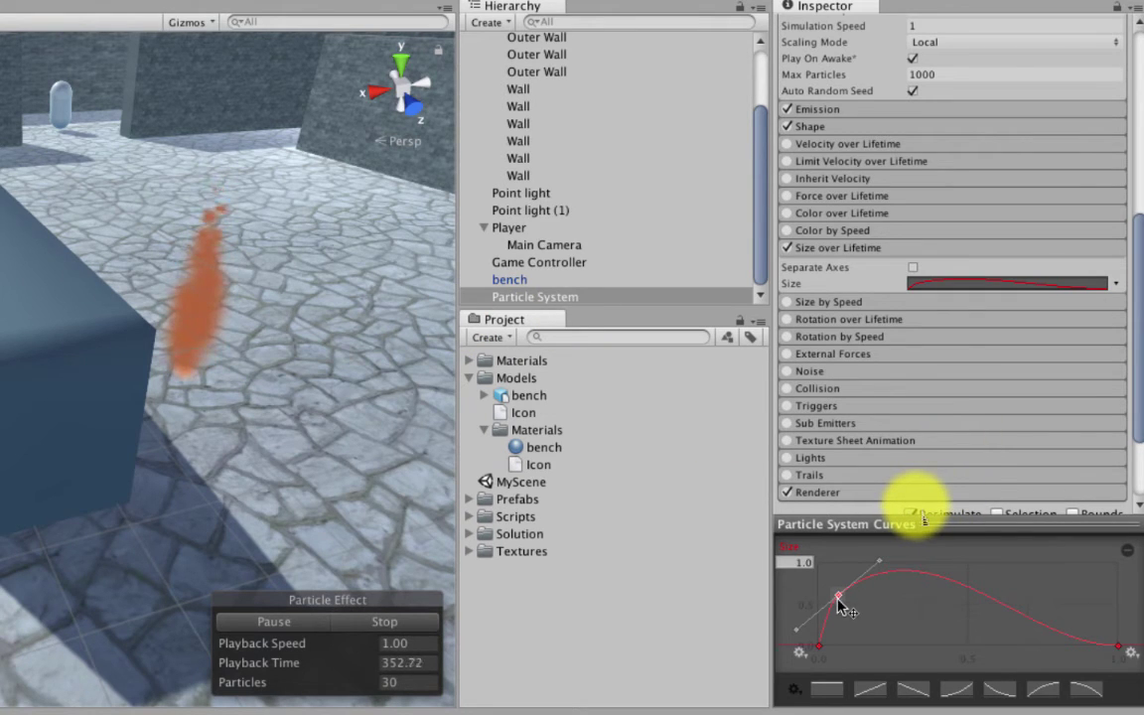
pyautogui.moveTo(839, 600); pyautogui.dragTo(844, 599)
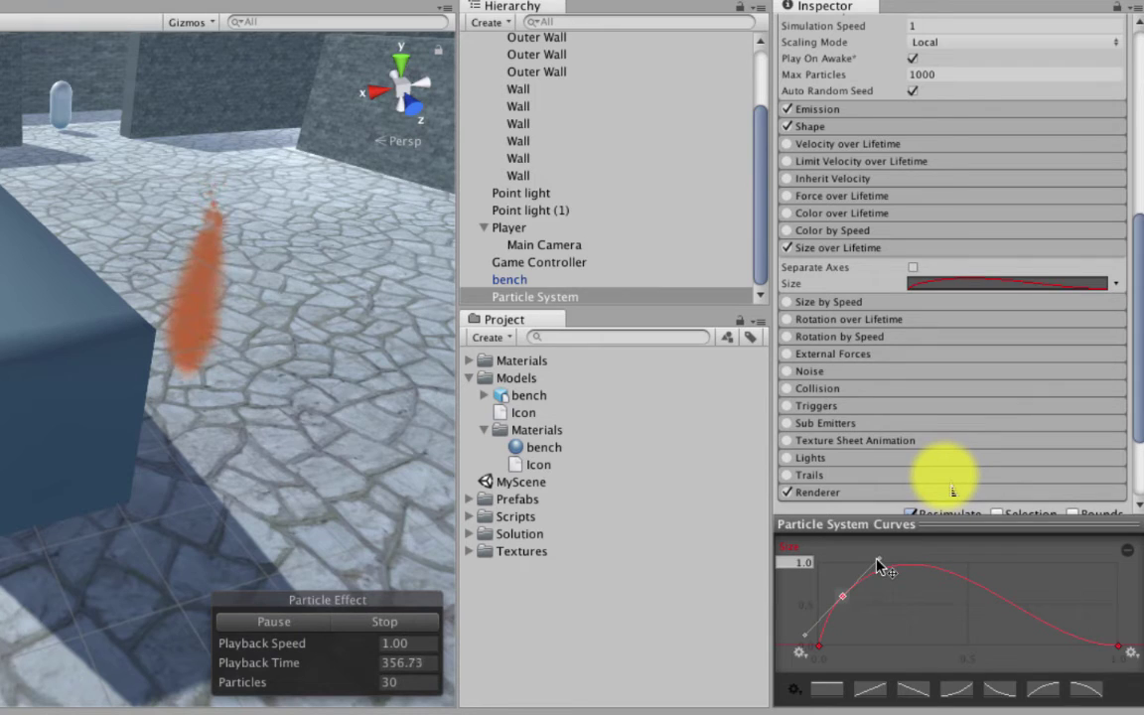
pyautogui.moveTo(842, 597); pyautogui.dragTo(840, 606)
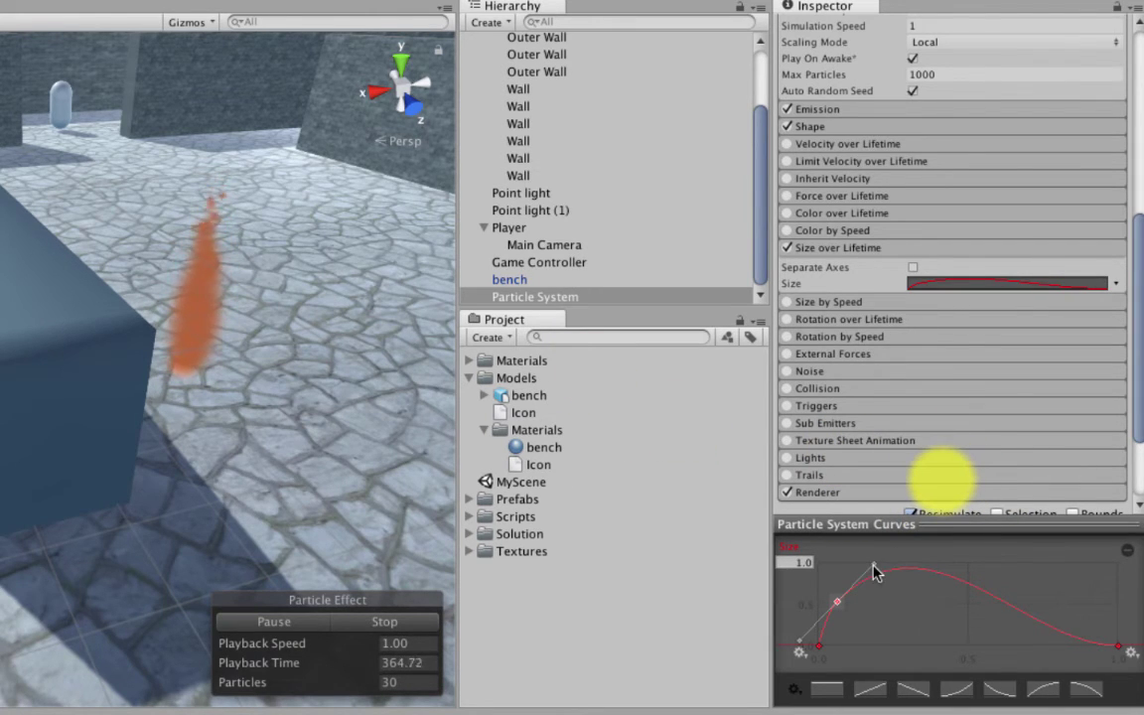
pyautogui.moveTo(874, 571); pyautogui.dragTo(864, 571)
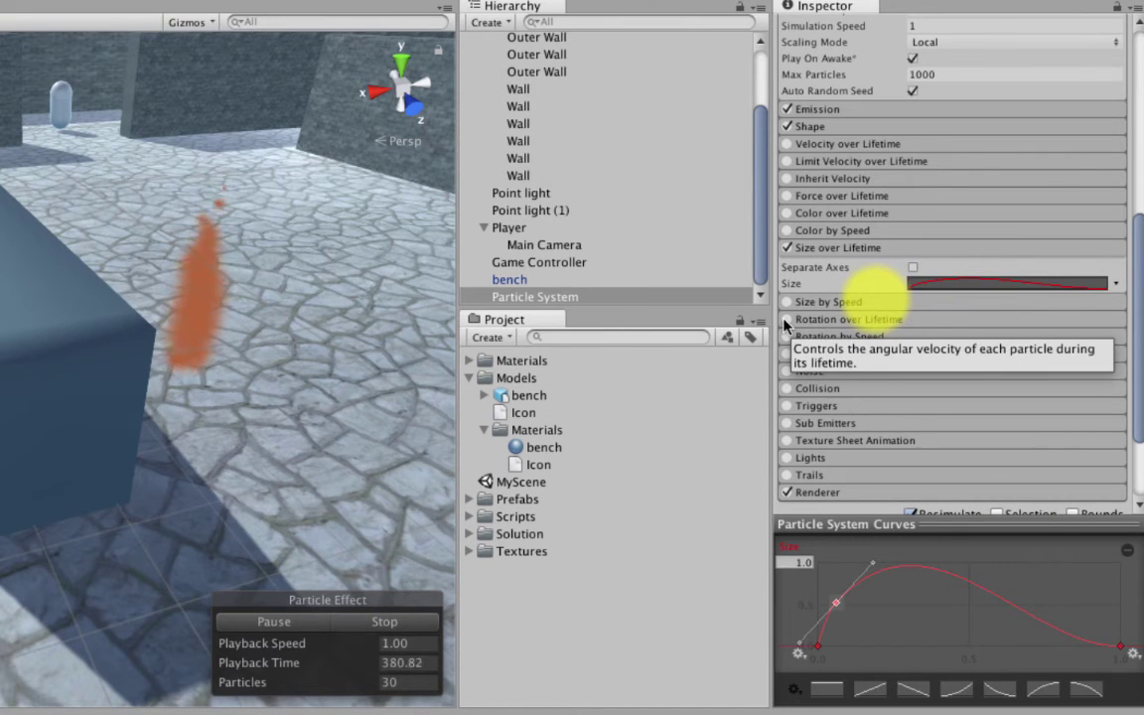
# Step: Enable Rotation over Lifetime and make its Angular Velocity random between two constants, -80 and 80
pyautogui.click(786, 320)
pyautogui.click(822, 318)
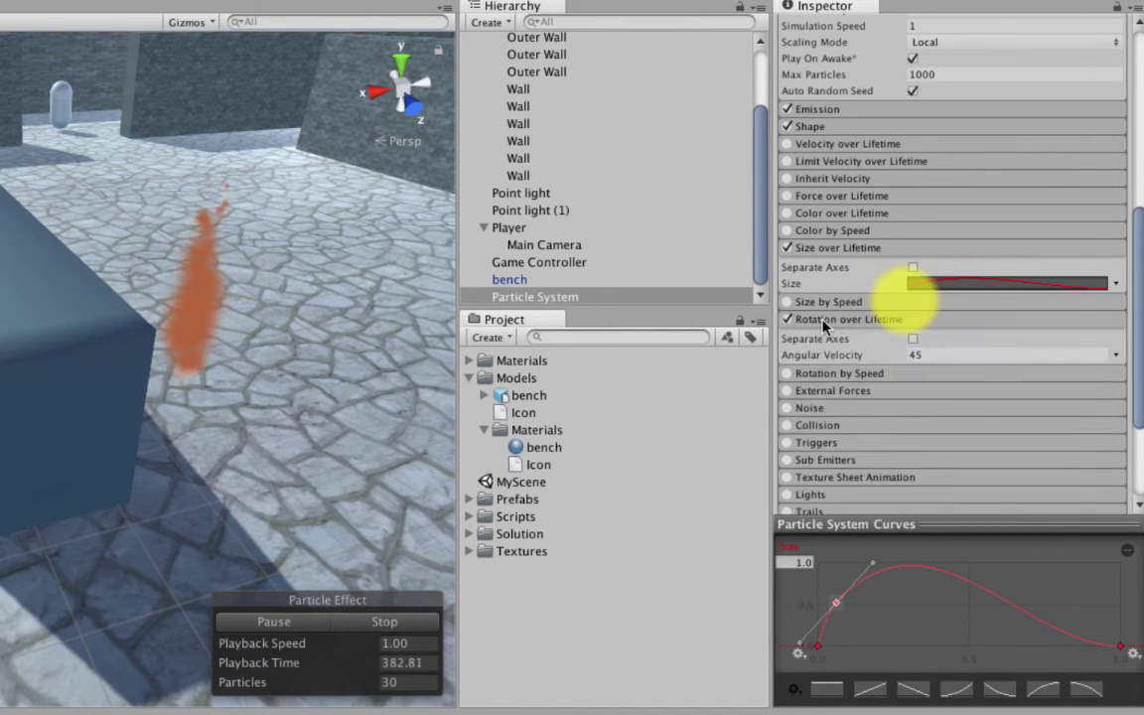
pyautogui.click(822, 319)
pyautogui.click(823, 320)
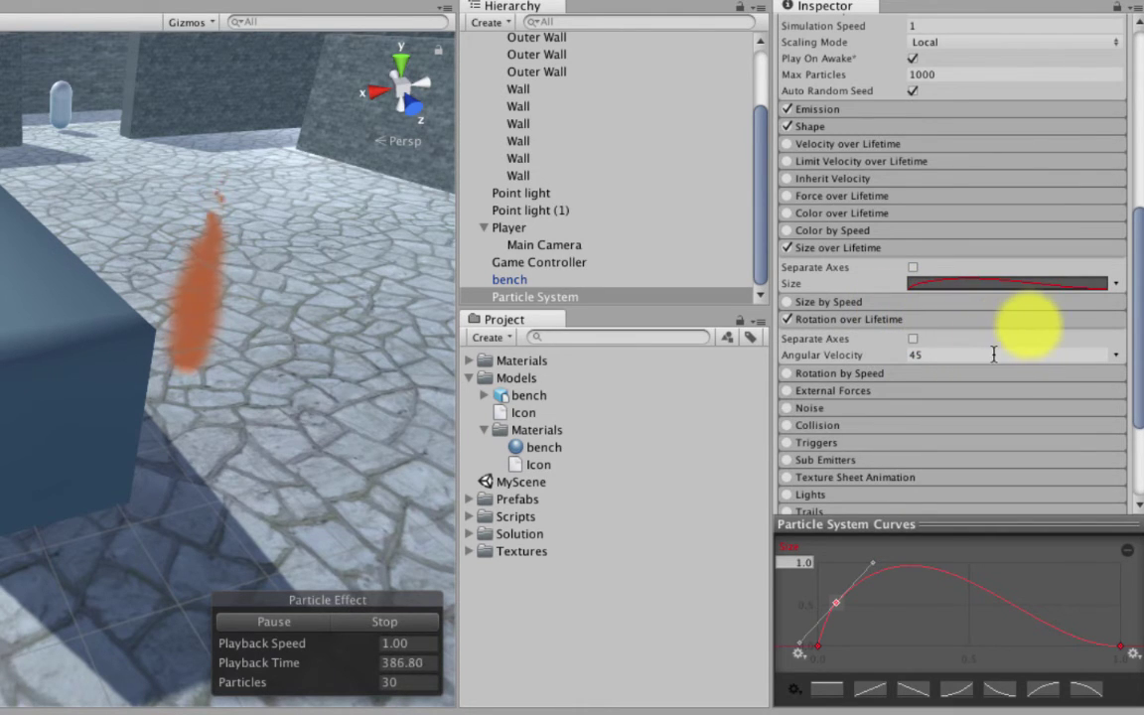
pyautogui.click(1118, 356)
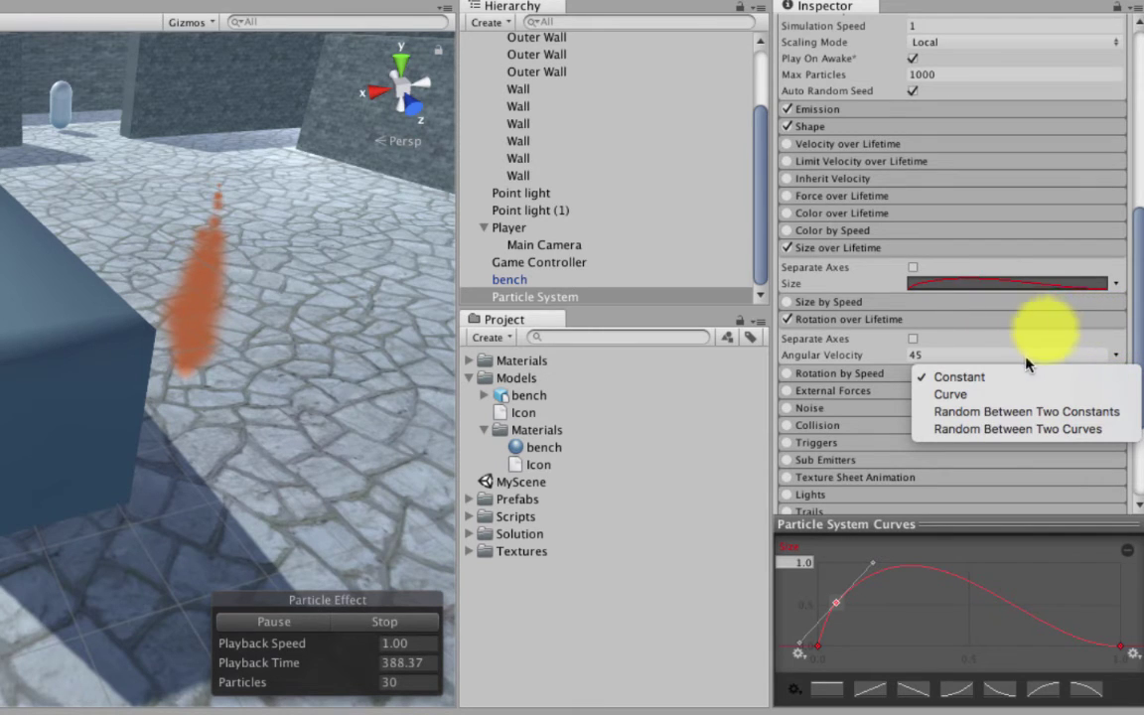
pyautogui.click(975, 417)
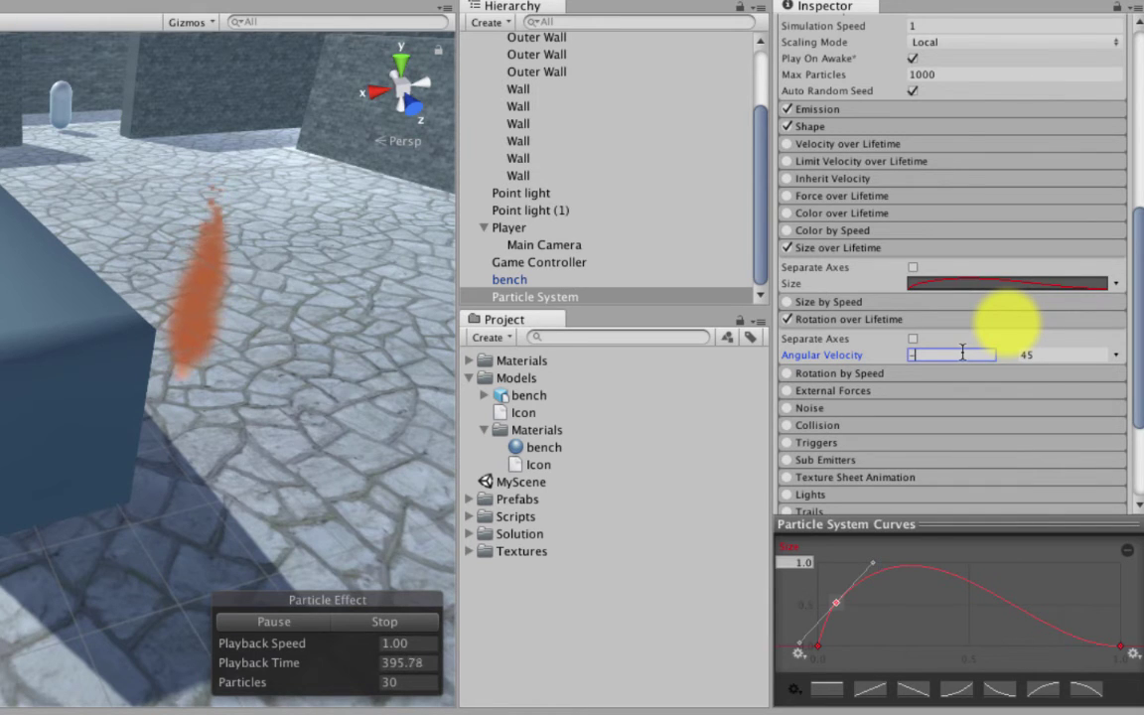
pyautogui.press('Tab')
# Step: Review the particle system's main settings and the value modes available for Angular Velocity
pyautogui.scroll(10, 963, 352)
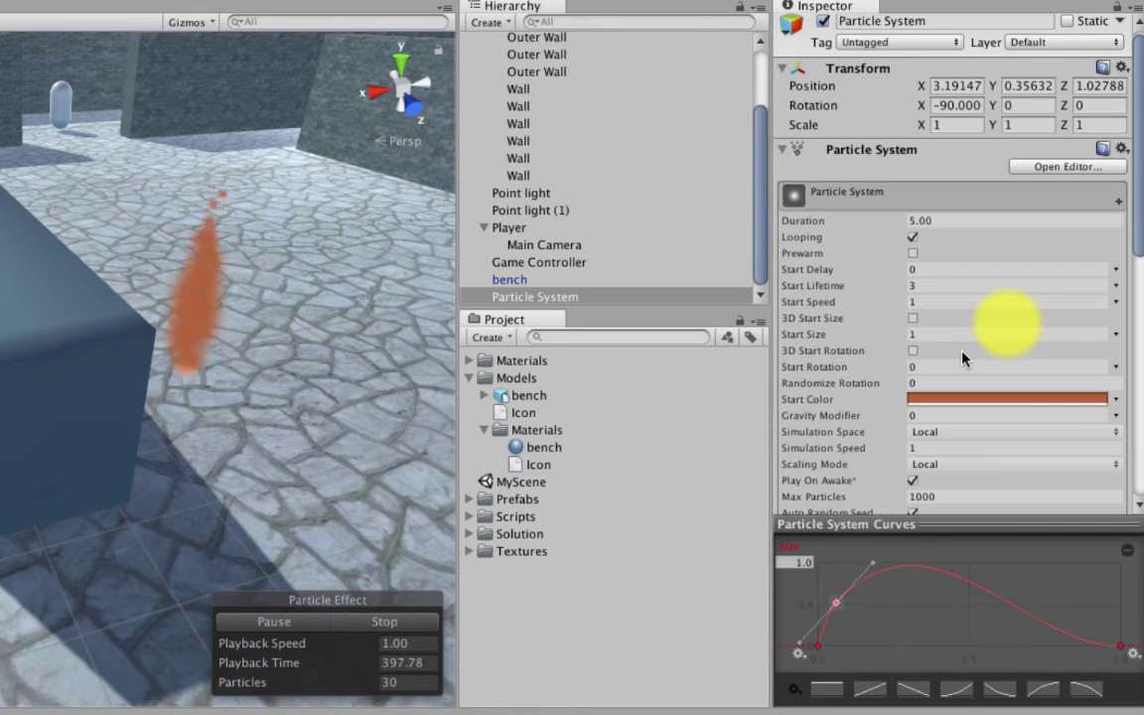
pyautogui.scroll(-1, 962, 356)
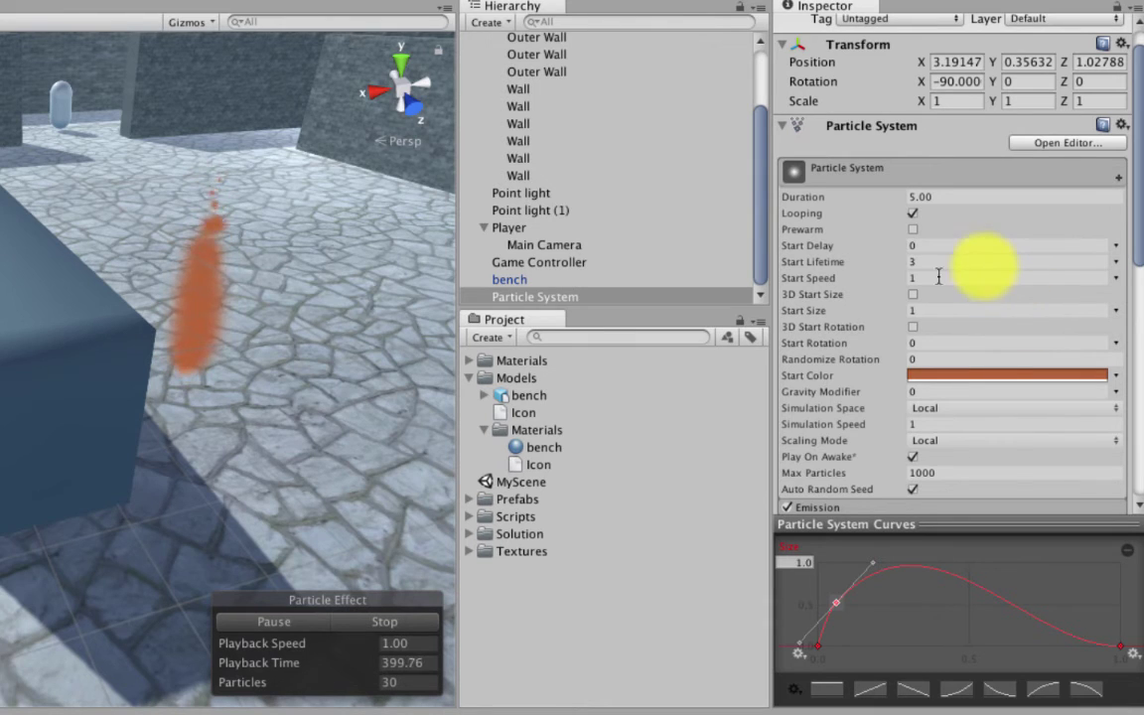
pyautogui.scroll(-10, 840, 275)
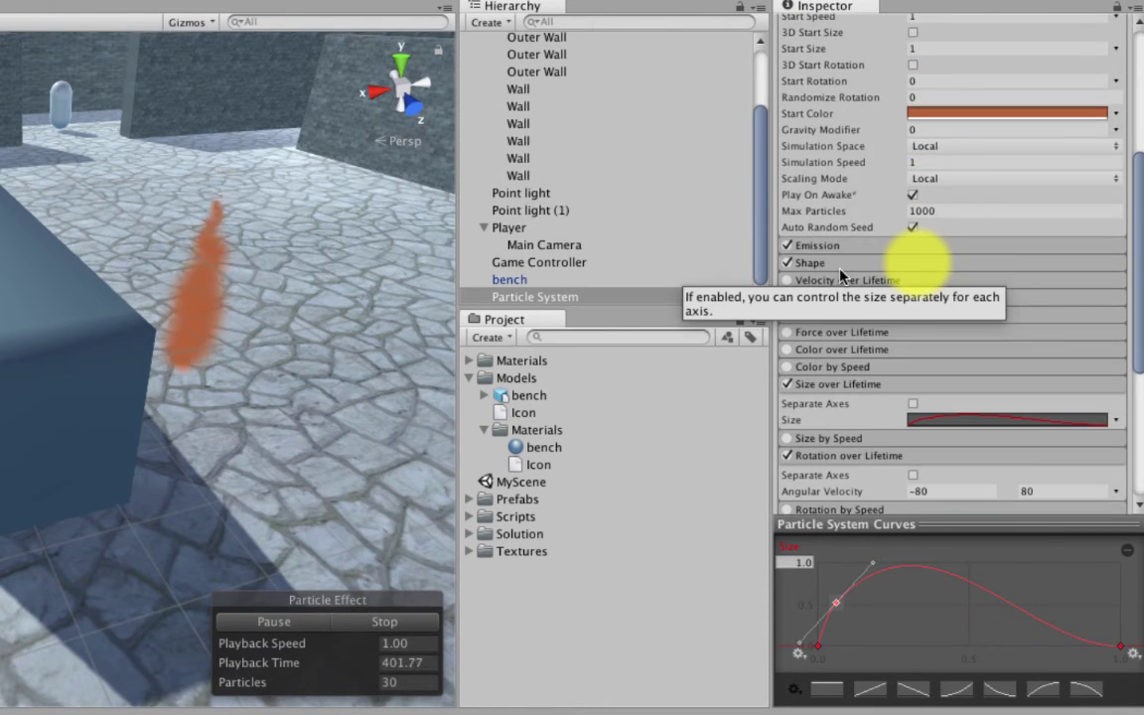
pyautogui.scroll(10, 840, 275)
pyautogui.scroll(-10, 918, 275)
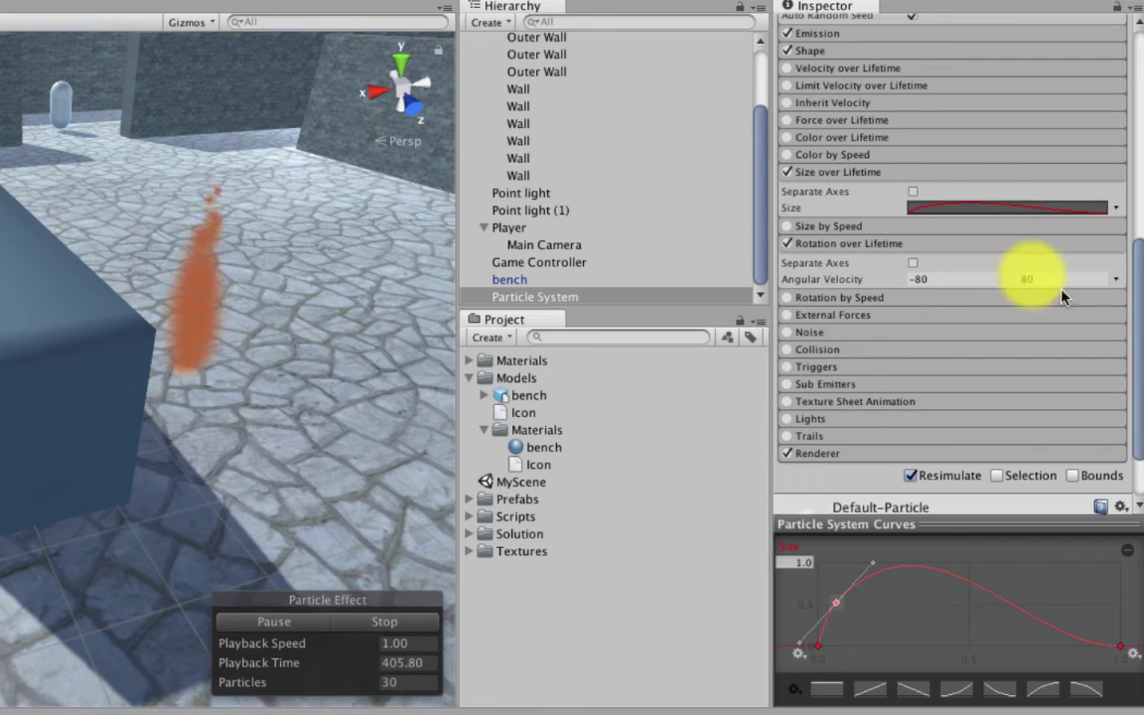
pyautogui.click(1118, 282)
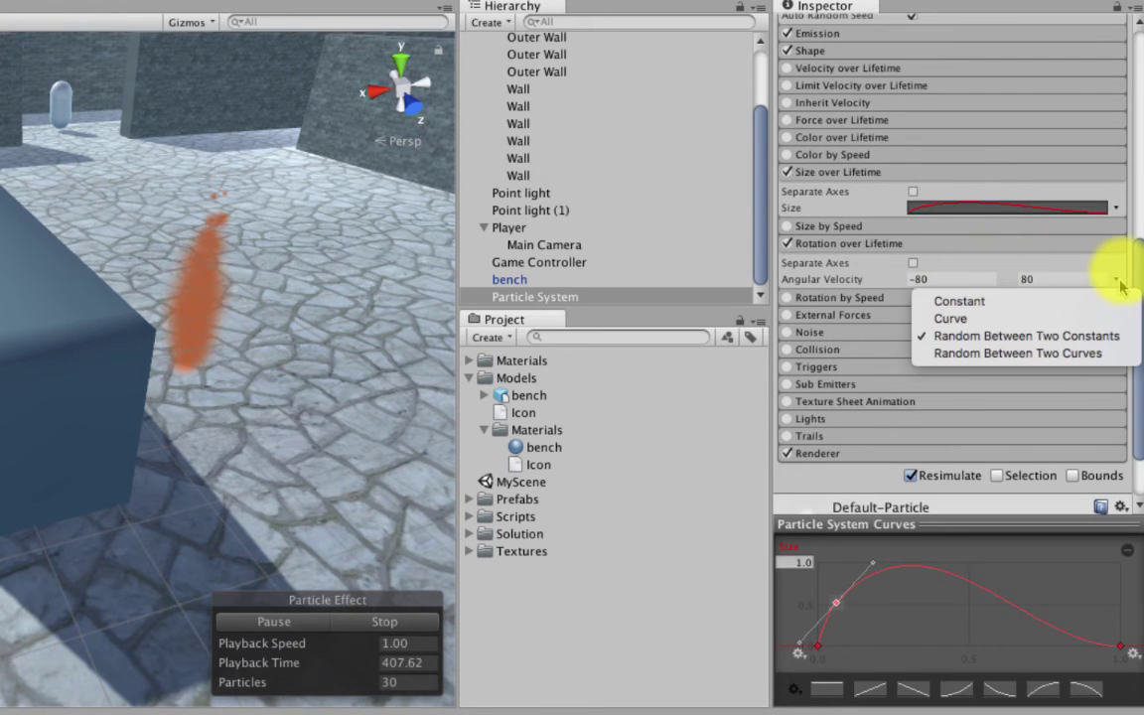
pyautogui.click(1118, 284)
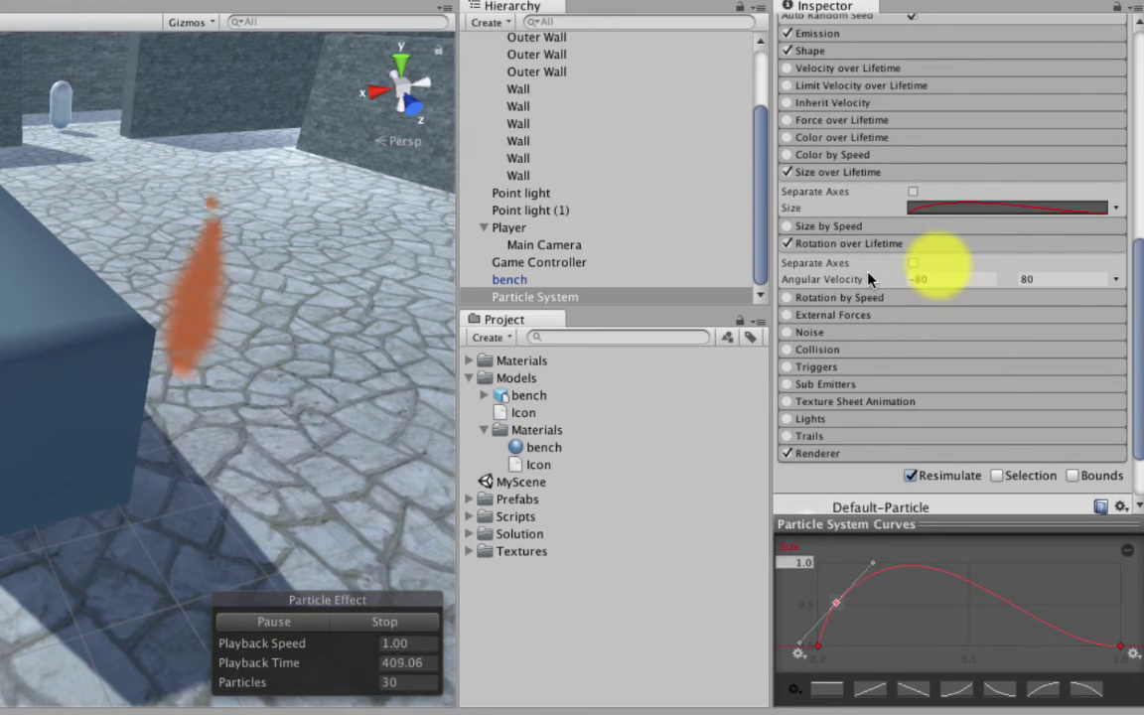
# Step: Expand the particle system's Renderer module to show its material and billboard settings
pyautogui.scroll(-1, 869, 279)
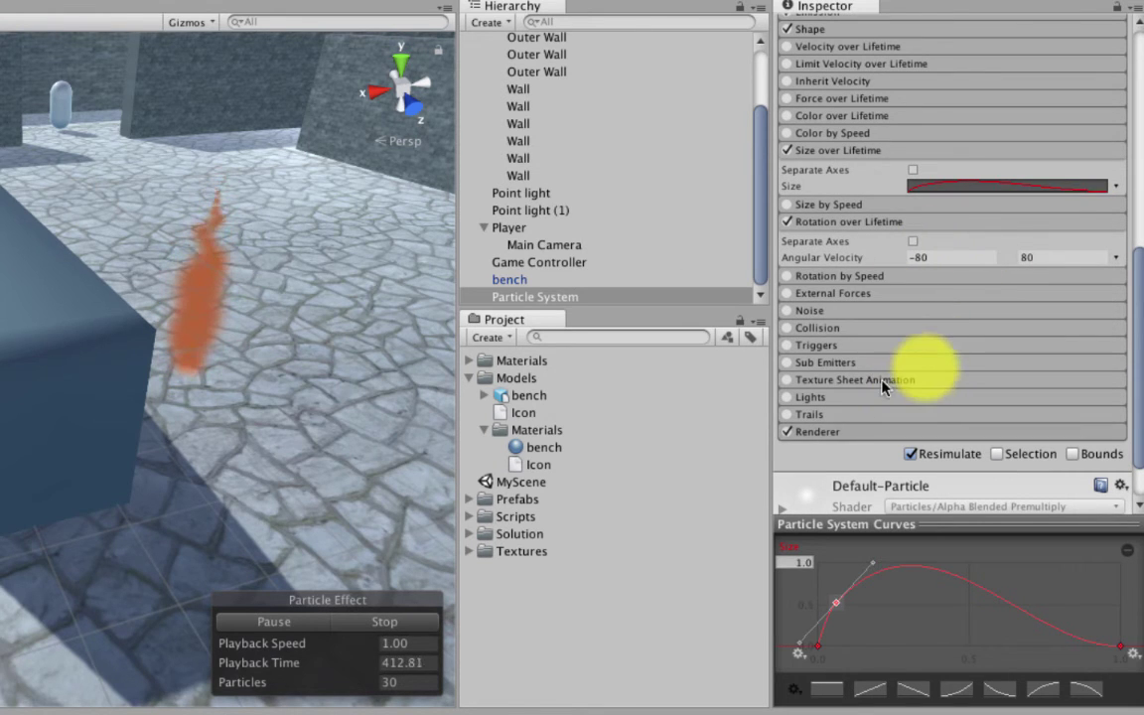
pyautogui.click(829, 433)
pyautogui.scroll(-2, 852, 416)
pyautogui.scroll(-5, 856, 412)
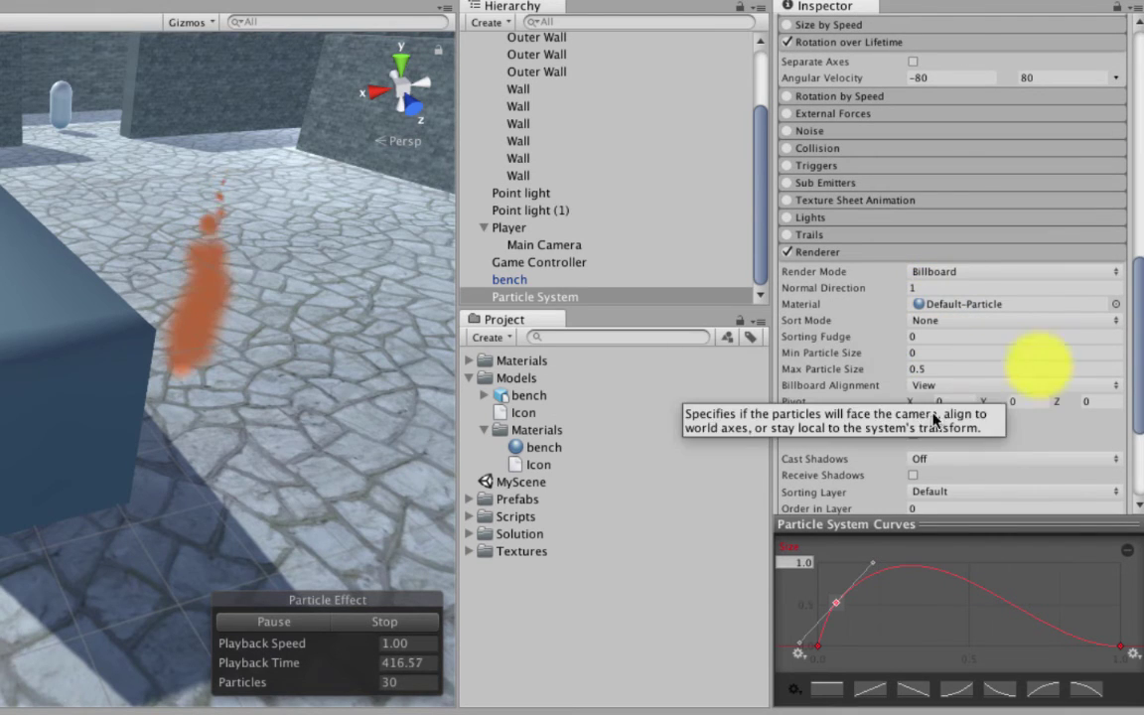
pyautogui.hotkey('shift', 'space')
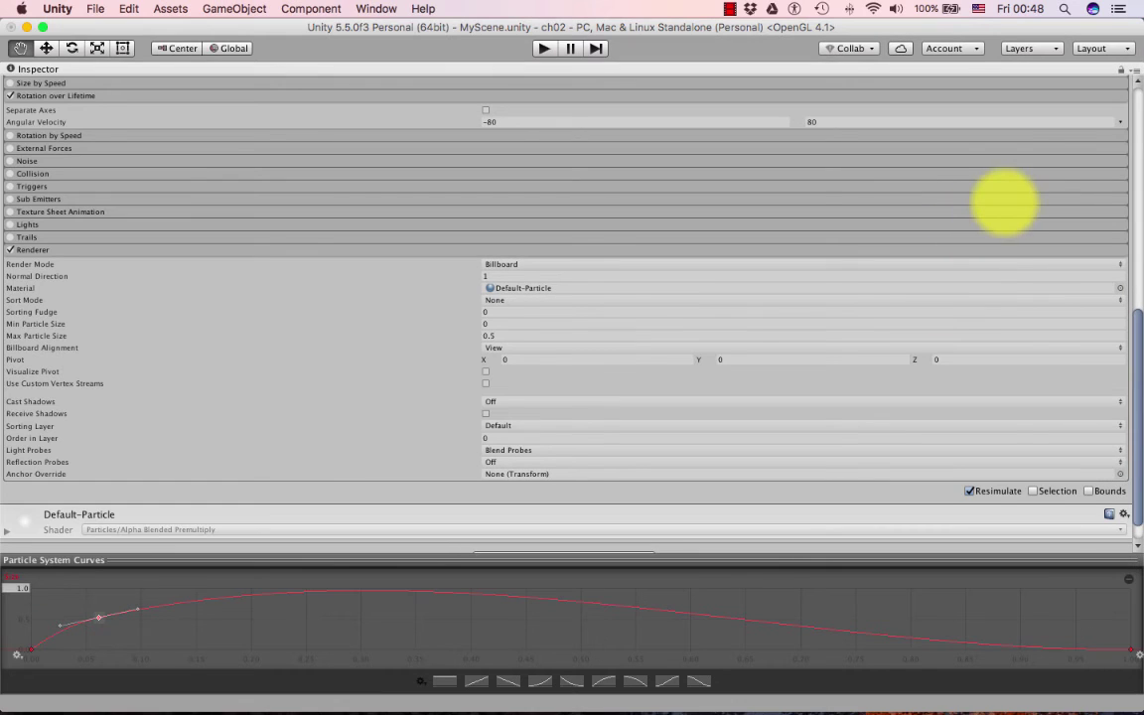
pyautogui.click(1134, 71)
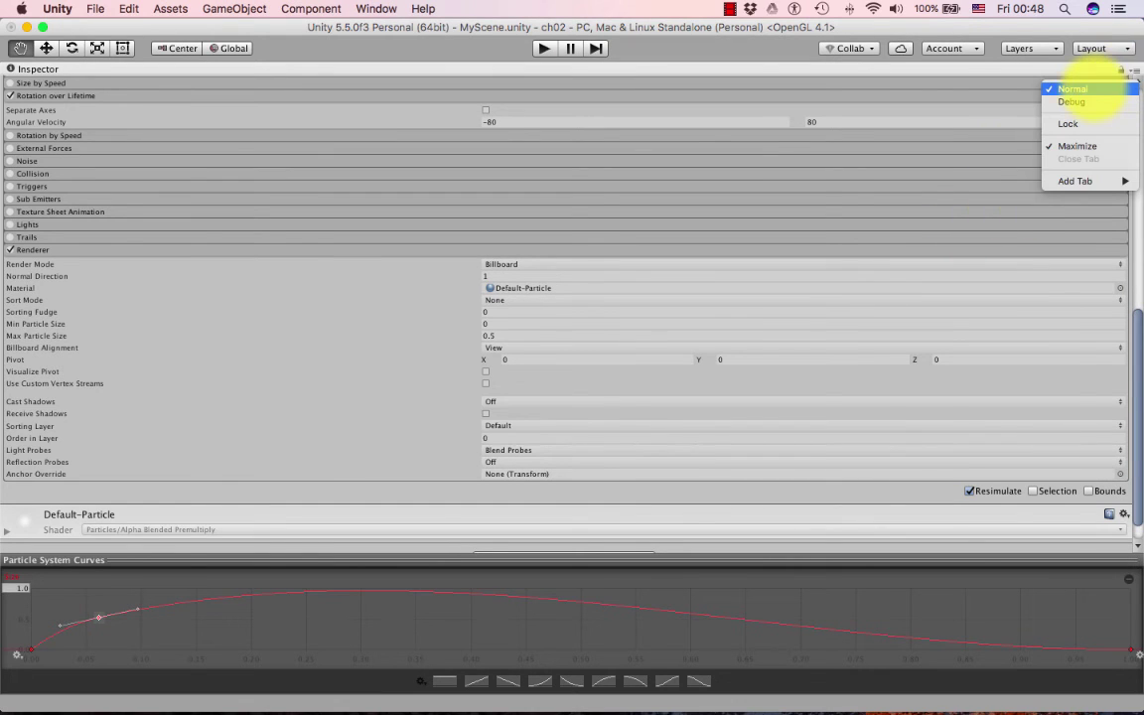
pyautogui.click(1087, 146)
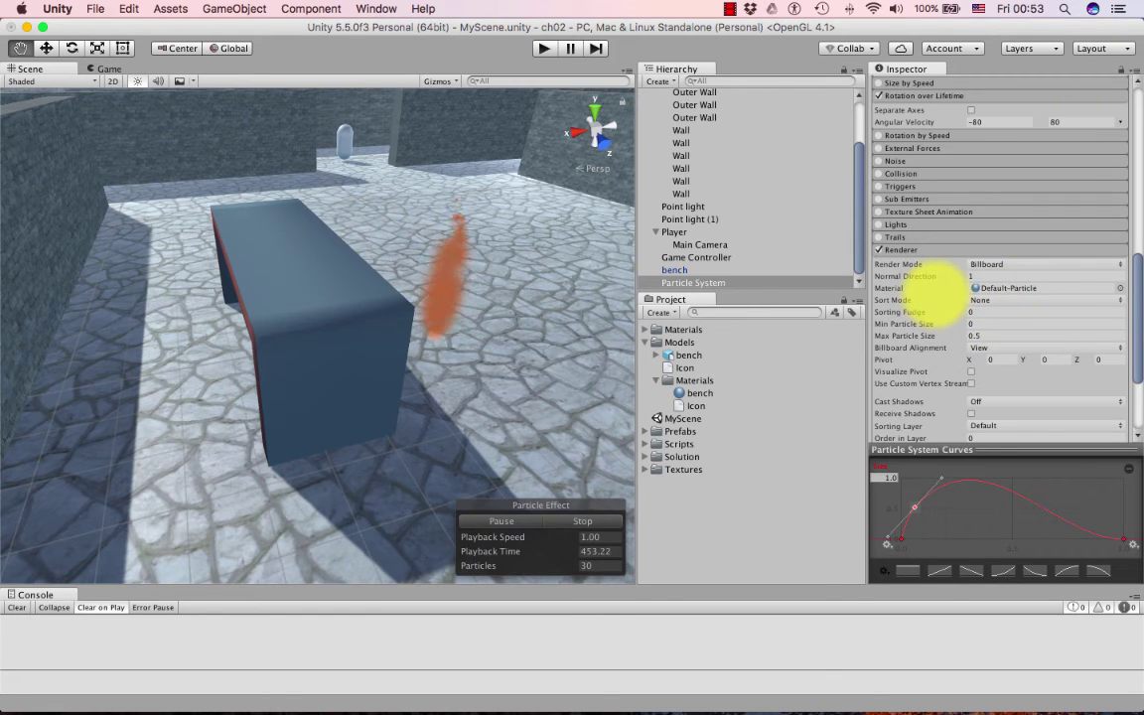
# Step: Locate the Renderer's Material setting, then import fire_sprite.png from the Textures folder in Finder into the project's Textures folder
pyautogui.click(945, 289)
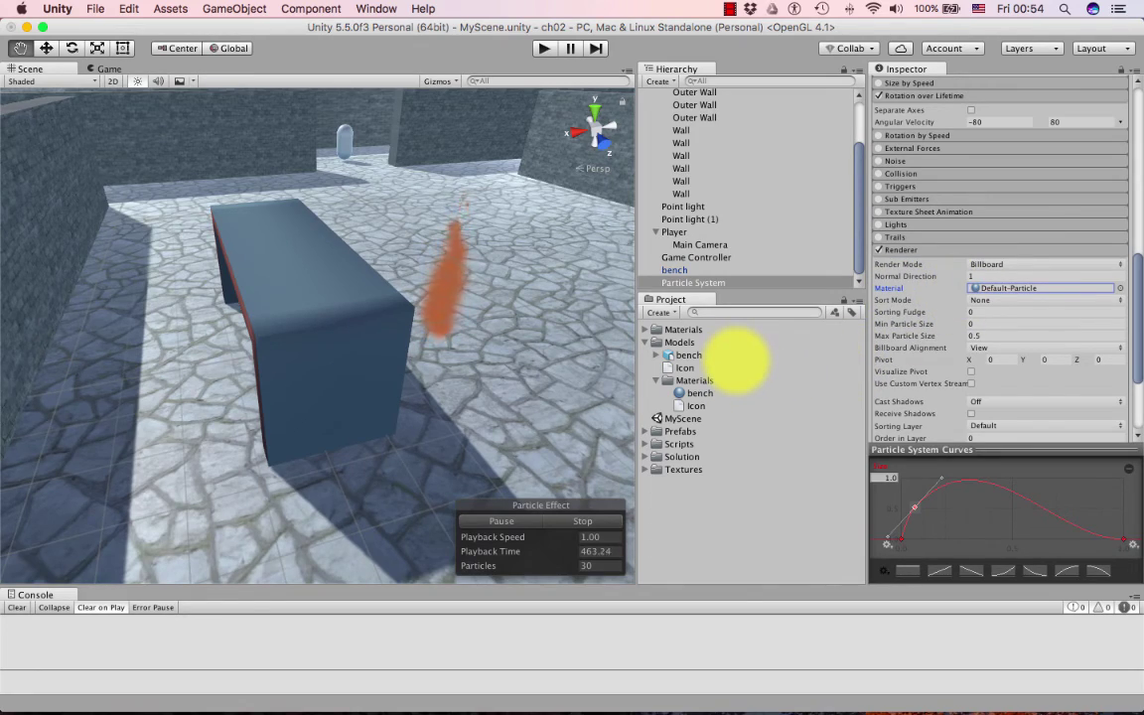
pyautogui.hotkey('ctrl', 'Up')
pyautogui.click(376, 542)
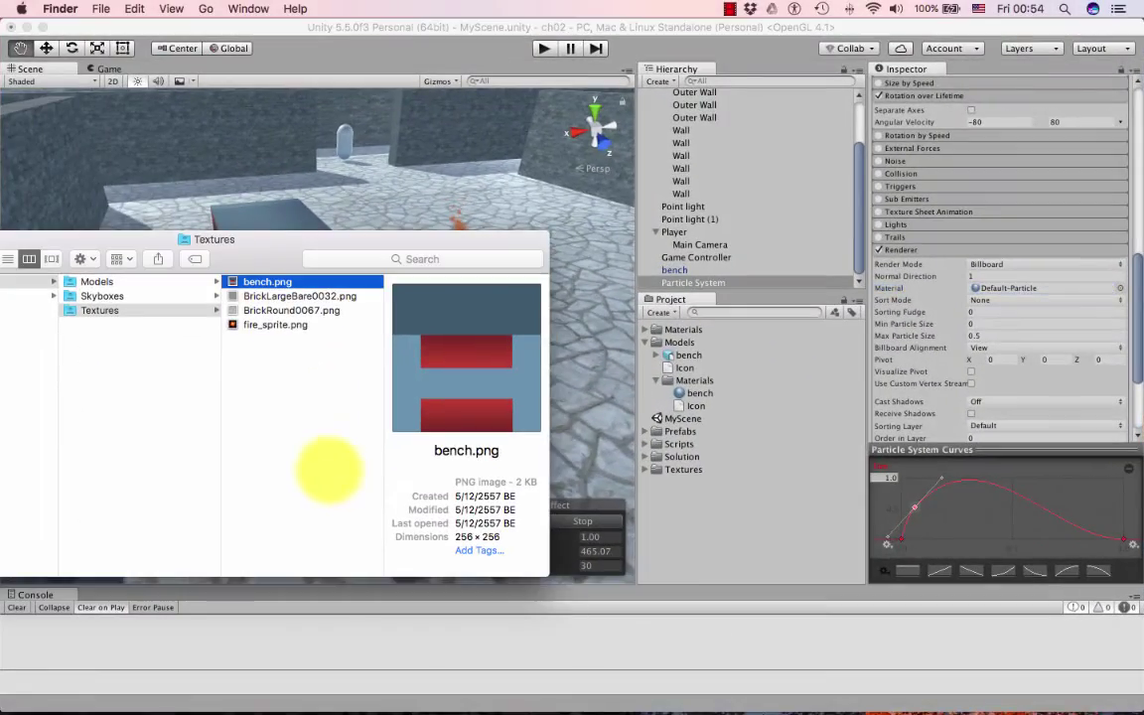
pyautogui.click(276, 326)
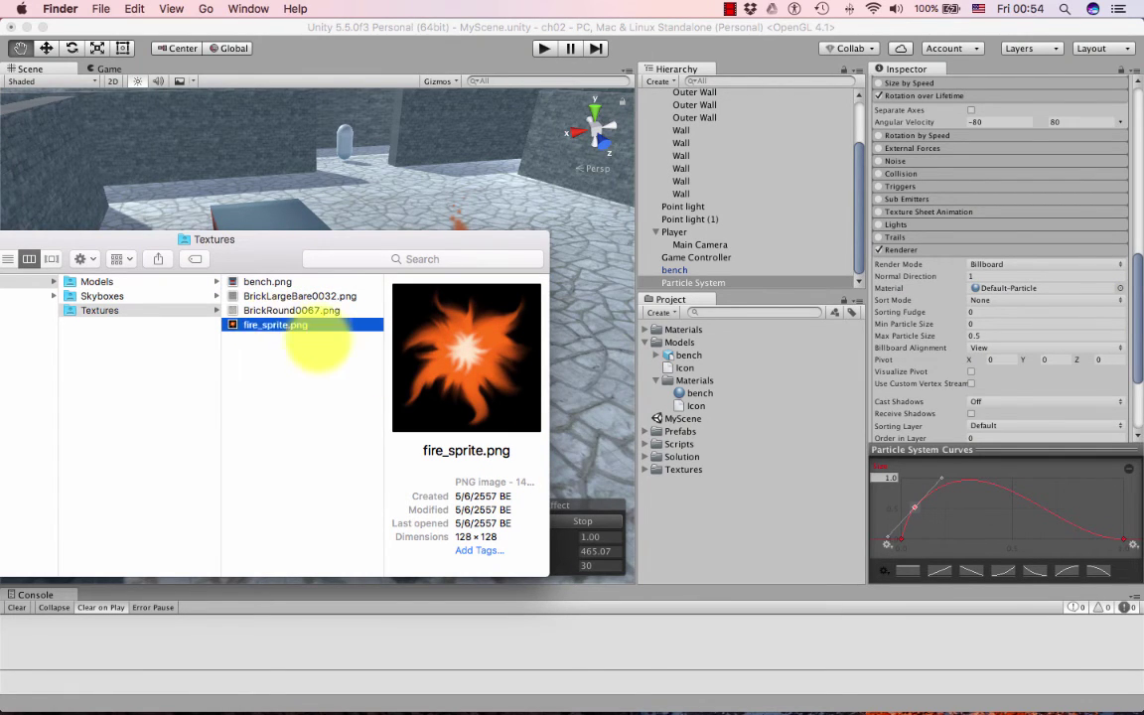
pyautogui.moveTo(317, 342); pyautogui.dragTo(684, 471)
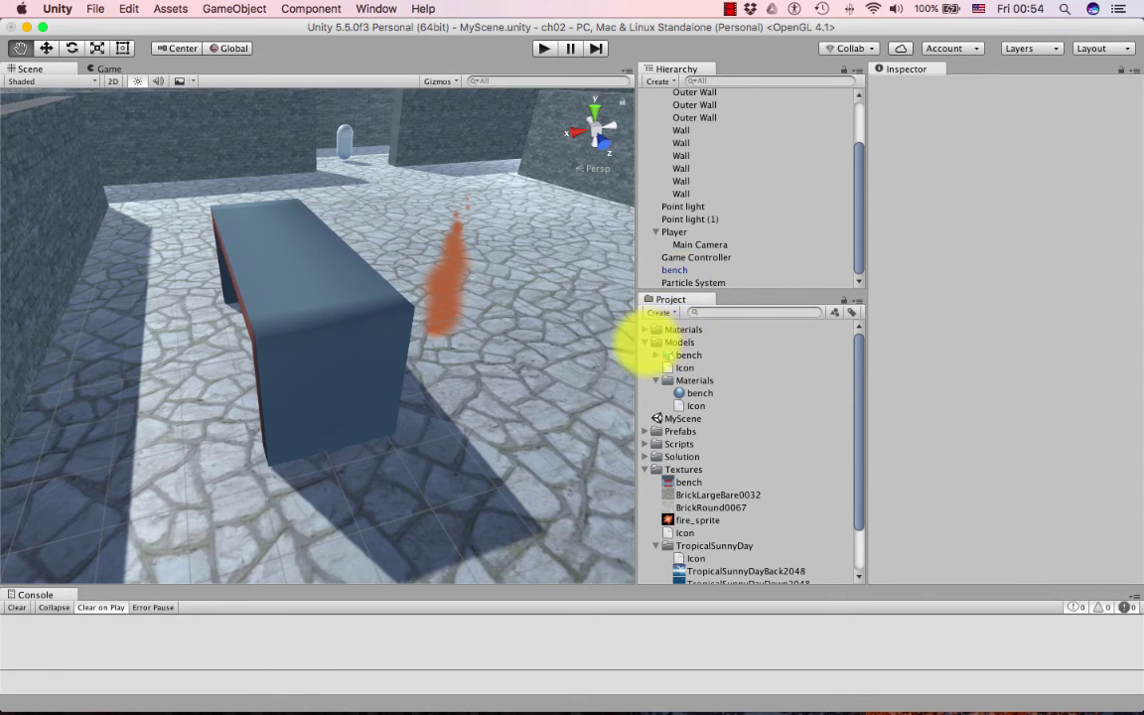
# Step: Create a material named fire_particle in the Materials folder and assign the fire_sprite texture to its Albedo map
pyautogui.click(643, 343)
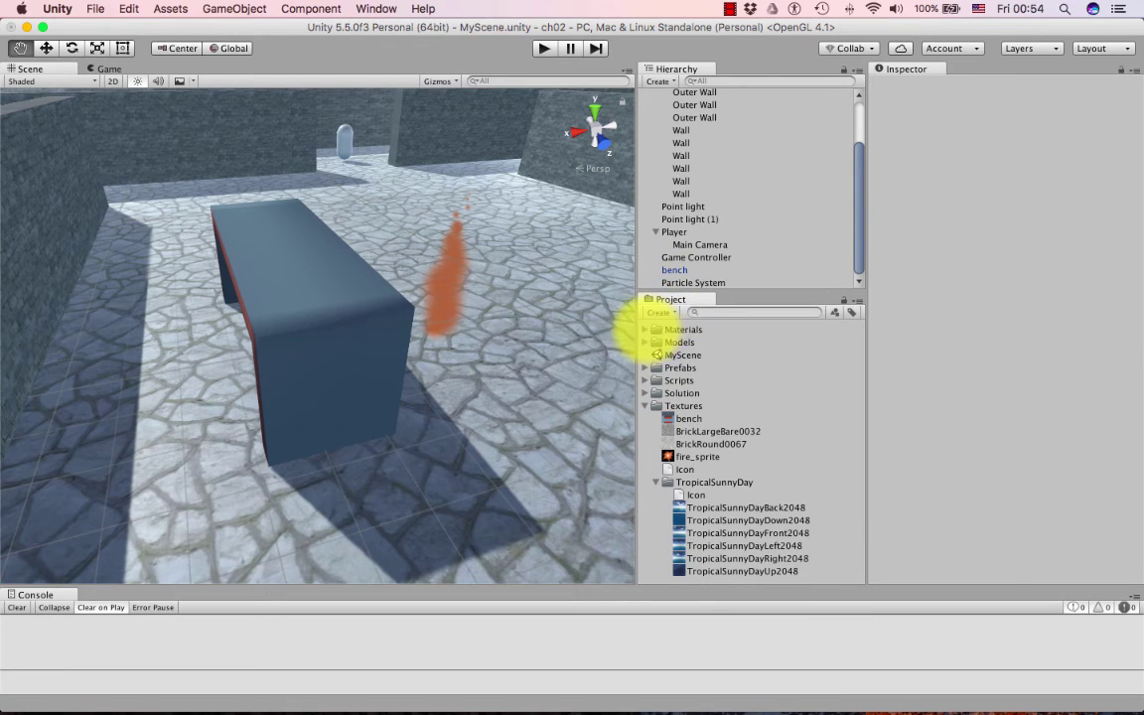
pyautogui.click(645, 329)
pyautogui.click(711, 333)
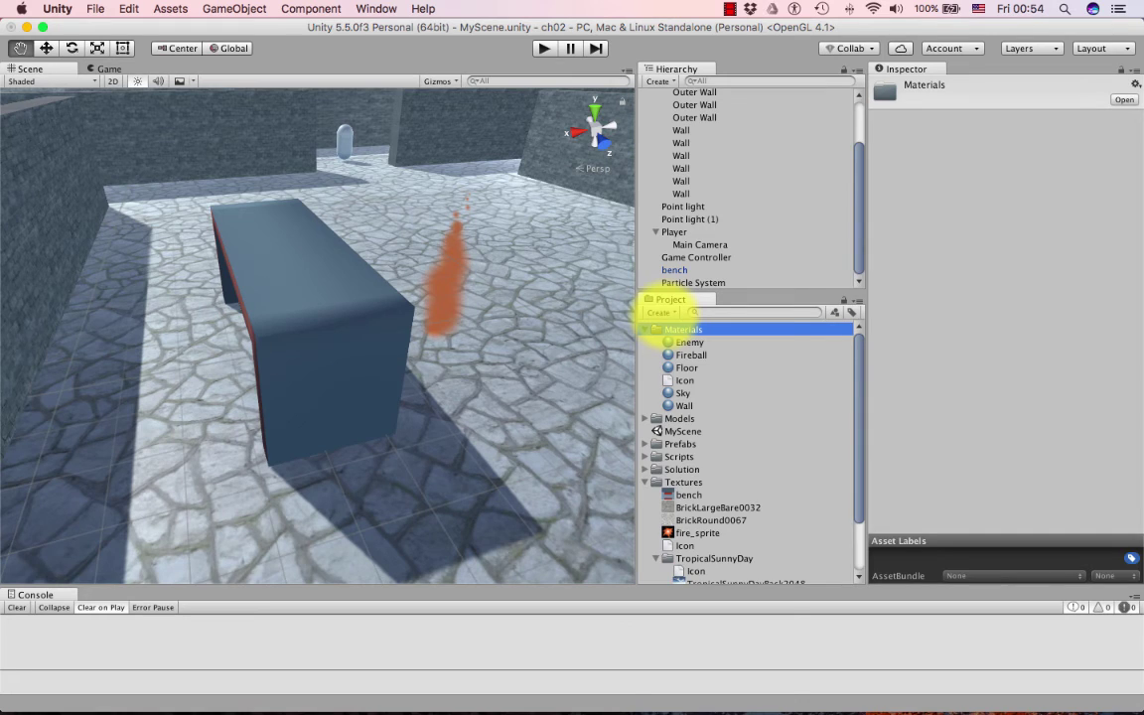
pyautogui.click(659, 313)
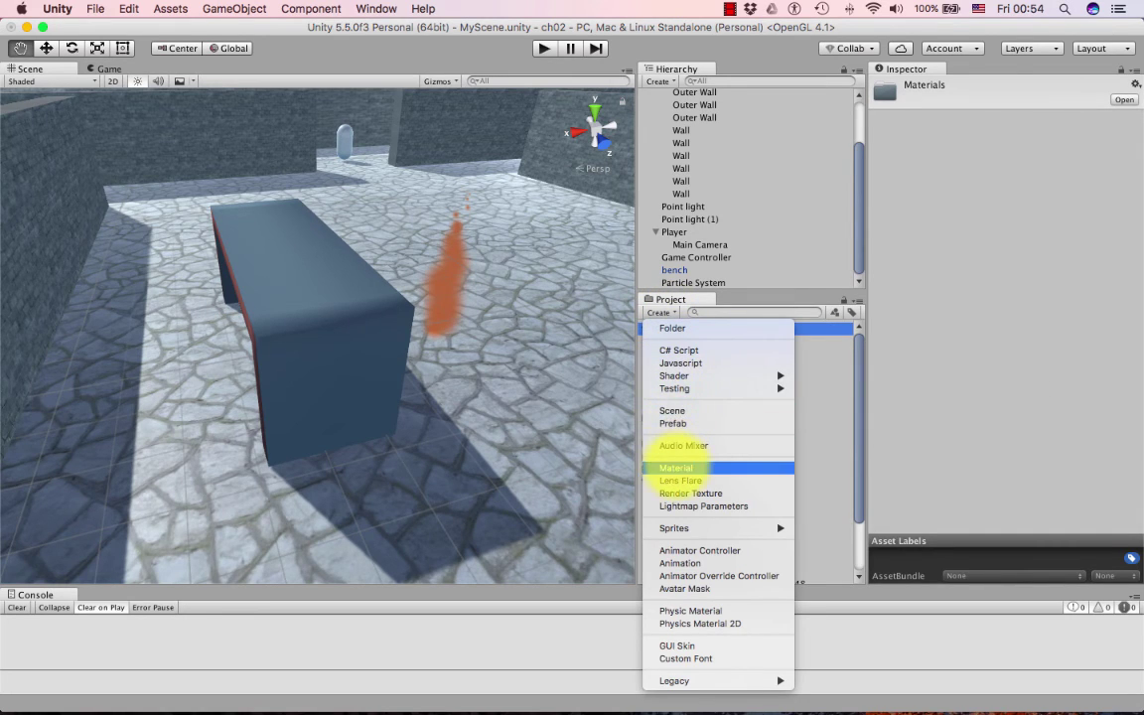
pyautogui.click(675, 468)
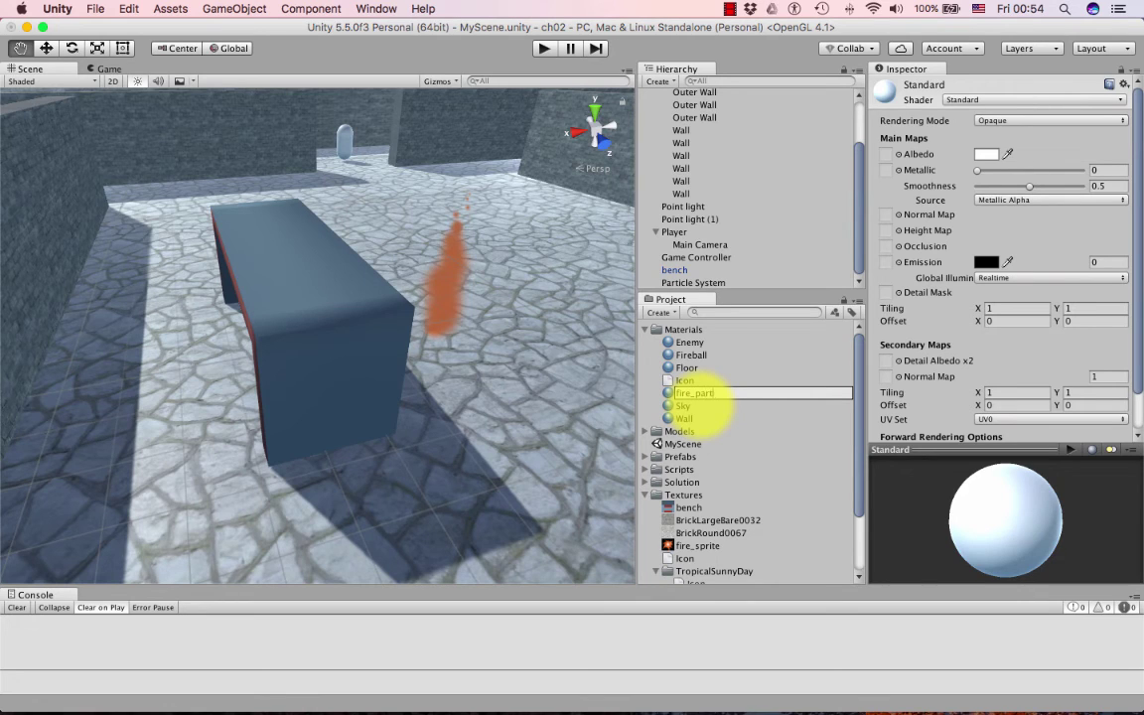
pyautogui.press('Return')
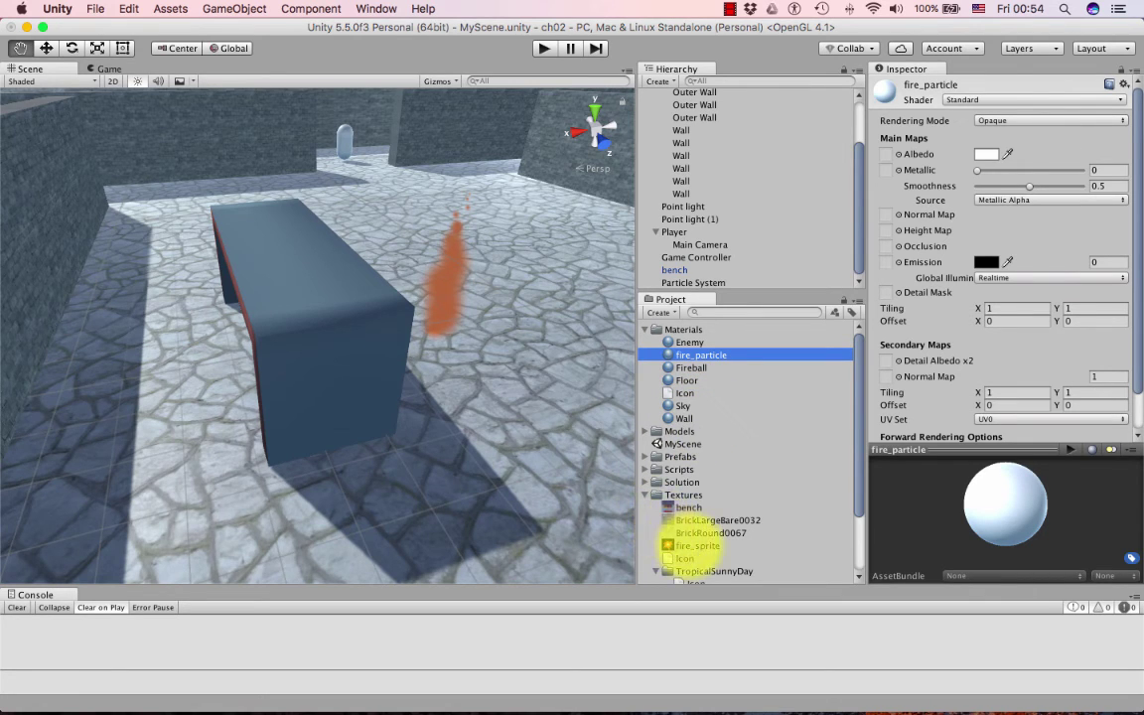
pyautogui.moveTo(696, 545); pyautogui.dragTo(886, 139)
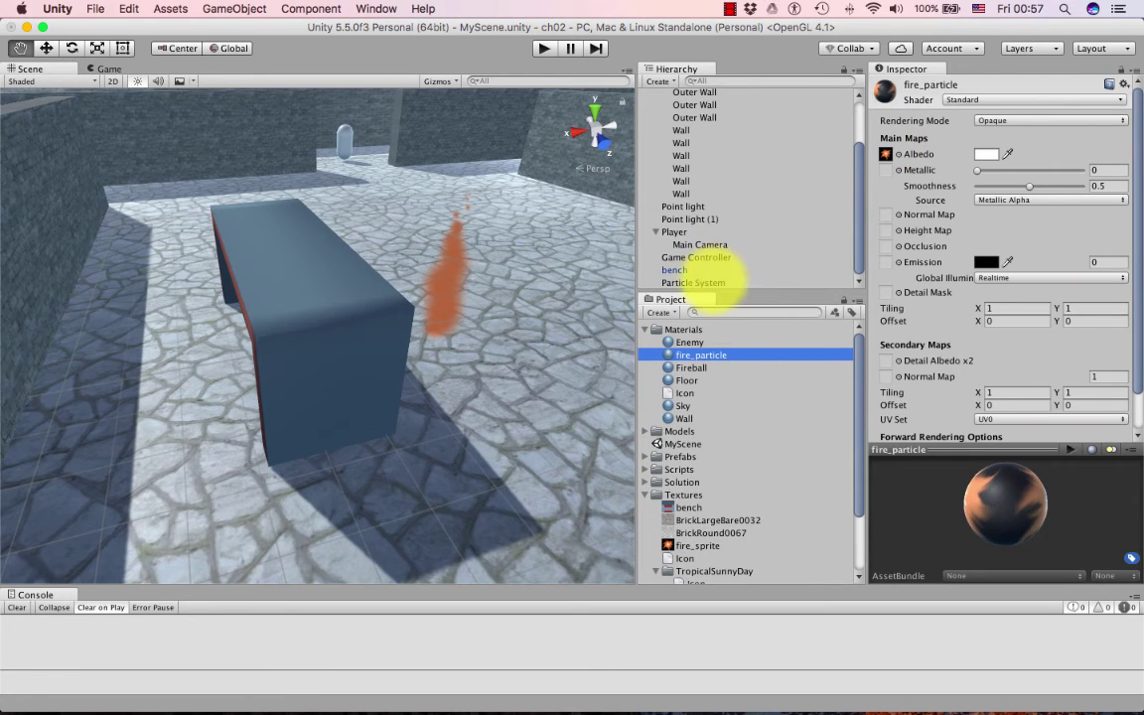
# Step: Assign the fire_particle material to the Particle System's Renderer and keep the Particle System selected
pyautogui.click(707, 282)
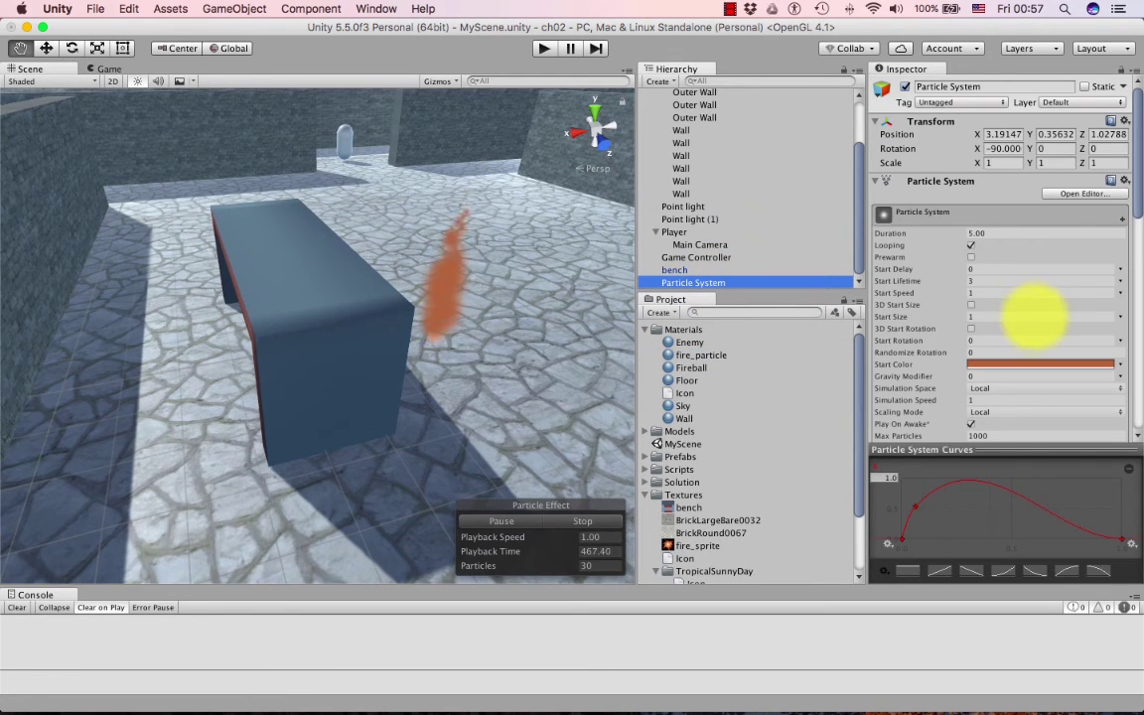
pyautogui.scroll(-15, 935, 331)
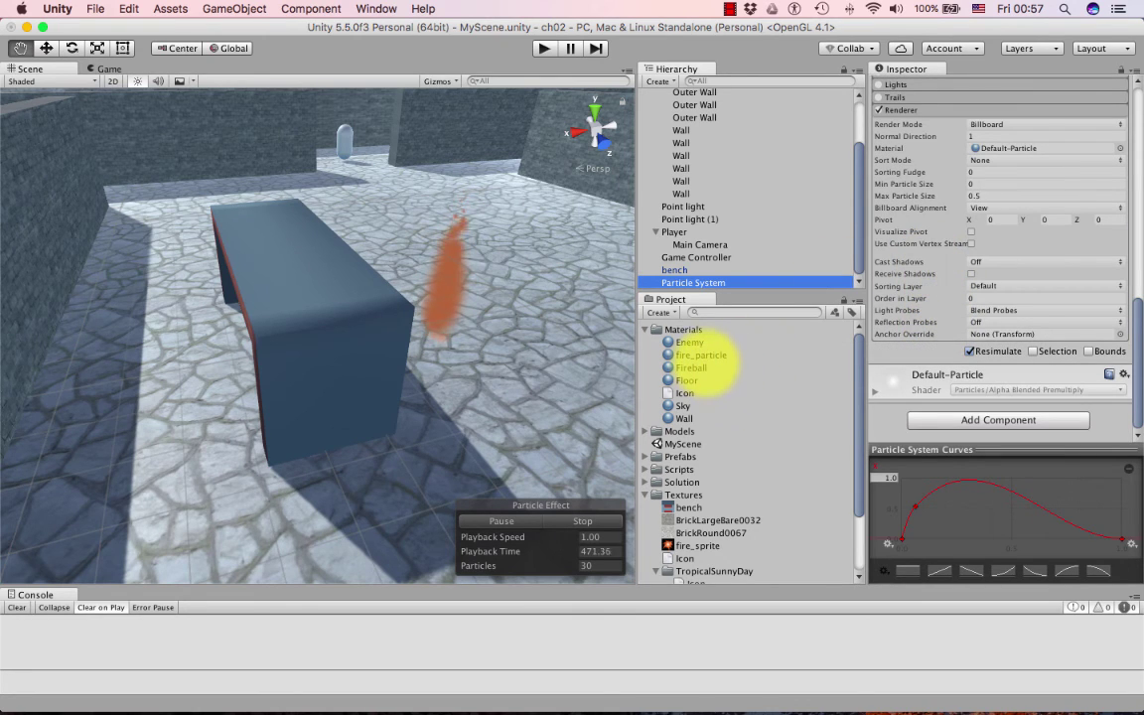
pyautogui.moveTo(705, 355); pyautogui.dragTo(1004, 148)
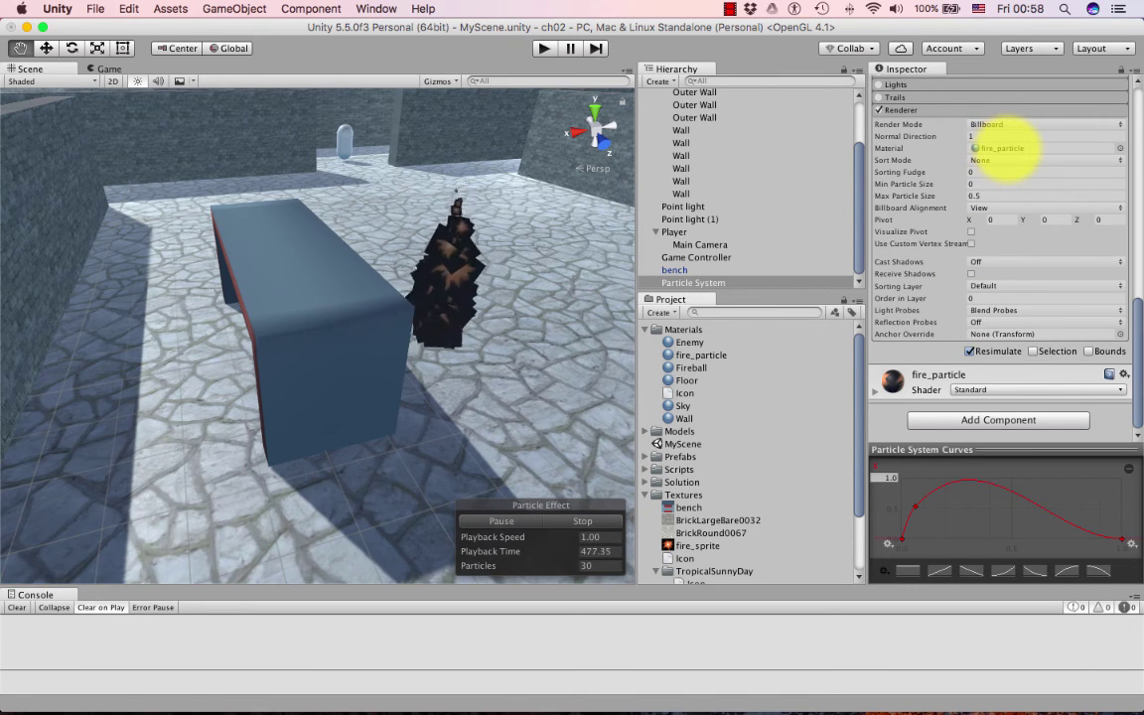
pyautogui.click(750, 284)
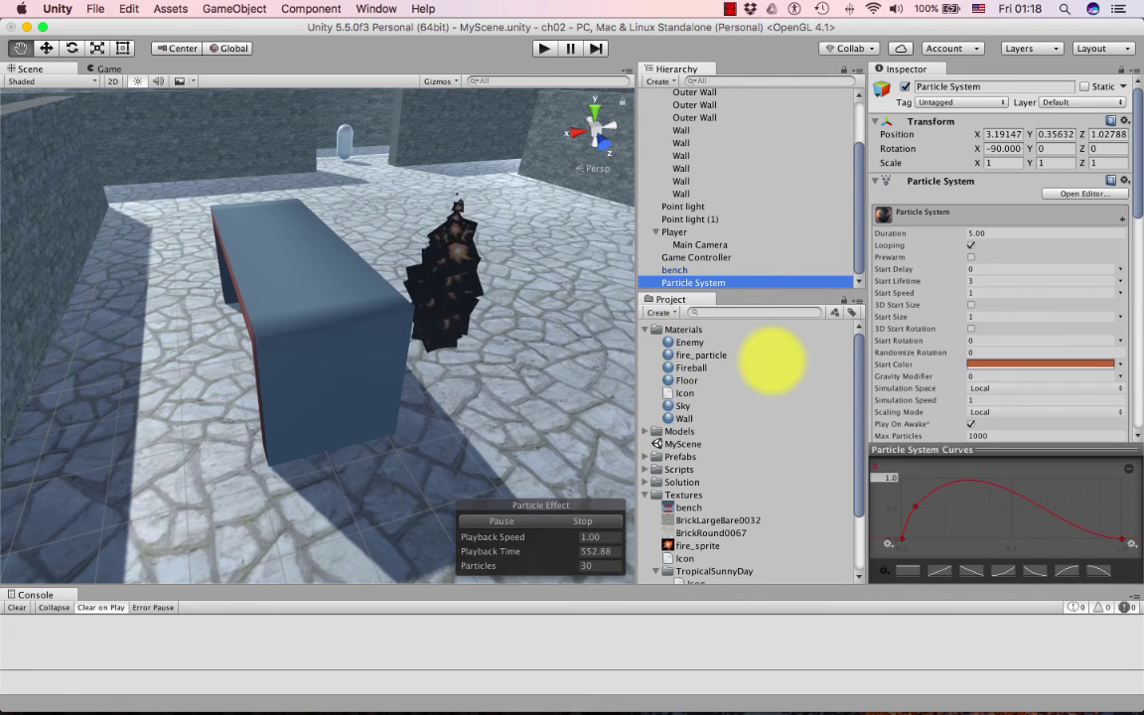
# Step: Change the fire_particle material's shader to Particles/Additive (Soft) and select the Particle System to check the flame
pyautogui.click(706, 354)
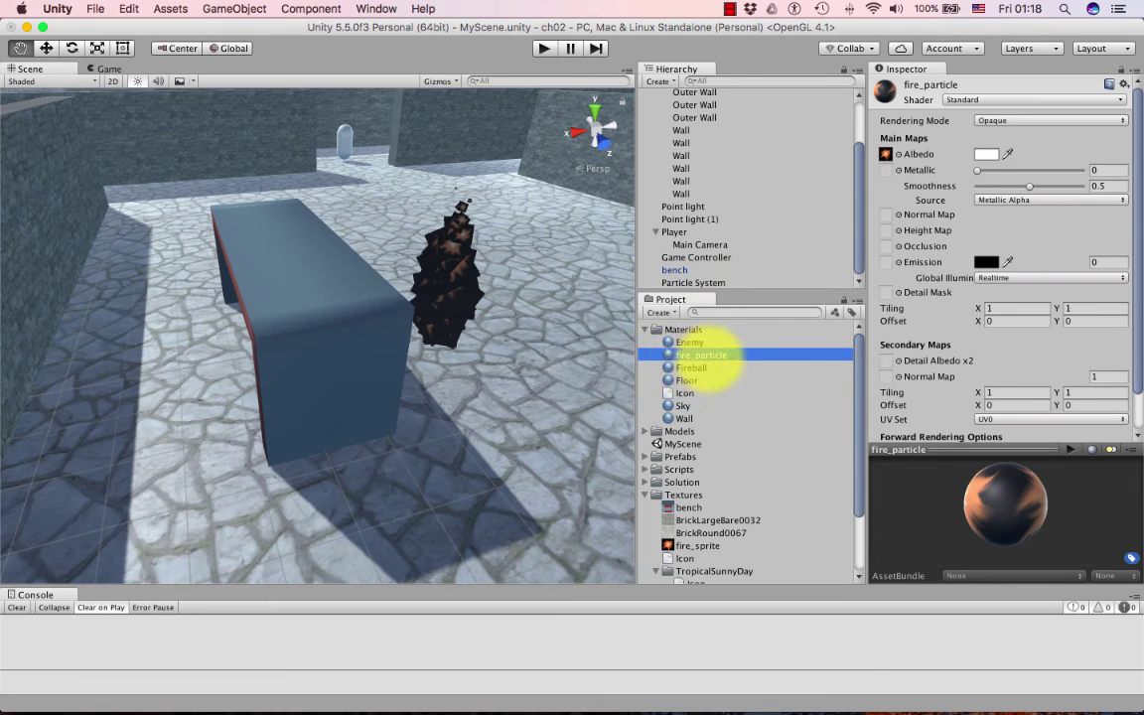
pyautogui.click(968, 99)
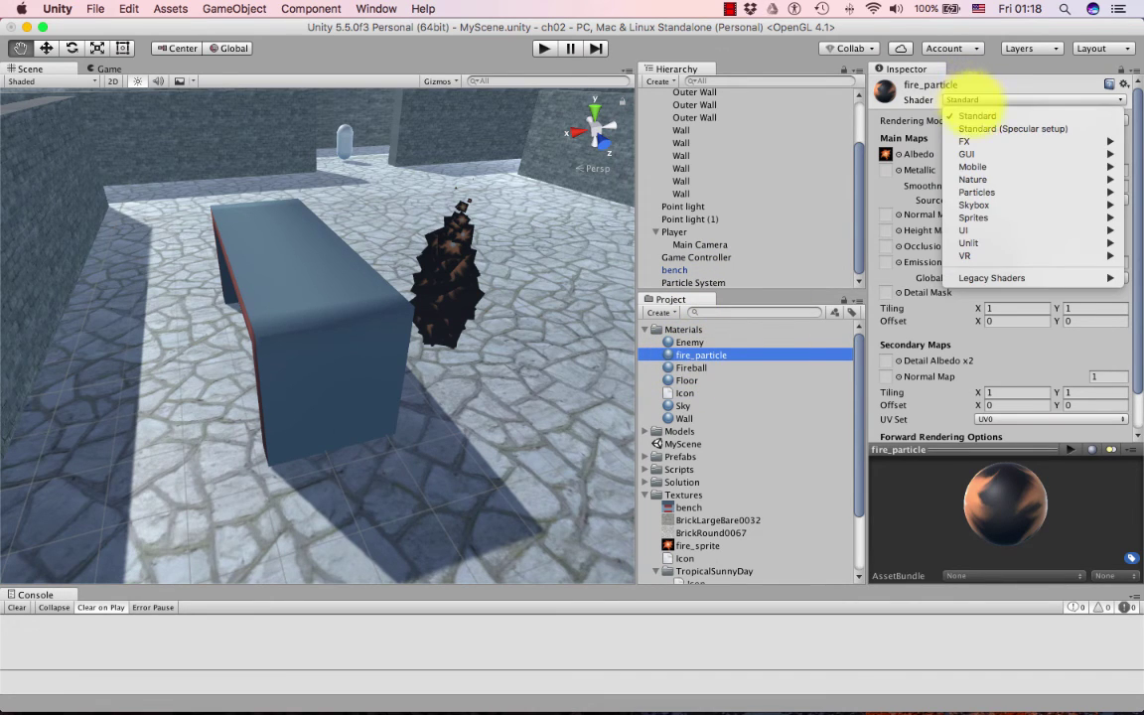
pyautogui.moveTo(974, 192)
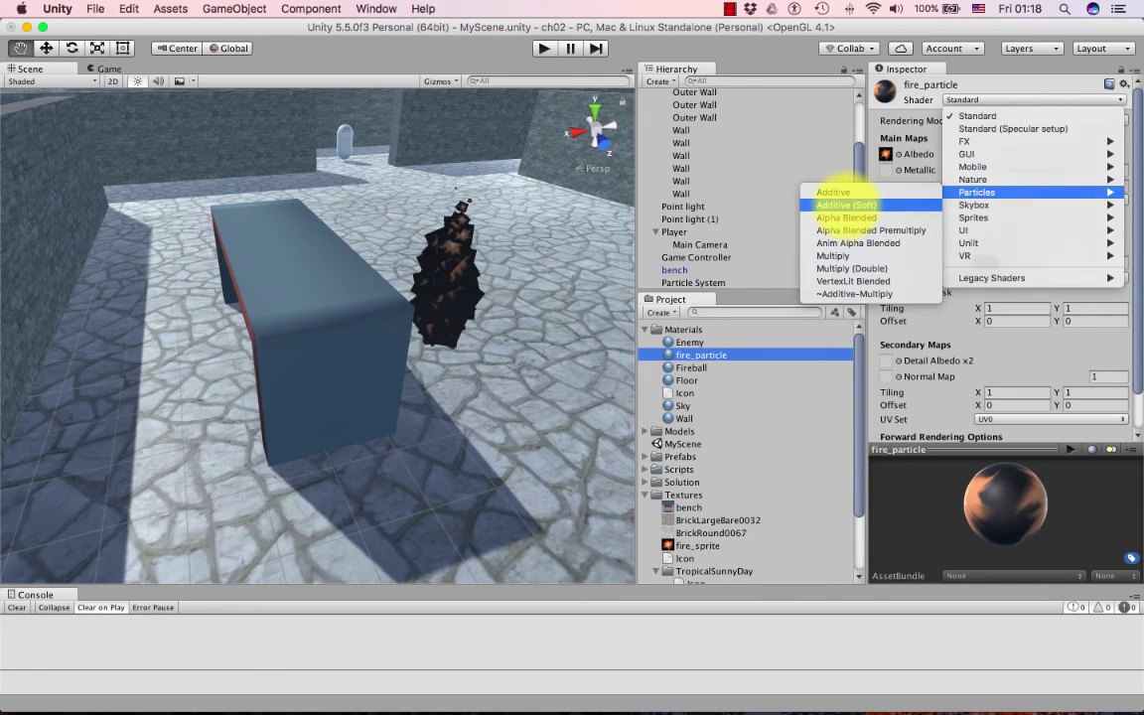
pyautogui.click(839, 204)
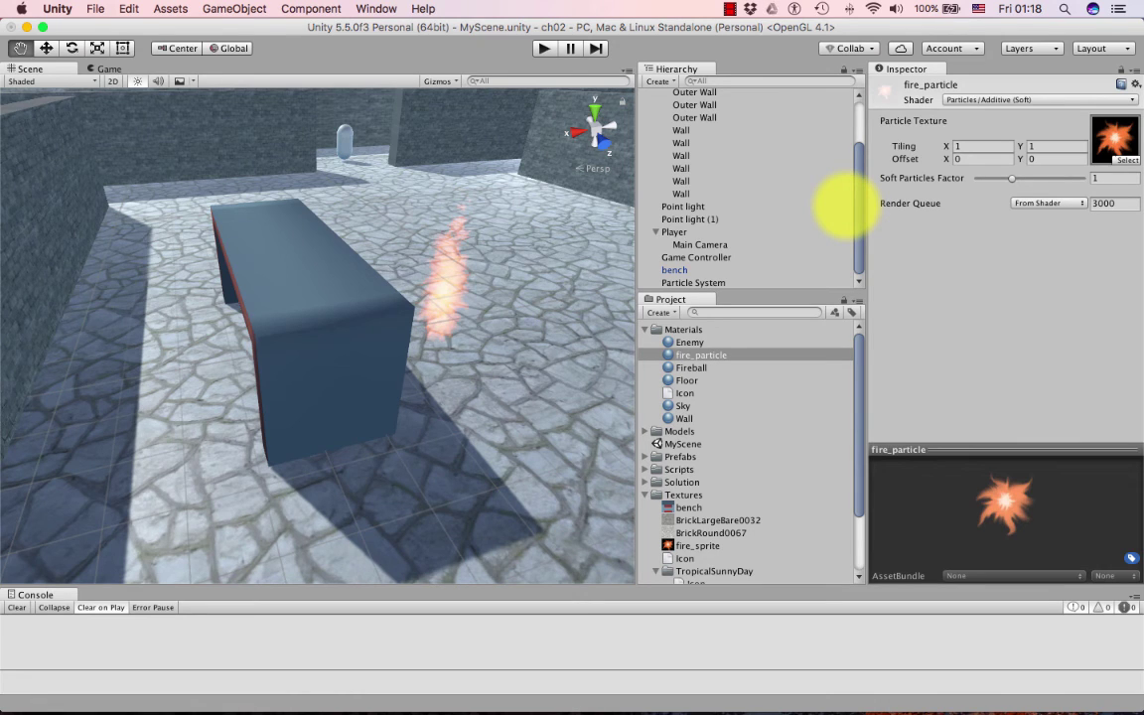
pyautogui.click(701, 283)
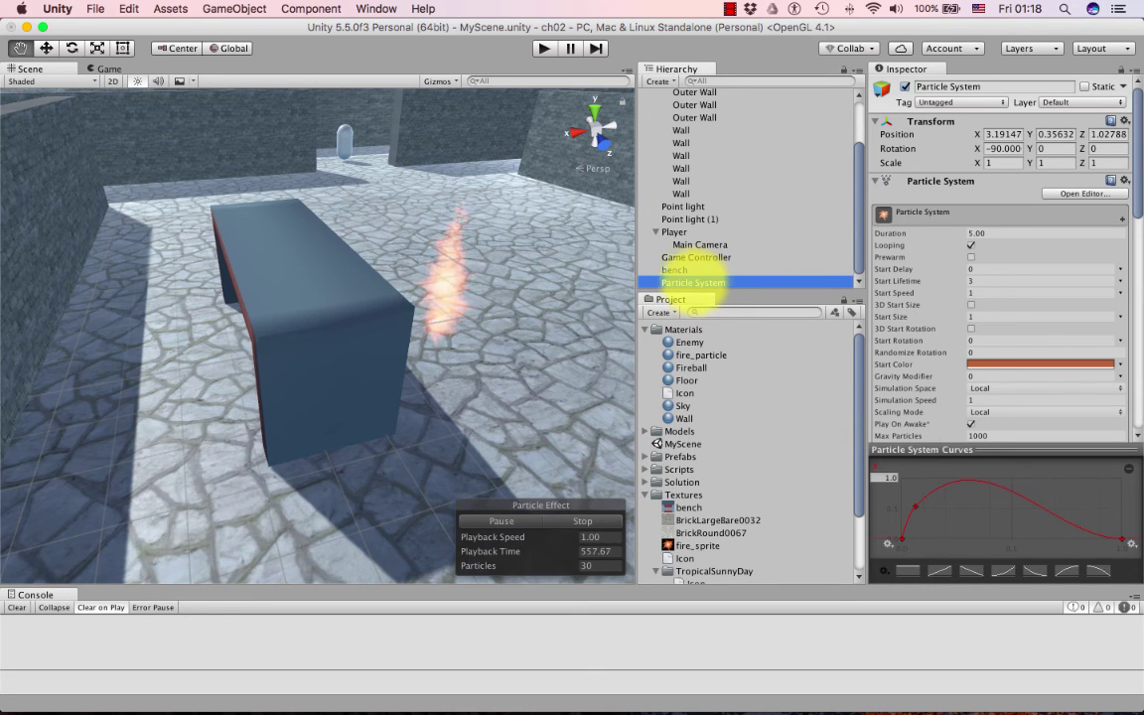
pyautogui.keyDown('alt'); pyautogui.moveTo(484, 316); pyautogui.dragTo(452, 313); pyautogui.keyUp('alt')
pyautogui.keyDown('alt'); pyautogui.moveTo(45, 91); pyautogui.dragTo(194, 139); pyautogui.keyUp('alt')
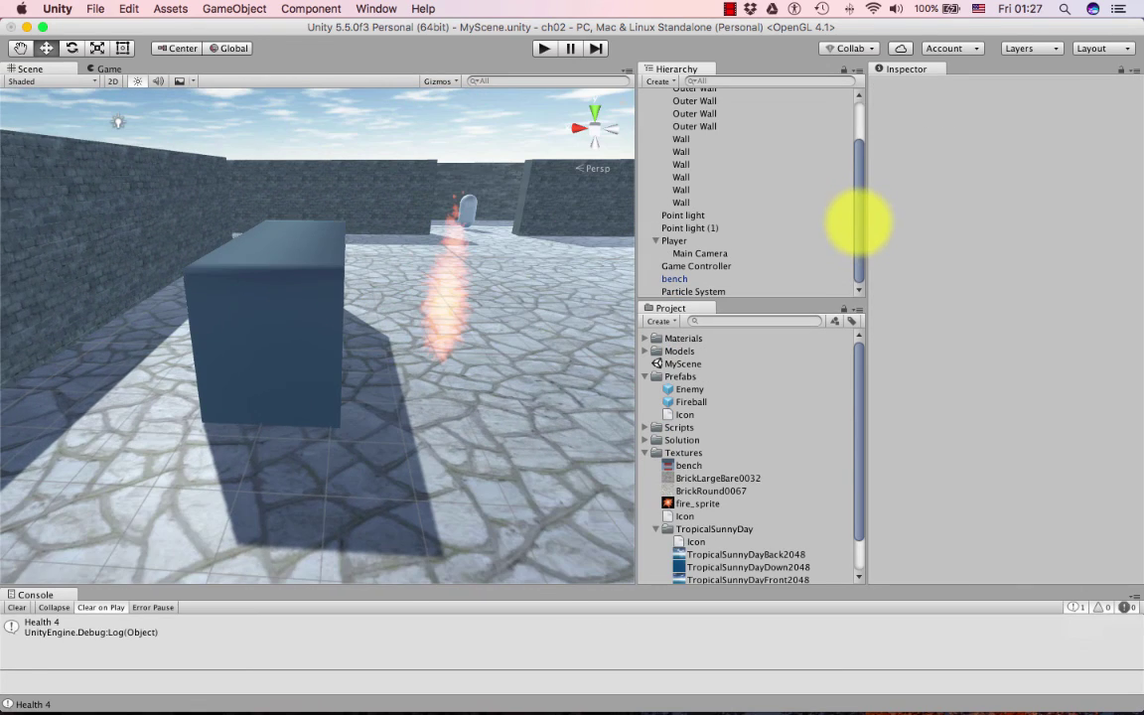
# Step: Place an instance of the Fireball prefab in the scene and move it along X to 0.85
pyautogui.click(693, 401)
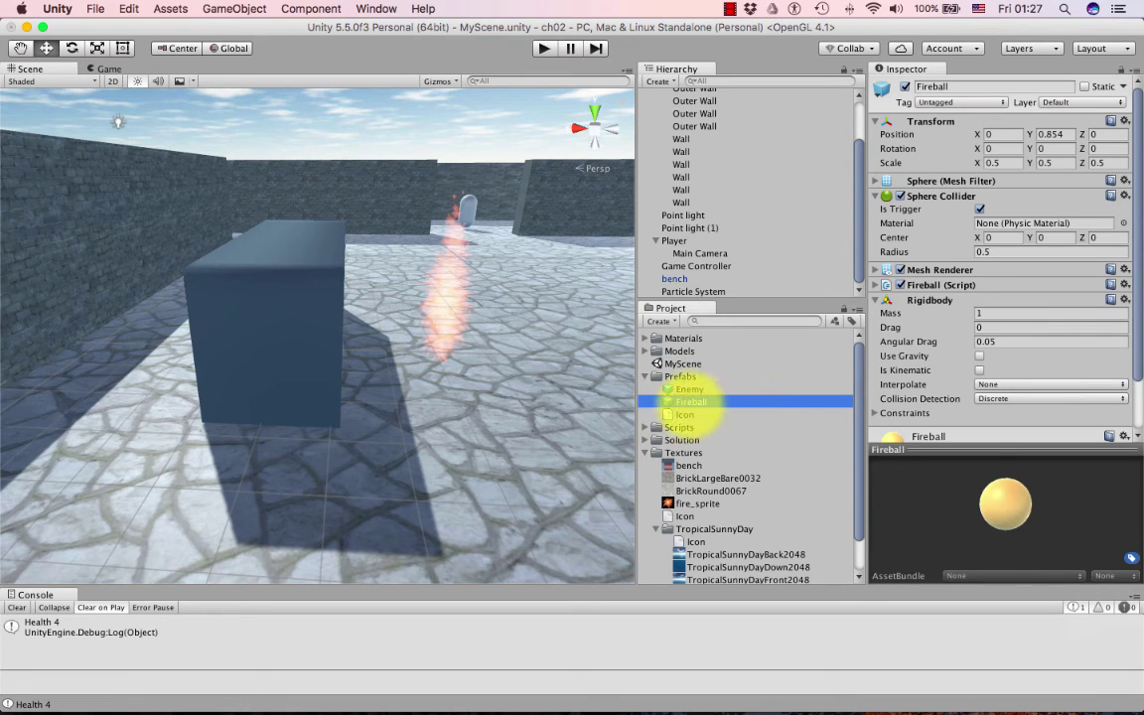
pyautogui.moveTo(695, 403); pyautogui.dragTo(688, 295)
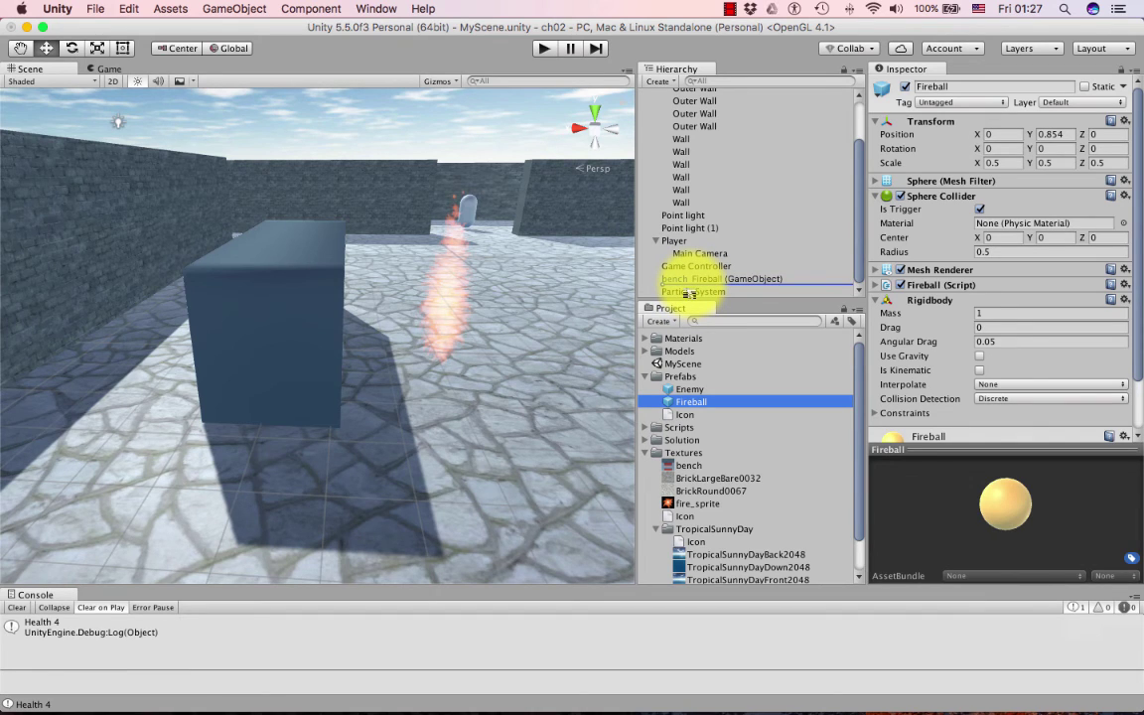
pyautogui.moveTo(688, 295); pyautogui.dragTo(707, 284)
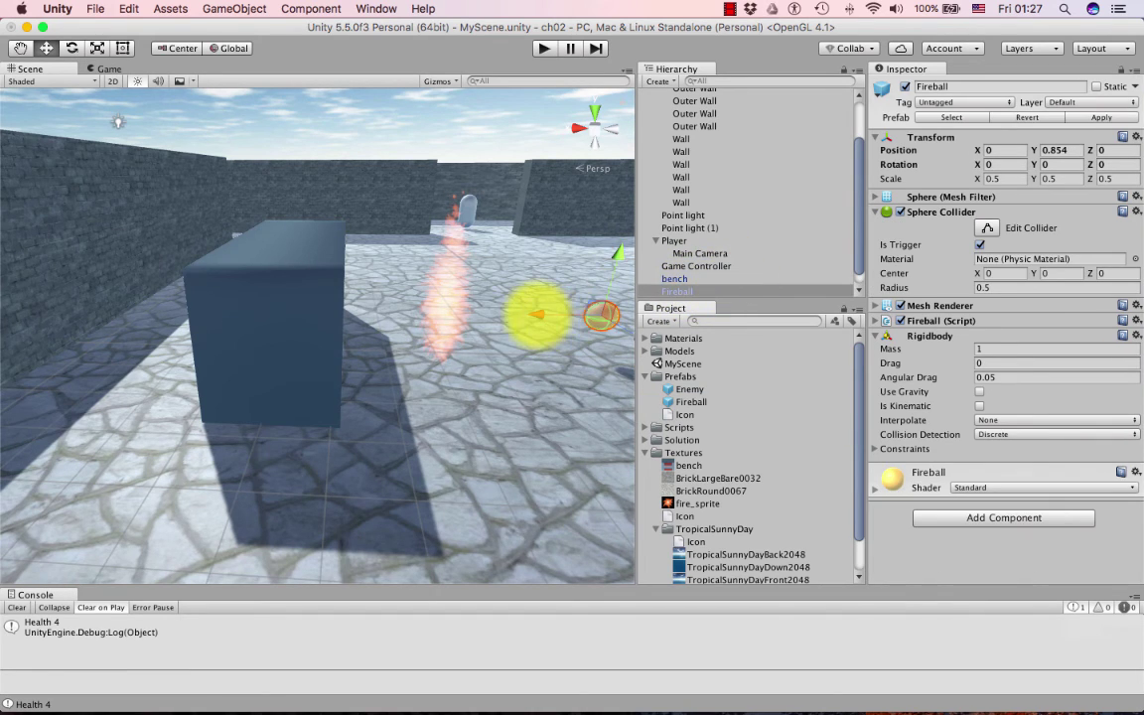
pyautogui.moveTo(536, 314); pyautogui.dragTo(492, 314)
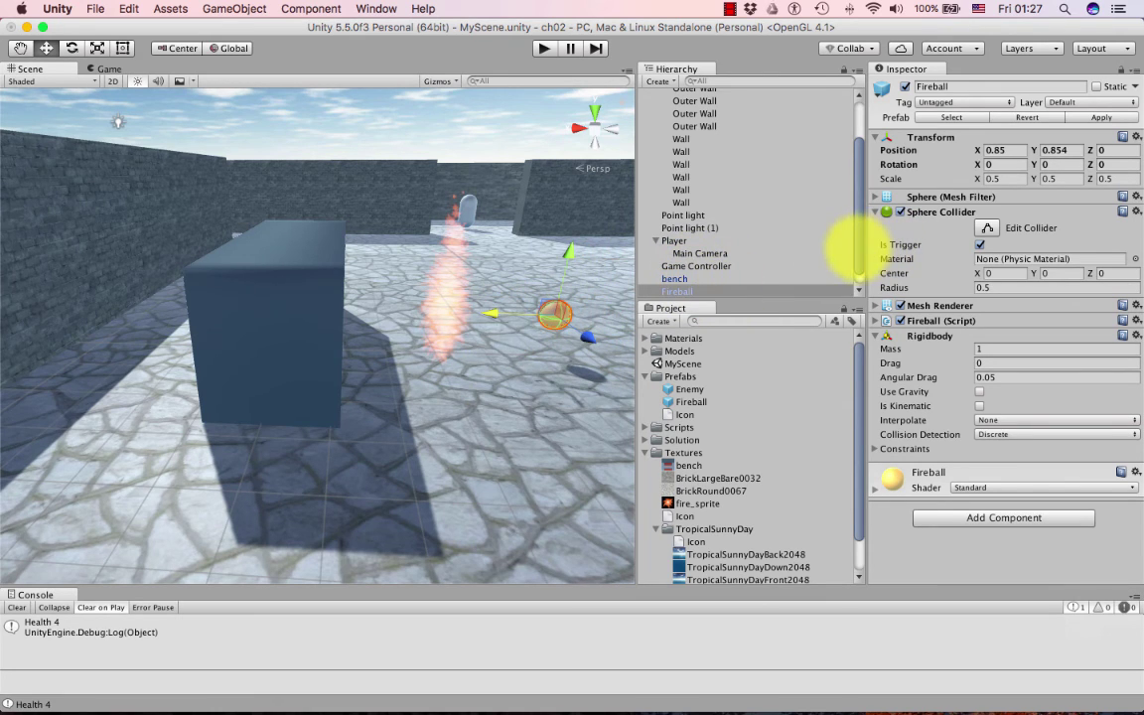
# Step: Make the Particle System a child of the Fireball instance in the hierarchy
pyautogui.click(695, 290)
pyautogui.click(717, 291)
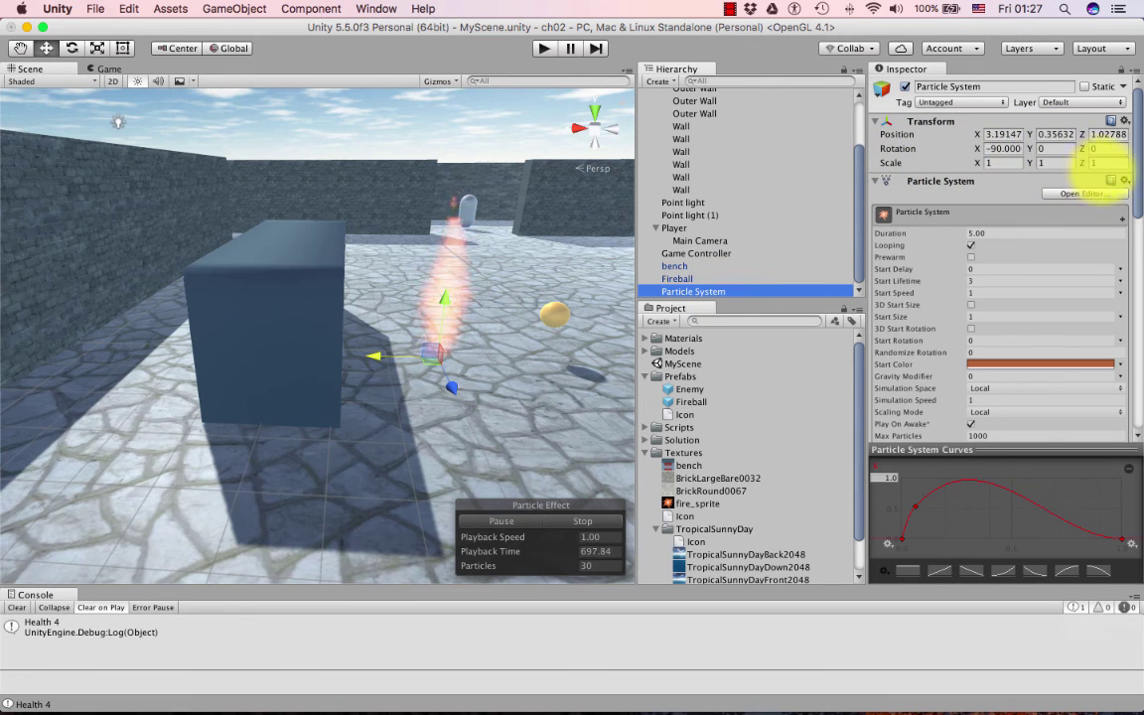
pyautogui.click(685, 279)
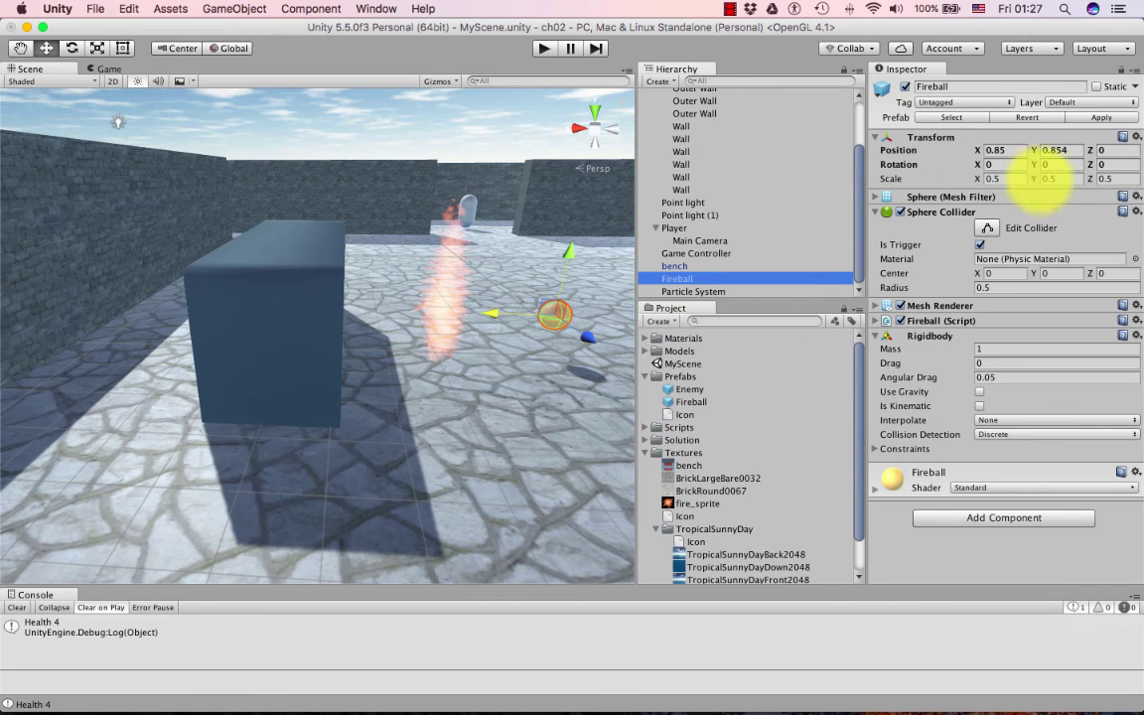
pyautogui.click(693, 291)
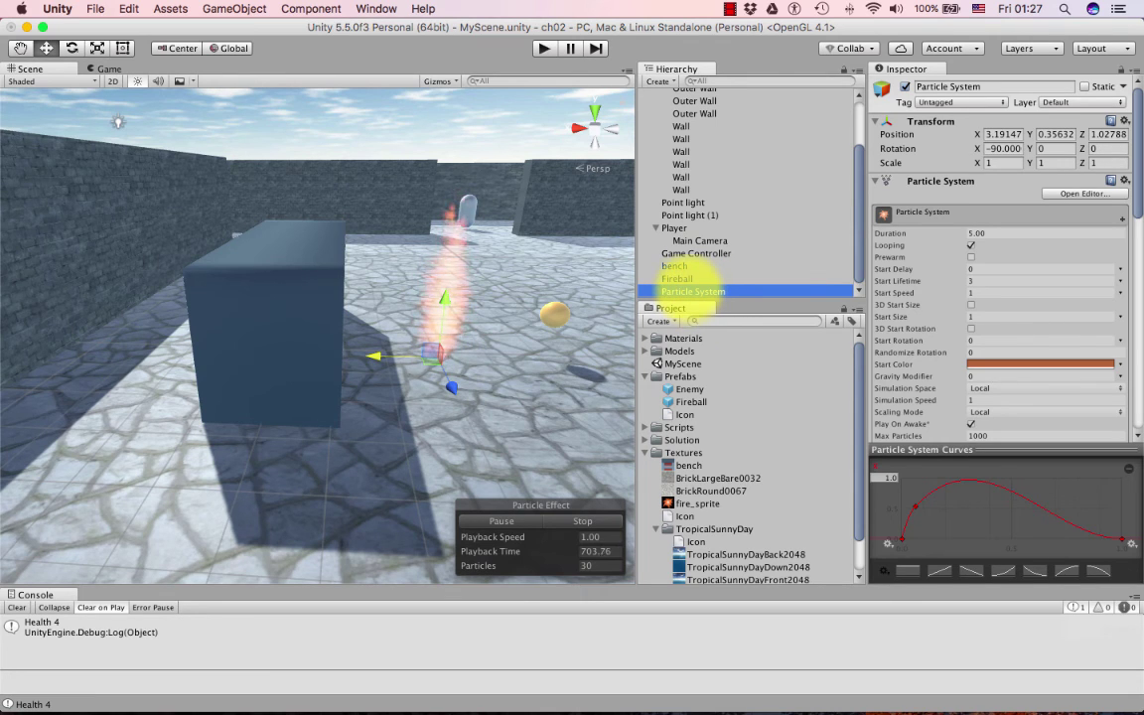
pyautogui.moveTo(695, 286)
pyautogui.mouseDown()
pyautogui.moveTo(683, 290)
pyautogui.moveTo(684, 272)
pyautogui.mouseUp()
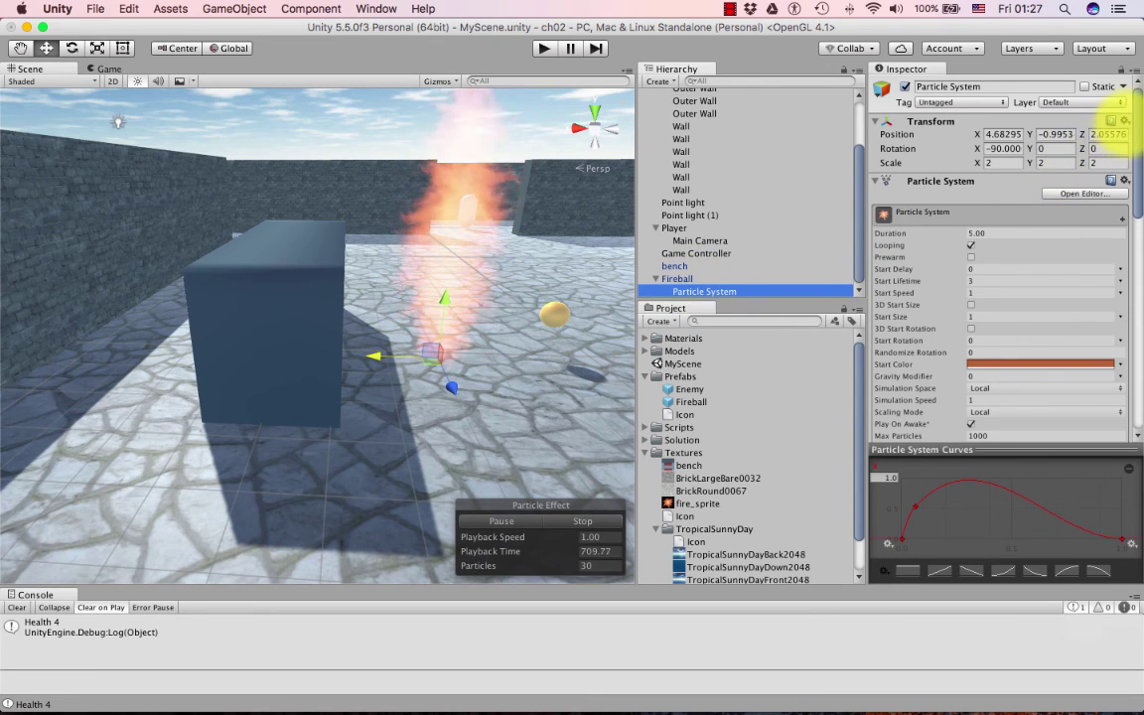
# Step: Reset the child Particle System's transform and set its X rotation to -90
pyautogui.click(1123, 121)
pyautogui.click(1083, 137)
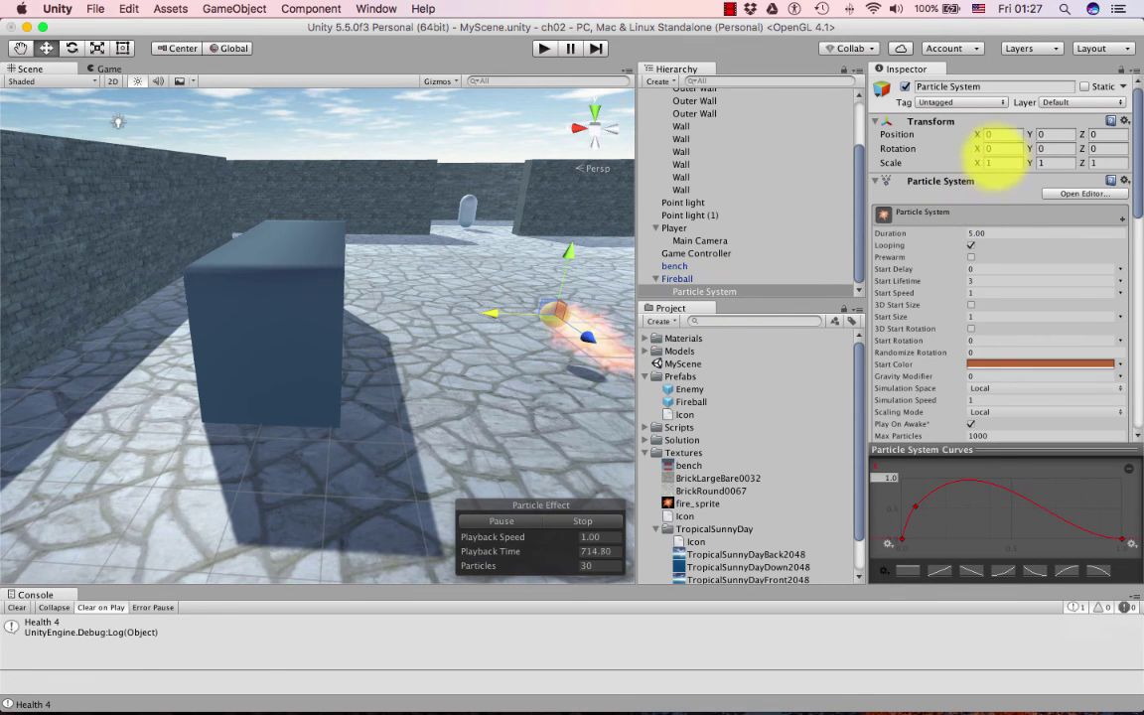
pyautogui.click(993, 148)
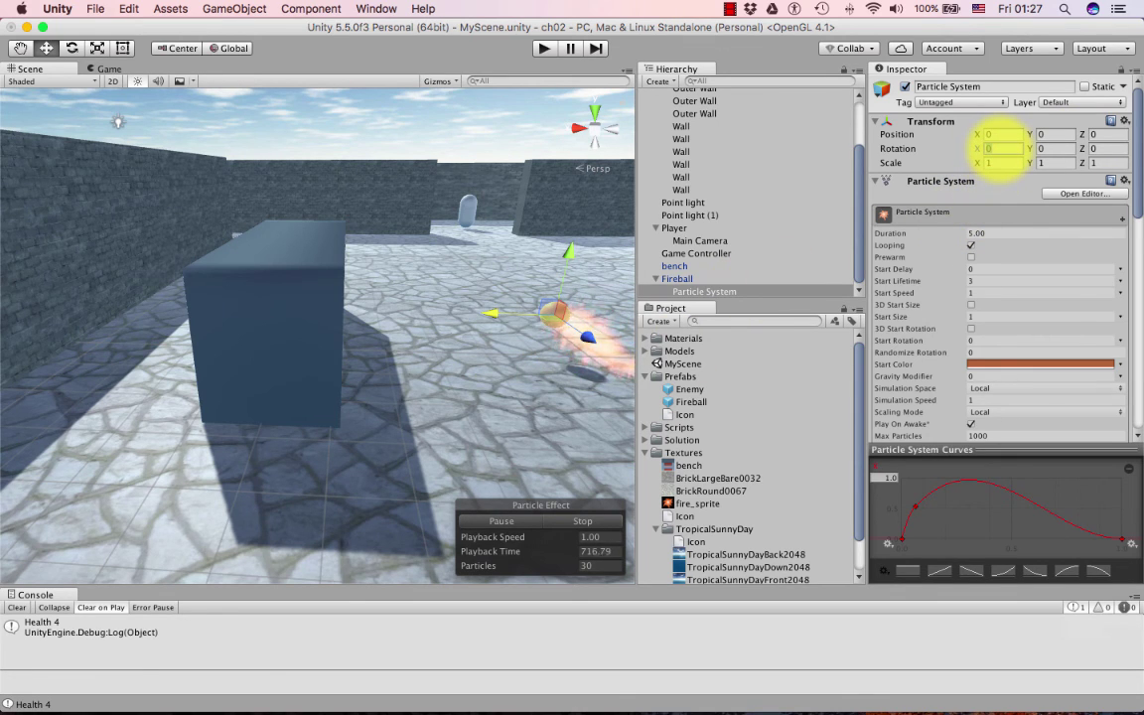
pyautogui.write('-90')
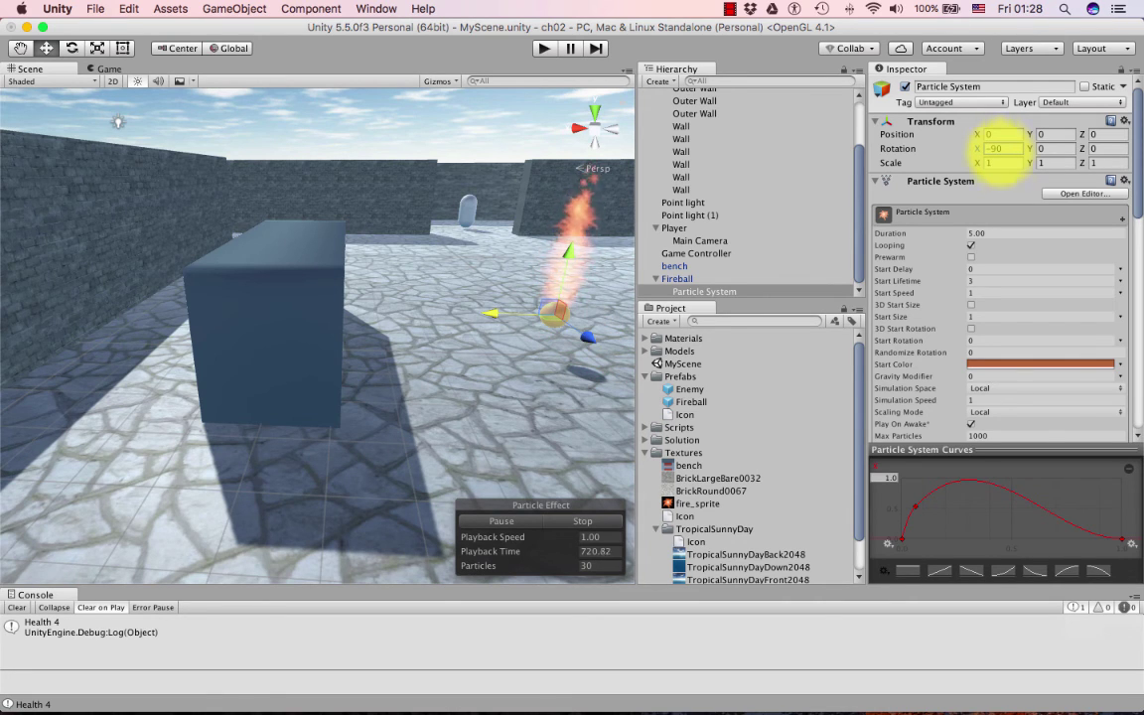
pyautogui.scroll(-5, 1003, 164)
pyautogui.scroll(5, 991, 191)
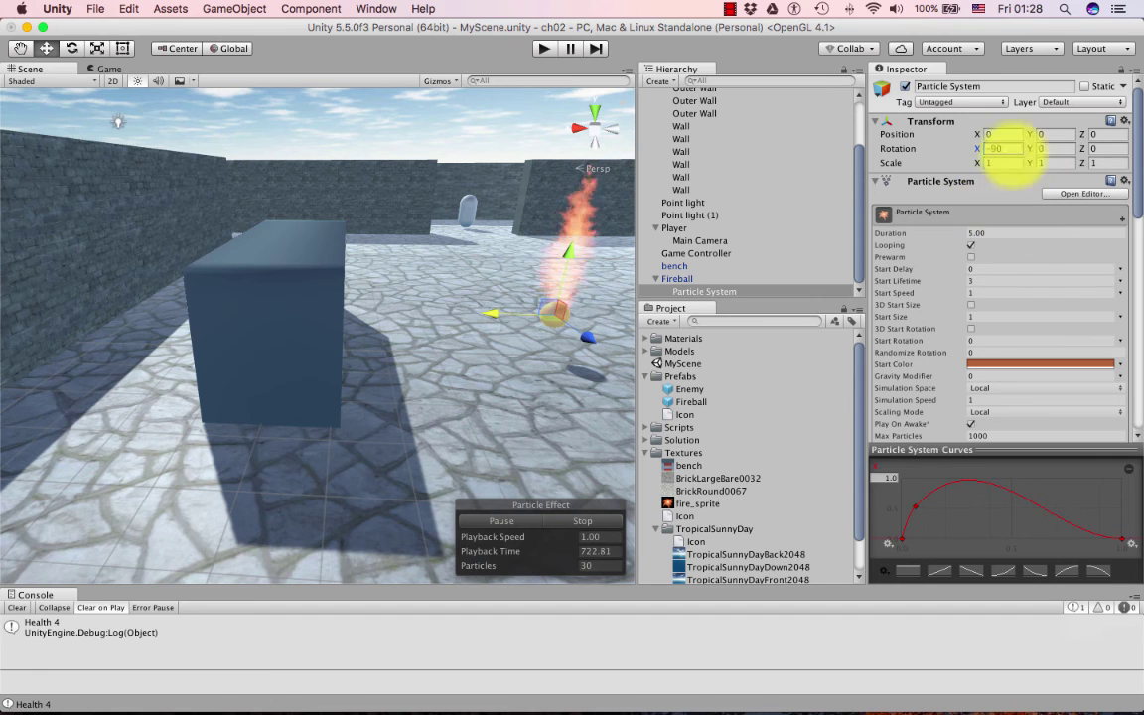
# Step: Switch the transform handles to global orientation and lower the Particle System inside the Fireball to Y position -0.5
pyautogui.click(691, 278)
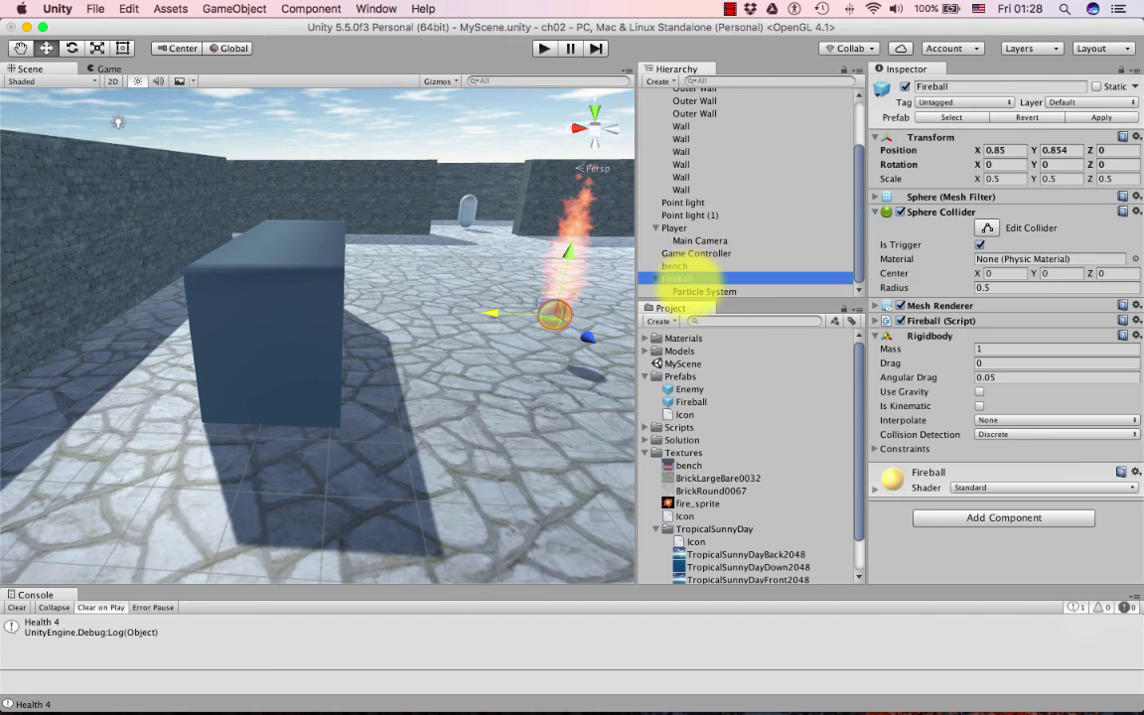
pyautogui.click(695, 290)
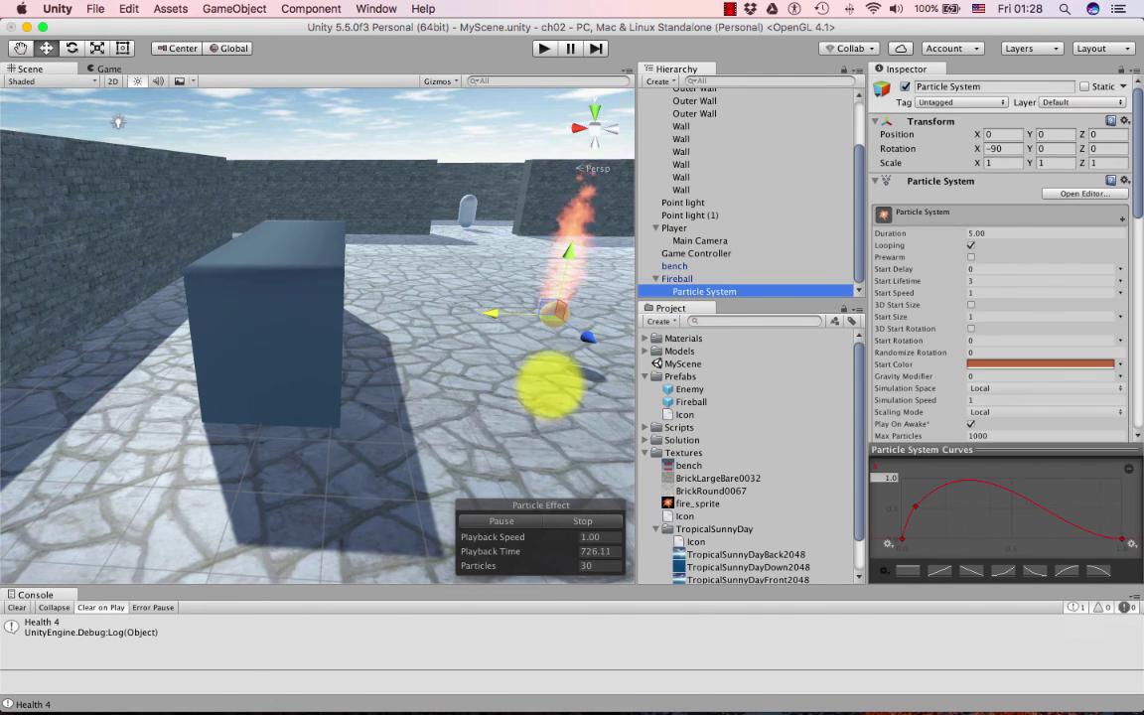
pyautogui.keyDown('alt'); pyautogui.moveTo(318, 328); pyautogui.dragTo(298, 298); pyautogui.keyUp('alt')
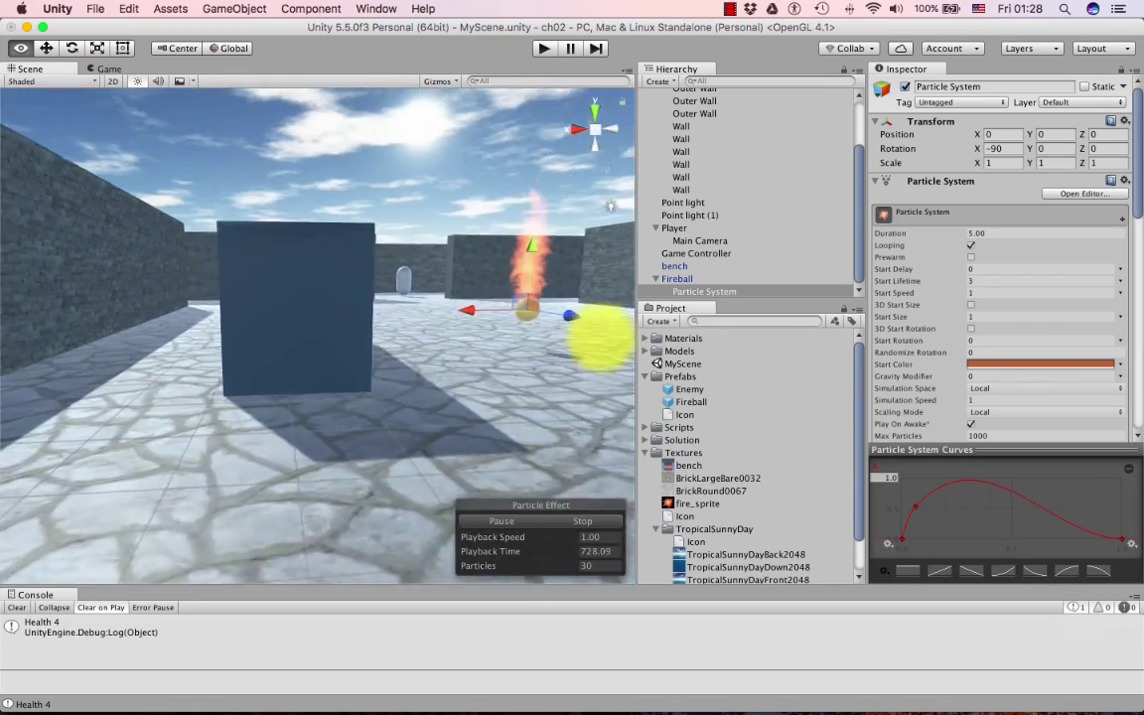
pyautogui.keyDown('alt'); pyautogui.moveTo(601, 337); pyautogui.dragTo(567, 362); pyautogui.keyUp('alt')
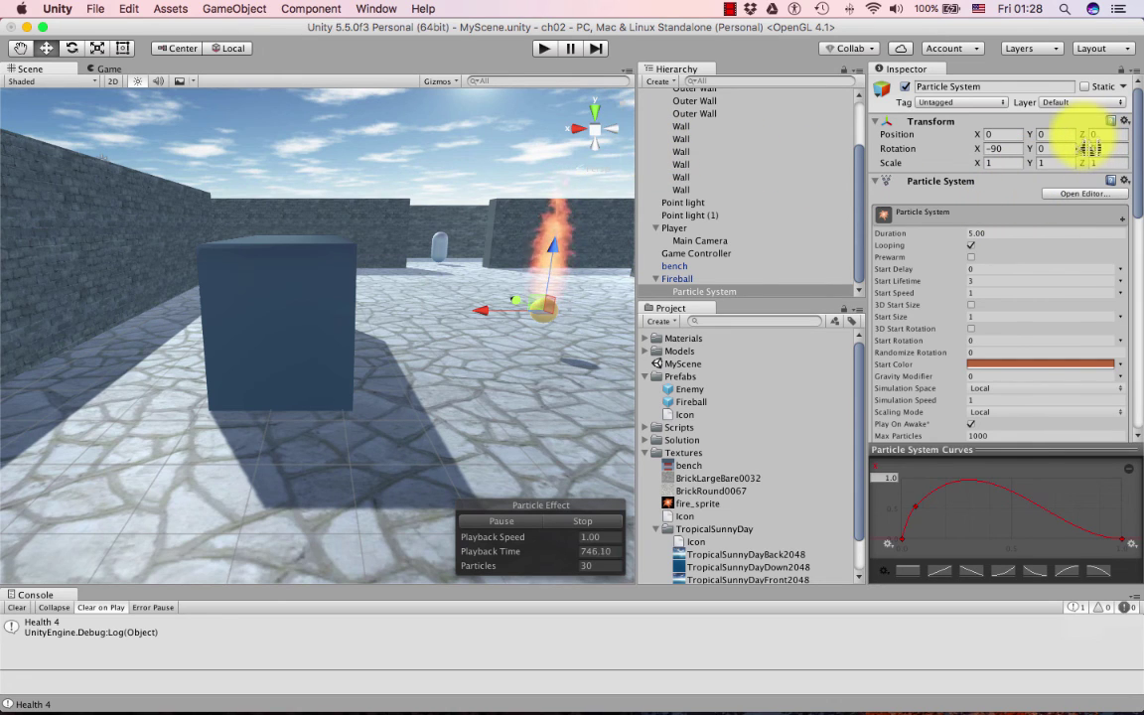
pyautogui.moveTo(1090, 148); pyautogui.dragTo(1060, 140)
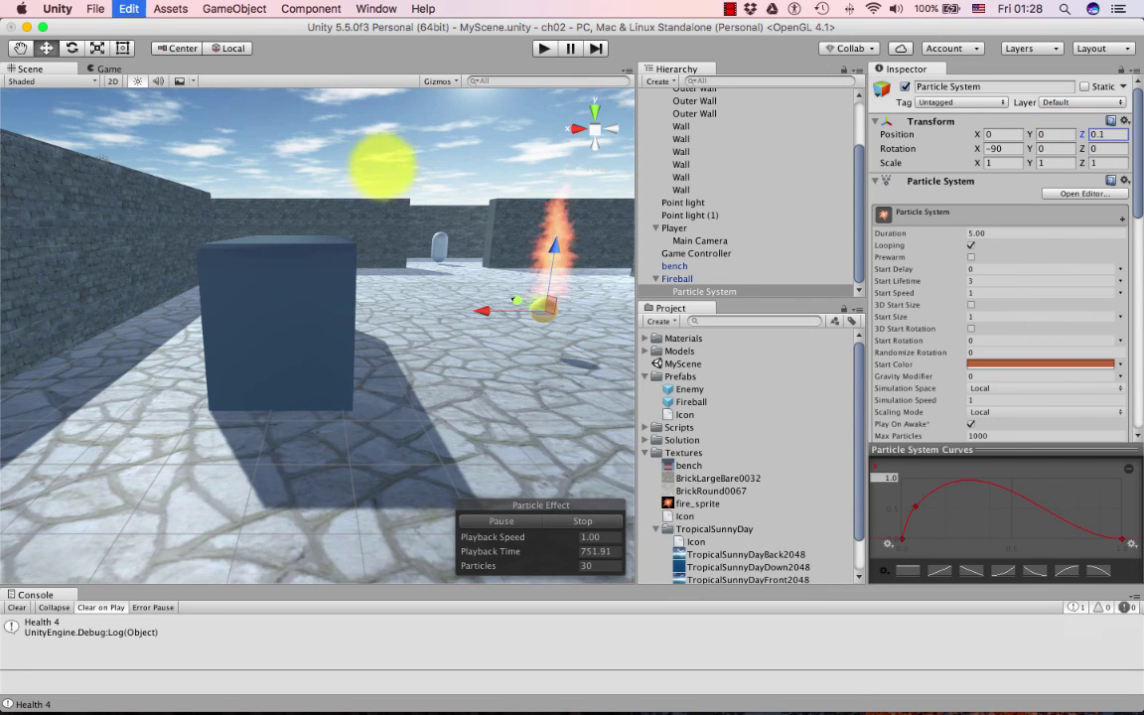
pyautogui.click(216, 46)
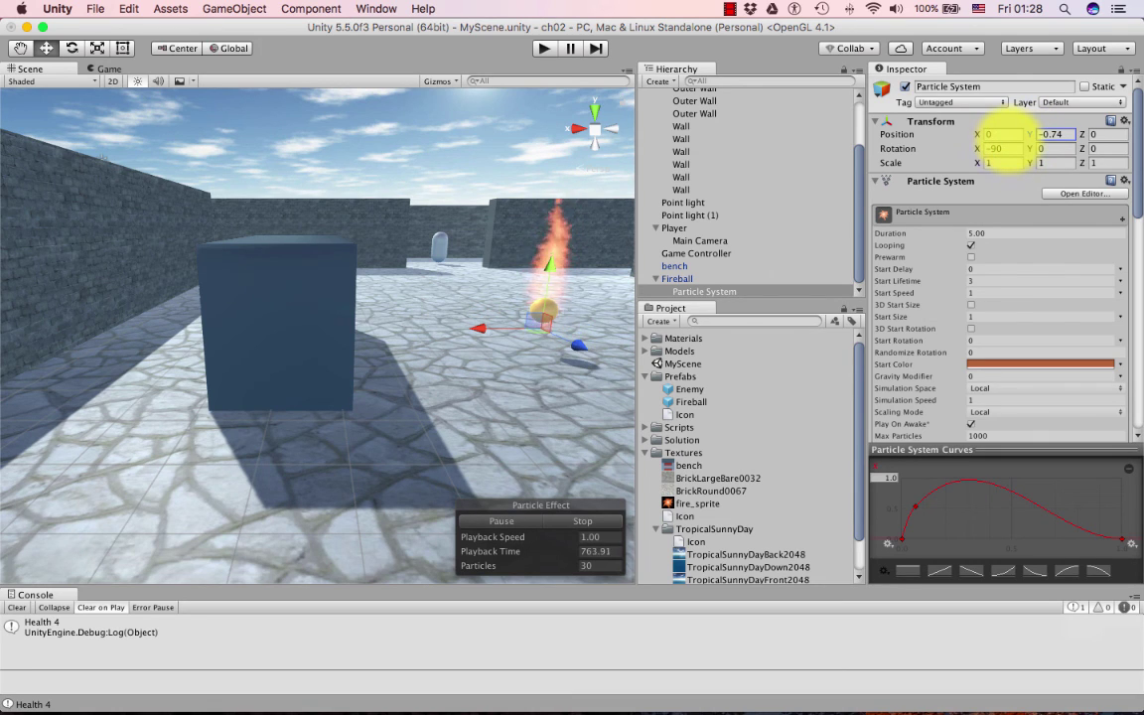
pyautogui.click(1053, 134)
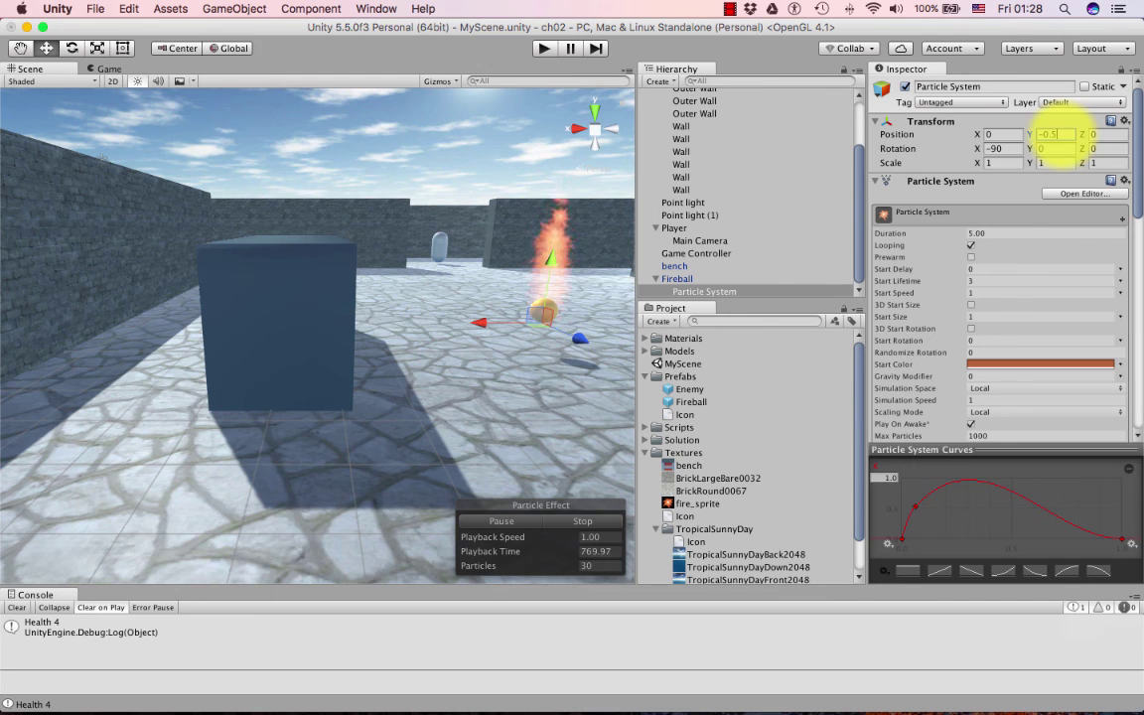
# Step: Examine up close how the flame particles surround the Fireball sphere
pyautogui.scroll(-5, 600, 327)
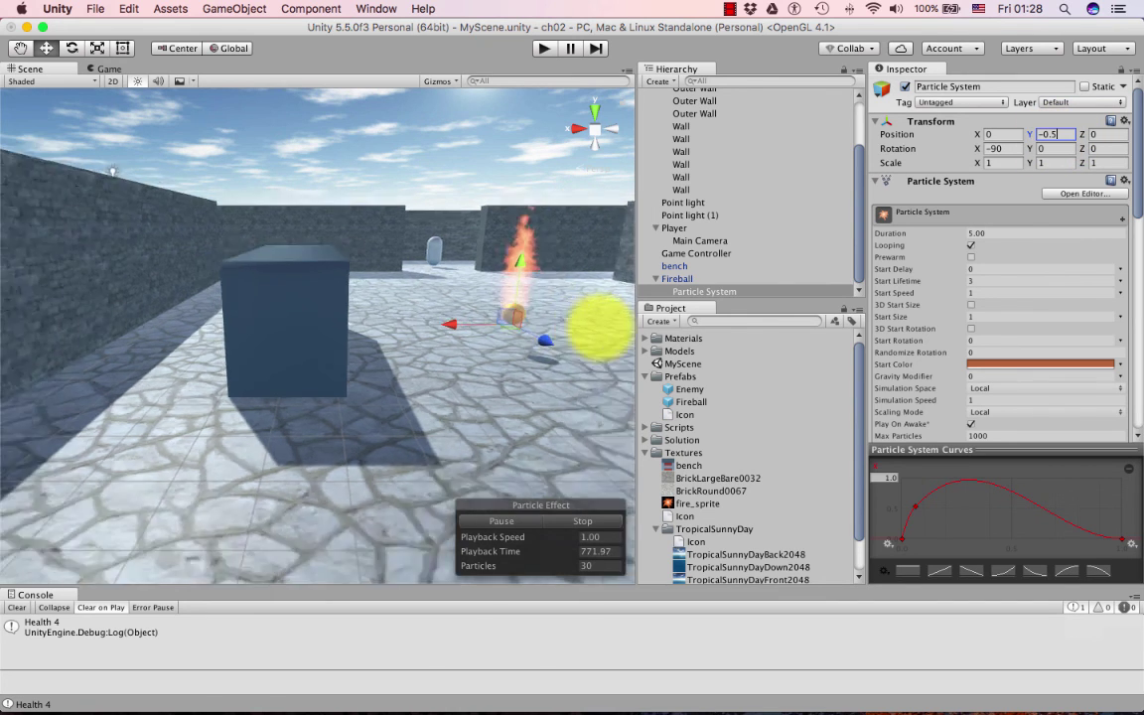
pyautogui.scroll(5, 600, 327)
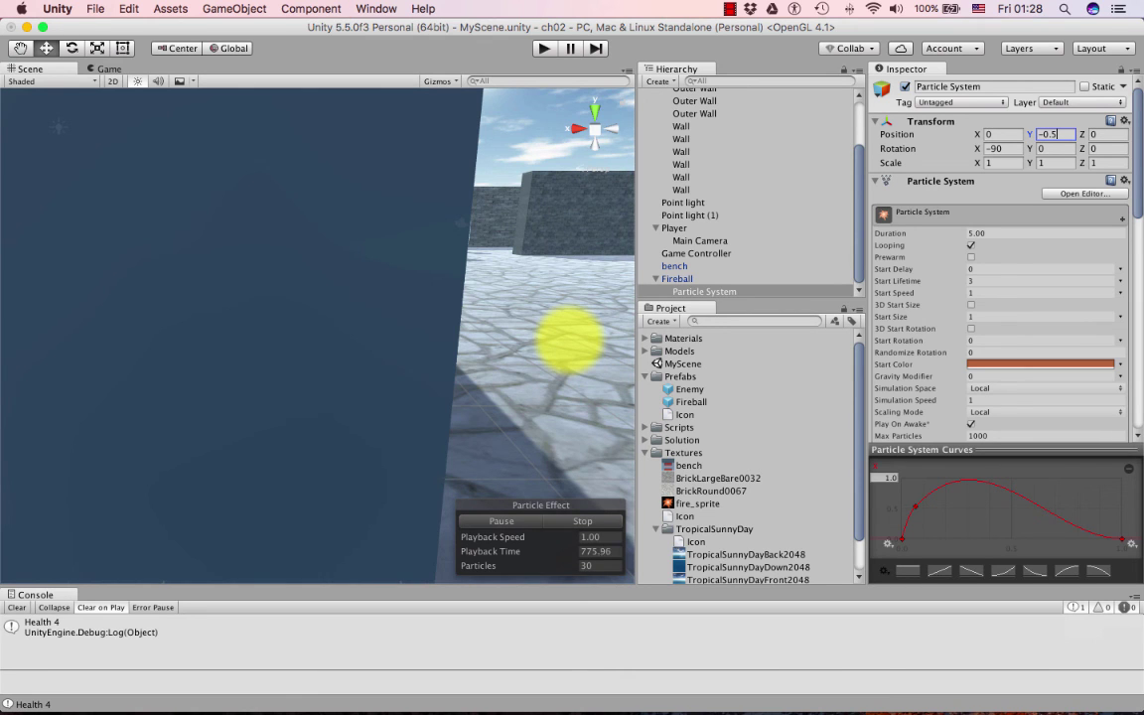
pyautogui.click(20, 47)
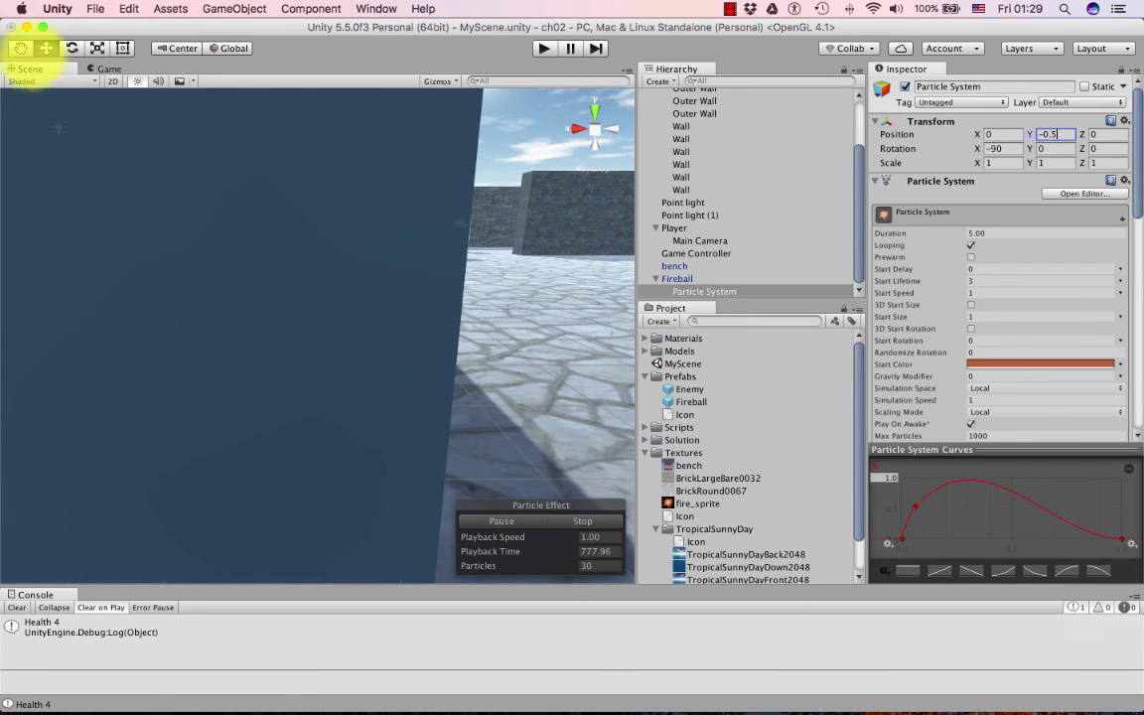
pyautogui.press('Up')
pyautogui.press('Right')
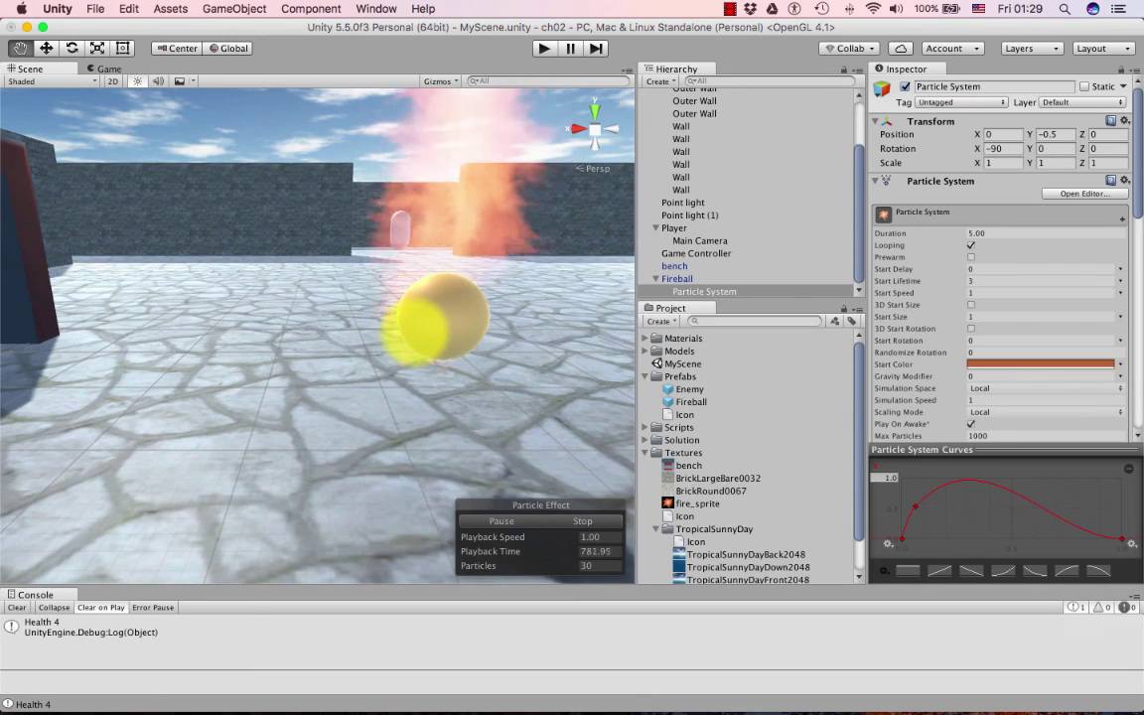
pyautogui.press('alt')
pyautogui.keyDown('alt'); pyautogui.moveTo(199, 298); pyautogui.dragTo(68, 113); pyautogui.keyUp('alt')
pyautogui.keyDown('alt'); pyautogui.moveTo(441, 370); pyautogui.dragTo(500, 370); pyautogui.keyUp('alt')
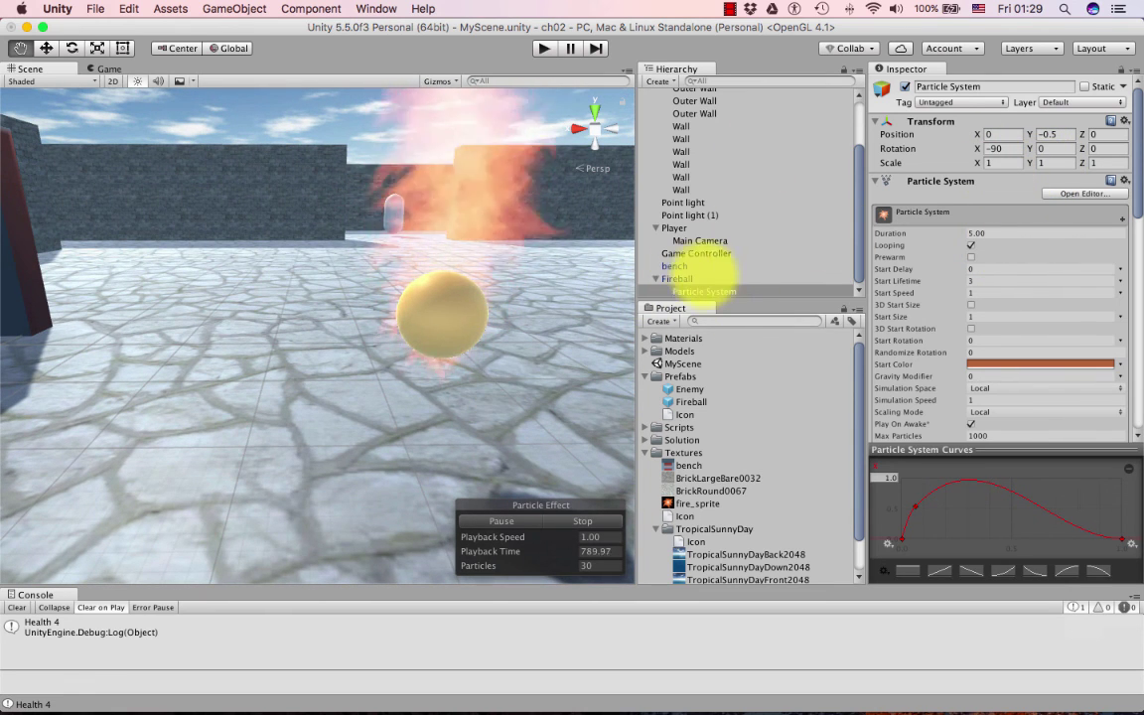
# Step: Apply the Fireball instance's changes to its prefab so that the prefab includes the Particle System
pyautogui.click(680, 278)
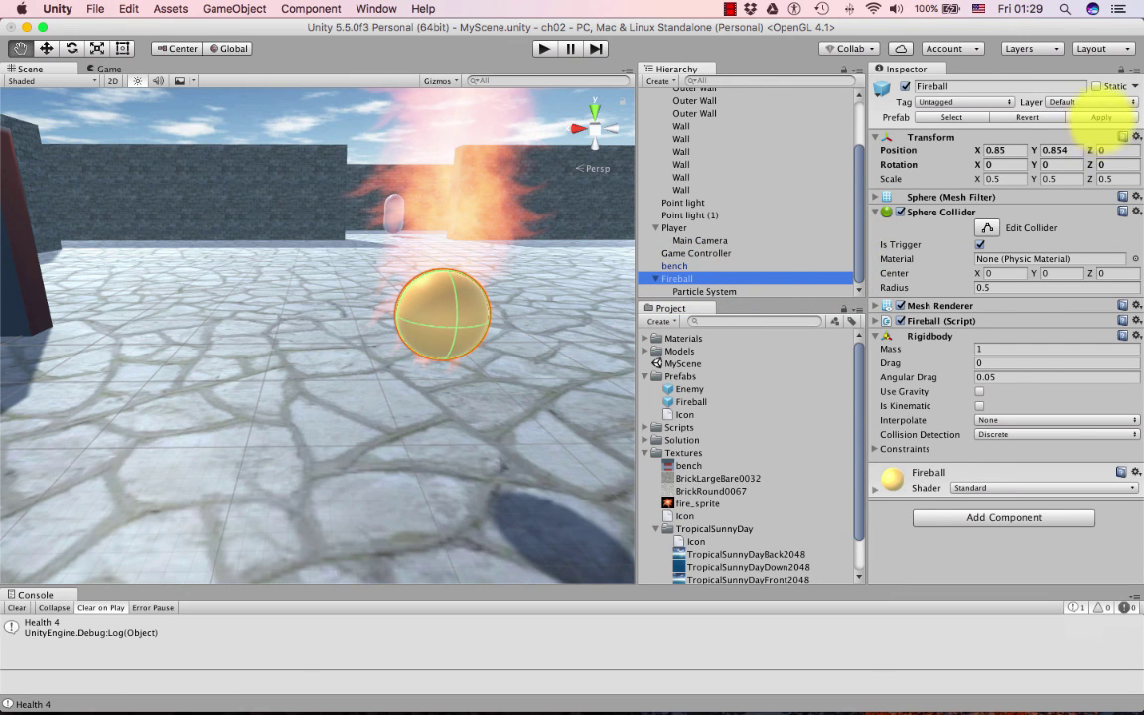
pyautogui.click(1103, 117)
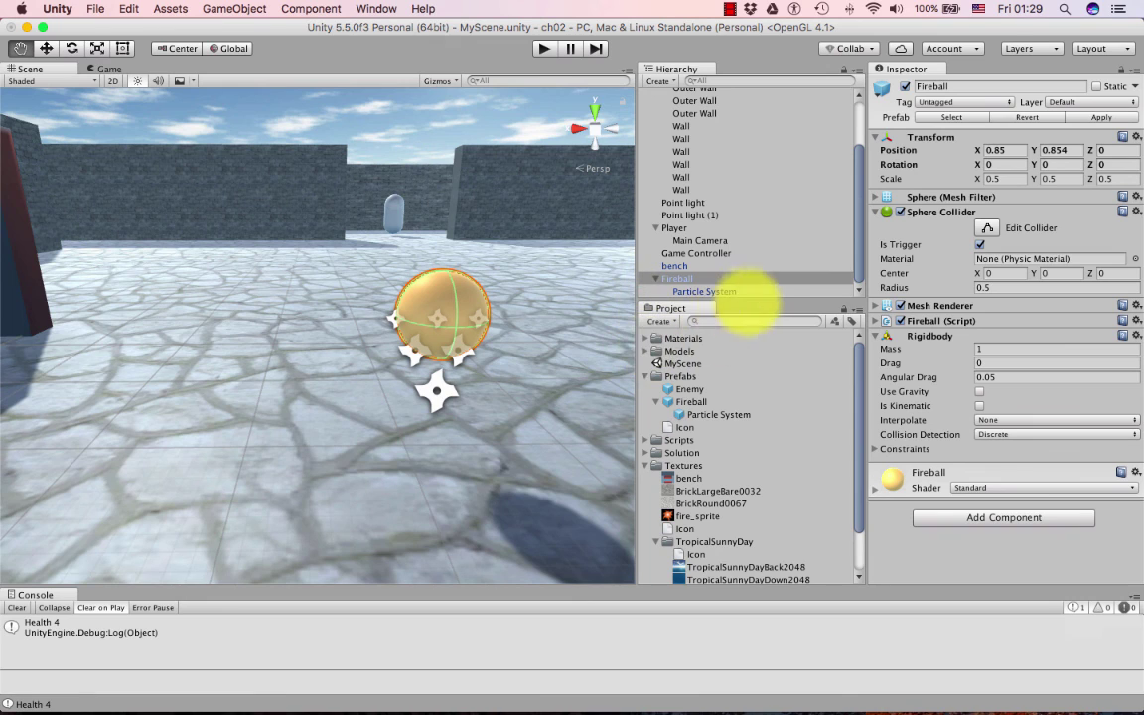
pyautogui.click(842, 278)
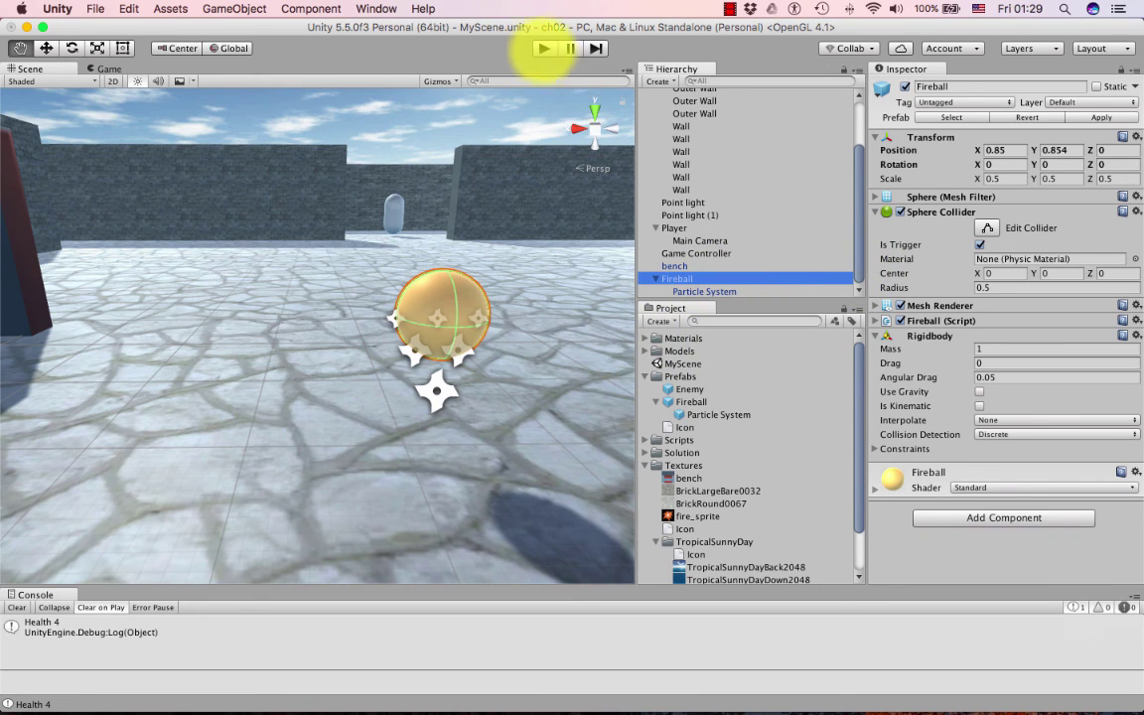
# Step: Run the game, move the player forward through the maze to test the fireball, and stop play mode
pyautogui.click(544, 49)
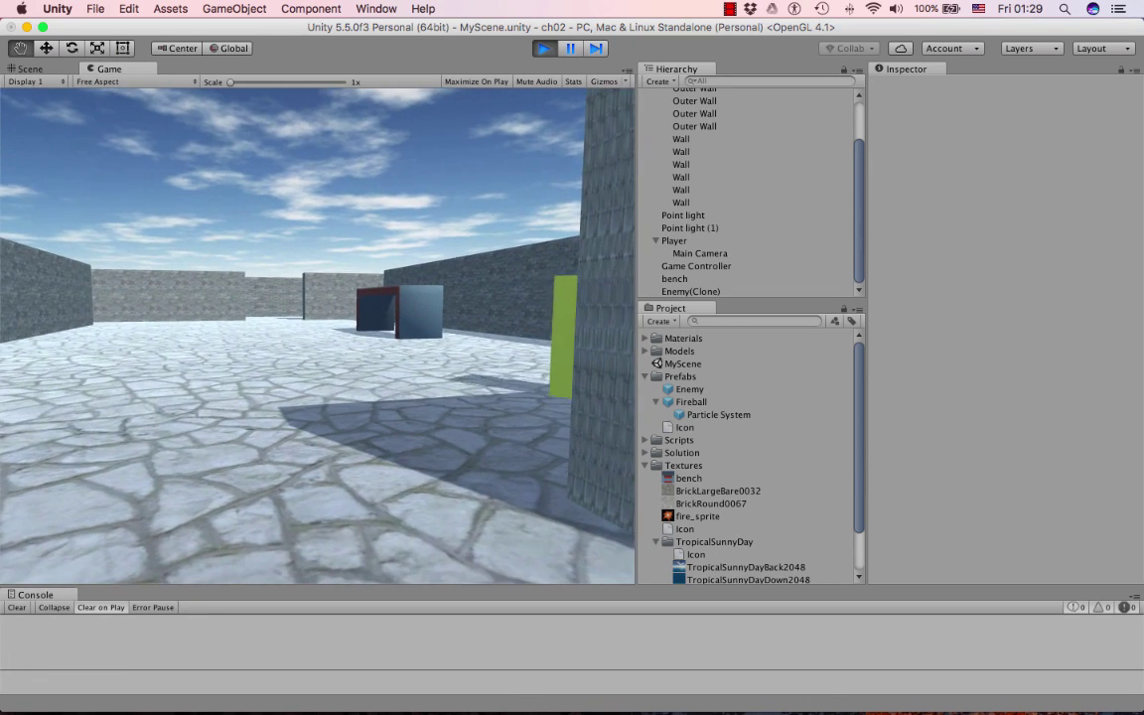
pyautogui.press('w')
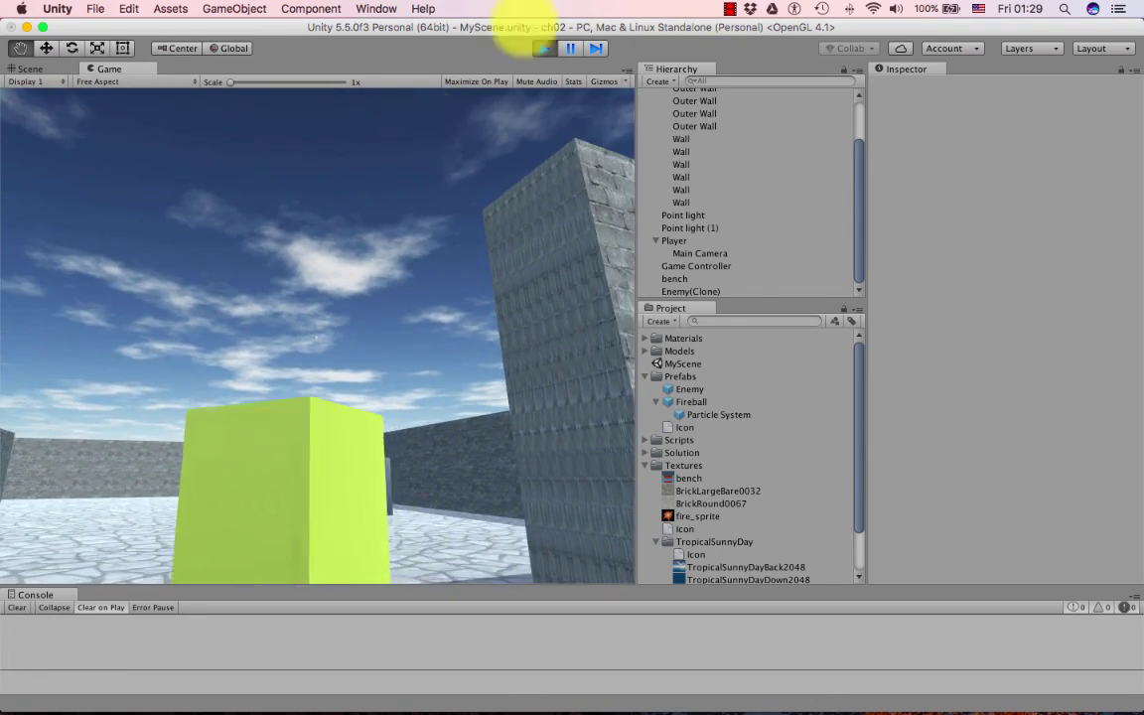
pyautogui.click(544, 48)
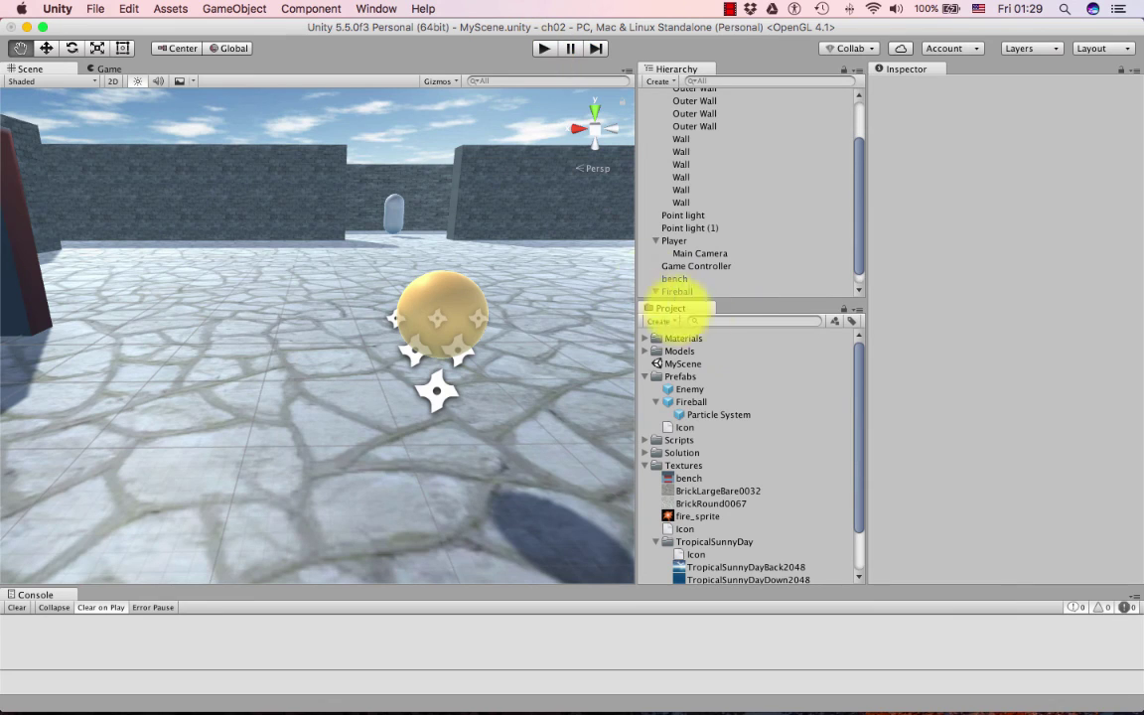
# Step: Delete the Fireball instance from the scene hierarchy, keeping only its prefab
pyautogui.scroll(-1, 851, 258)
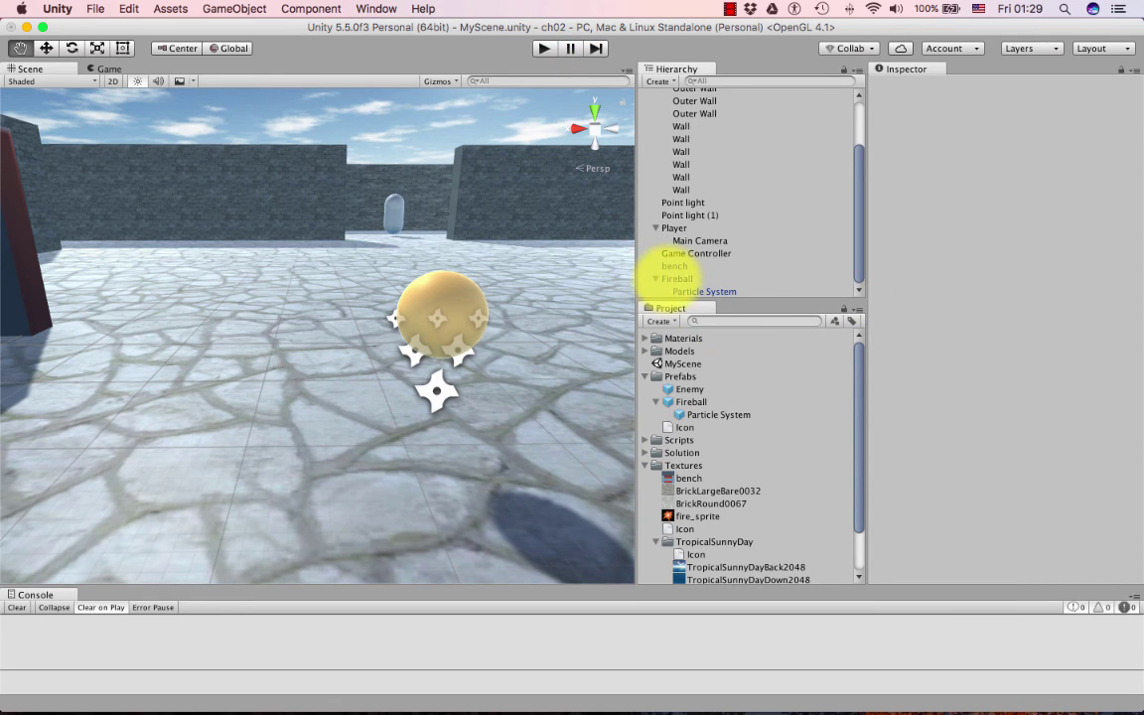
pyautogui.click(667, 278)
pyautogui.rightClick(670, 278)
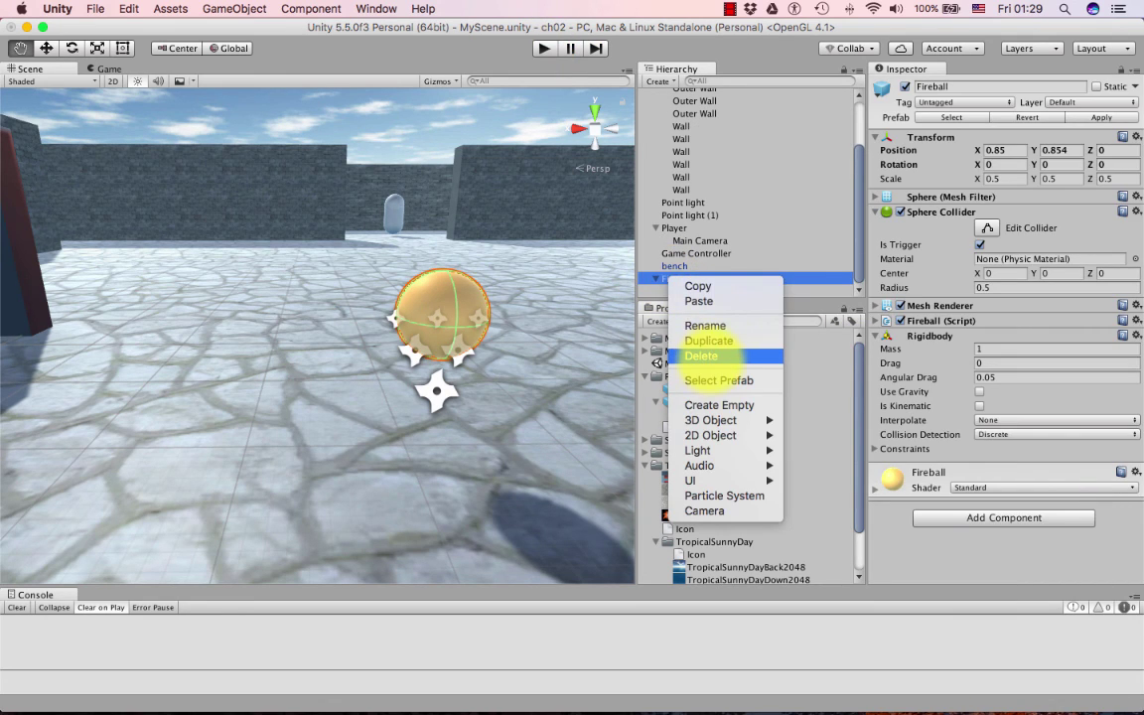
pyautogui.click(701, 356)
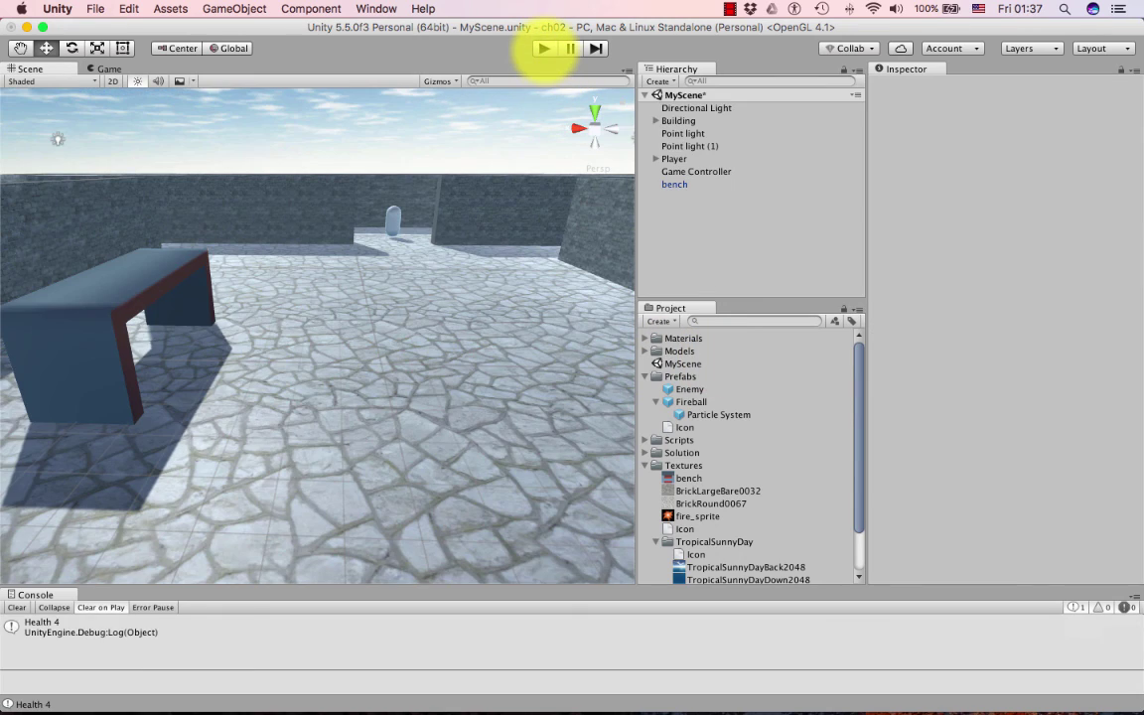
# Step: Test the game again without the Fireball instance in the scene, and end the test run
pyautogui.click(544, 47)
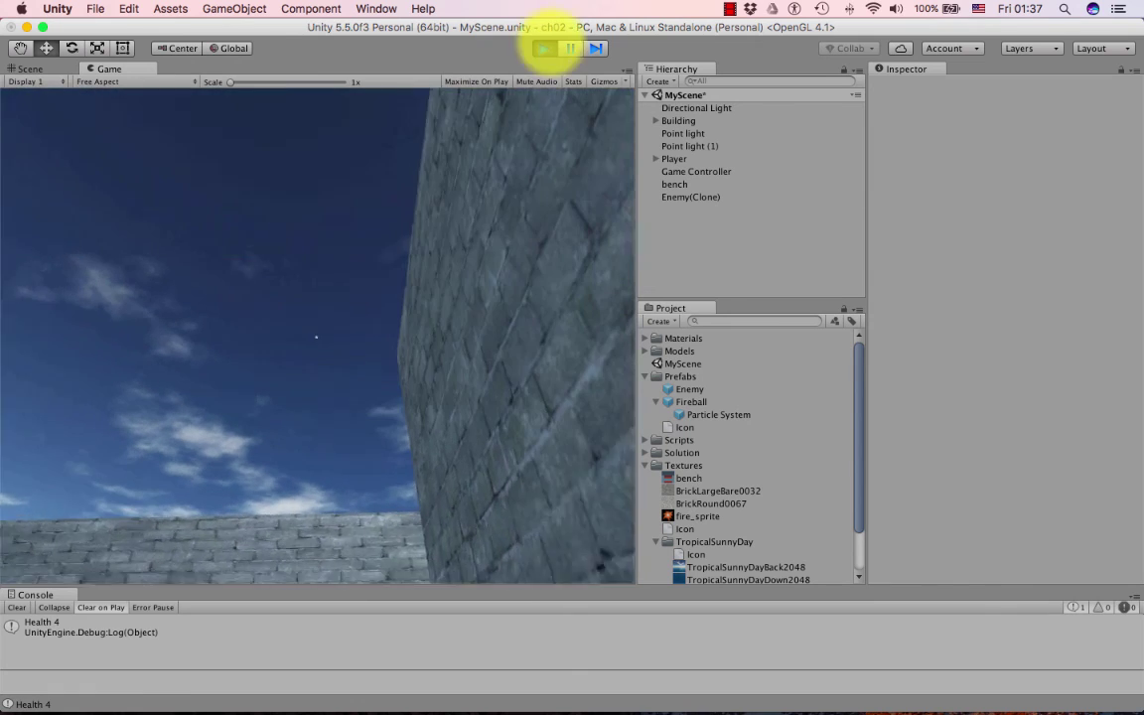
pyautogui.click(544, 48)
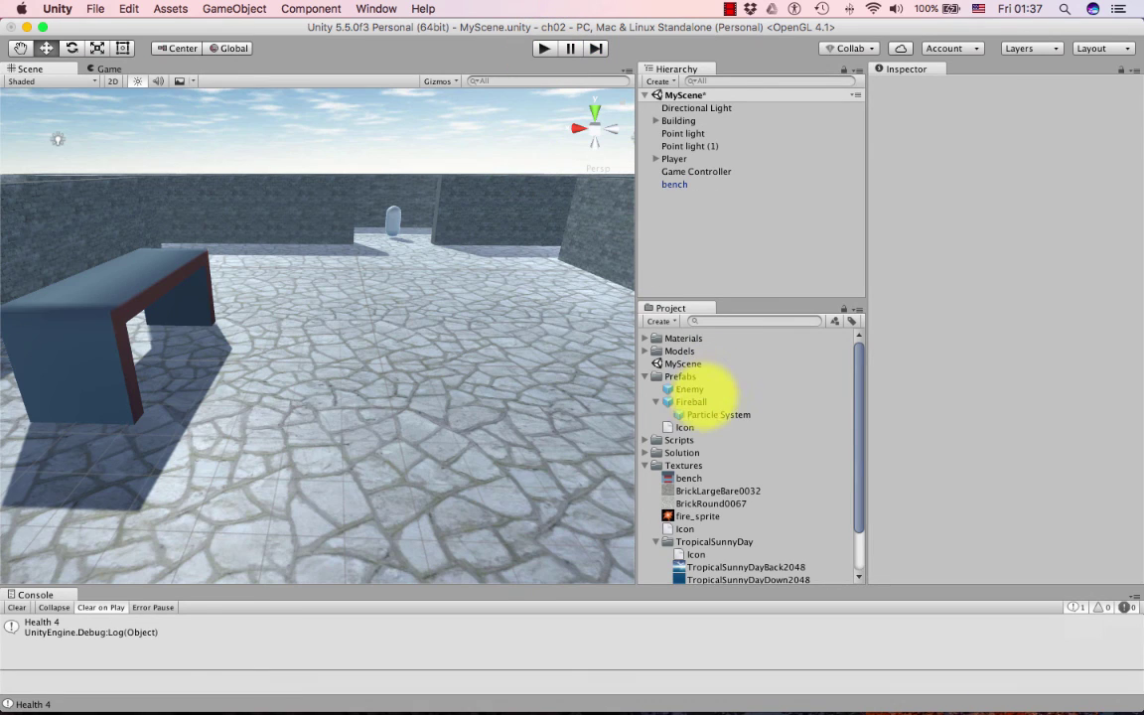
# Step: Show the settings of the Particle System inside the Fireball prefab
pyautogui.click(715, 414)
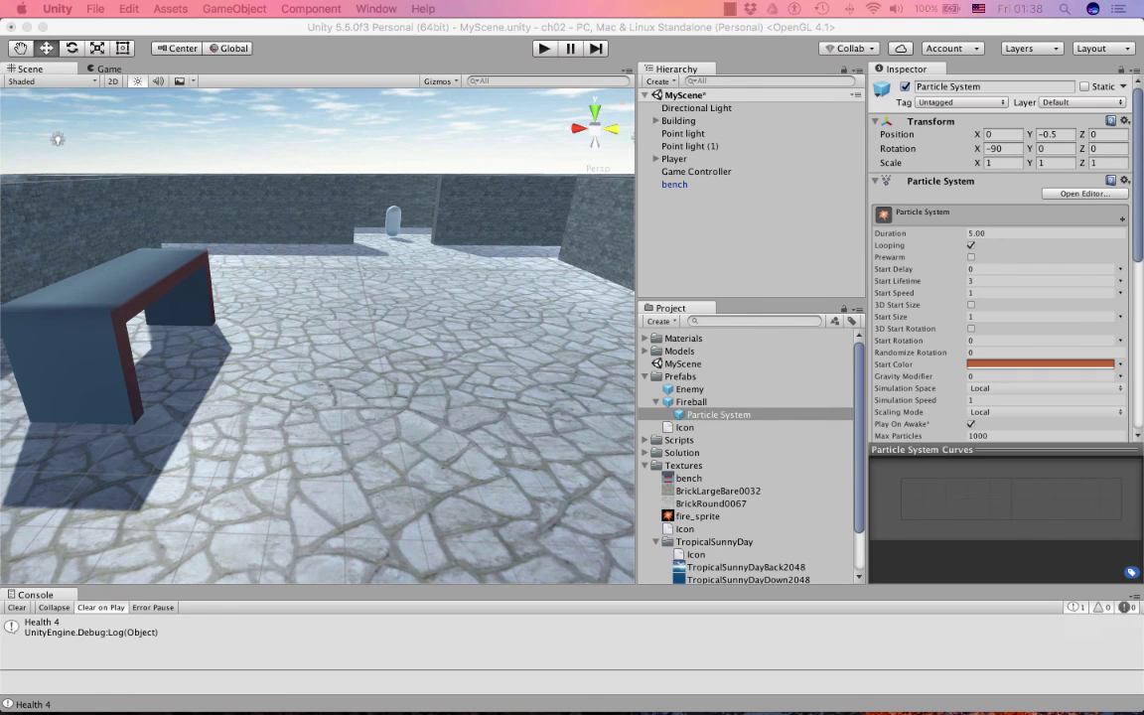
pyautogui.click(769, 38)
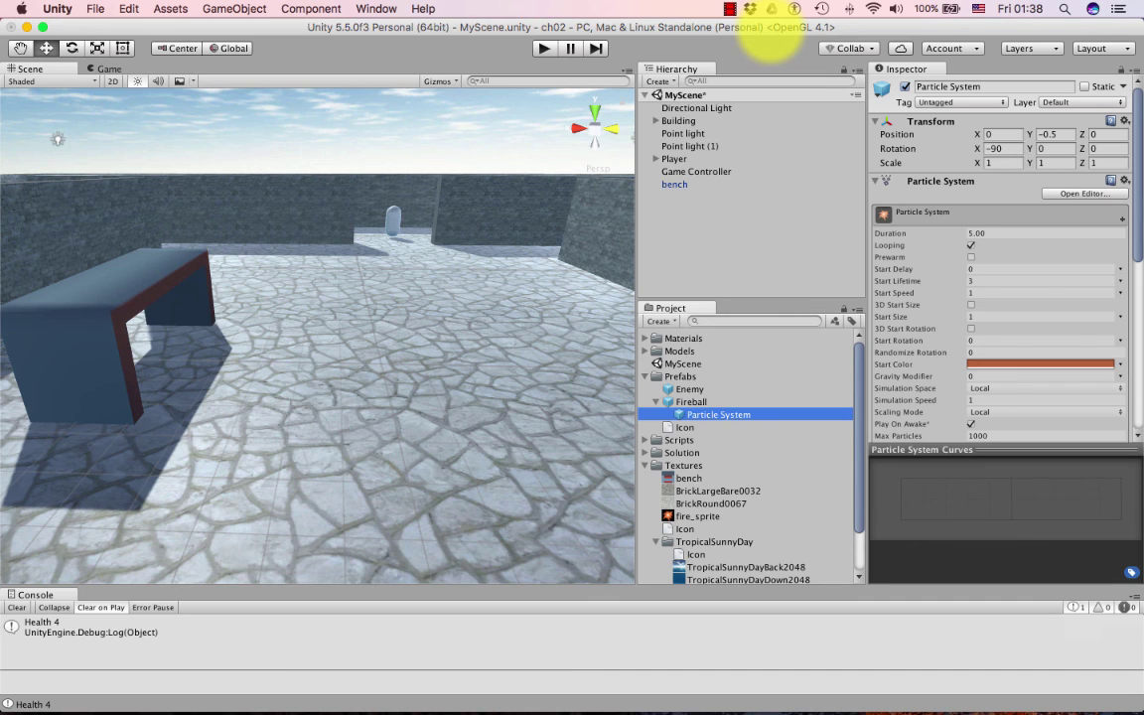
pyautogui.press('F12')
pyautogui.press('F12')
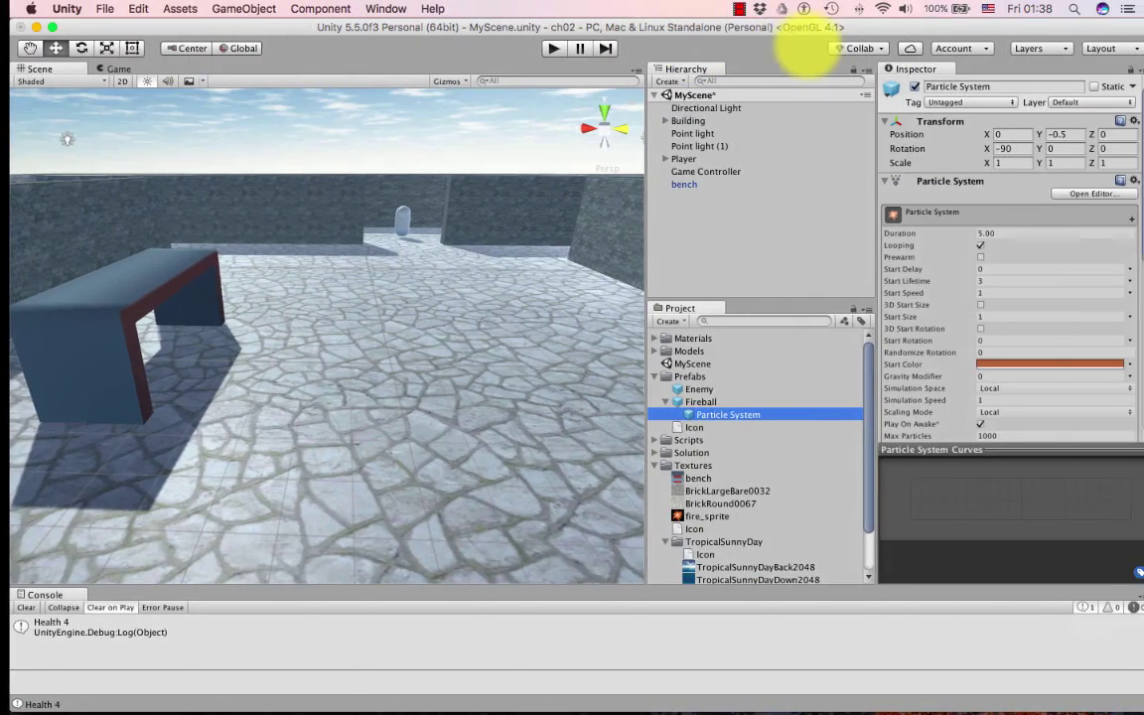